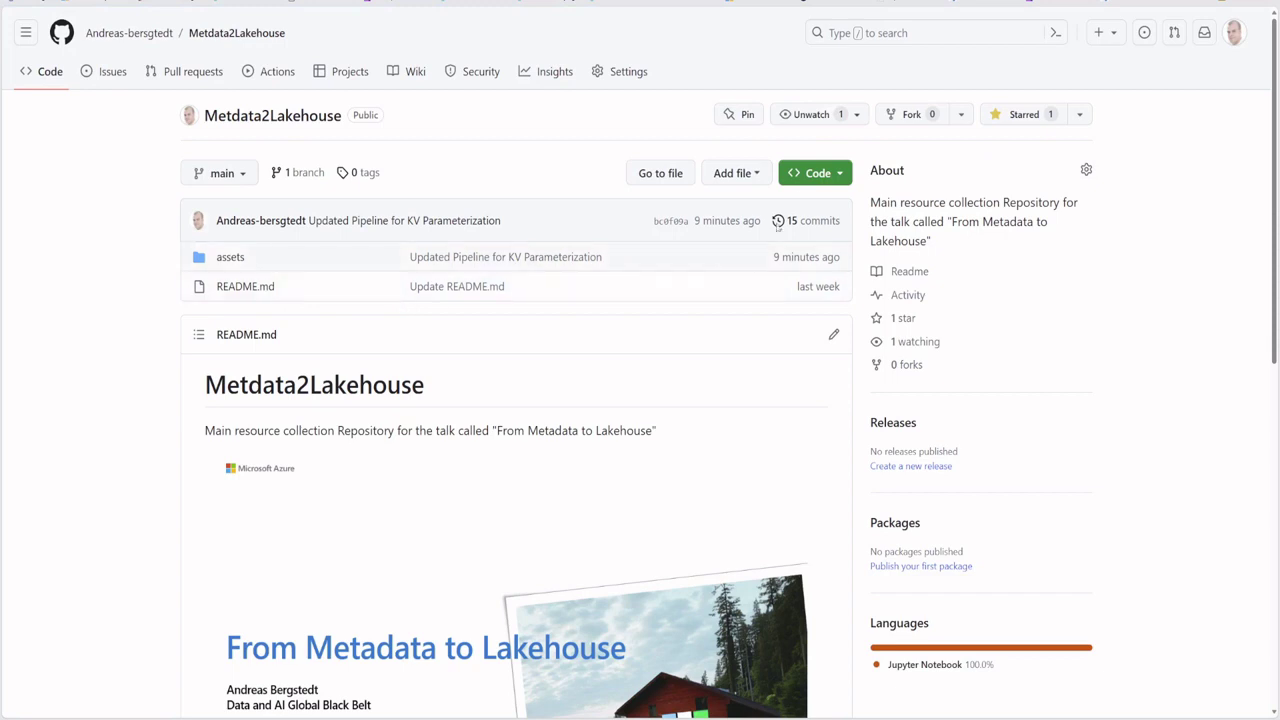
# Download the Metdata2Lakehouse repository as a ZIP archive
pyautogui.click(812, 173)
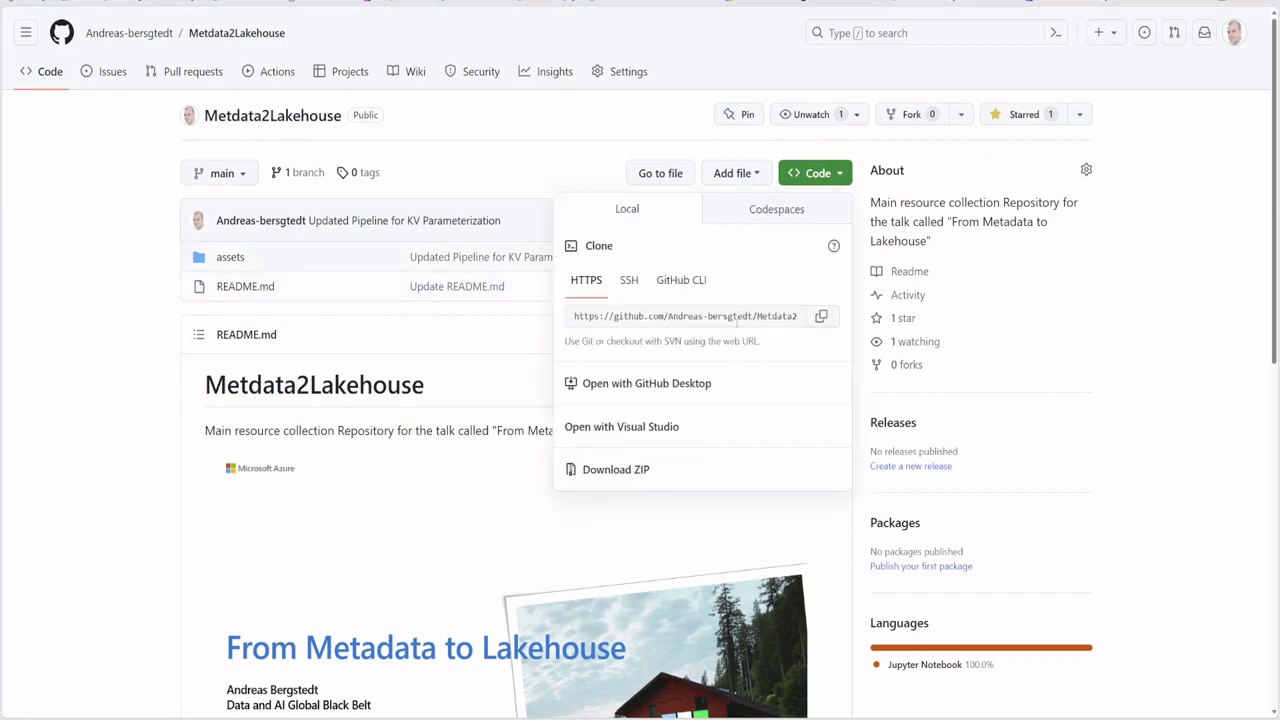
pyautogui.click(619, 474)
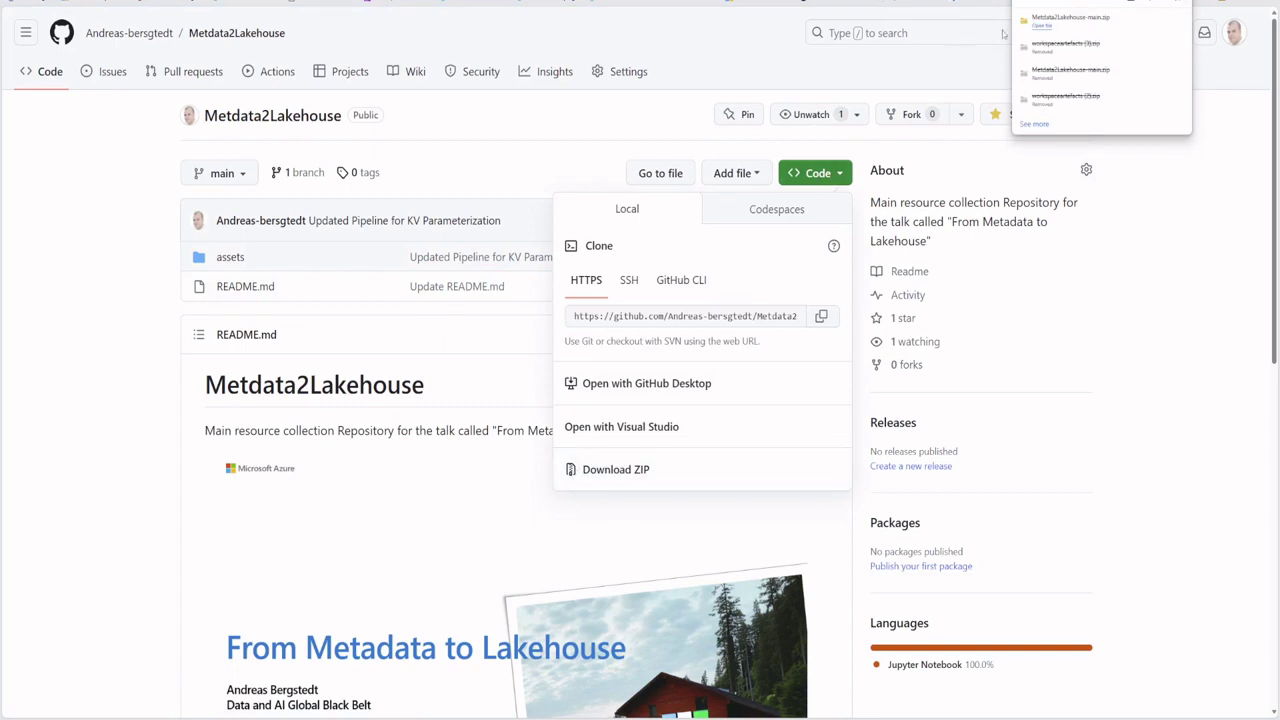
pyautogui.moveTo(1117, 23)
pyautogui.click(1176, 28)
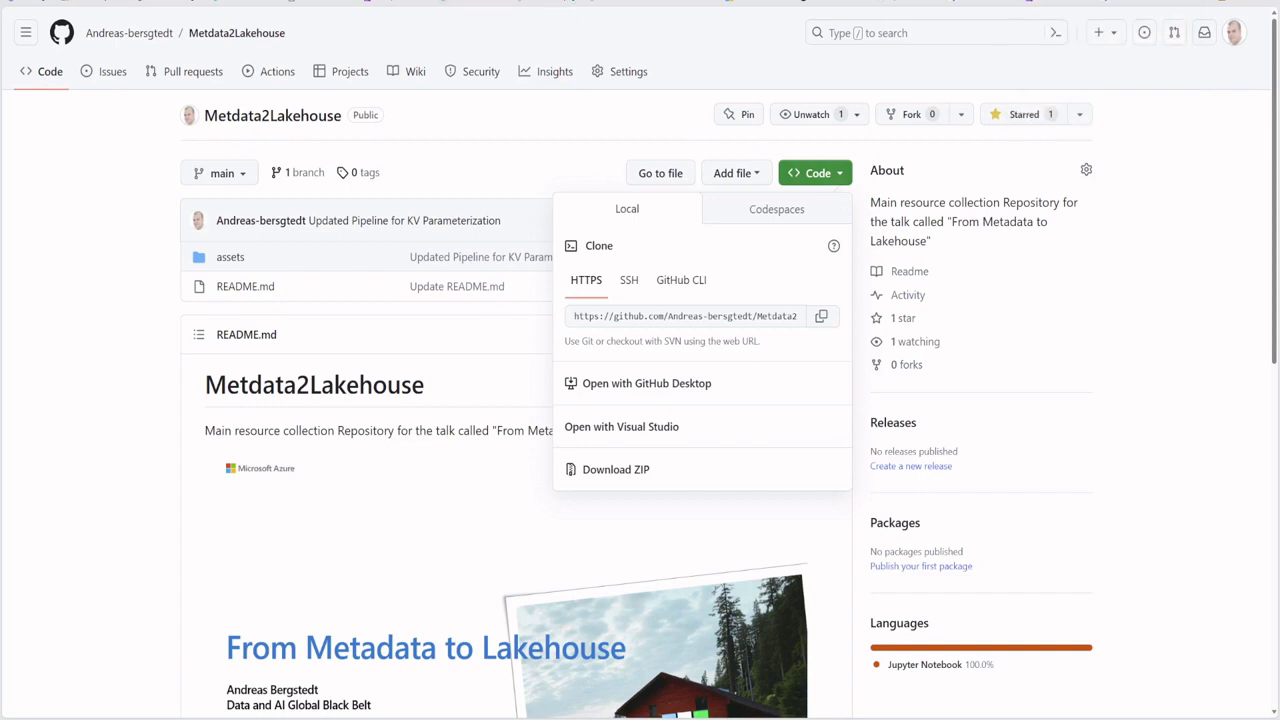
# Switch to the lakehousedemo Synapse workspace and review its linked services, linked data, and Develop and Integrate resources
pyautogui.click(262, 1)
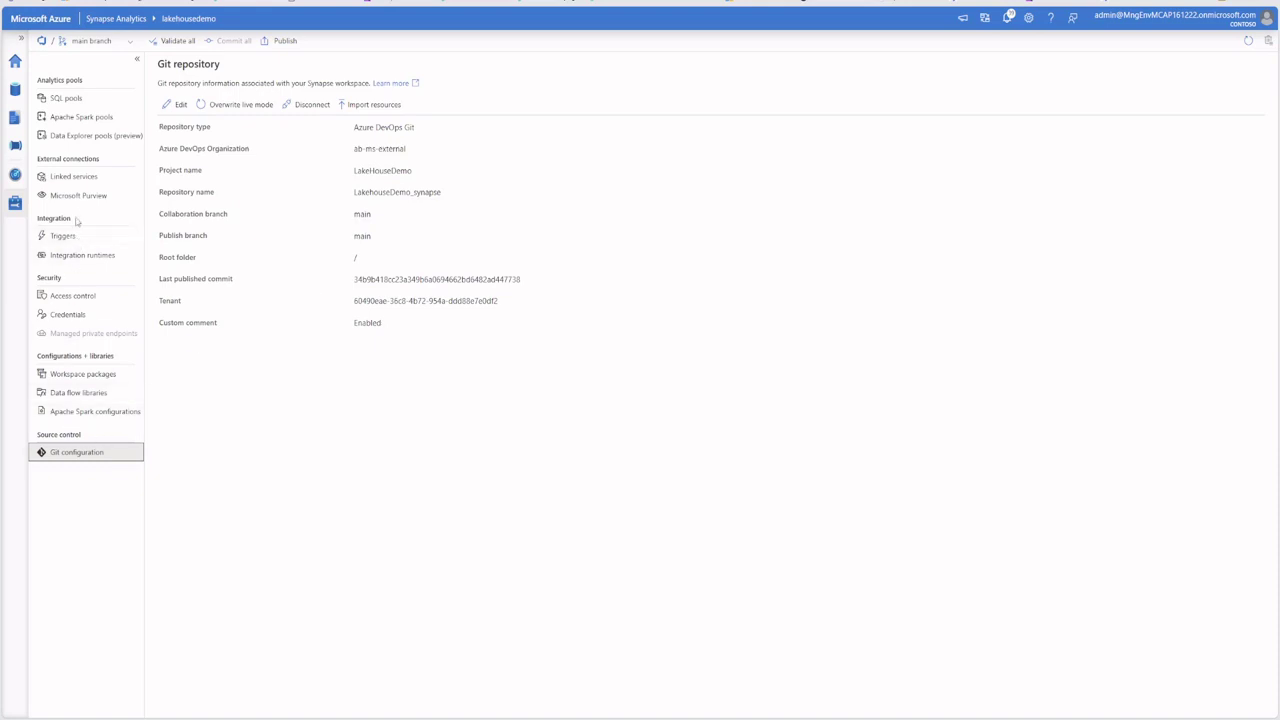
pyautogui.click(67, 179)
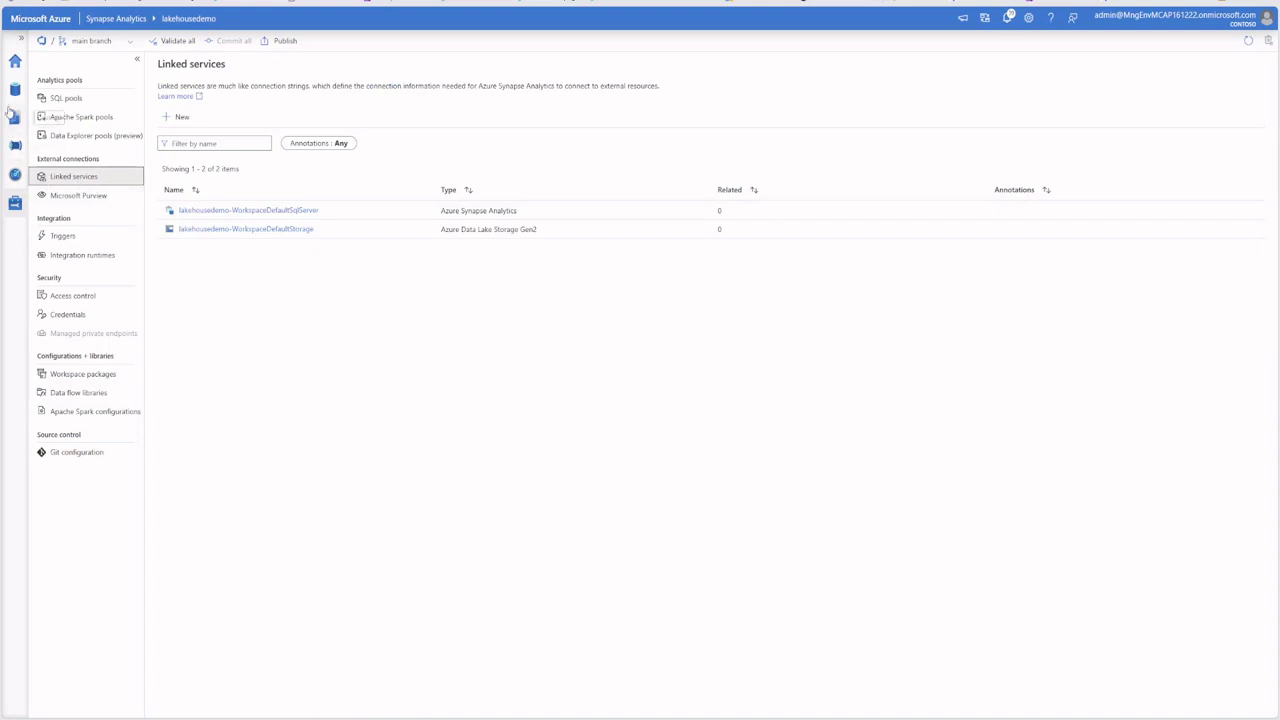
pyautogui.click(15, 90)
pyautogui.click(135, 86)
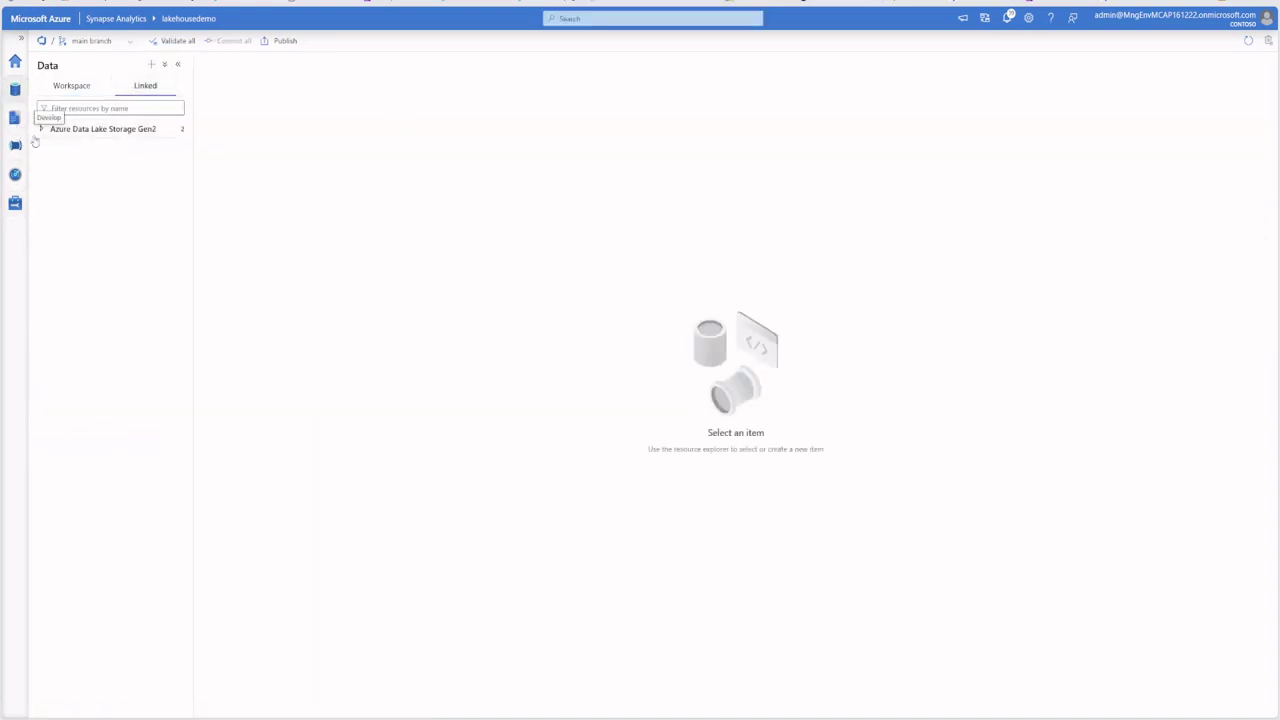
pyautogui.click(42, 131)
pyautogui.click(42, 131)
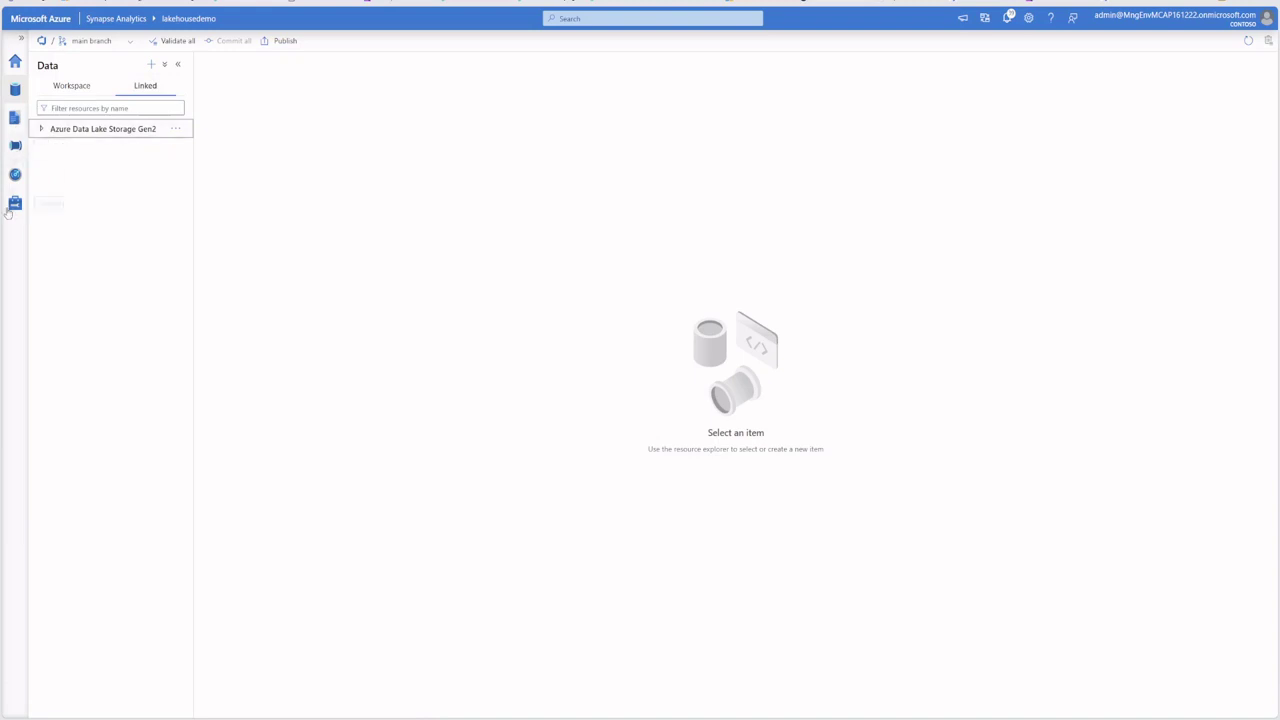
pyautogui.click(15, 118)
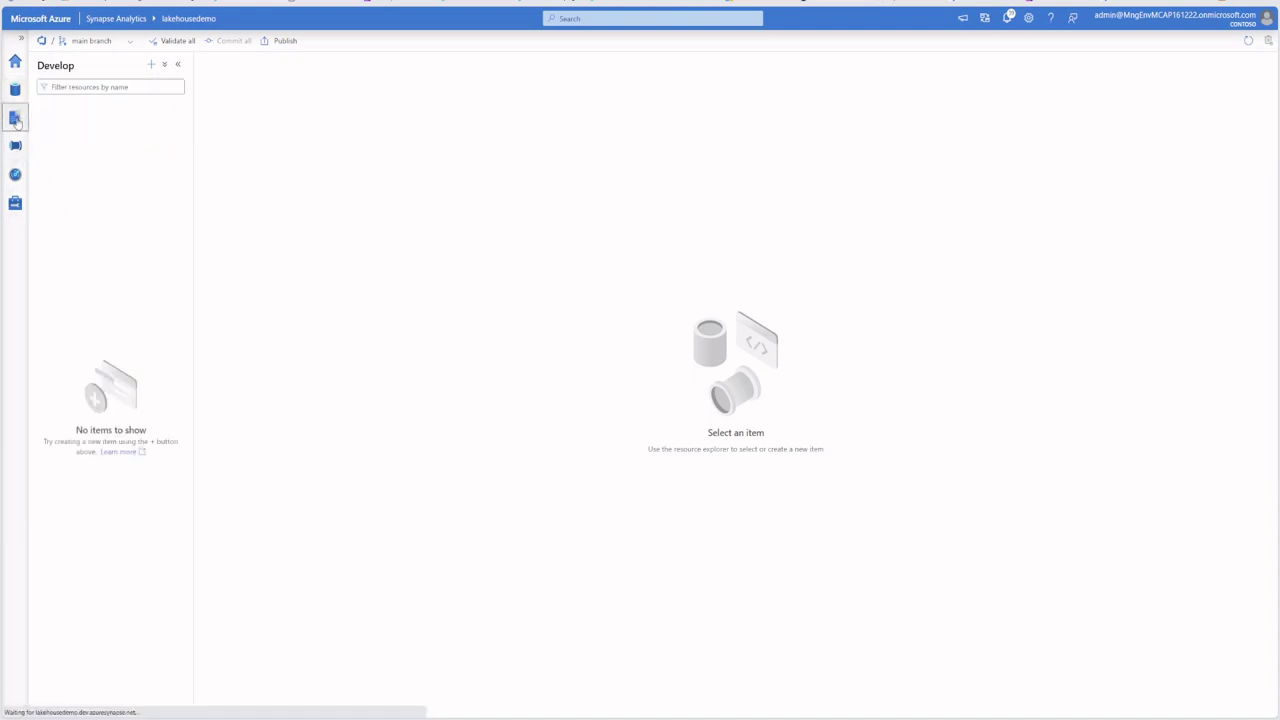
pyautogui.click(15, 146)
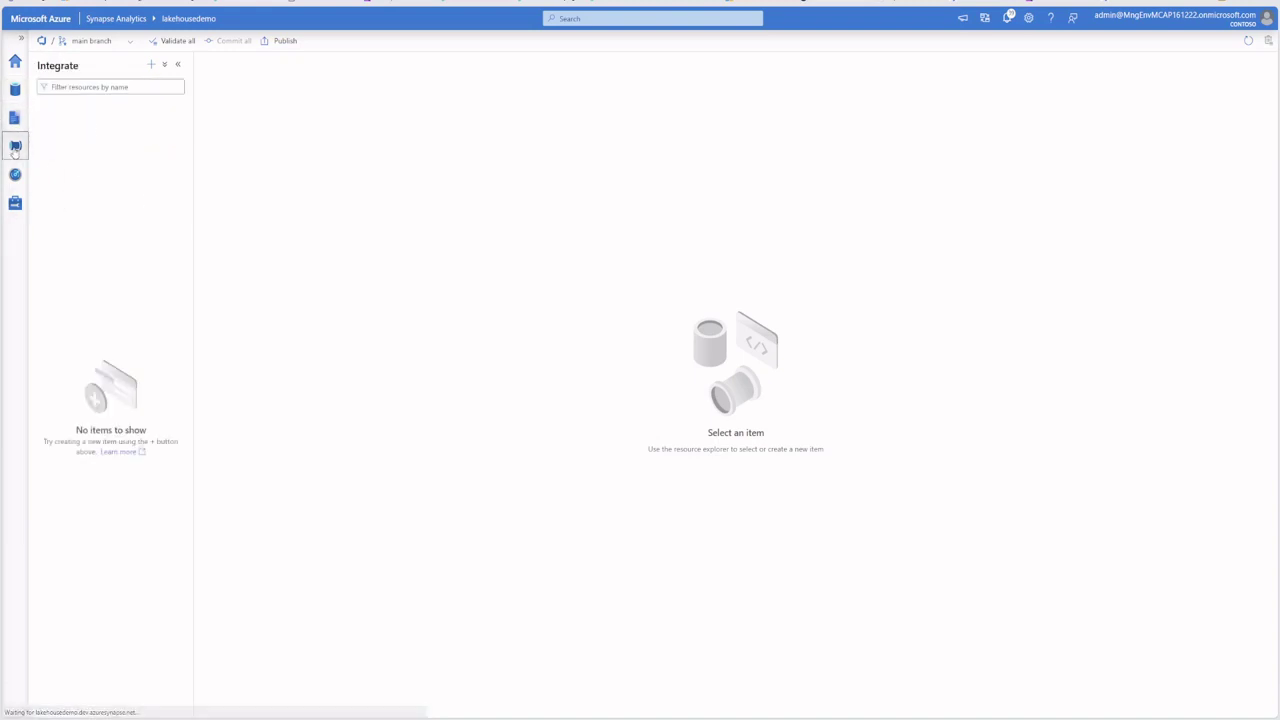
# Review the workspace's Apache Spark and SQL pools and its linked services in the management settings
pyautogui.click(15, 210)
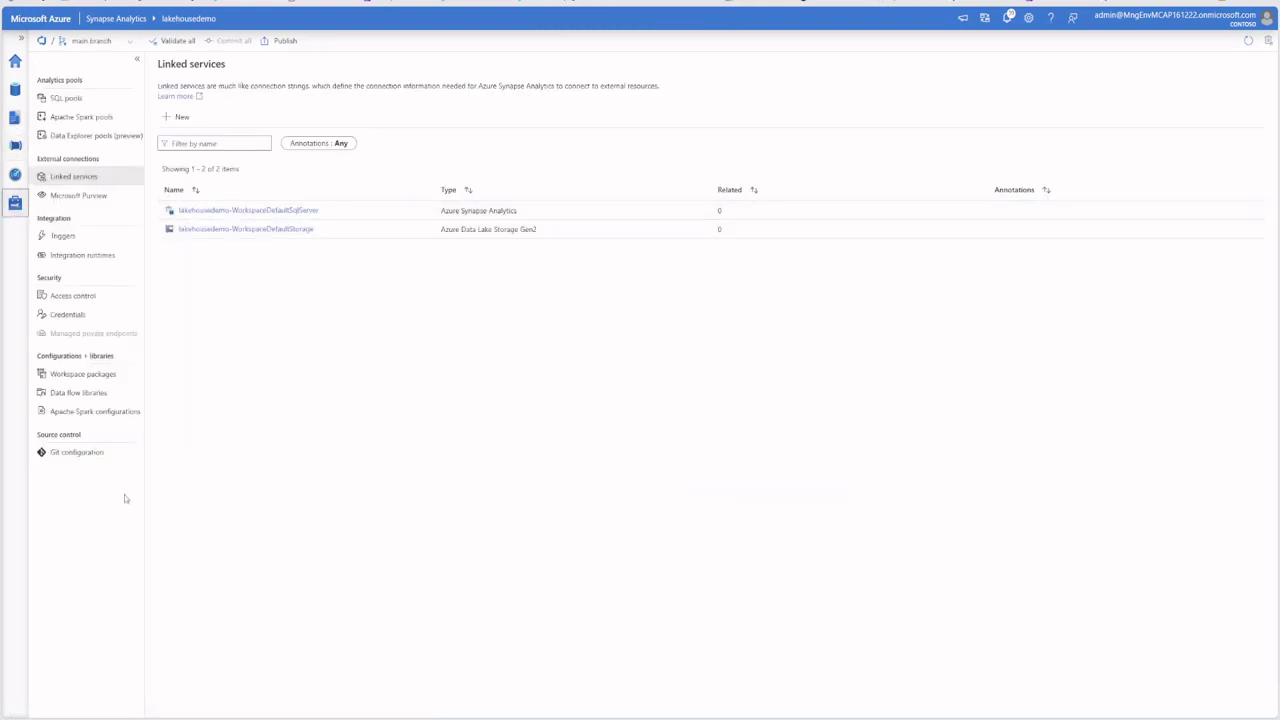
pyautogui.click(82, 117)
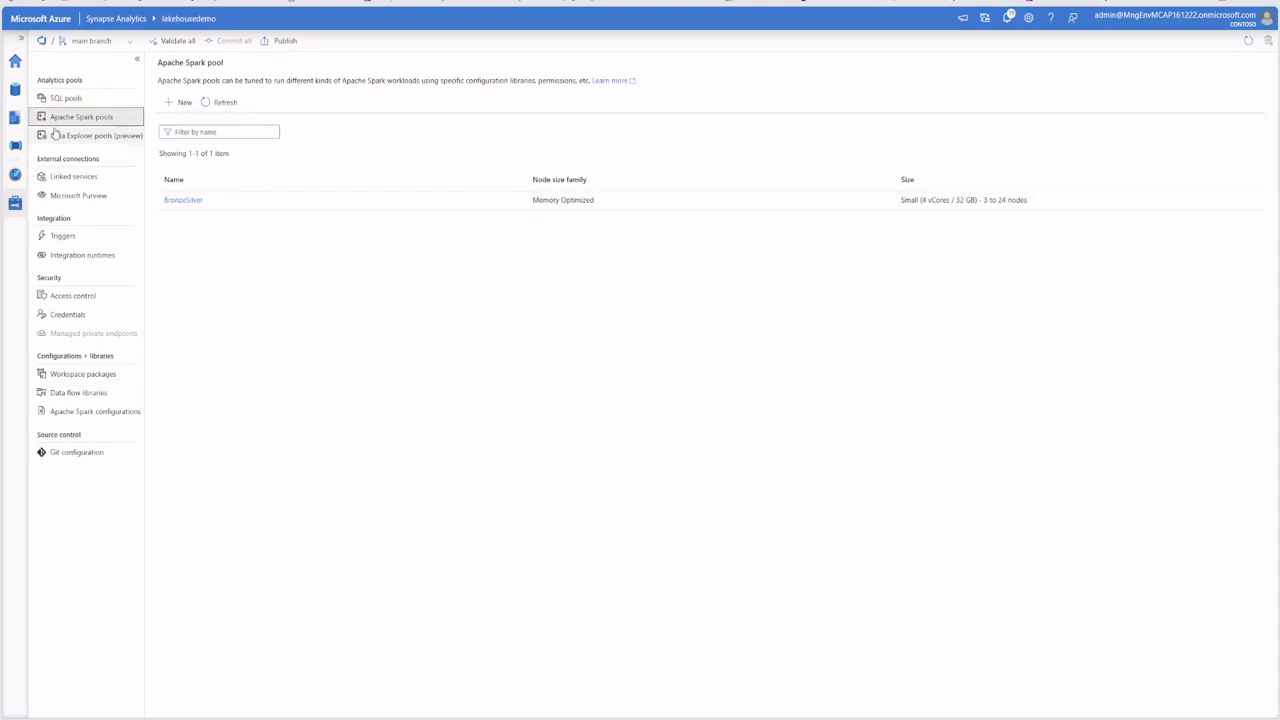
pyautogui.click(67, 99)
pyautogui.click(98, 135)
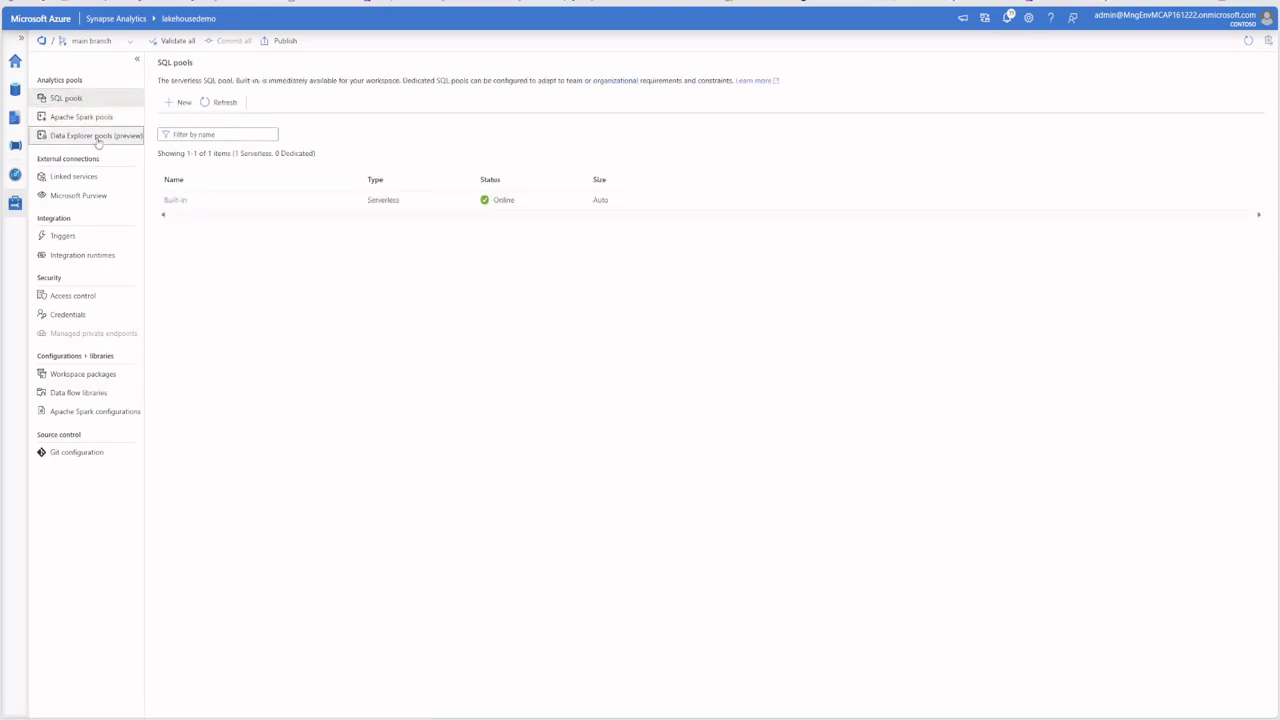
pyautogui.click(83, 178)
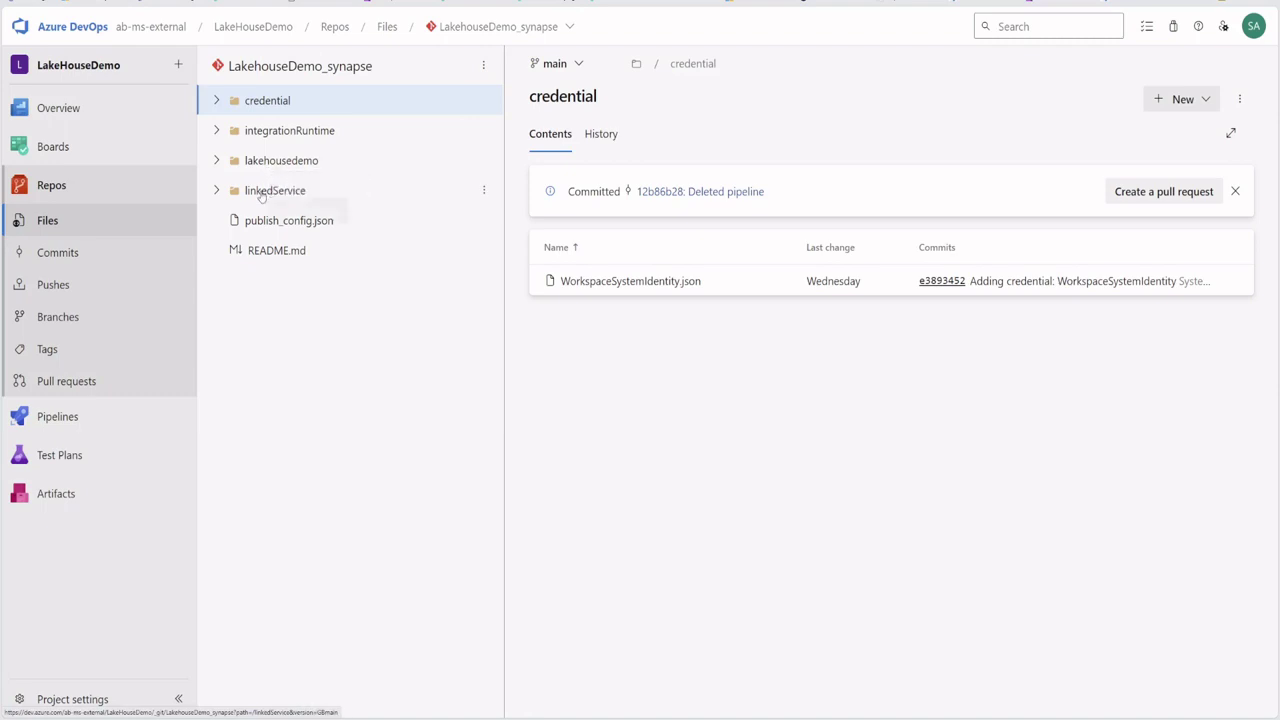
# Start a file upload into the linkedService folder of the LakehouseDemo_synapse repository in Azure DevOps and browse for files
pyautogui.click(250, 190)
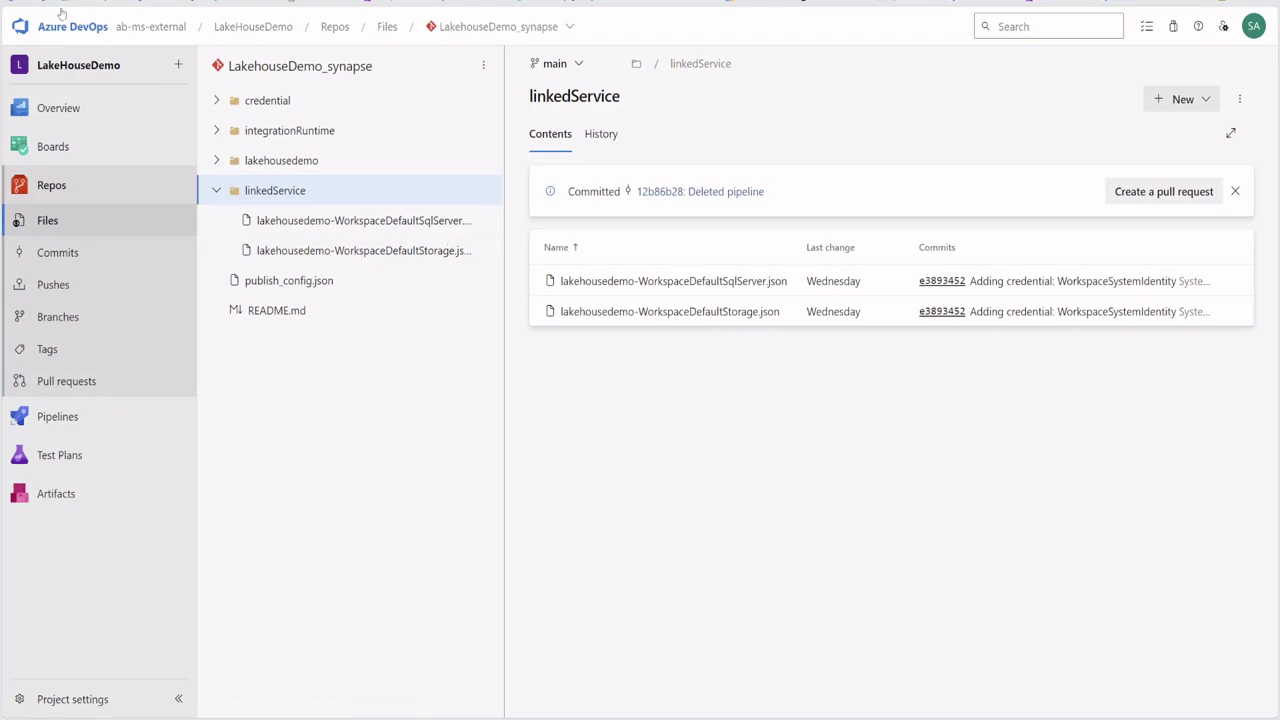
pyautogui.click(485, 192)
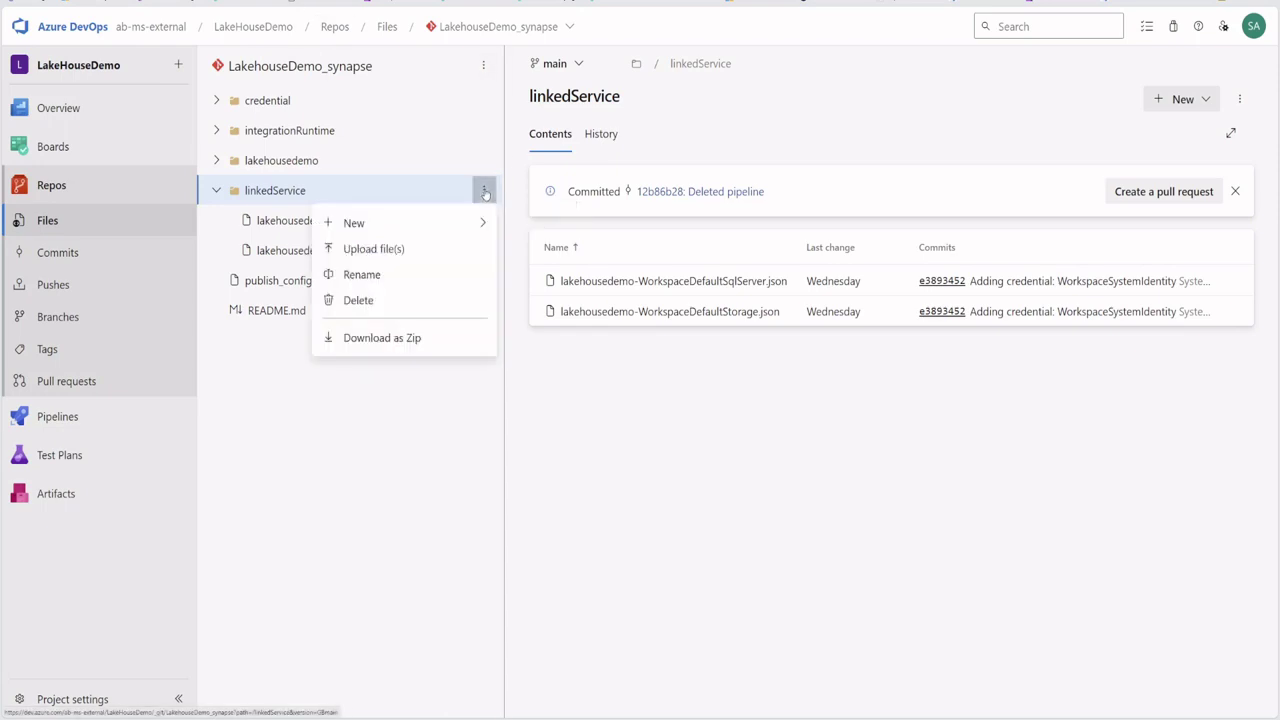
pyautogui.click(407, 256)
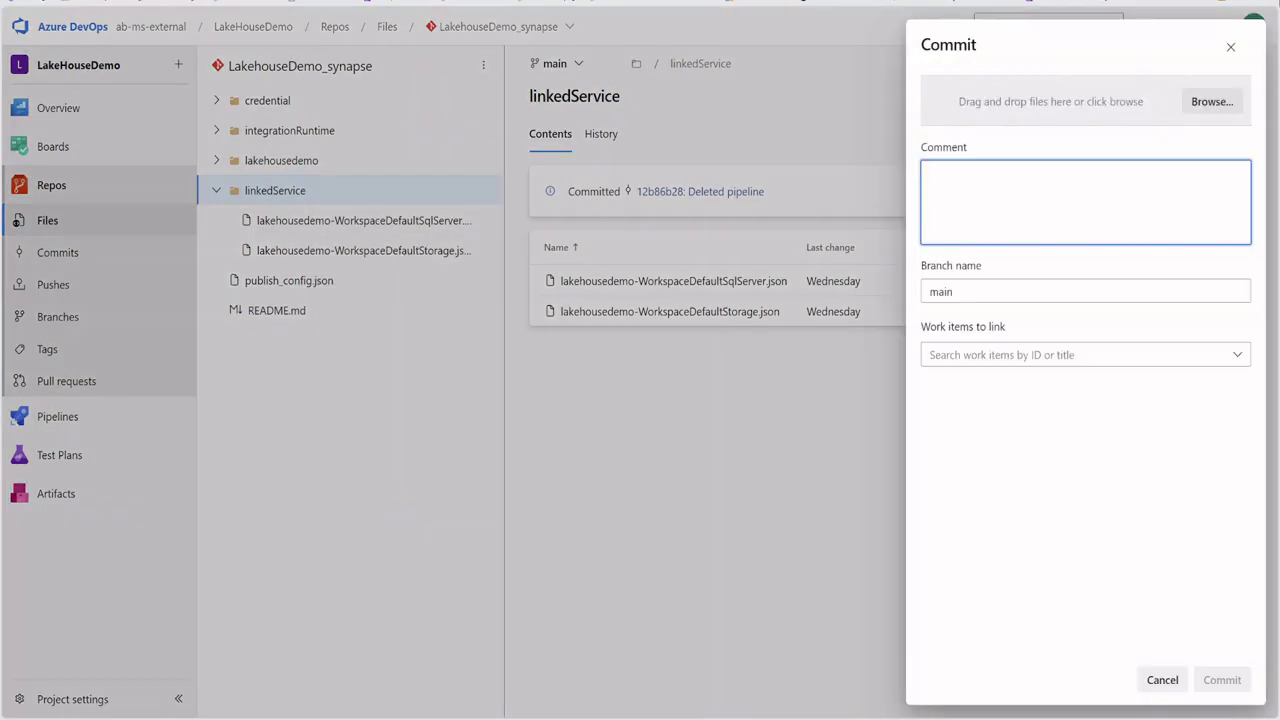
pyautogui.click(1203, 109)
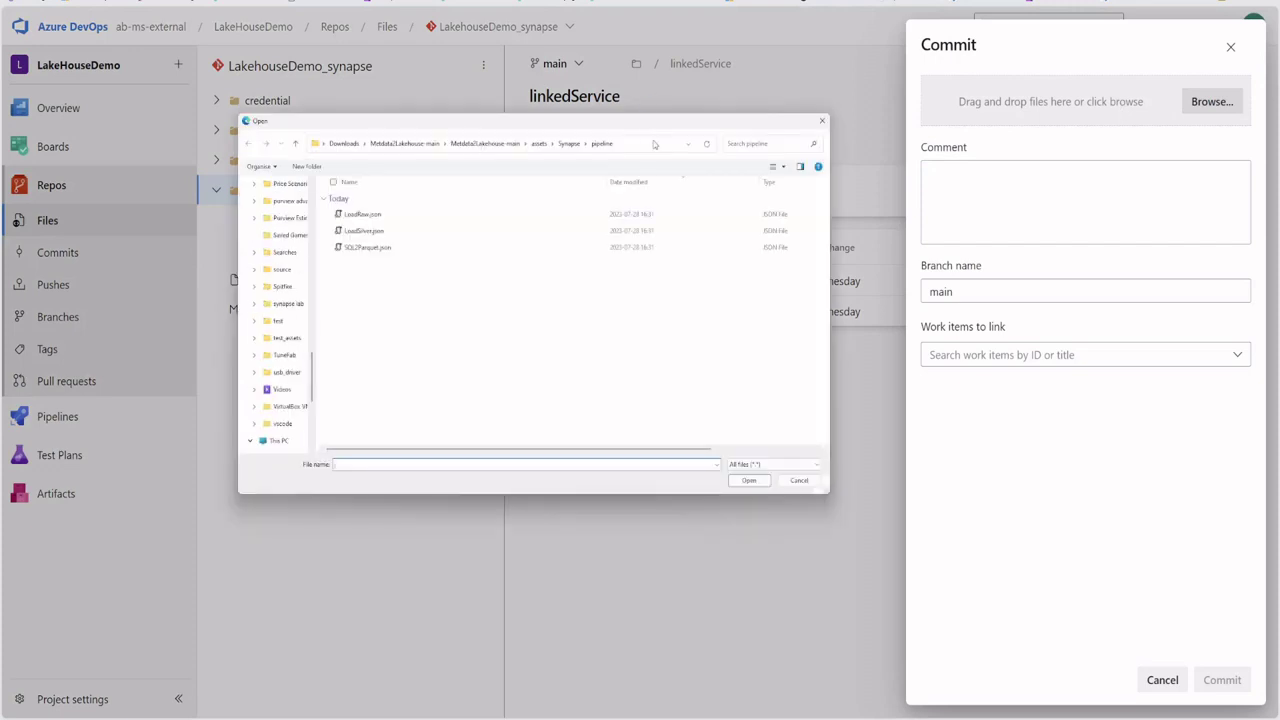
# Navigate the file chooser to assets/Synapse/linkedService inside the downloaded Metdata2Lakehouse-main folder
pyautogui.click(652, 143)
pyautogui.hotkey('ctrl', 'v')
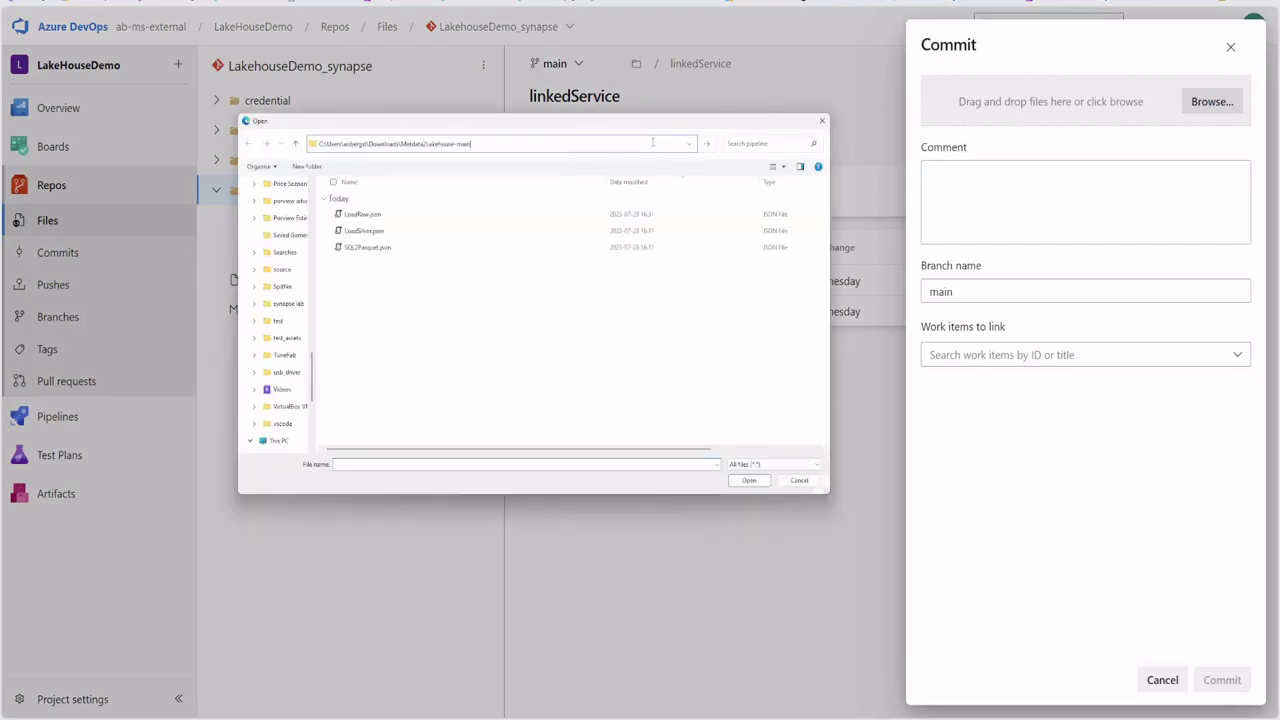
pyautogui.press('Return')
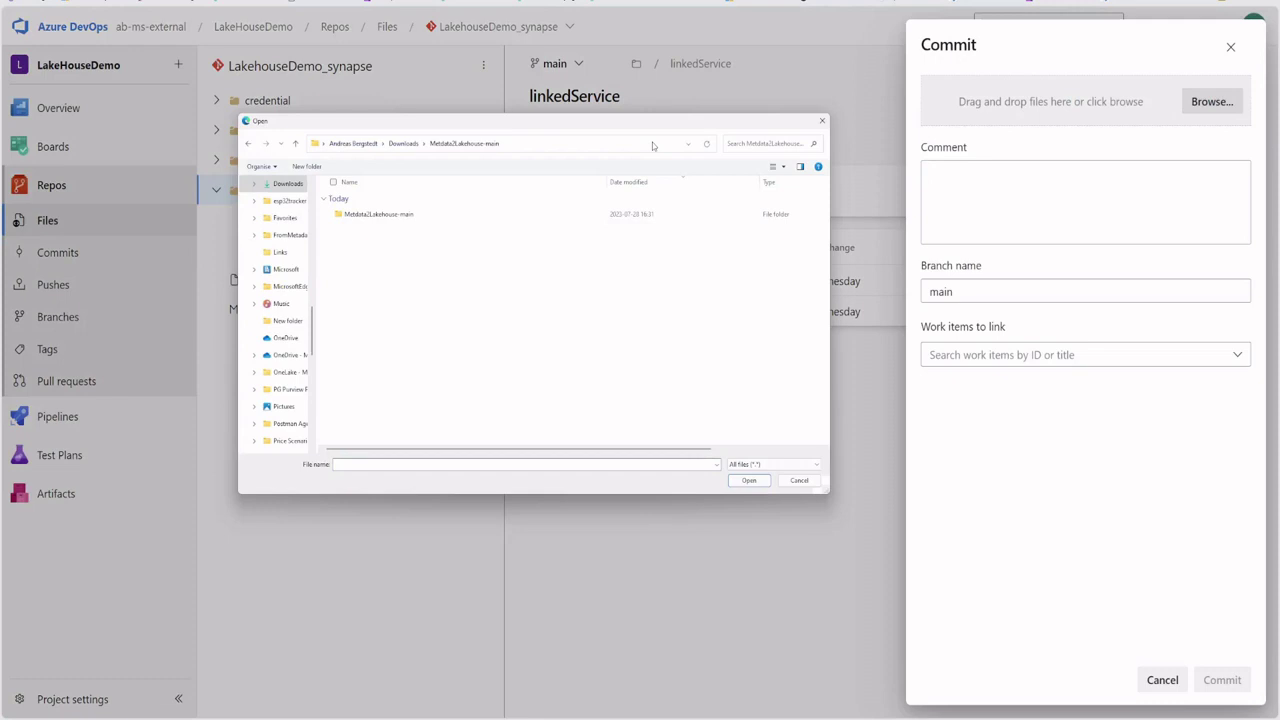
pyautogui.click(401, 218)
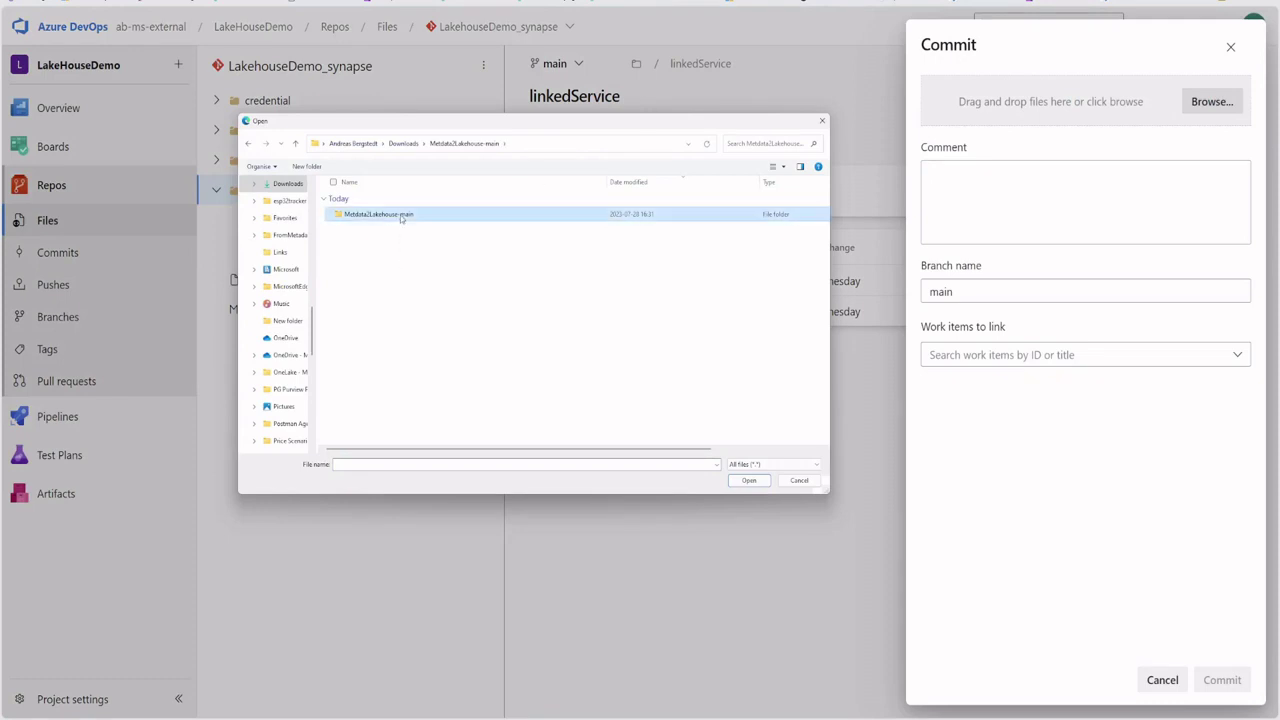
pyautogui.doubleClick(401, 218)
pyautogui.doubleClick(358, 232)
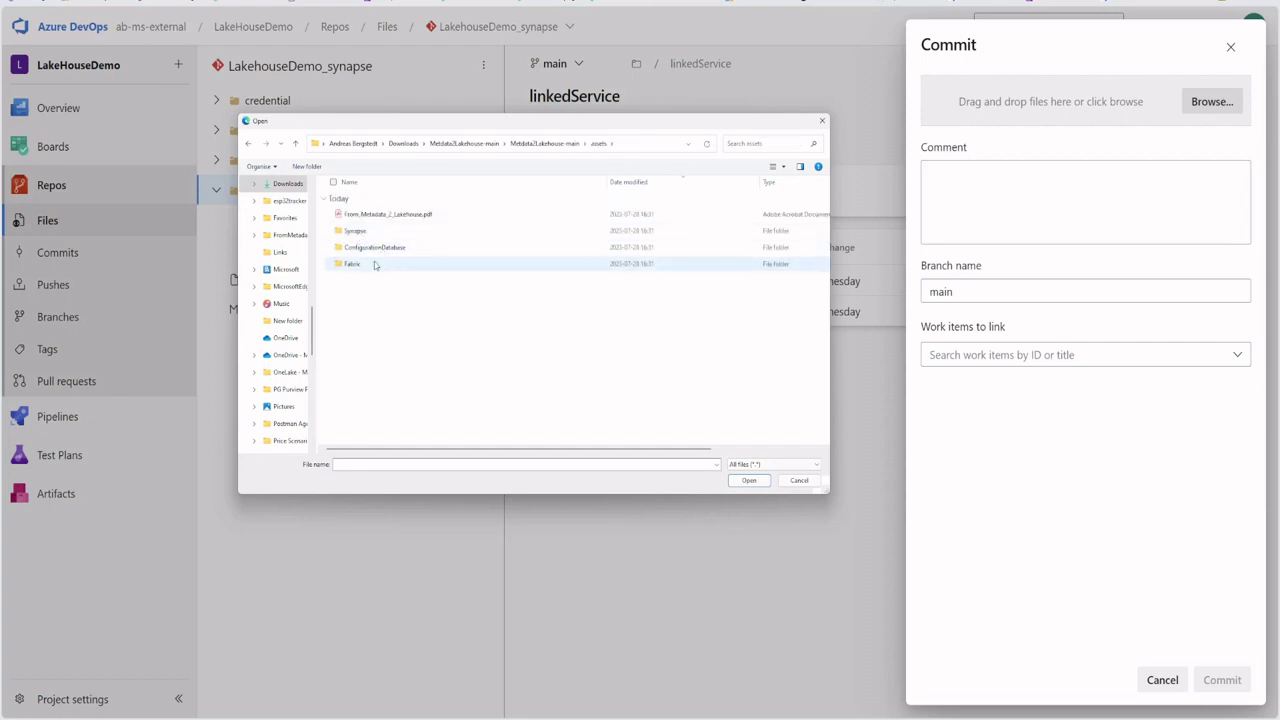
pyautogui.doubleClick(373, 232)
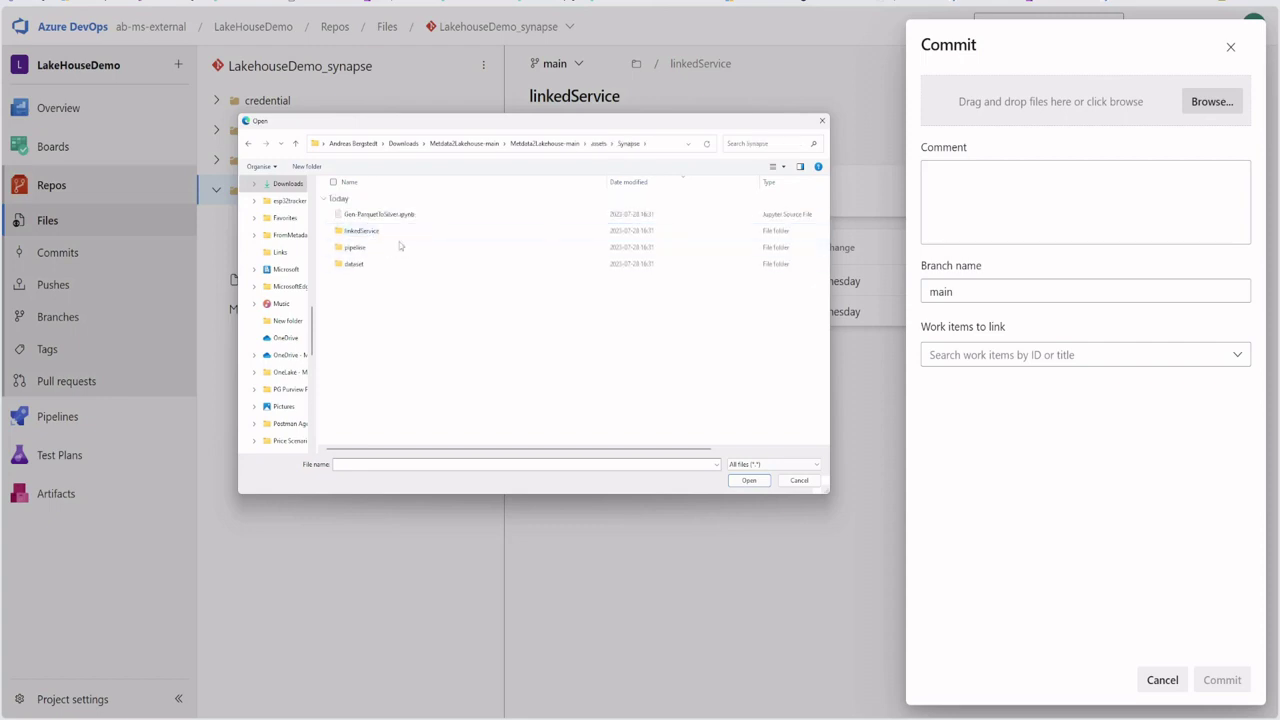
pyautogui.click(380, 234)
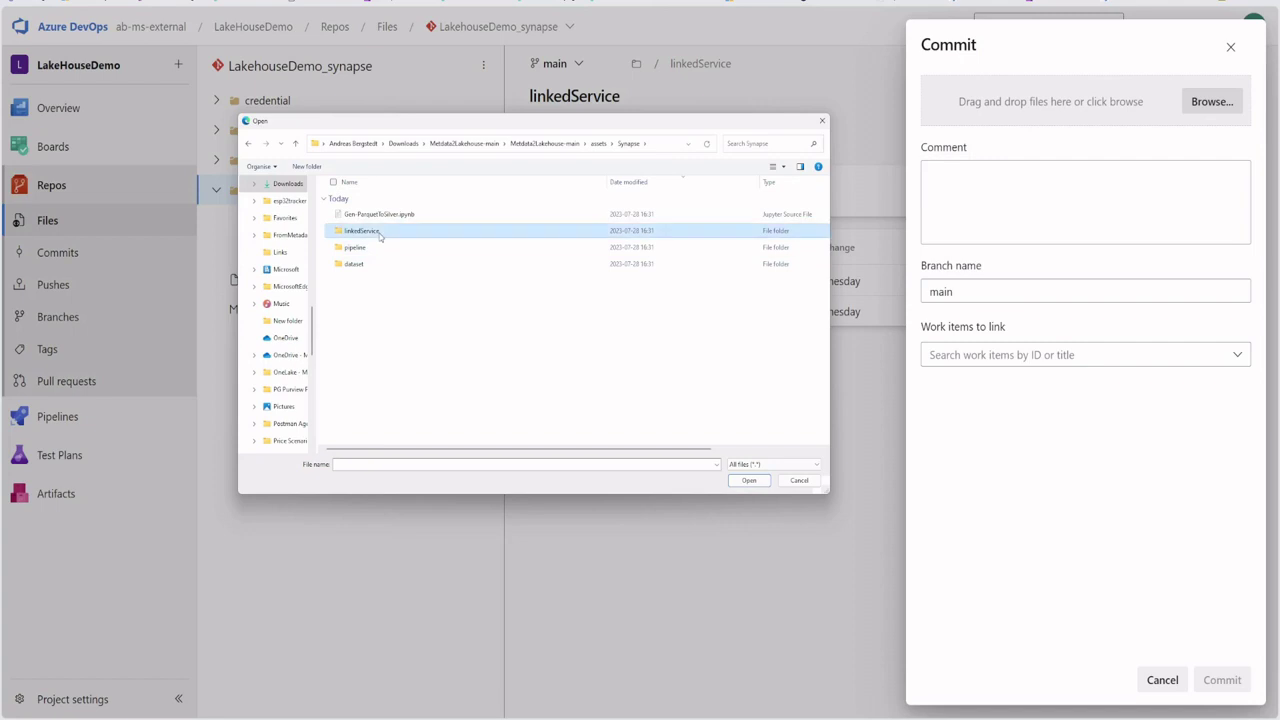
pyautogui.doubleClick(380, 234)
# Add configurations_db.json, keyvault01.json, Lakehouse001.json and Sourcesqldb.json to the upload and commit them to the main branch
pyautogui.moveTo(408, 296); pyautogui.dragTo(358, 224)
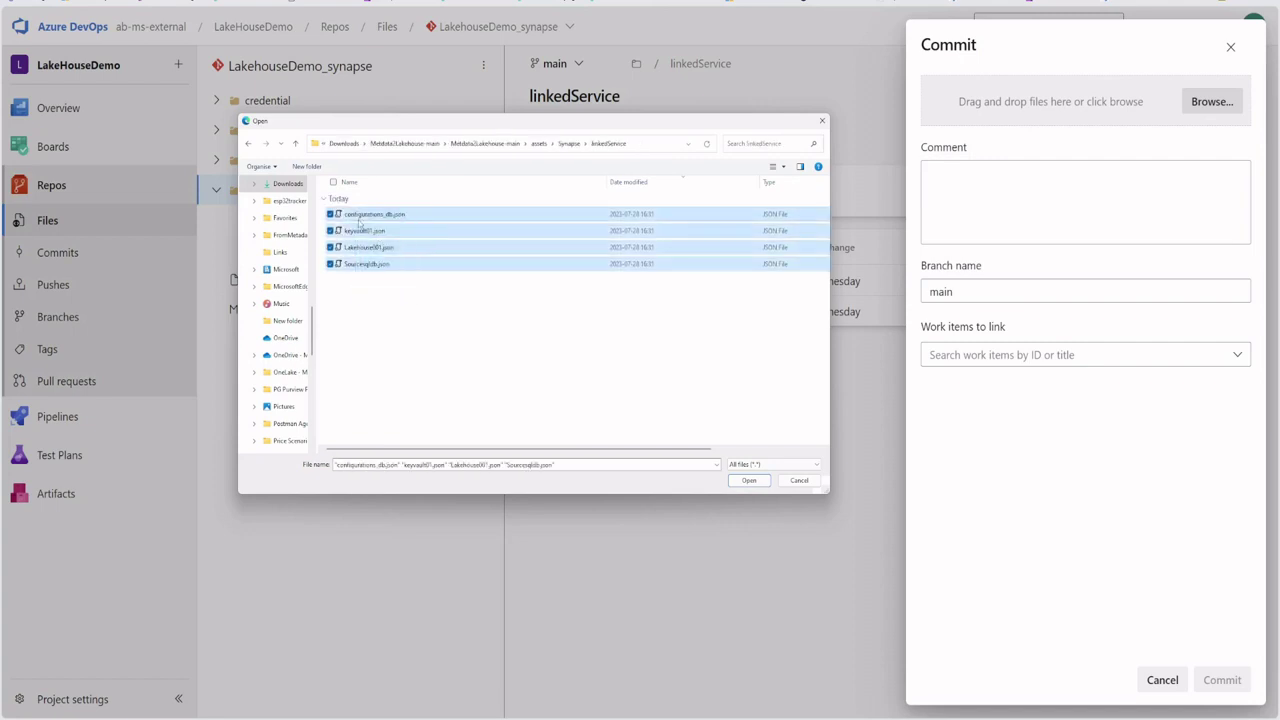
pyautogui.click(748, 480)
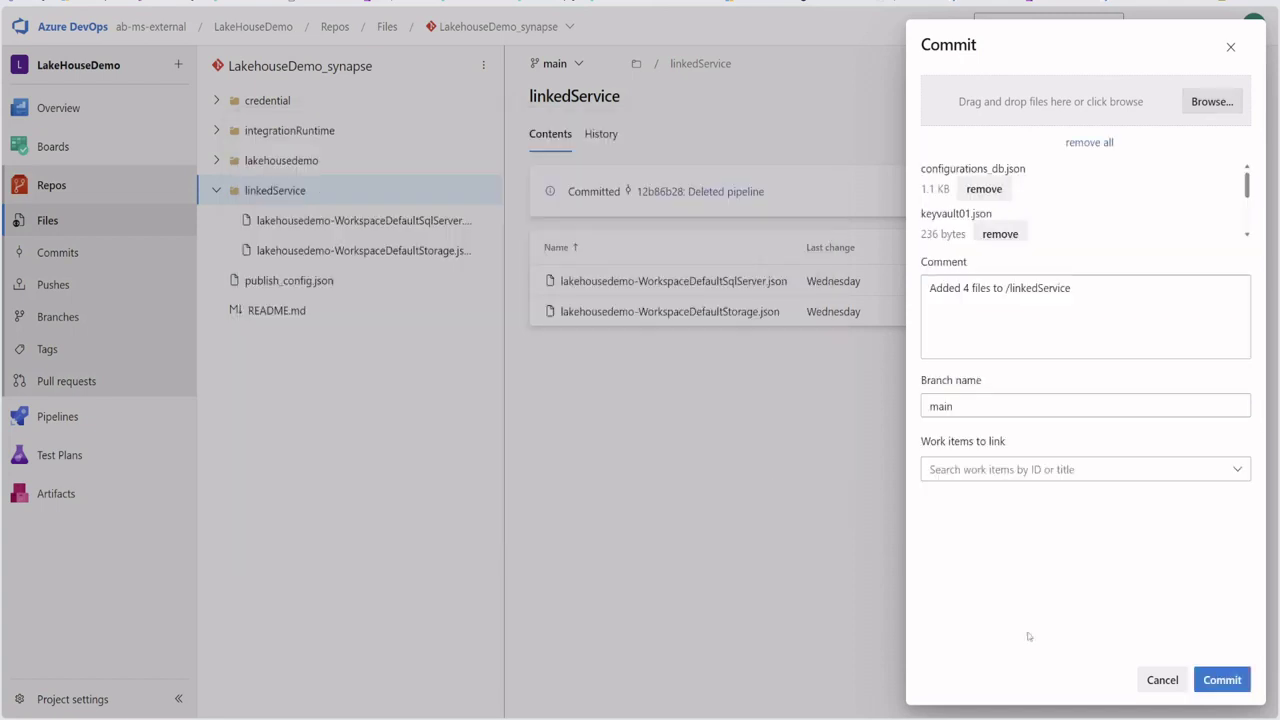
pyautogui.click(1222, 680)
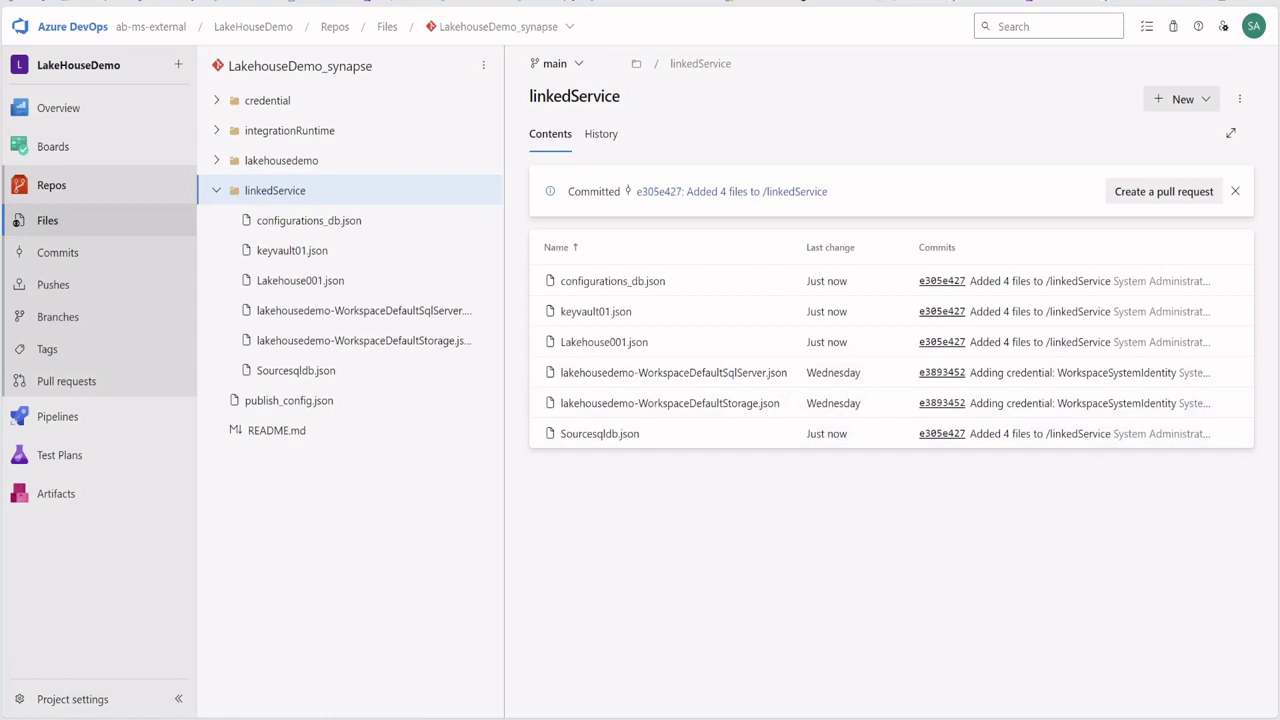
# Refresh the linked services in the Synapse workspace and inspect the configurations_db connection settings without changing them
pyautogui.click(345, 2)
pyautogui.click(1247, 45)
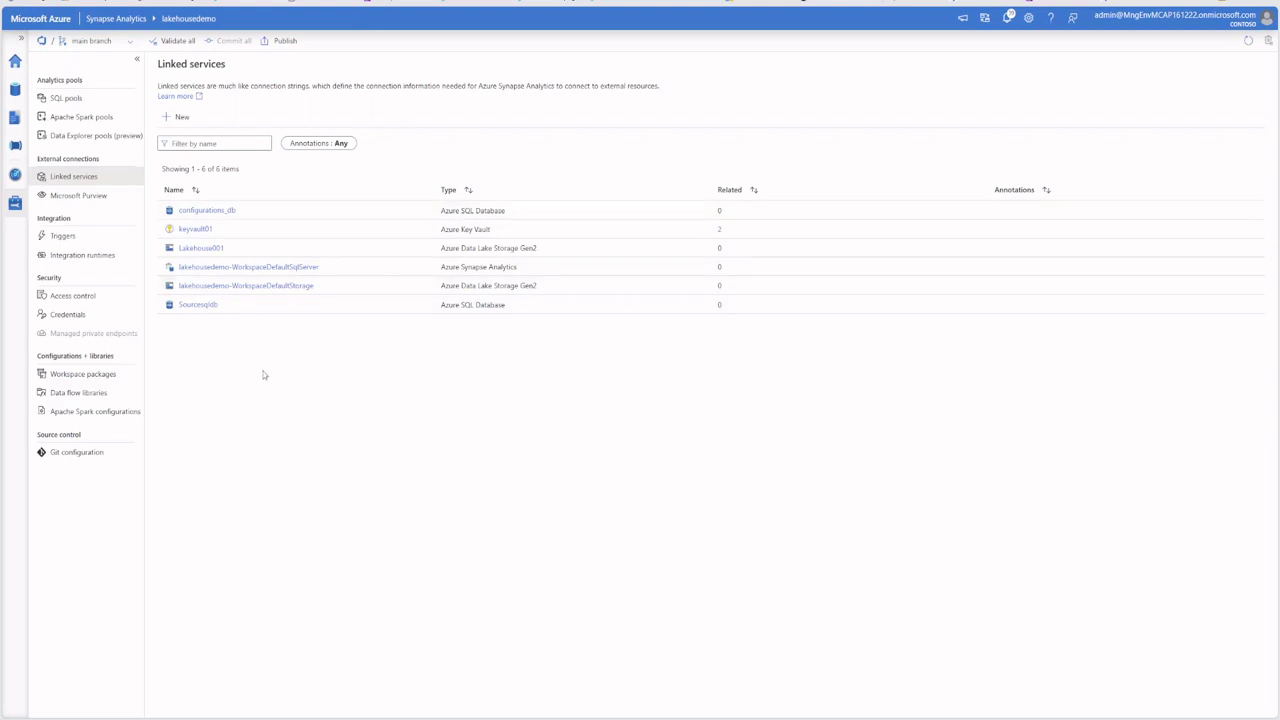
pyautogui.click(210, 211)
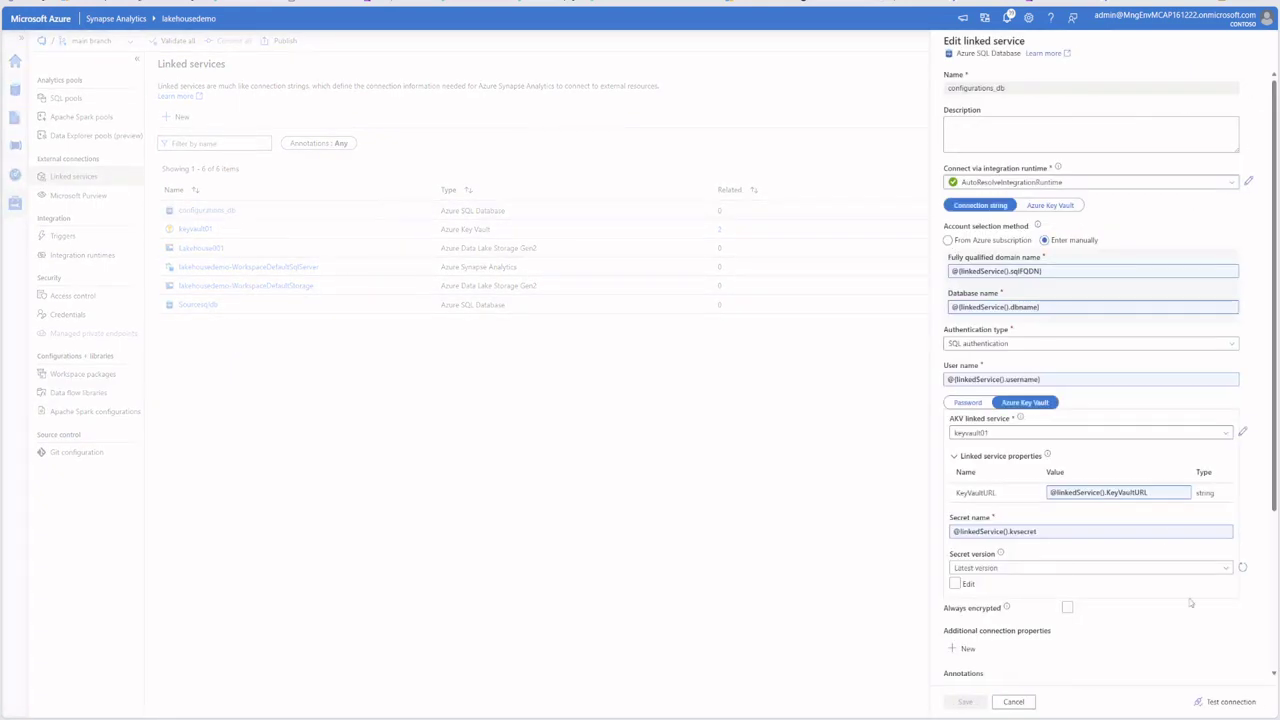
pyautogui.click(1013, 702)
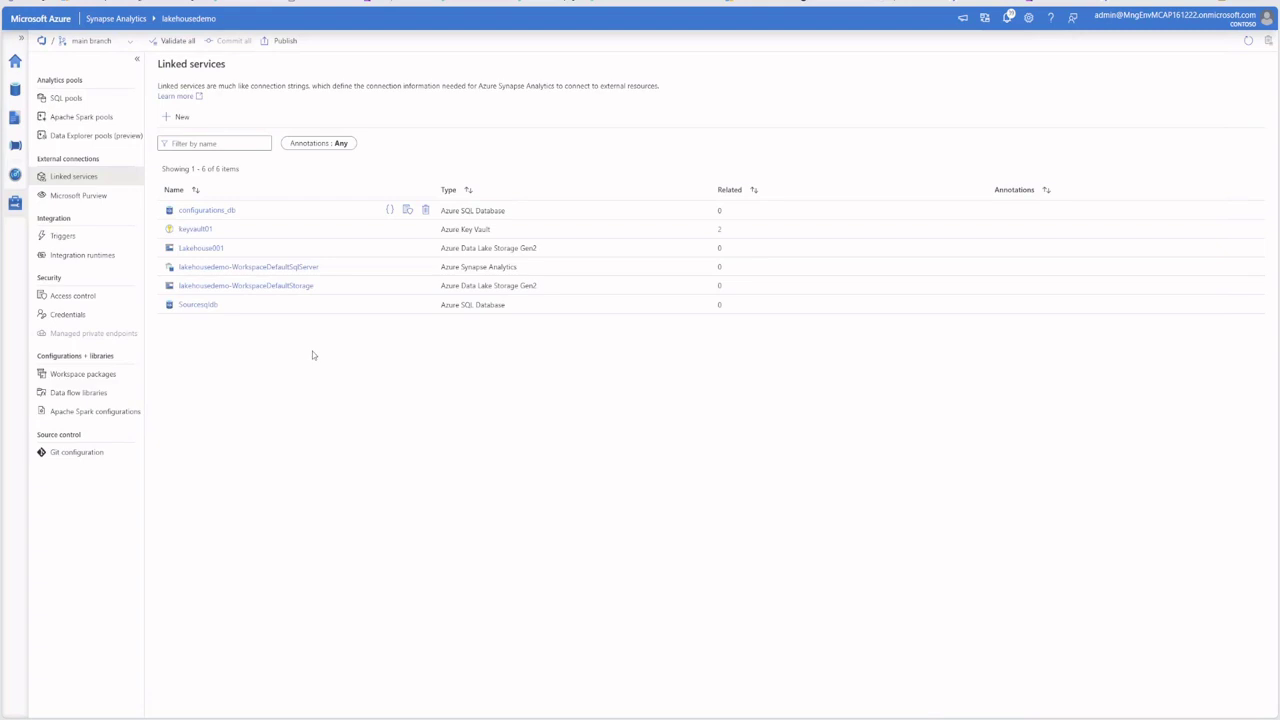
# Publish the pending linked services Lakehouse001, Sourcesqldb, configurations_db and keyvault01 to the main branch
pyautogui.click(279, 43)
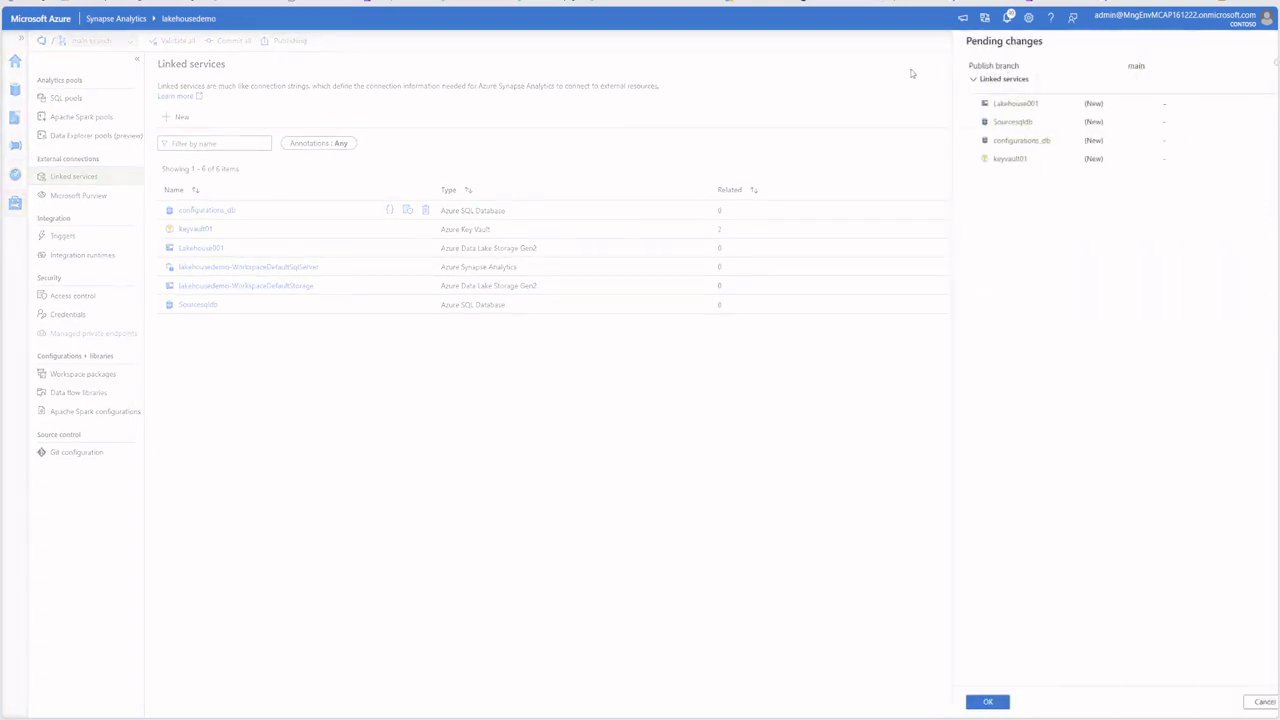
pyautogui.click(962, 702)
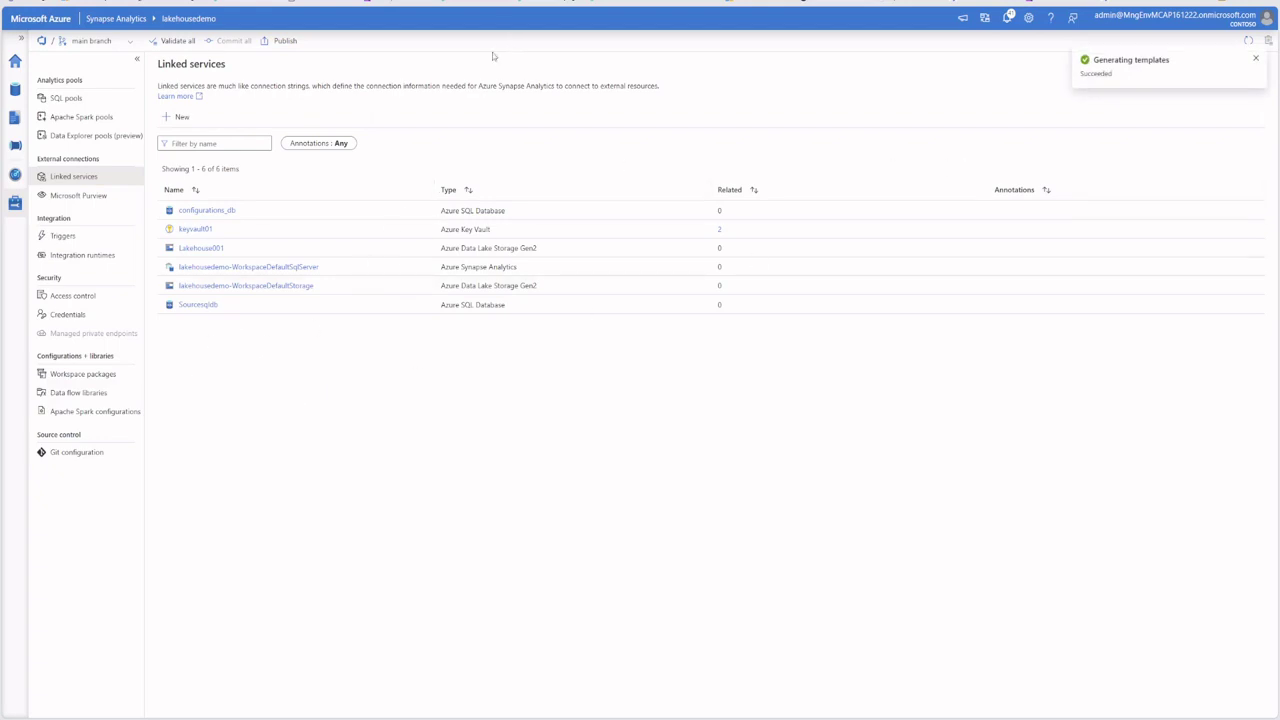
pyautogui.click(15, 91)
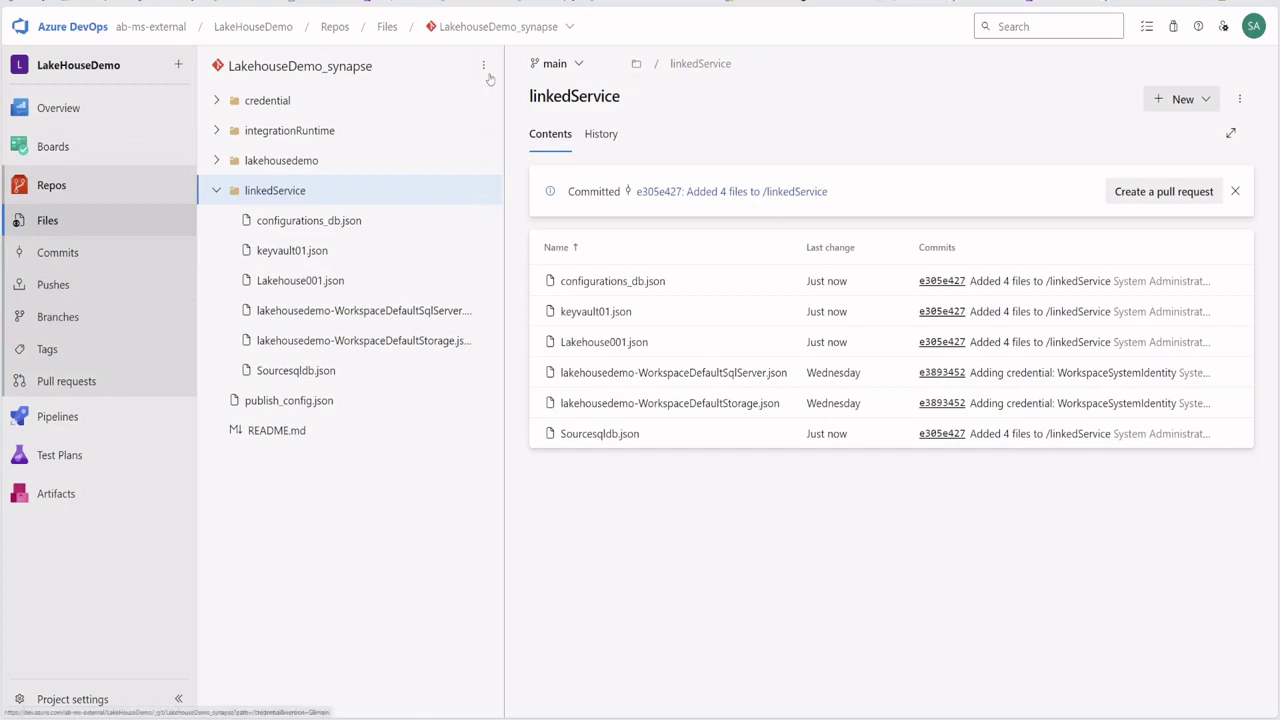
# Create a dataset folder with a placeholder file dummy.md in the LakehouseDemo_synapse repository and commit it to the main branch
pyautogui.click(484, 66)
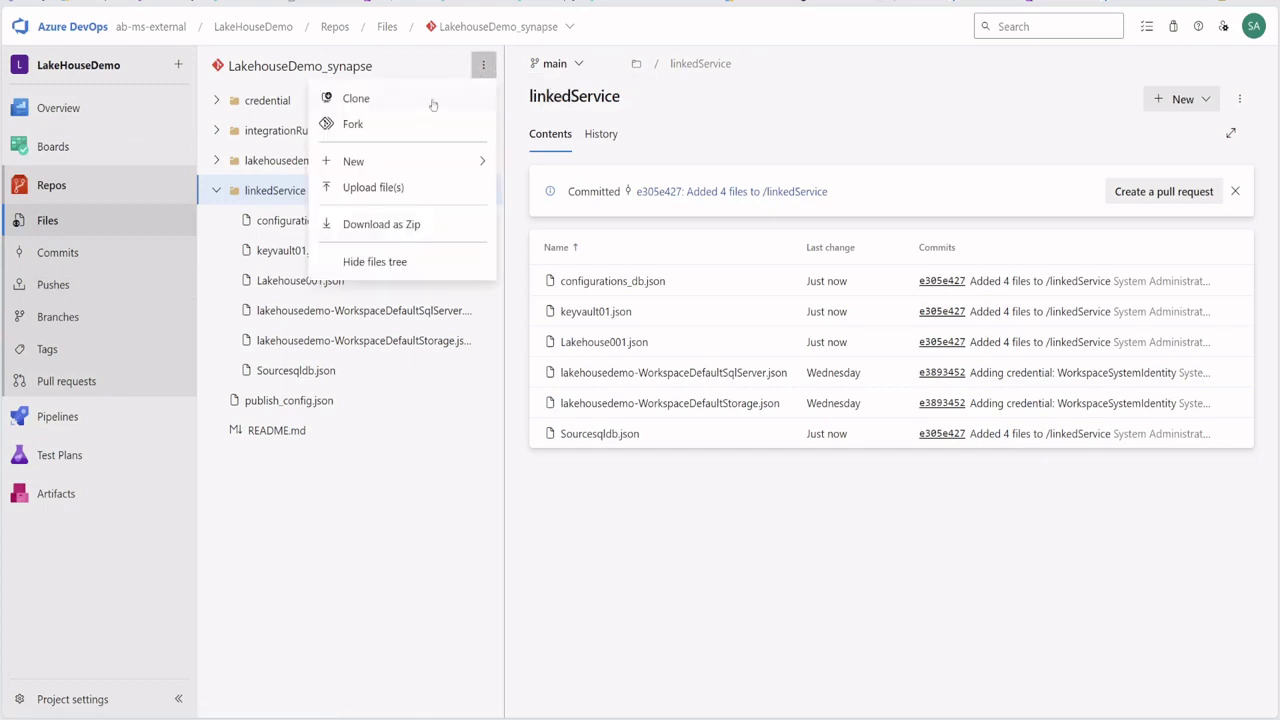
pyautogui.moveTo(470, 162)
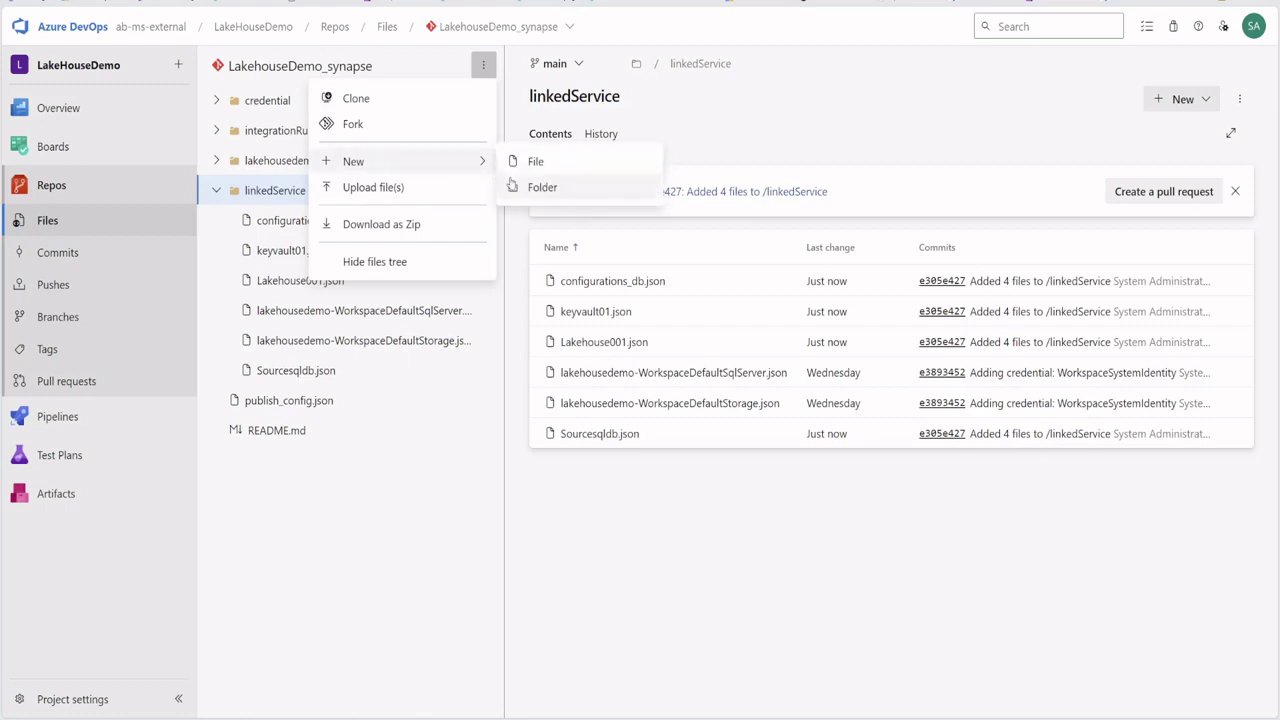
pyautogui.click(540, 188)
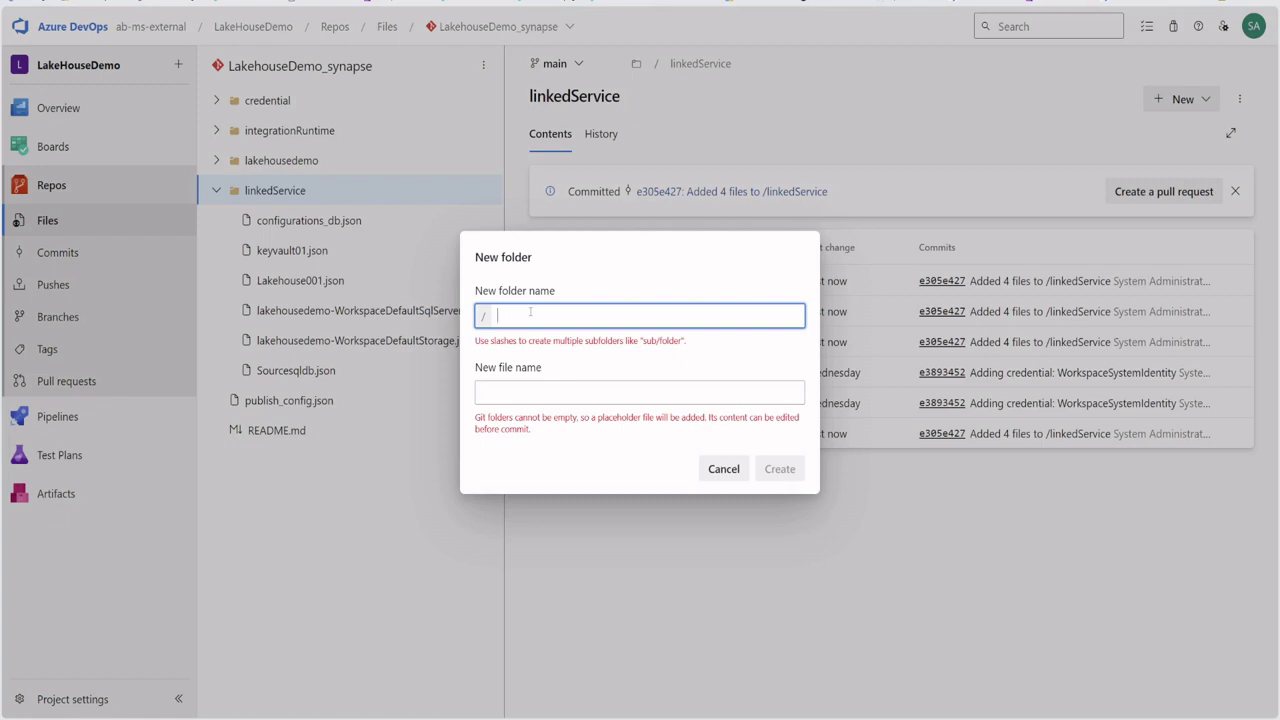
pyautogui.write('dataset')
pyautogui.press('Tab')
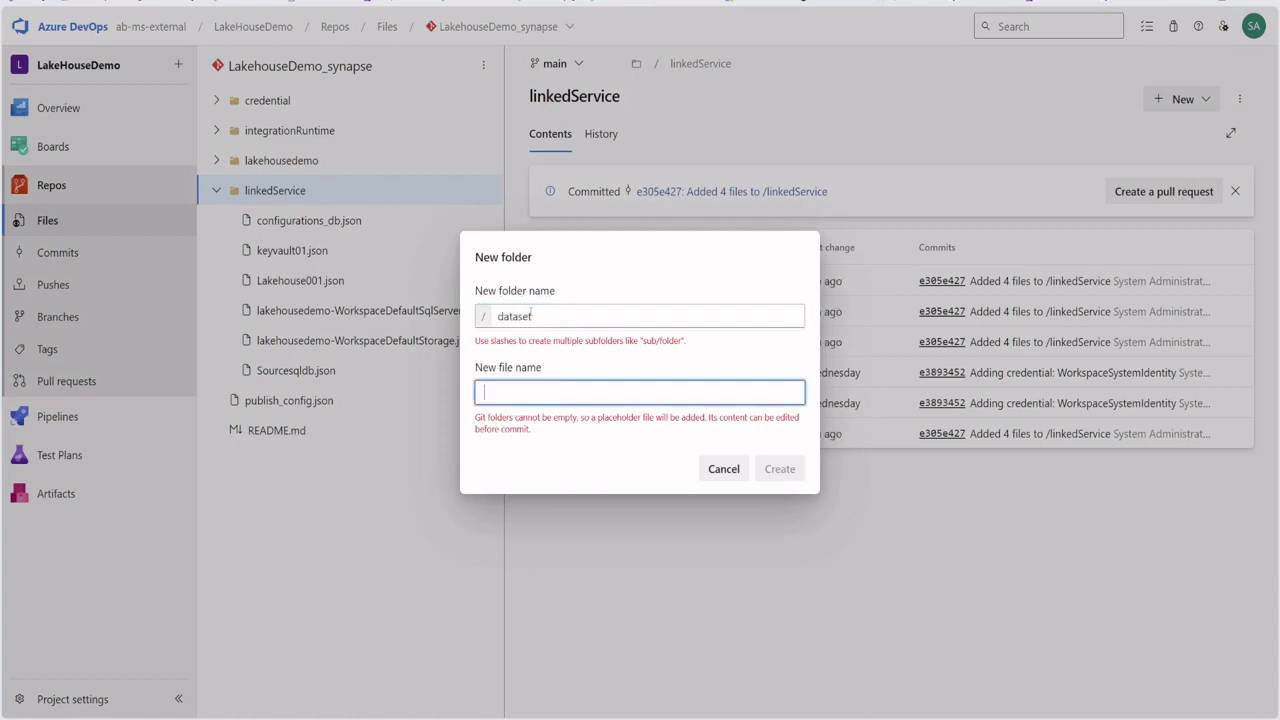
pyautogui.write('dumm')
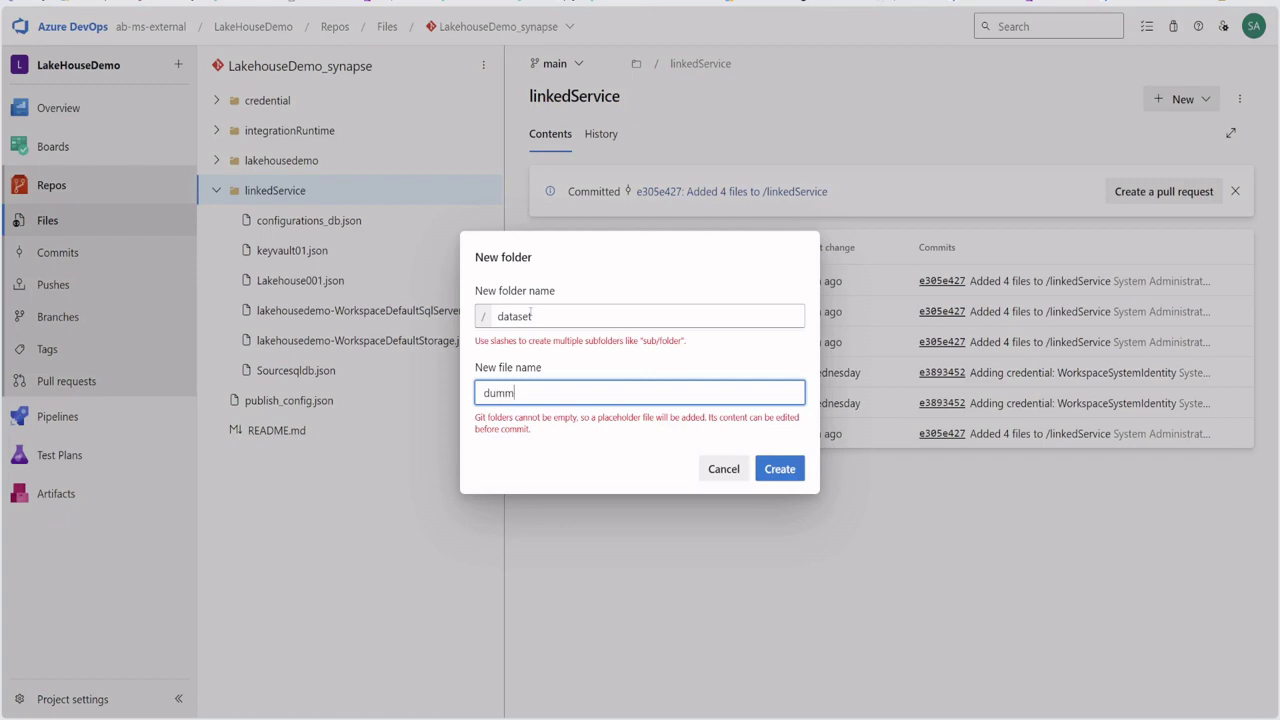
pyautogui.write('y.md')
pyautogui.click(781, 470)
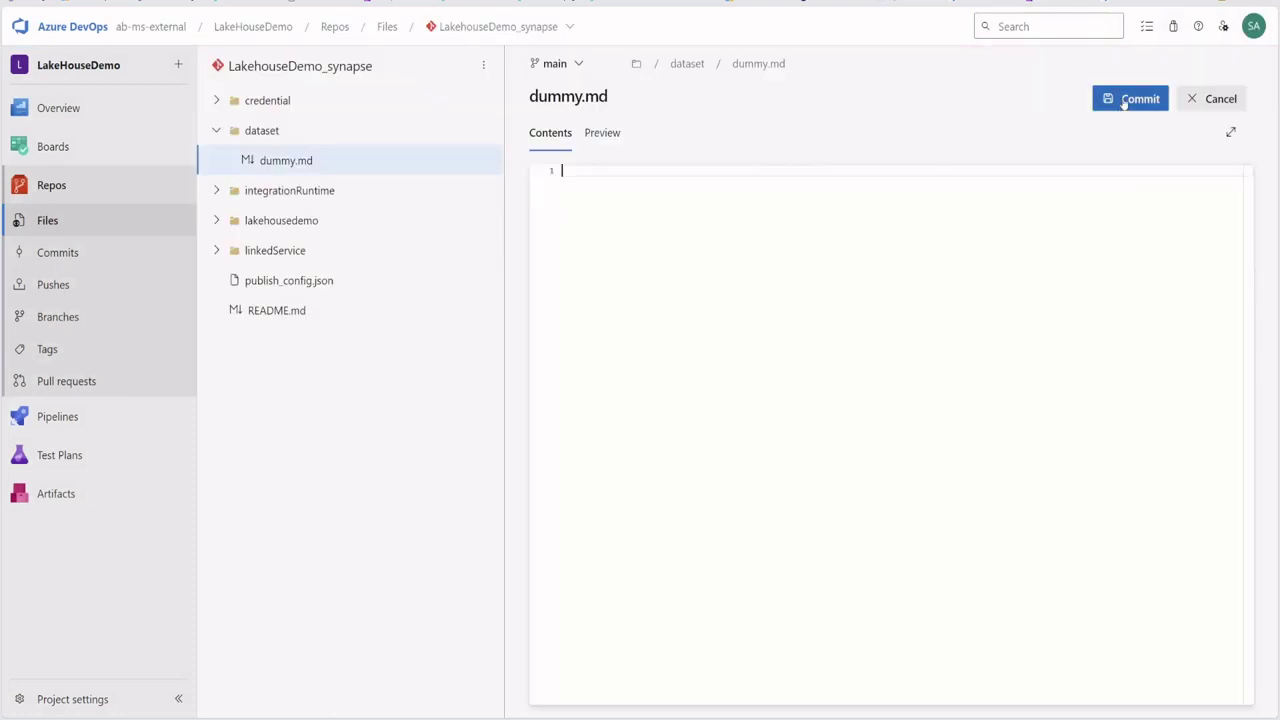
pyautogui.click(1123, 97)
pyautogui.click(1222, 680)
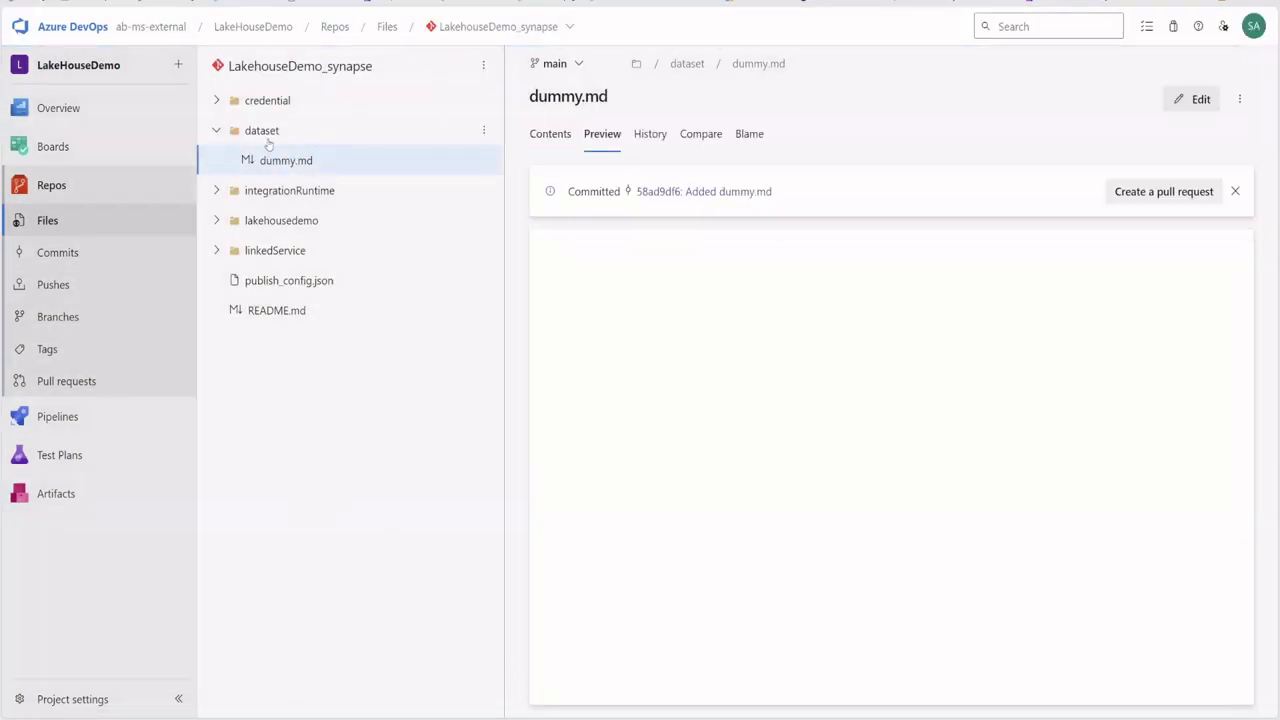
# Upload all the JSON files from the downloaded assets/Synapse/dataset folder into the repository's dataset folder and commit them to main
pyautogui.click(487, 133)
pyautogui.click(400, 189)
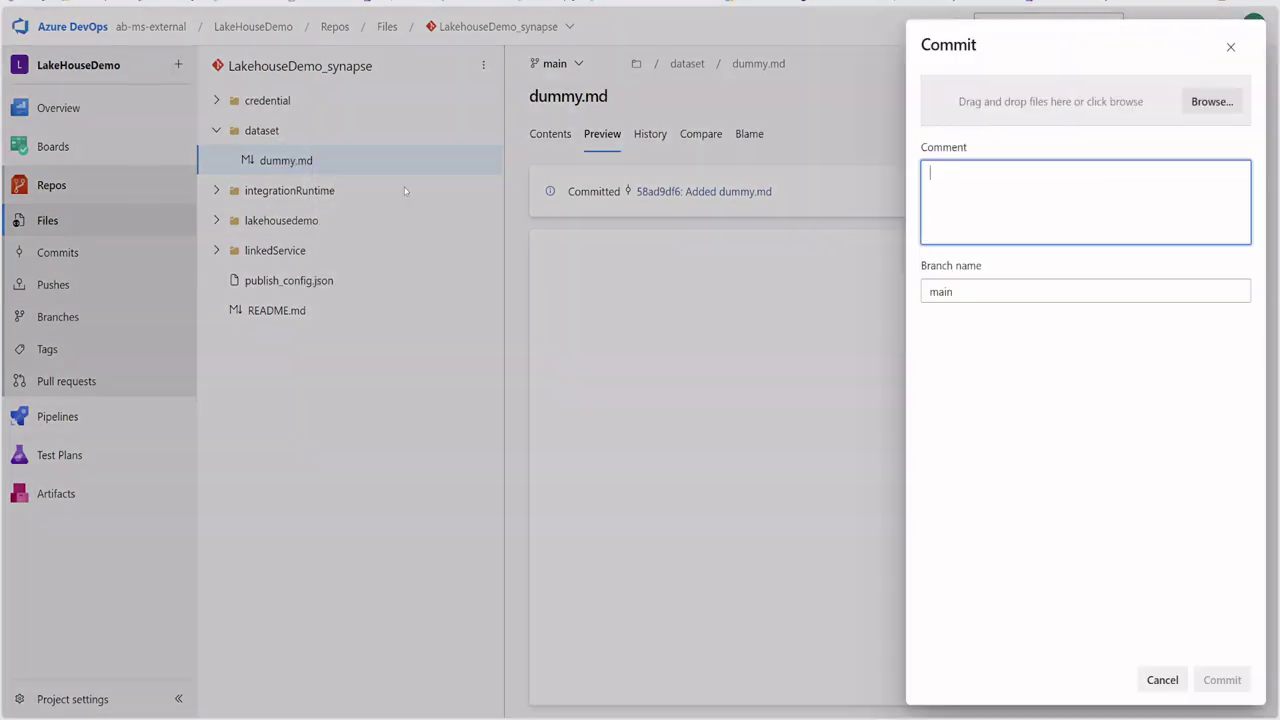
pyautogui.click(1203, 102)
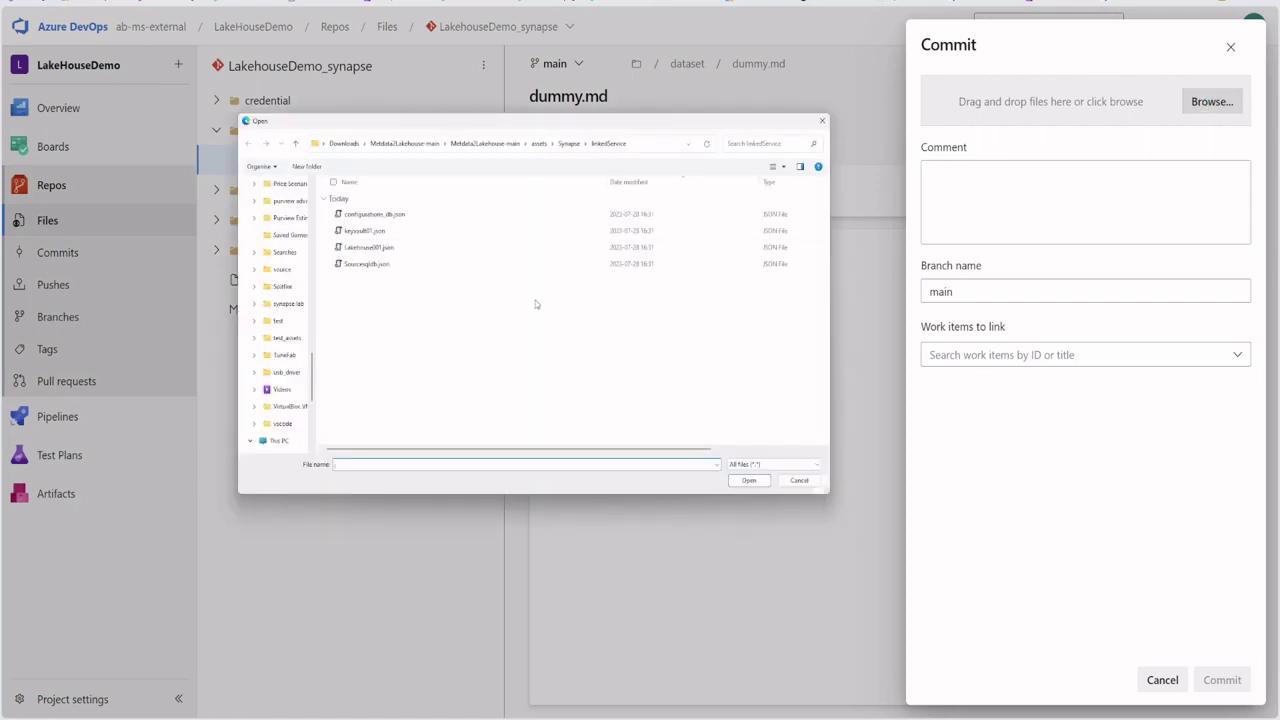
pyautogui.click(569, 143)
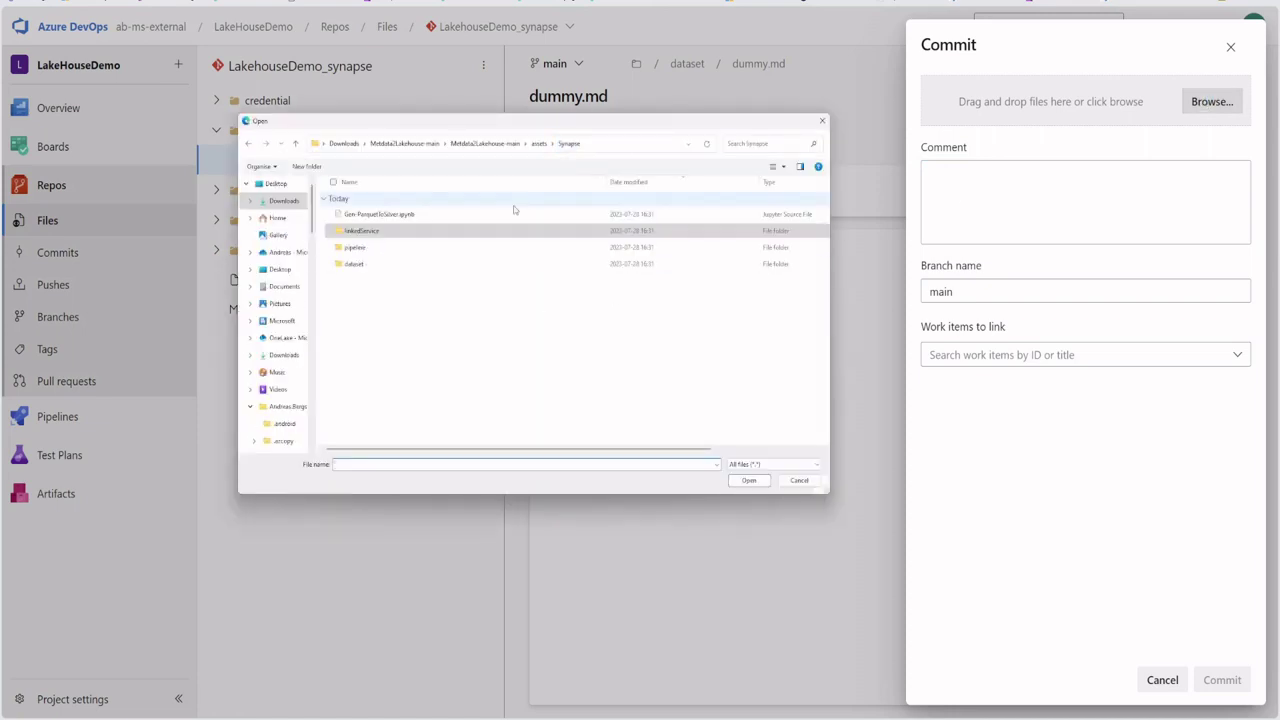
pyautogui.doubleClick(355, 263)
pyautogui.moveTo(408, 282); pyautogui.dragTo(330, 205)
pyautogui.click(749, 481)
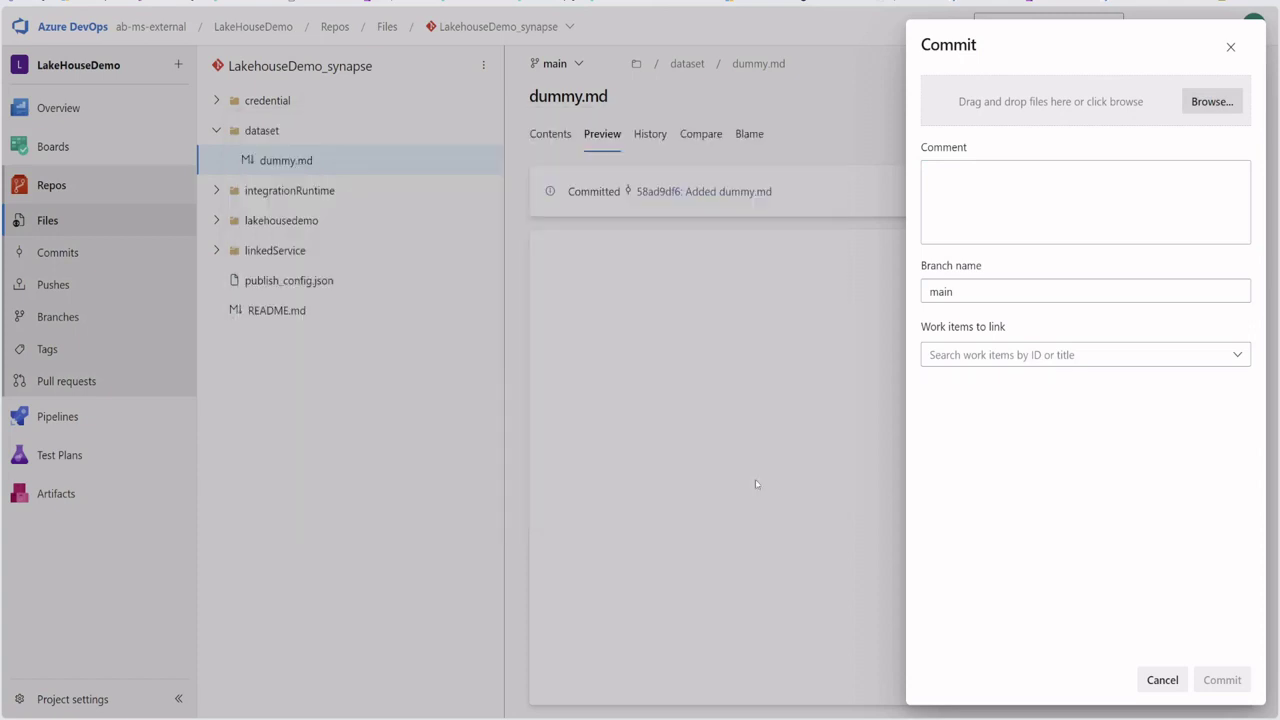
pyautogui.click(1220, 684)
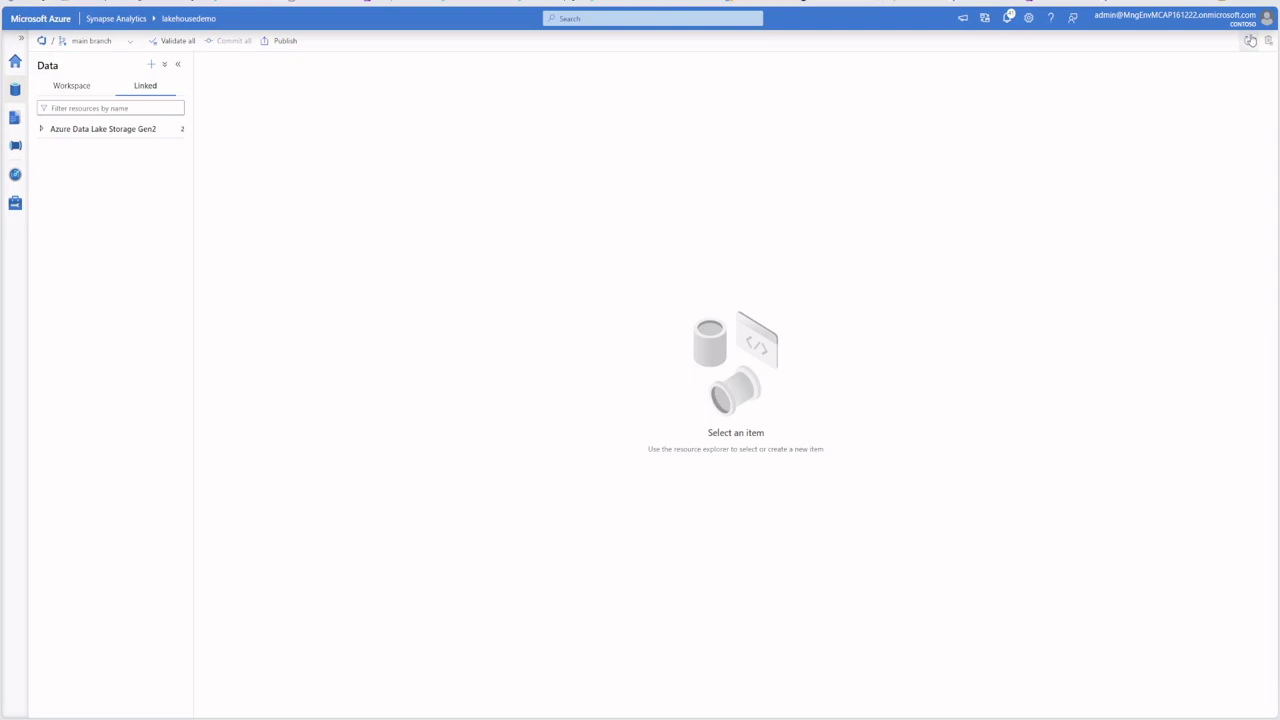
# Refresh the lakehousedemo Synapse workspace and inspect the connection settings of the adls and Configuration_db datasets
pyautogui.click(1251, 40)
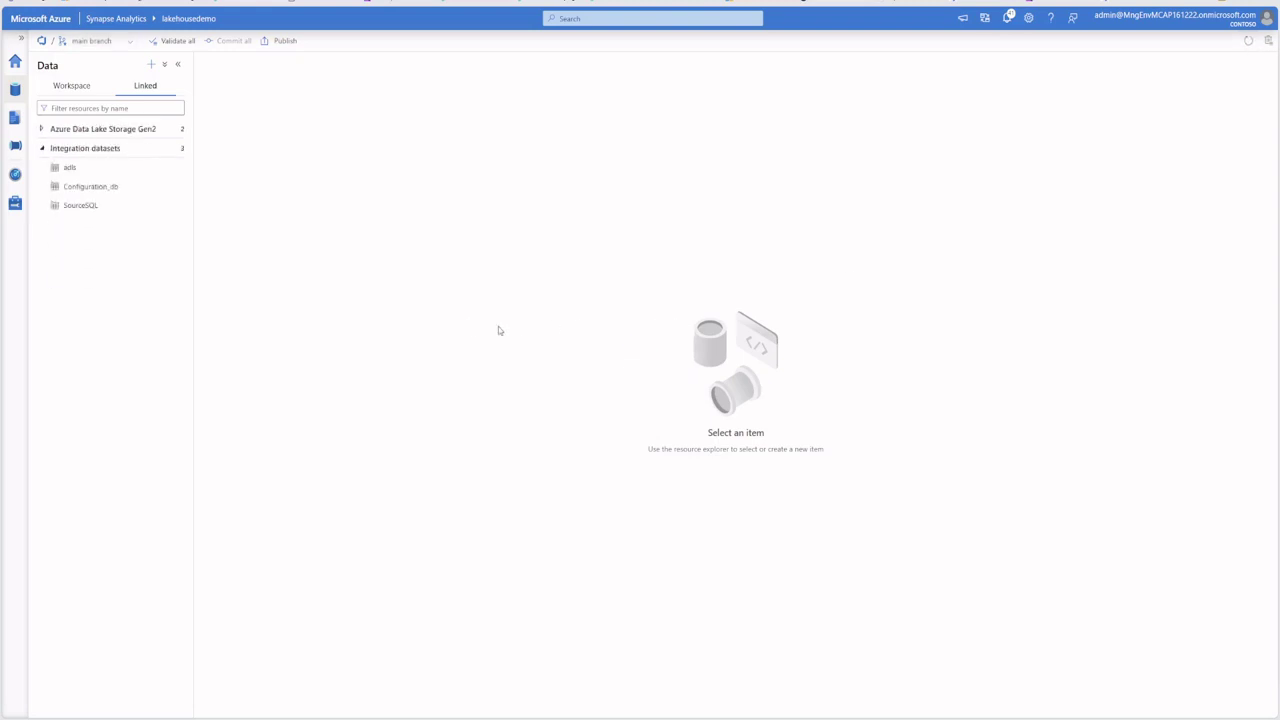
pyautogui.click(99, 171)
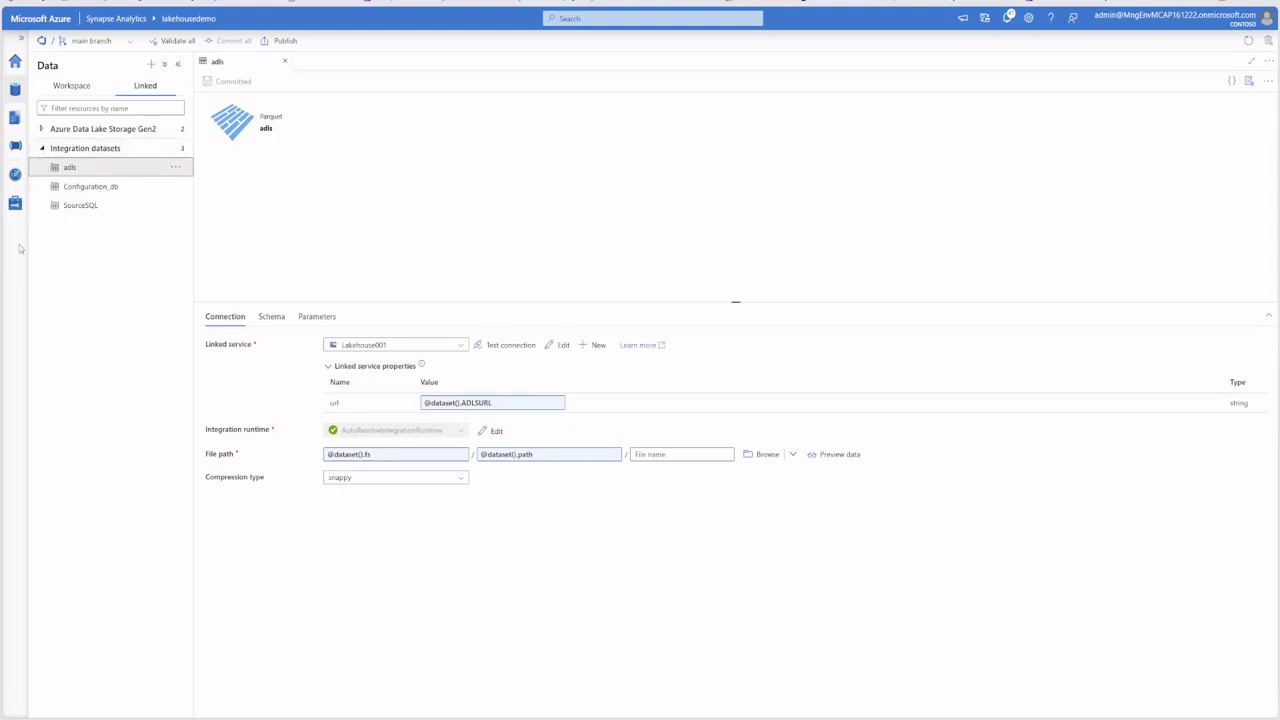
pyautogui.click(78, 190)
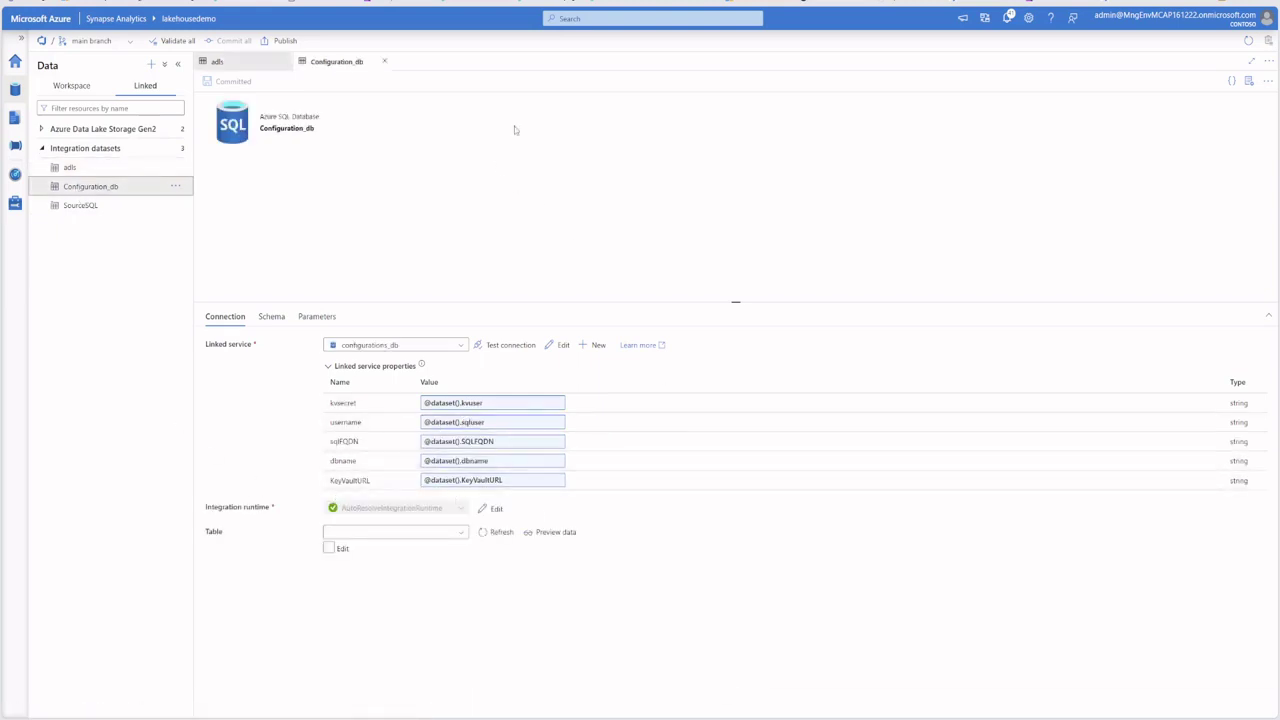
# Publish the pending datasets Configuration_db, SourceSQL and adls to the main branch
pyautogui.click(277, 41)
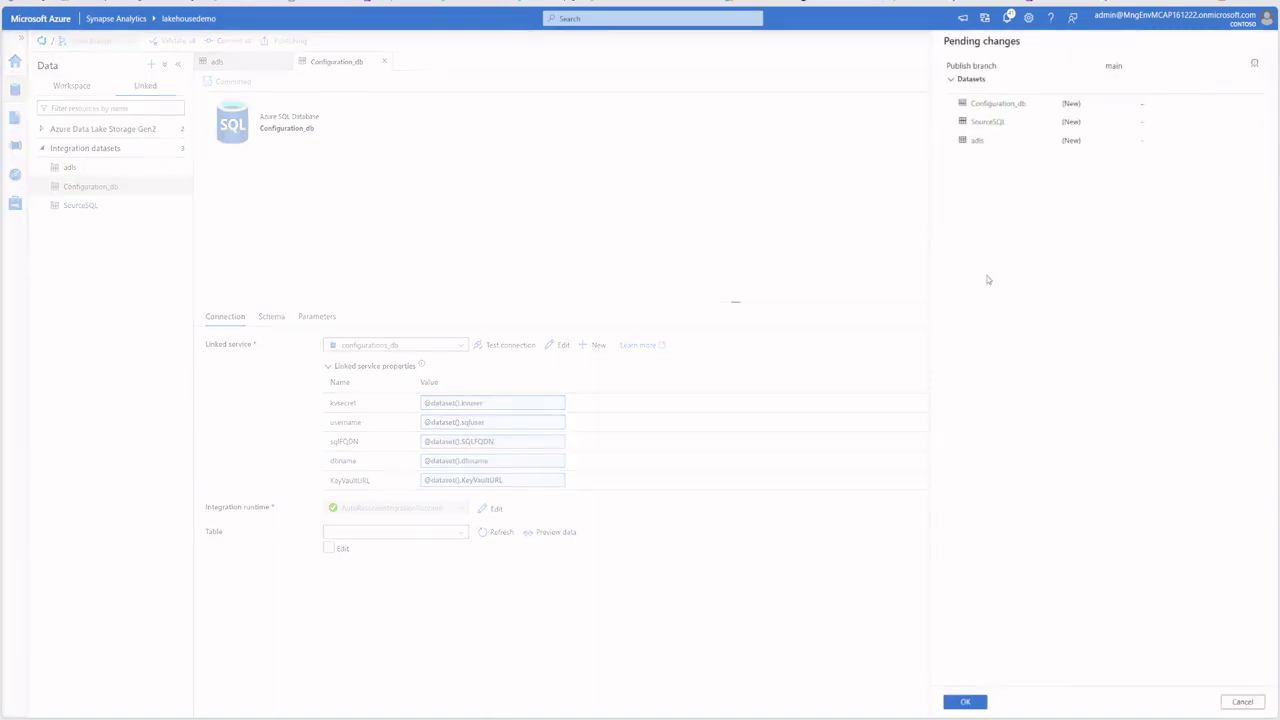
pyautogui.click(963, 703)
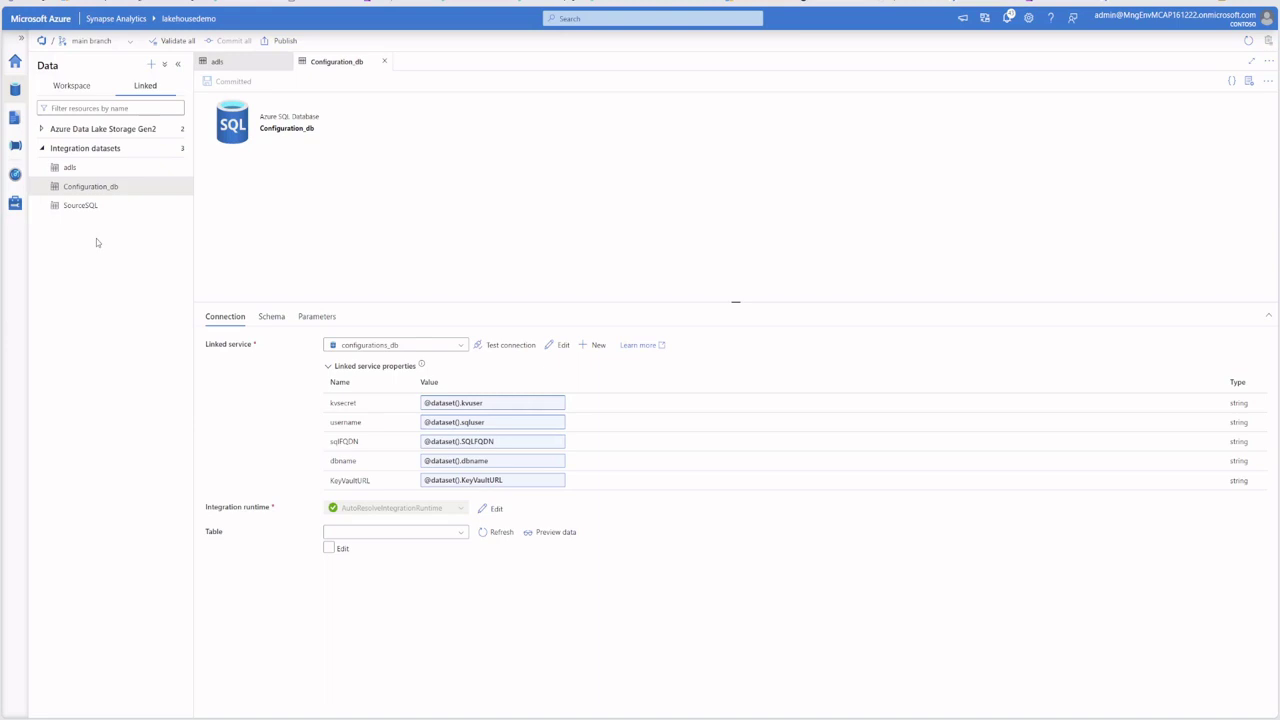
# Import the notebook Gen-ParquetToSilver.ipynb from the downloaded assets/Synapse folder into the workspace's Develop hub
pyautogui.click(15, 118)
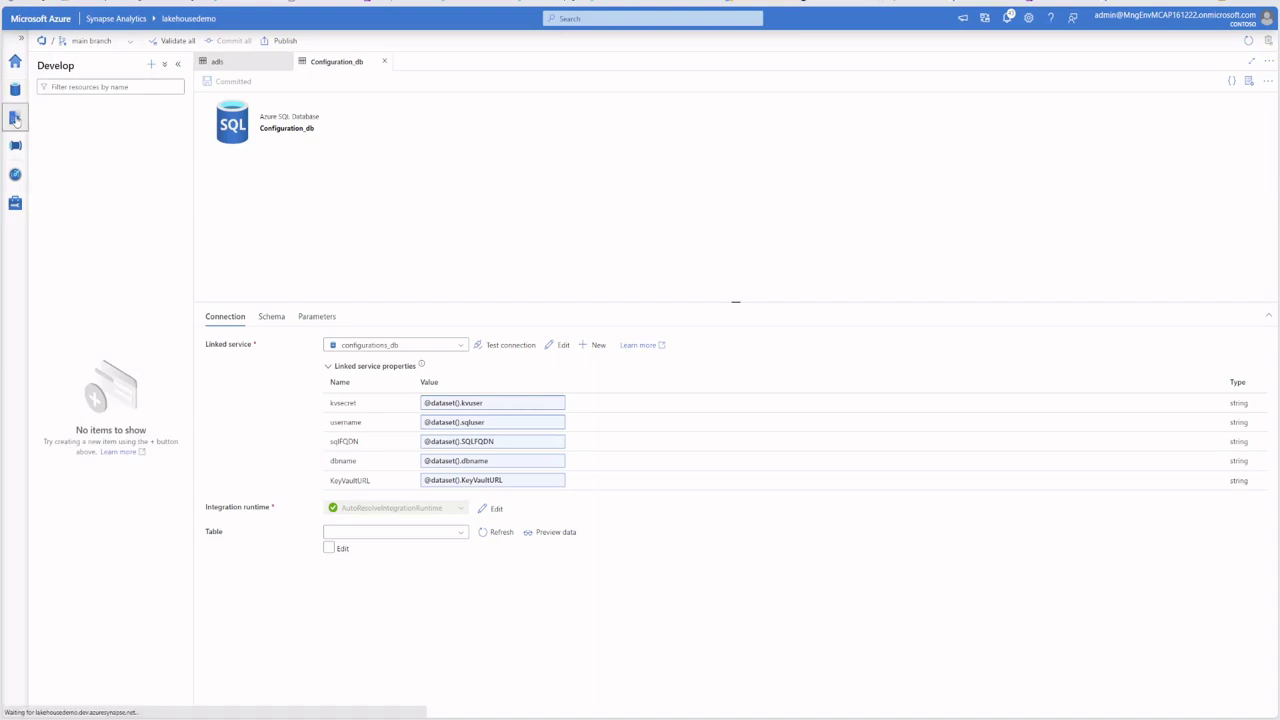
pyautogui.click(150, 65)
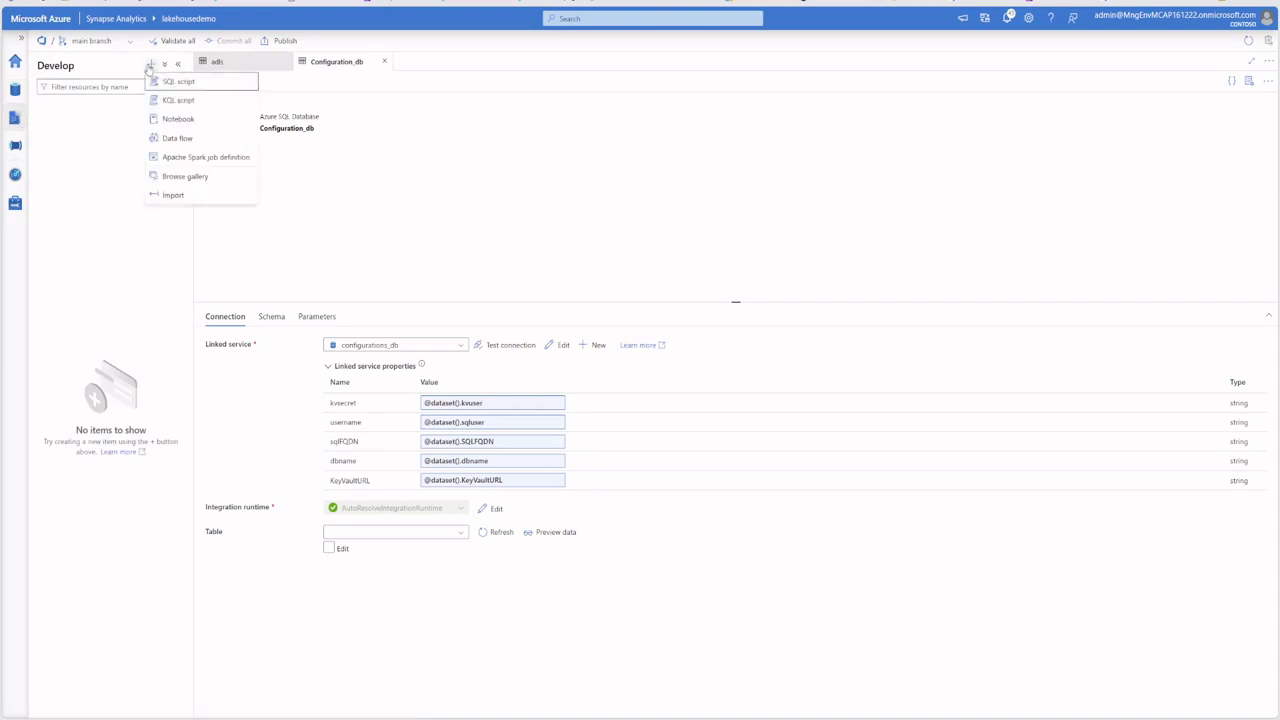
pyautogui.click(205, 198)
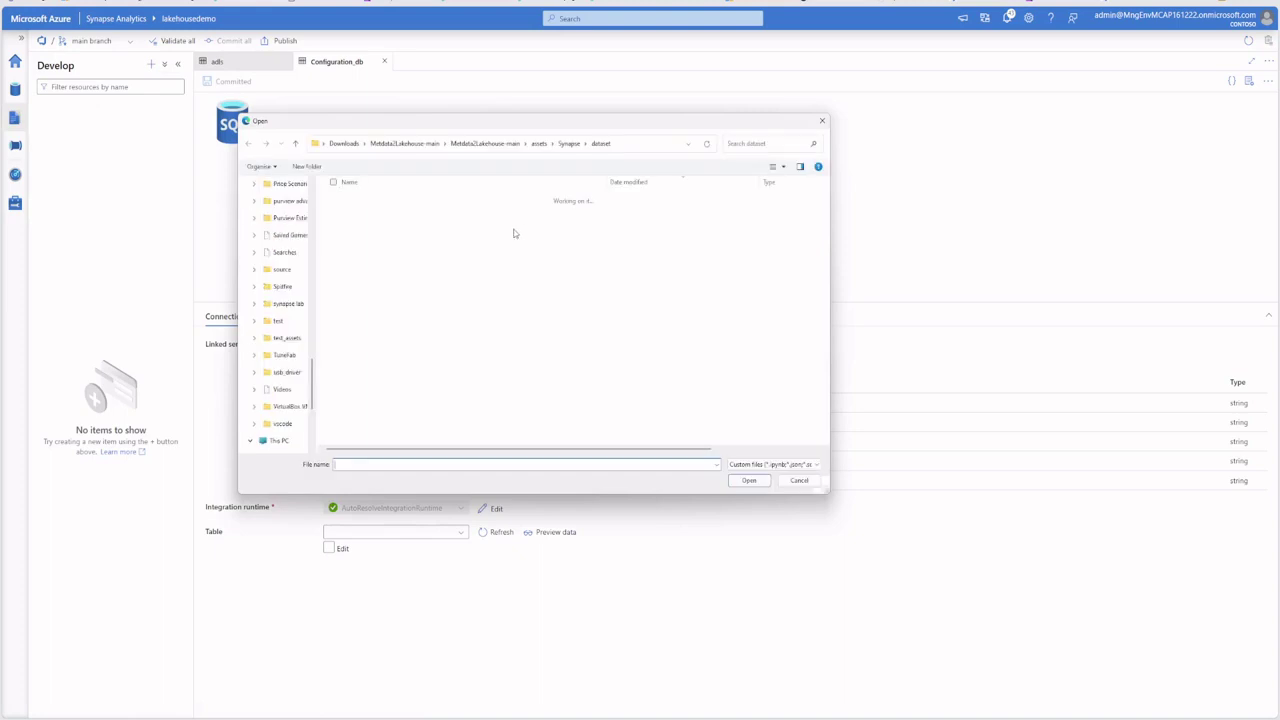
pyautogui.click(638, 143)
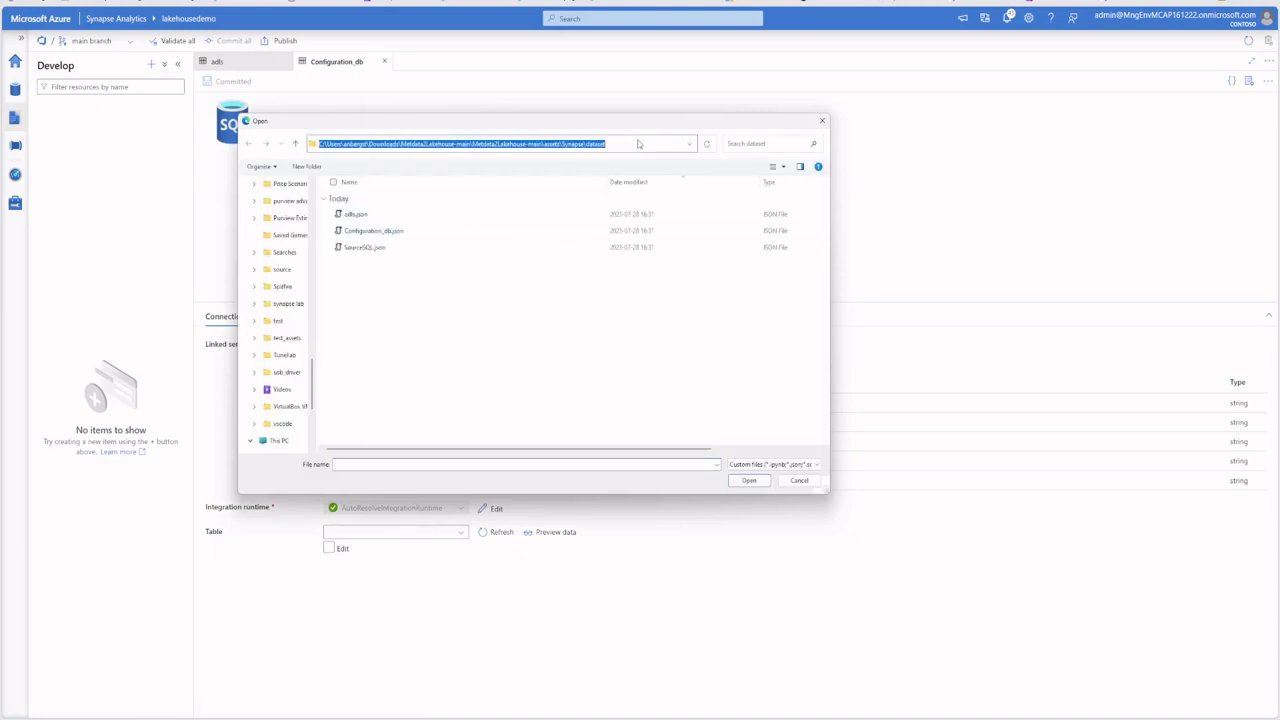
pyautogui.click(638, 143)
pyautogui.press('BackSpace')
pyautogui.press('BackSpace')
pyautogui.press('BackSpace')
pyautogui.press('BackSpace')
pyautogui.press('BackSpace')
pyautogui.press('BackSpace')
pyautogui.press('BackSpace')
pyautogui.press('Return')
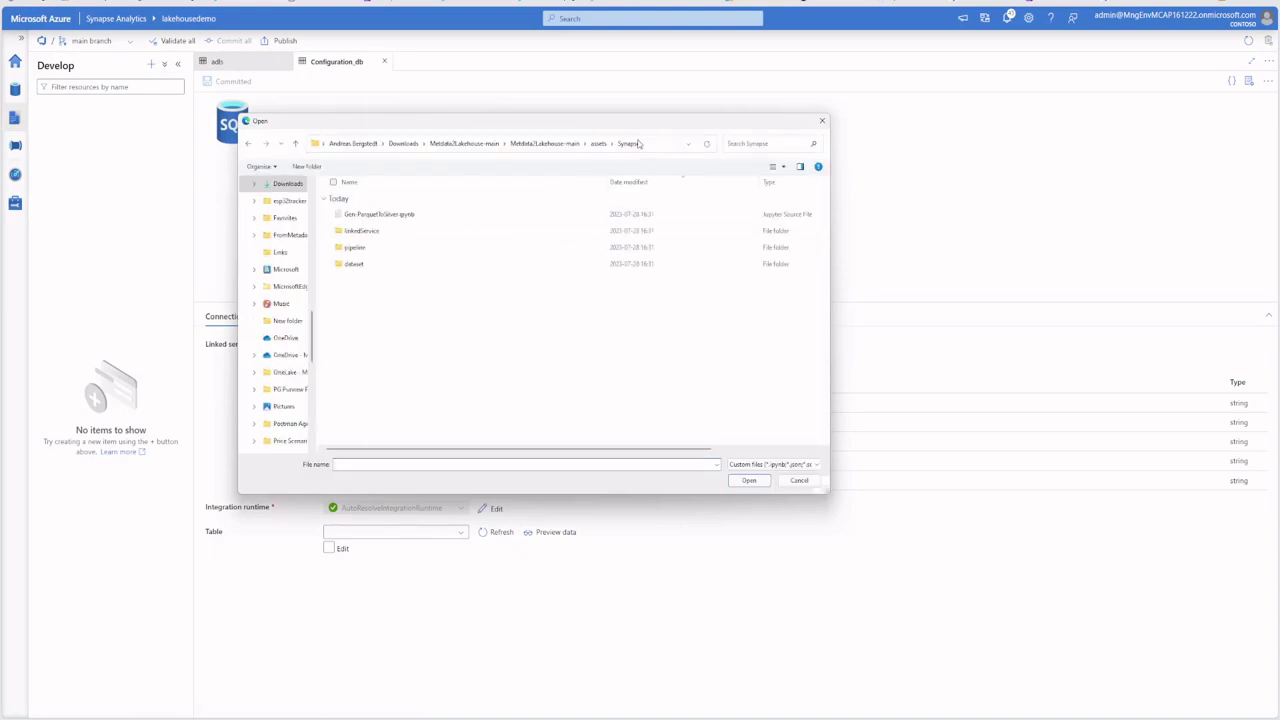
pyautogui.doubleClick(408, 217)
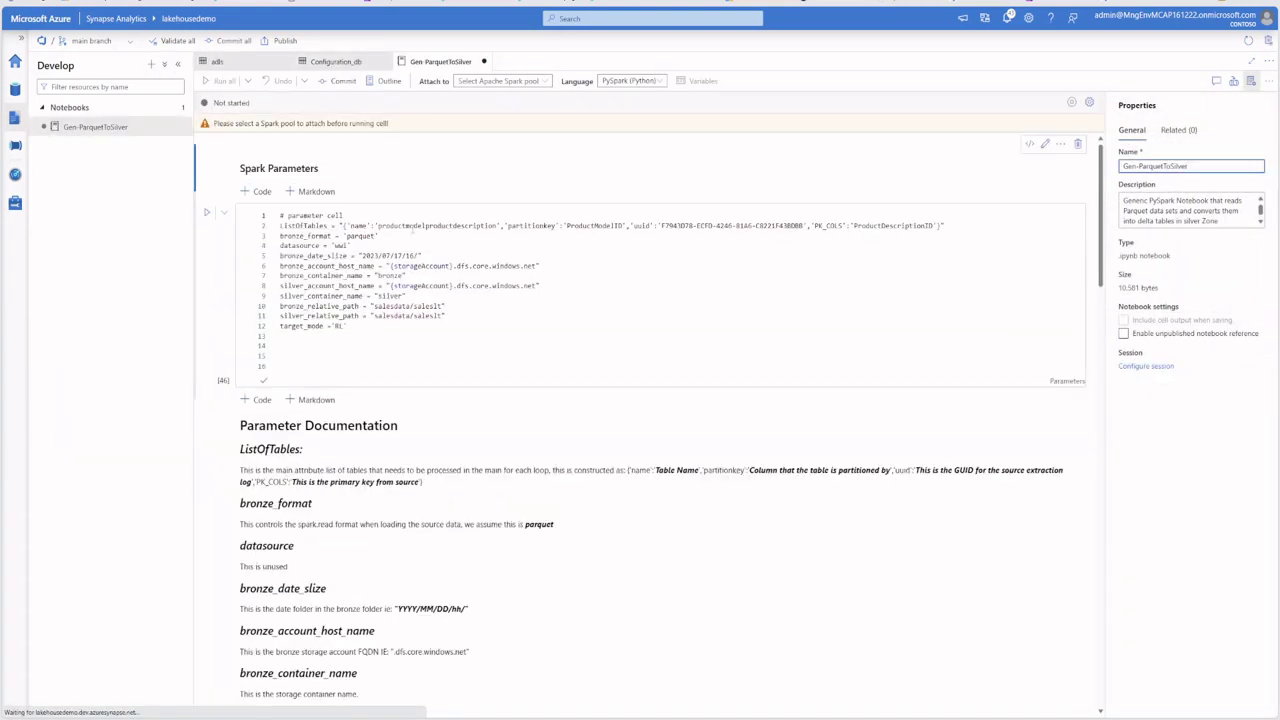
# Attach the Gen-ParquetToSilver notebook to the BronzeSilver Spark pool and commit the notebook
pyautogui.click(515, 82)
pyautogui.click(501, 104)
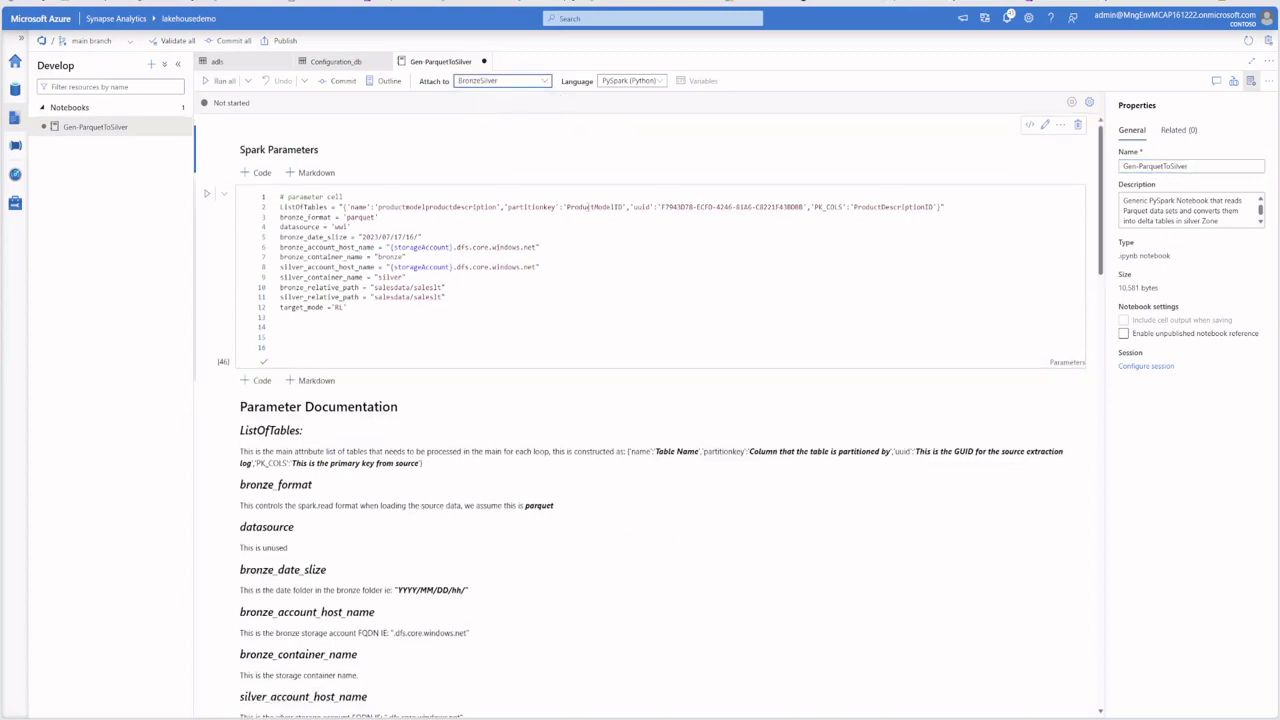
pyautogui.click(342, 83)
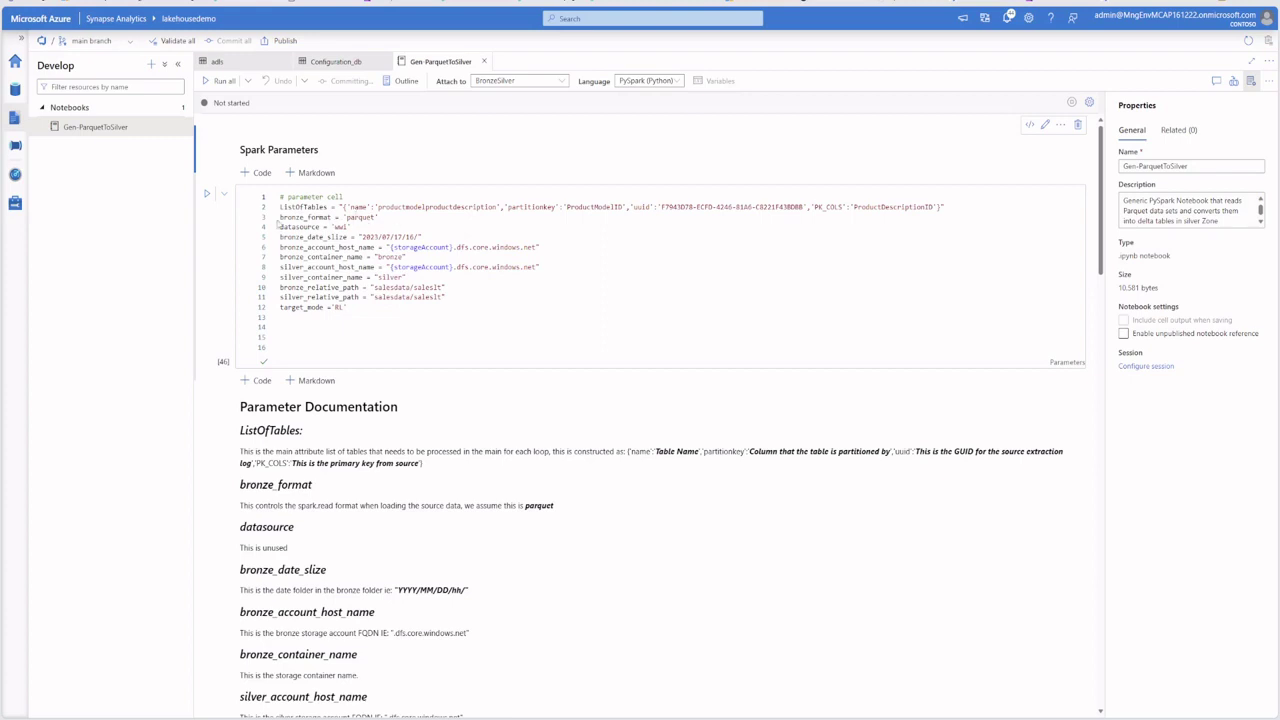
# Examine the notebook's parameter cell, including bronze_date_slize and PK_COLS, together with the parameter documentation down to target_mode
pyautogui.moveTo(427, 236); pyautogui.dragTo(280, 237)
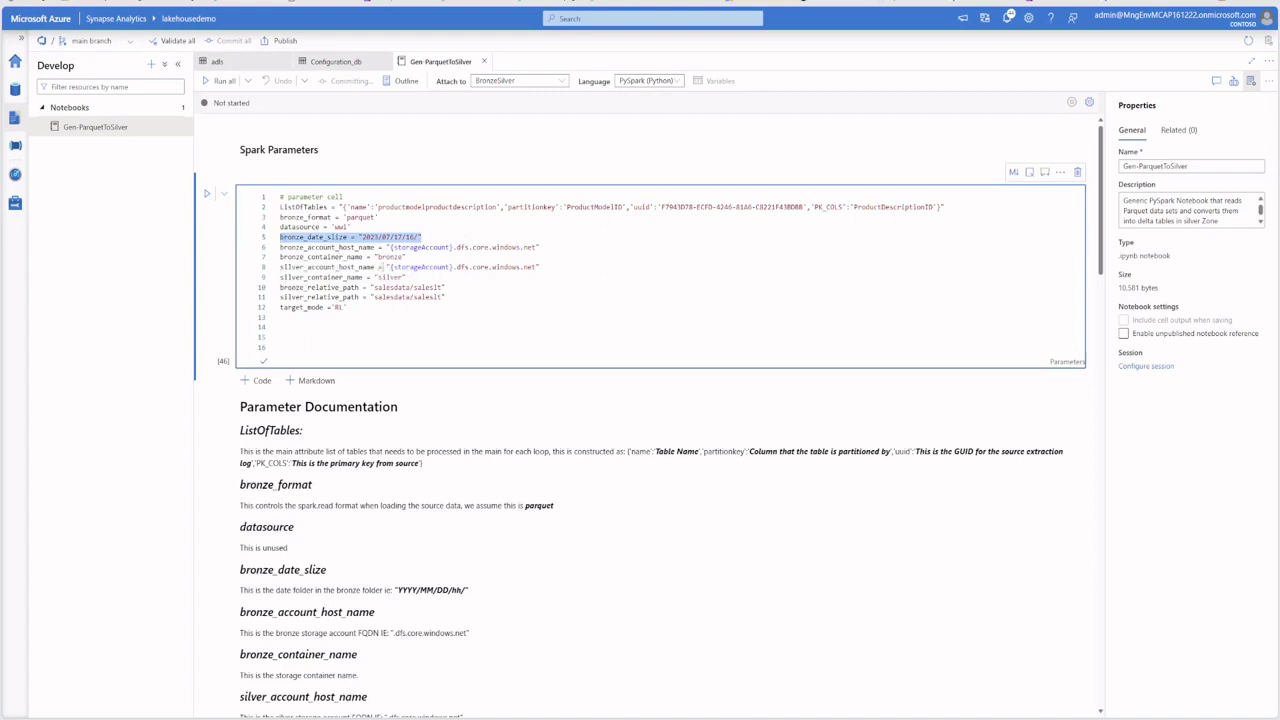
pyautogui.click(450, 260)
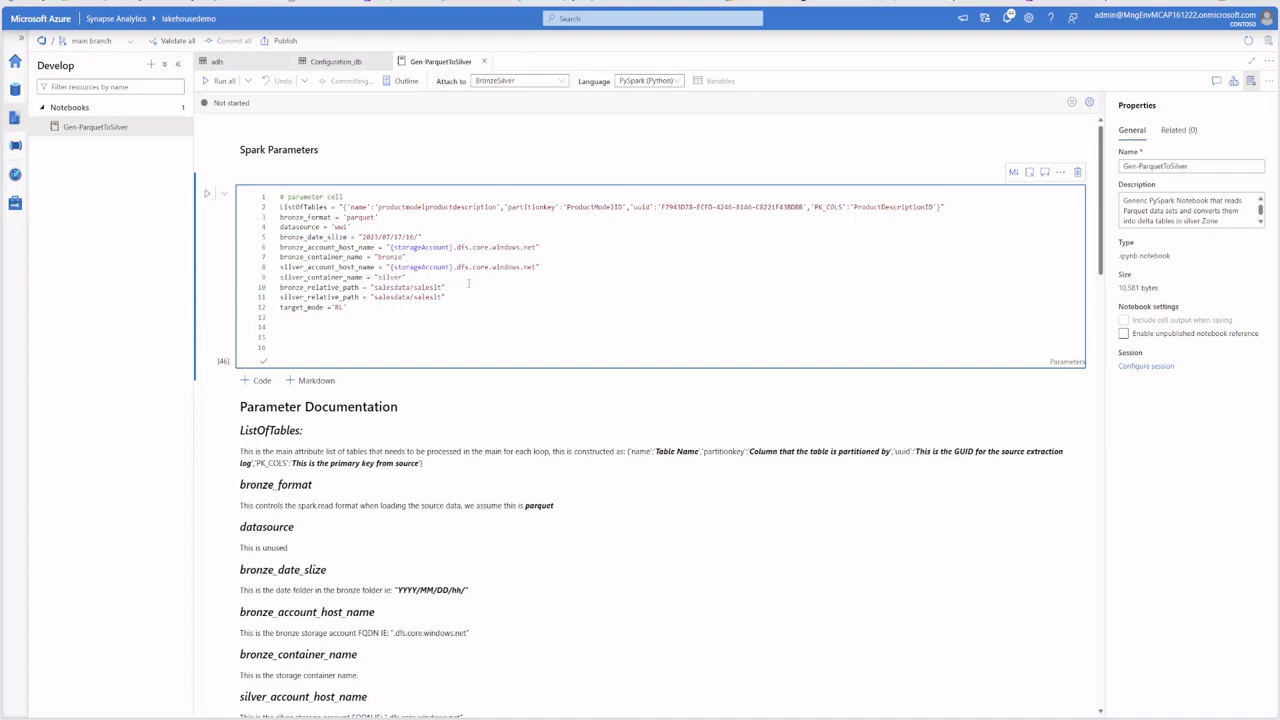
pyautogui.scroll(-3, 468, 297)
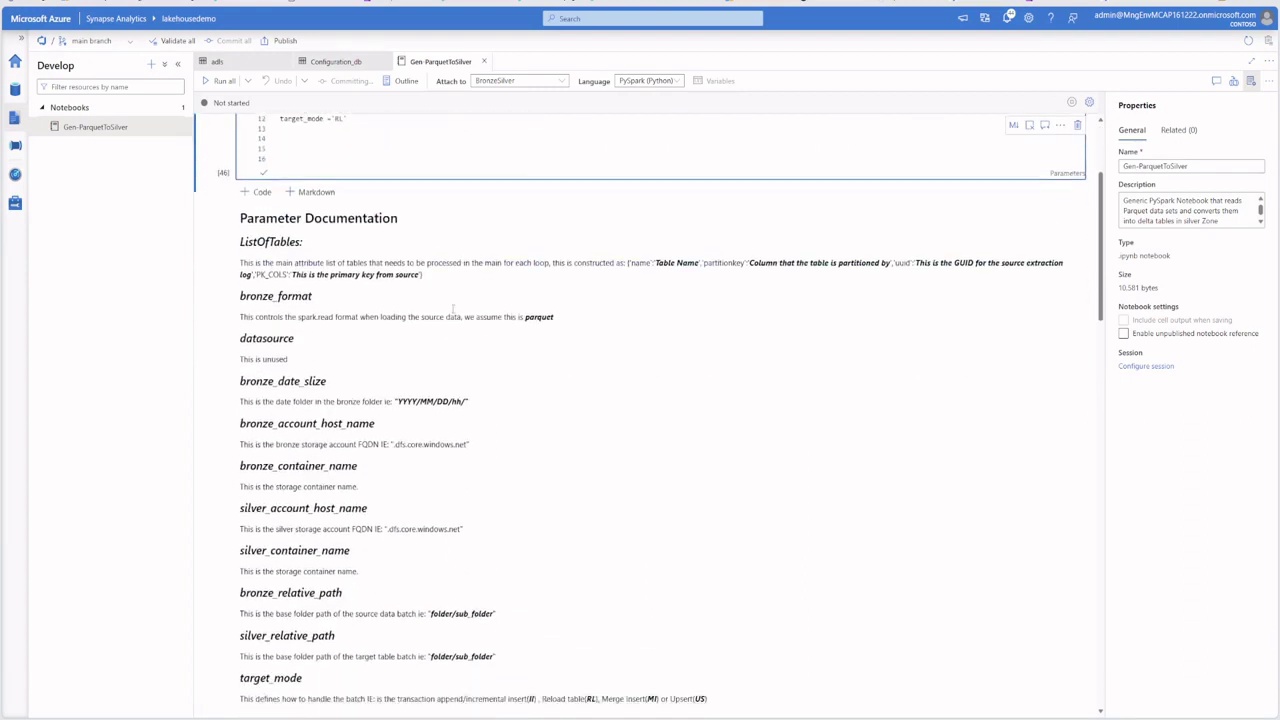
pyautogui.scroll(-2, 376, 594)
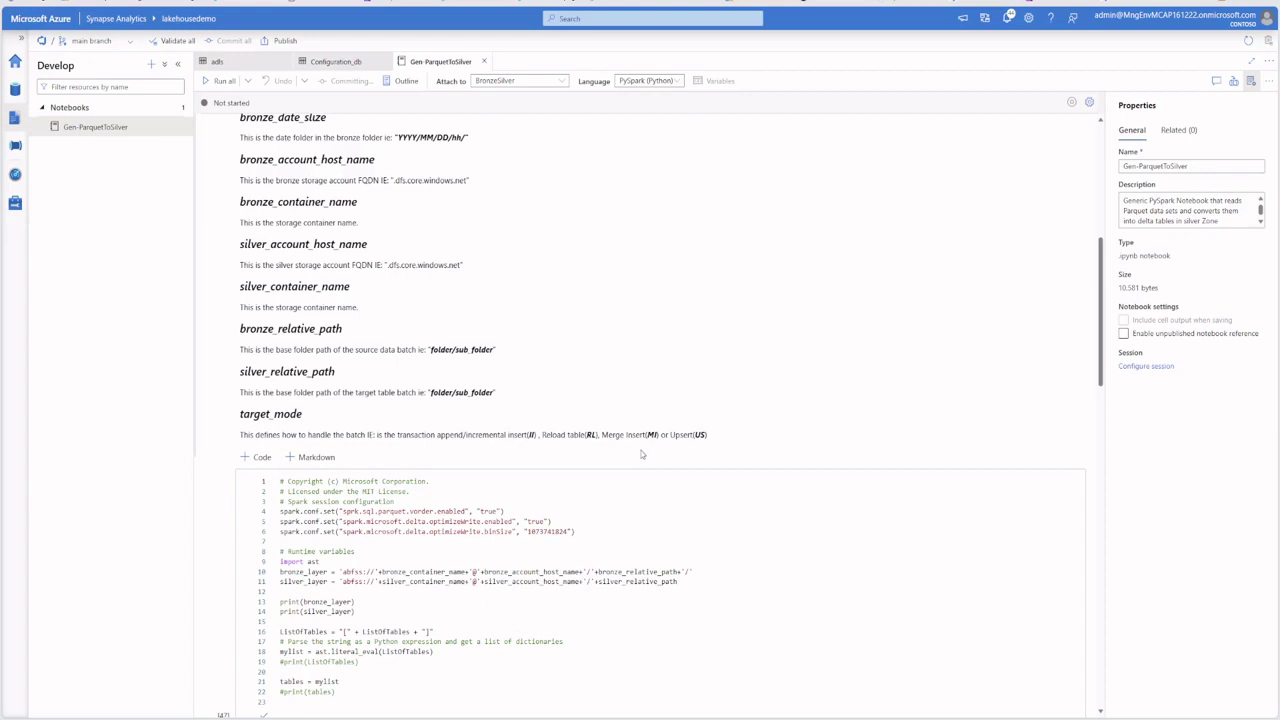
pyautogui.scroll(5, 642, 454)
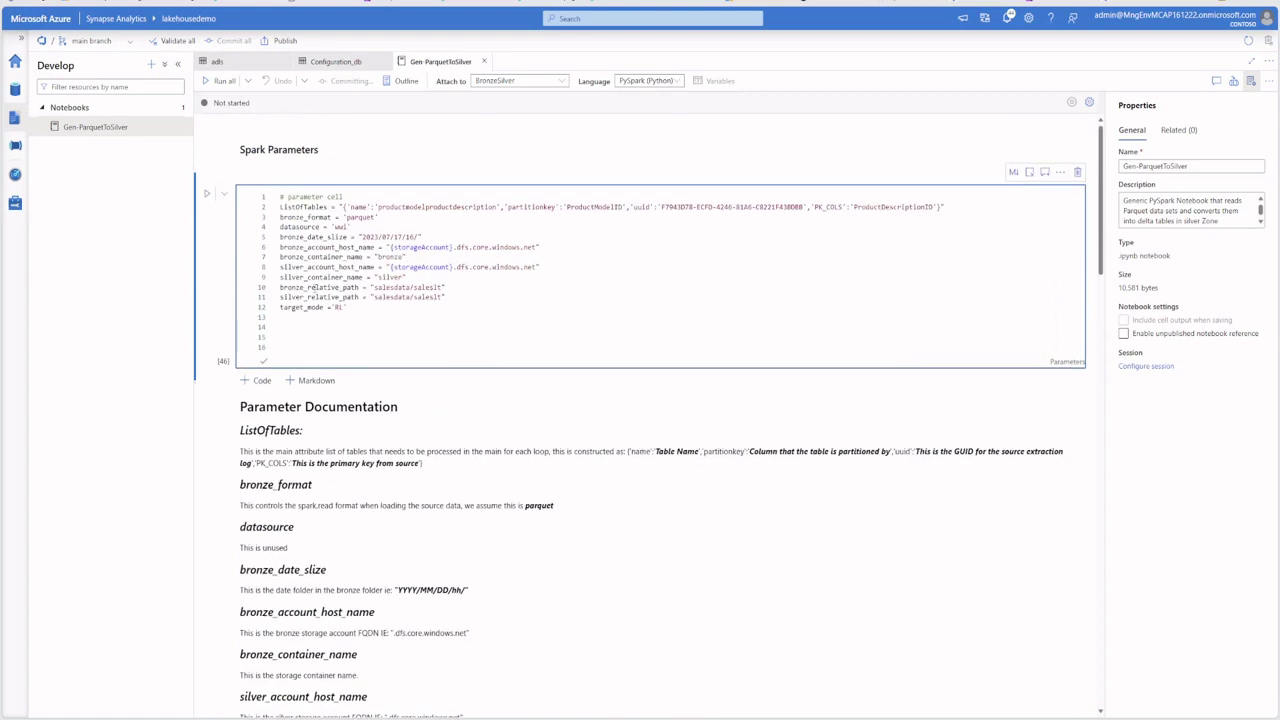
pyautogui.doubleClick(828, 207)
pyautogui.doubleClick(875, 207)
pyautogui.click(873, 316)
pyautogui.scroll(-3, 874, 332)
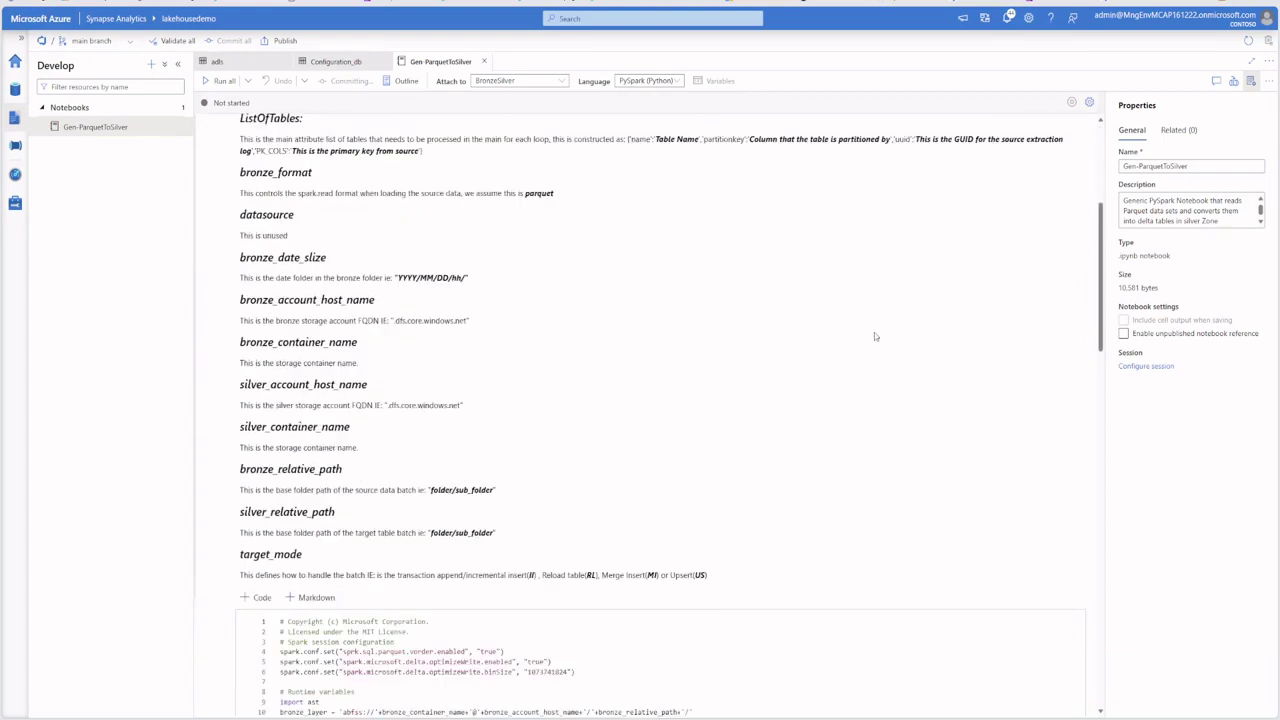
pyautogui.scroll(1, 623, 530)
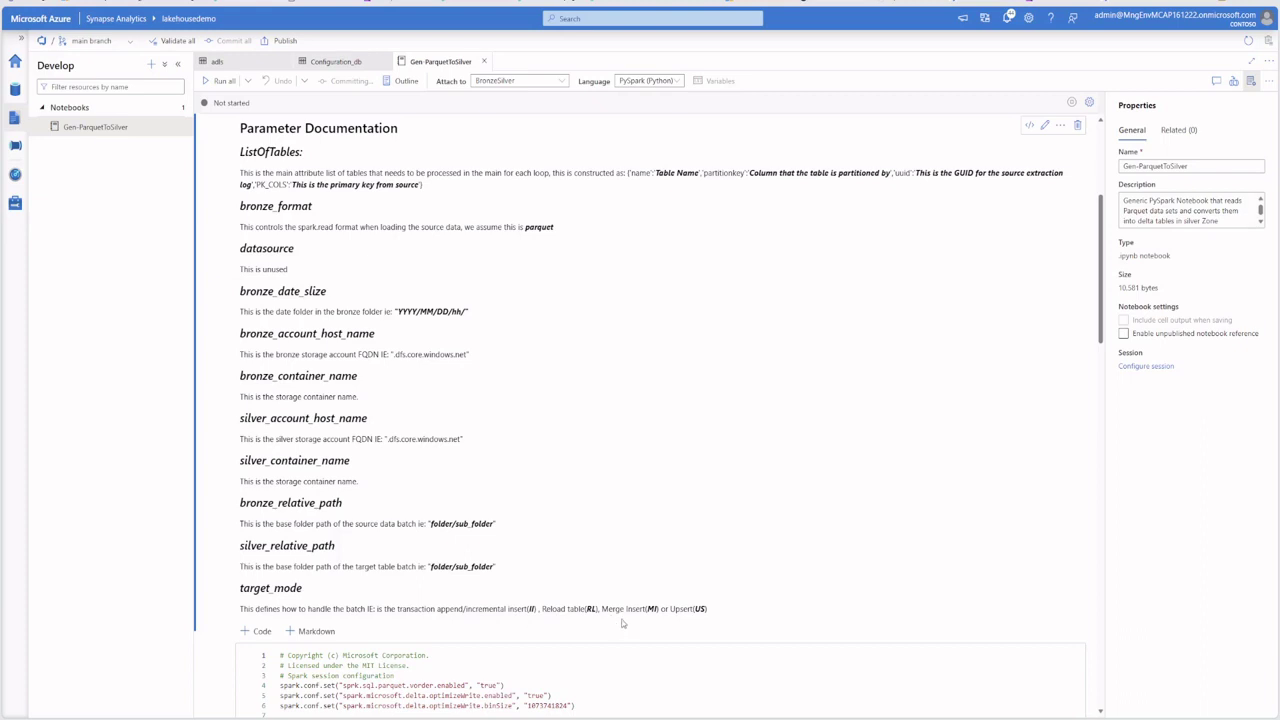
pyautogui.scroll(-1, 650, 625)
pyautogui.scroll(-3, 651, 628)
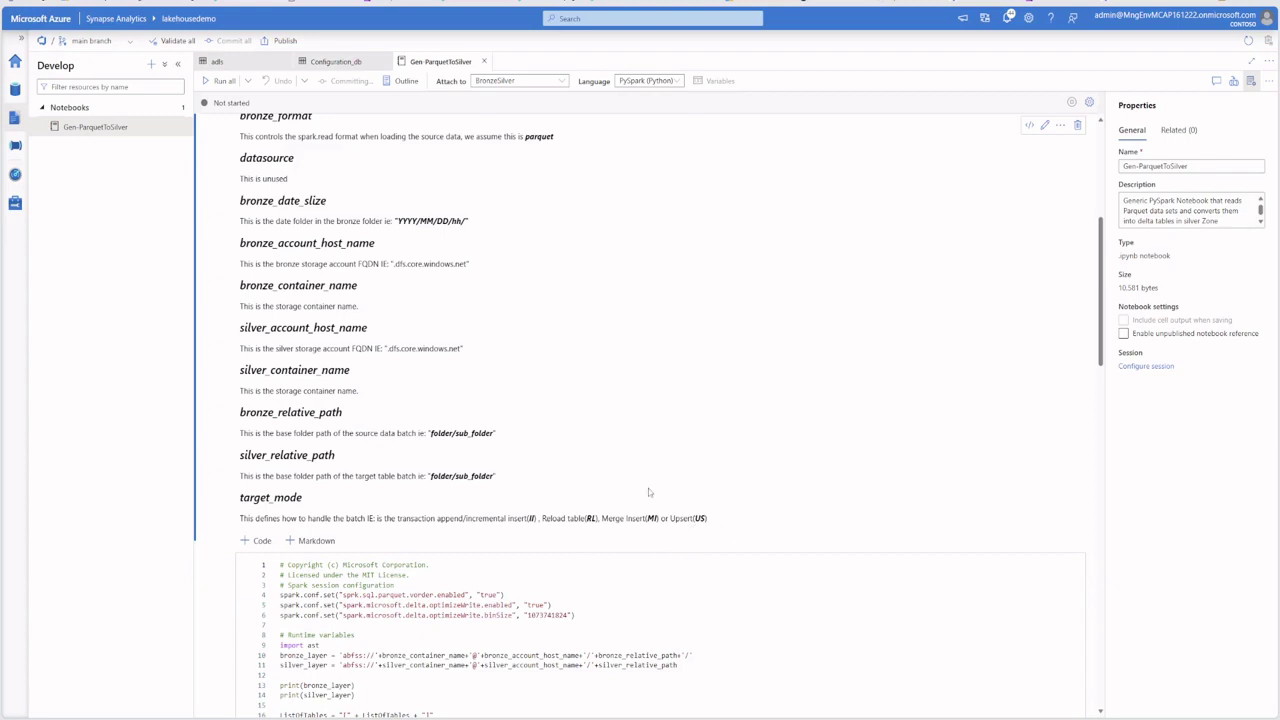
pyautogui.scroll(5, 403, 343)
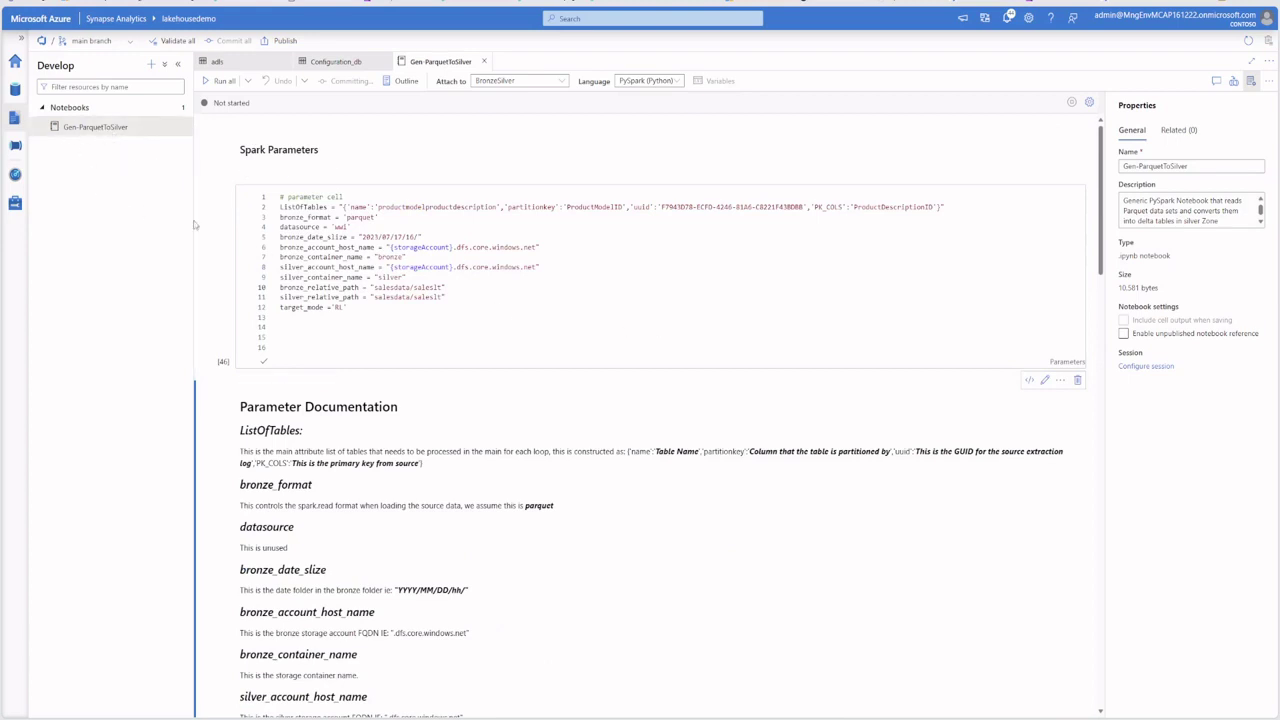
# Skim the Gen-ParquetToSilver notebook's load functions and publish the new notebook
pyautogui.scroll(-1, 549, 479)
pyautogui.scroll(-20, 549, 479)
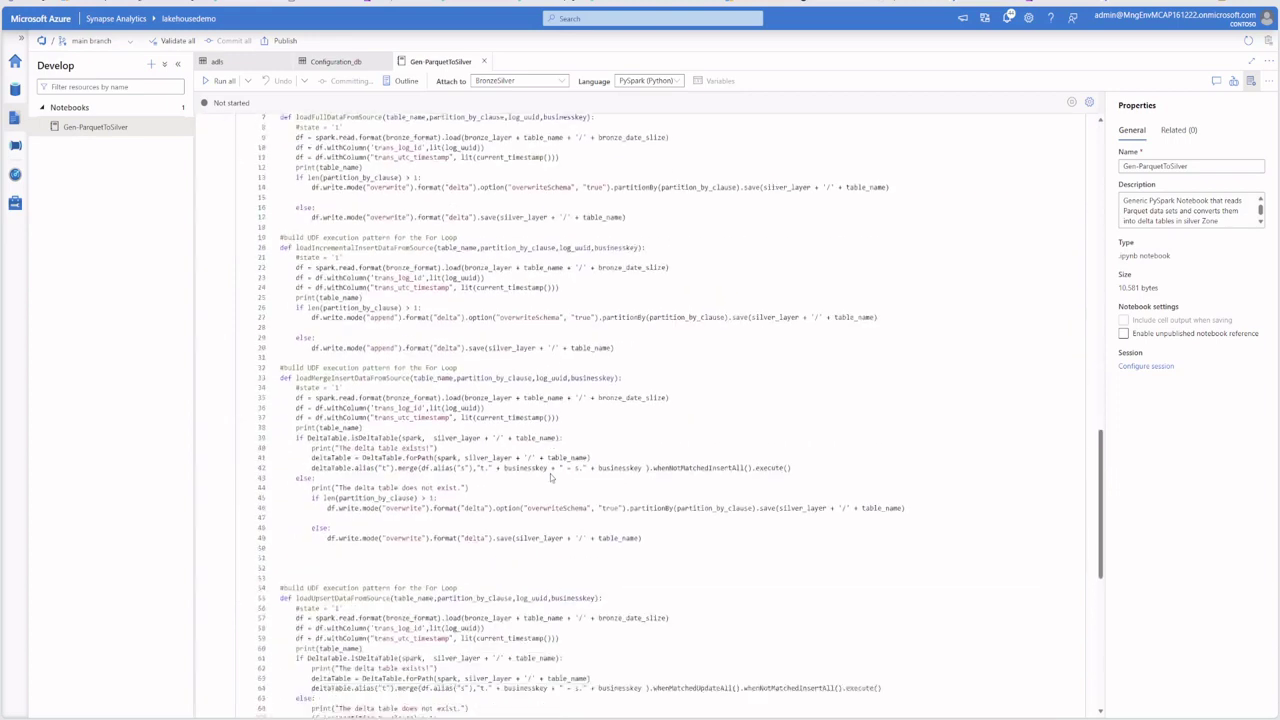
pyautogui.scroll(20, 550, 478)
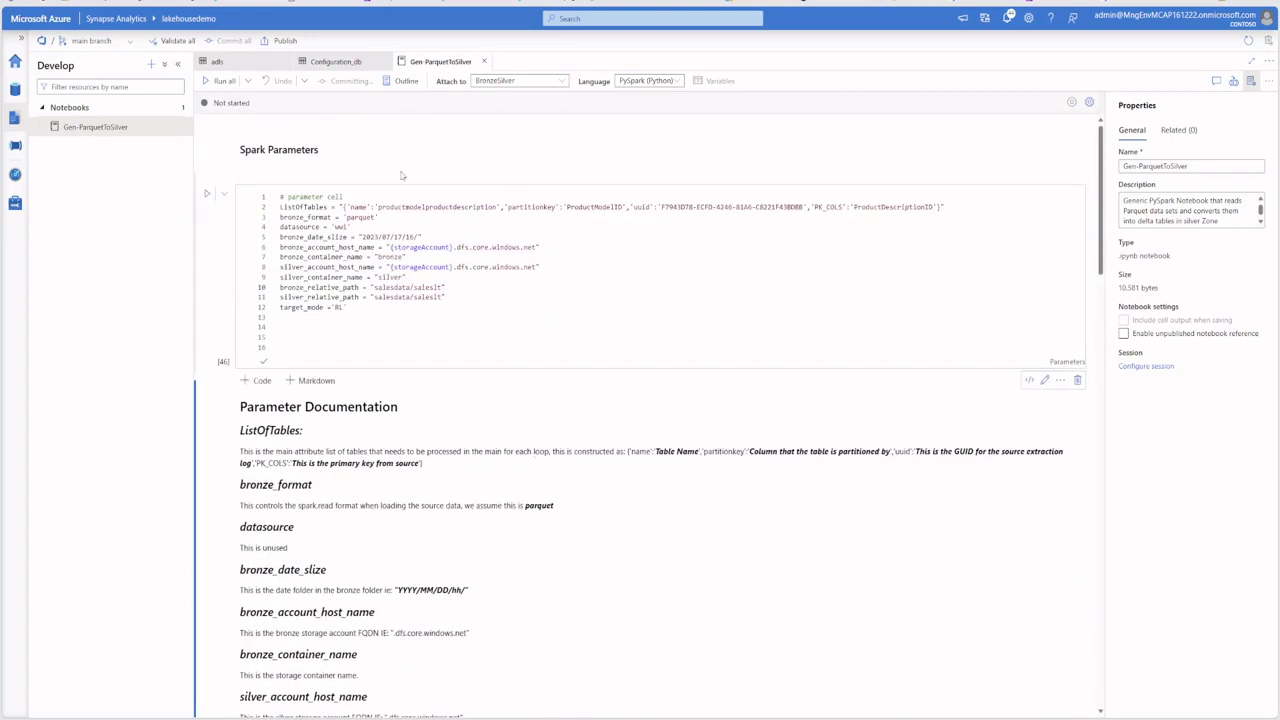
pyautogui.click(296, 43)
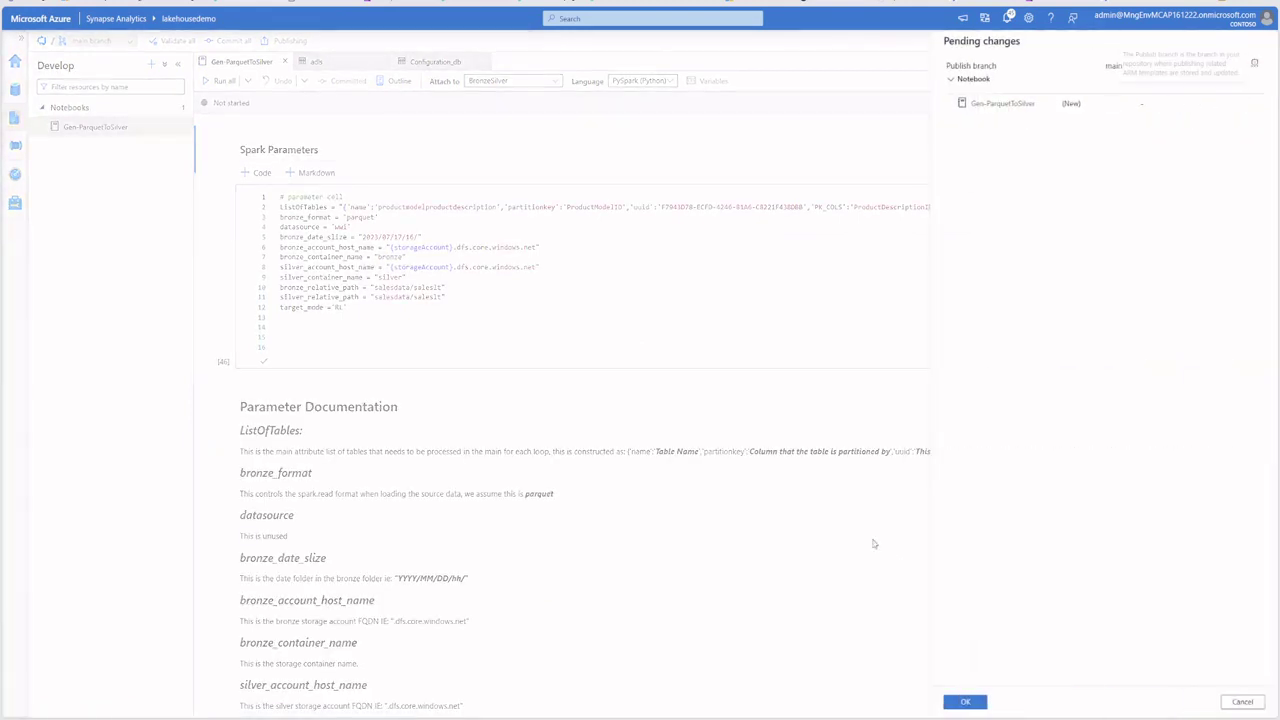
pyautogui.click(977, 699)
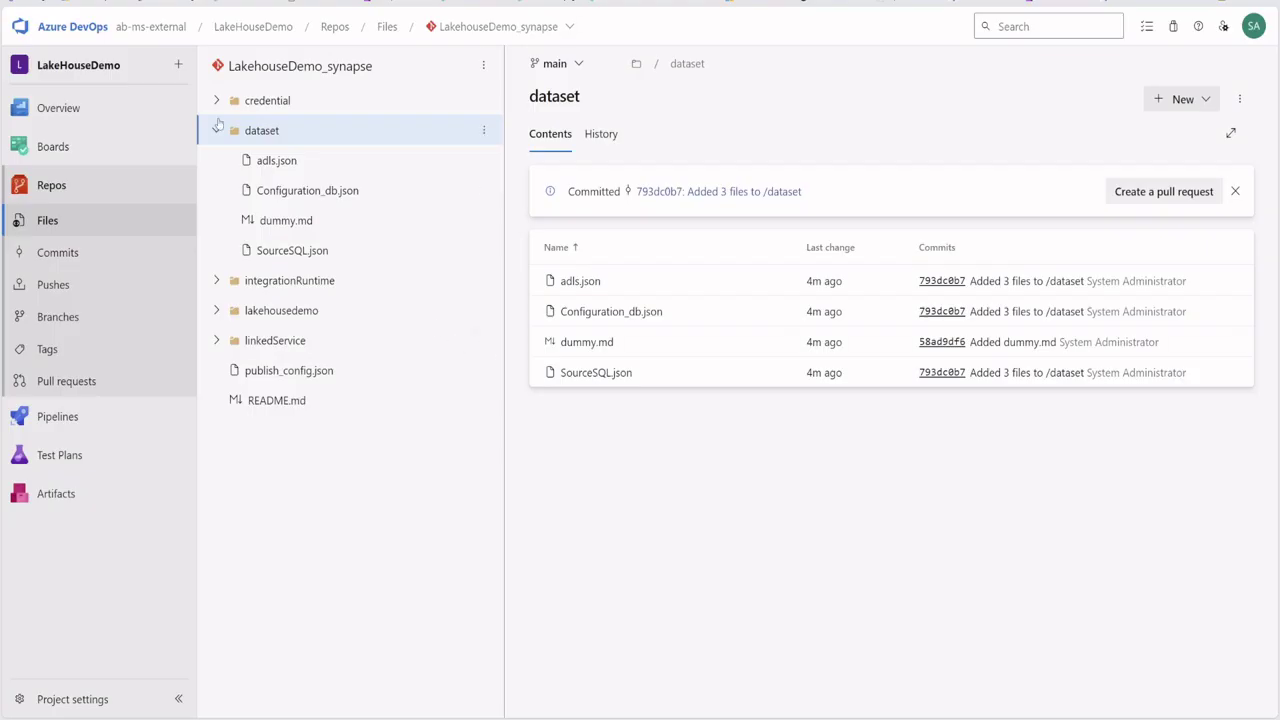
# Switch to Azure DevOps and delete dummy.md from the dataset folder of the LakehouseDemo_synapse repository, committing to main
pyautogui.click(218, 130)
pyautogui.click(218, 131)
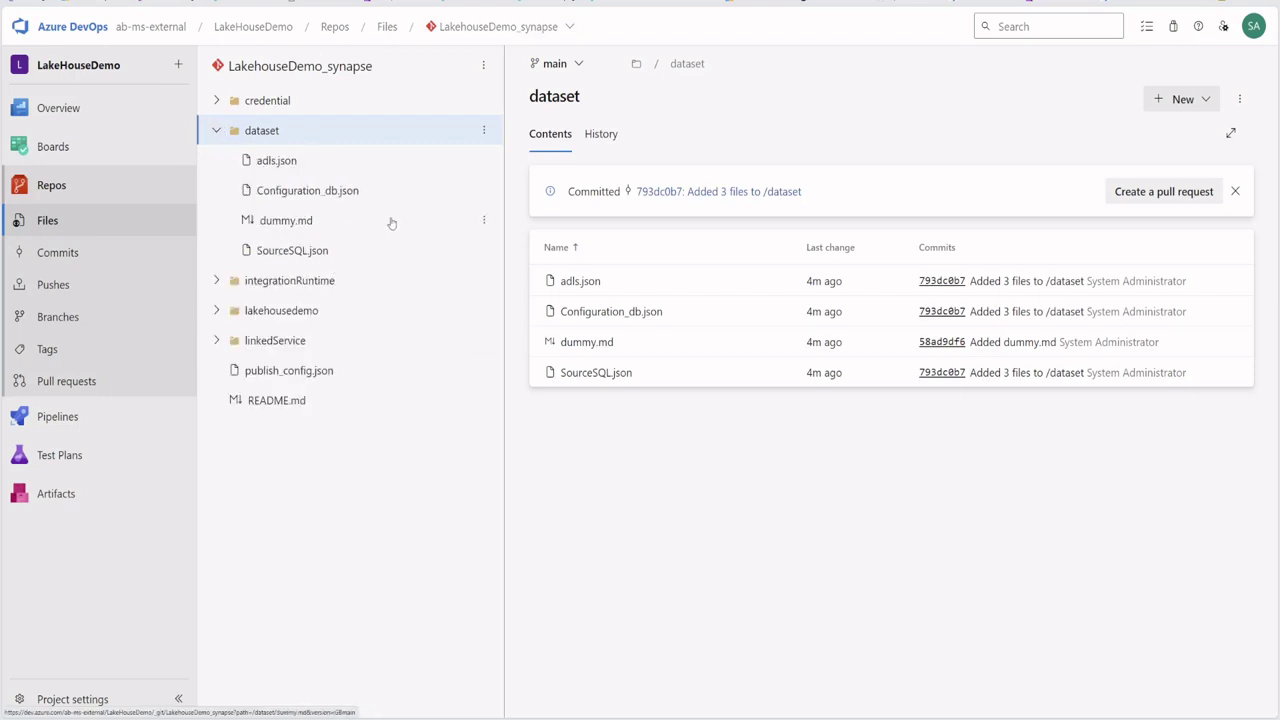
pyautogui.click(484, 220)
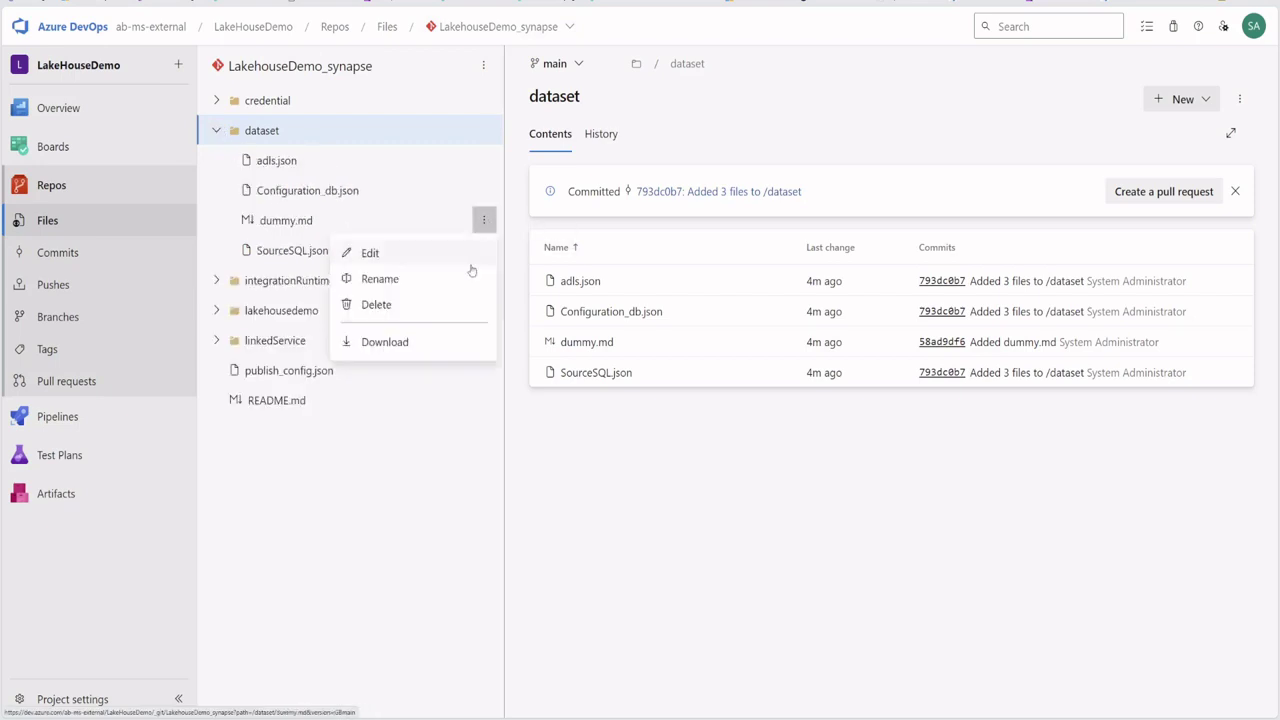
pyautogui.click(394, 305)
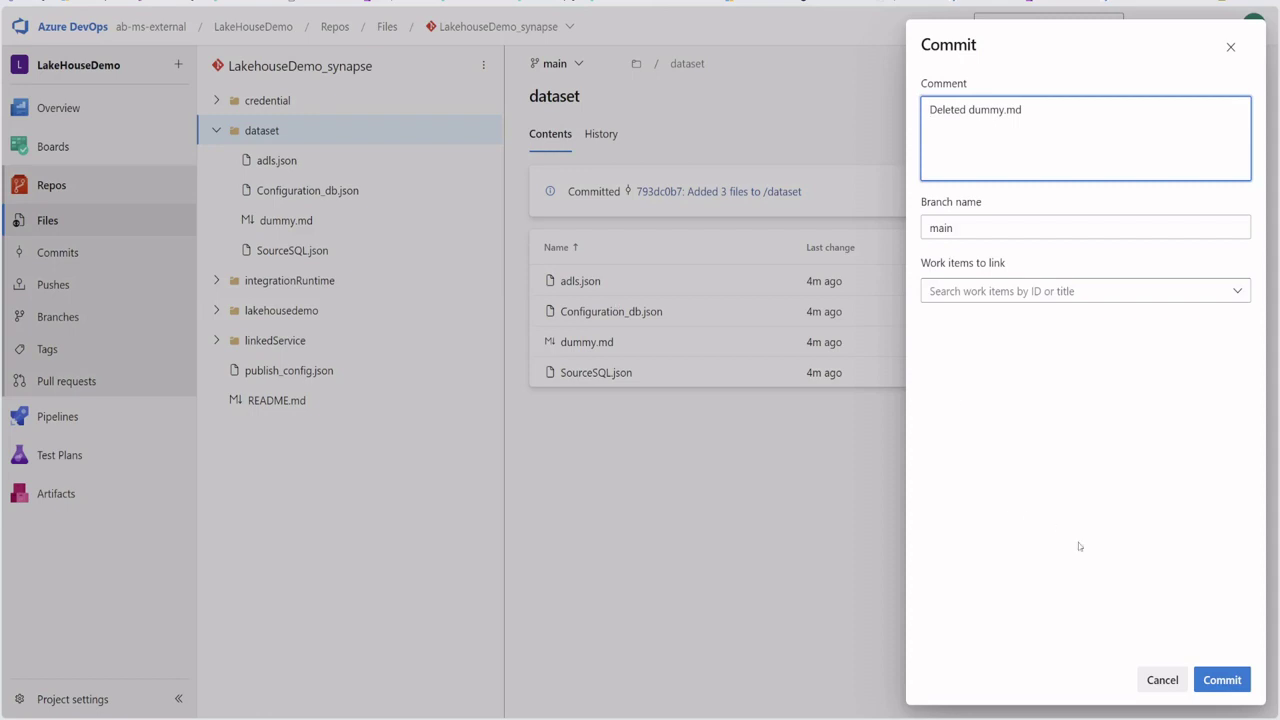
pyautogui.click(1228, 682)
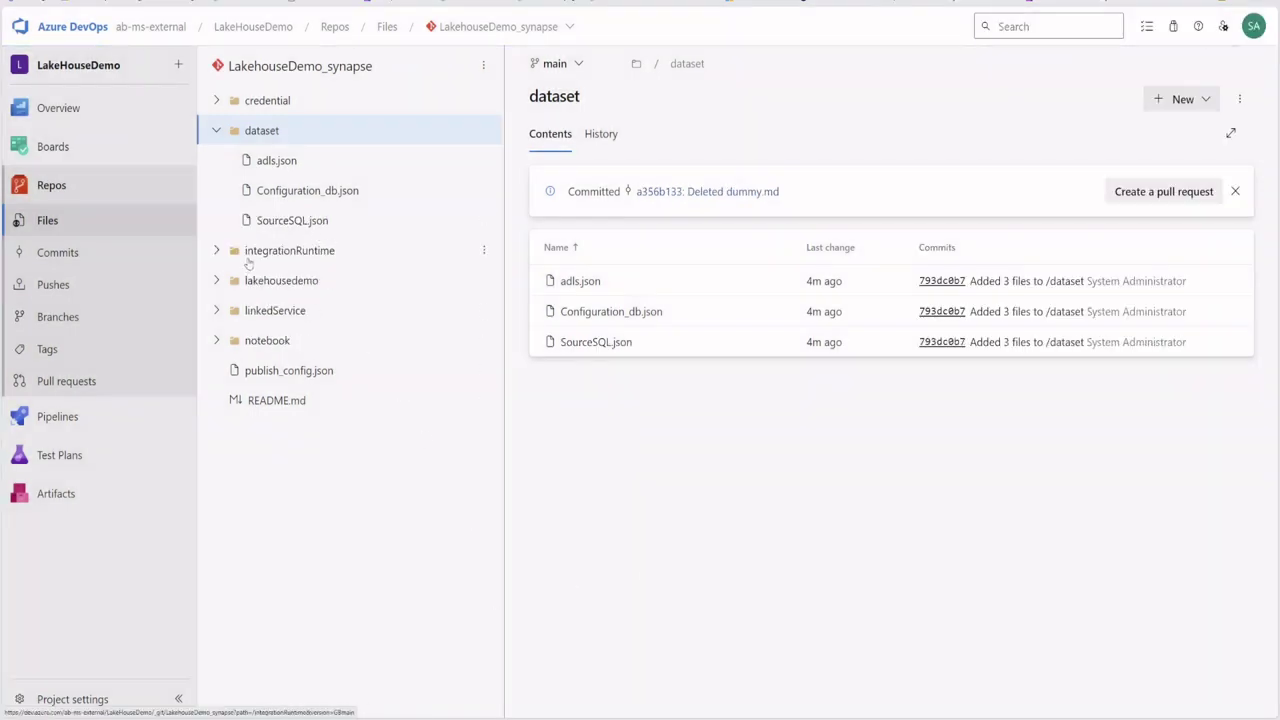
pyautogui.click(215, 132)
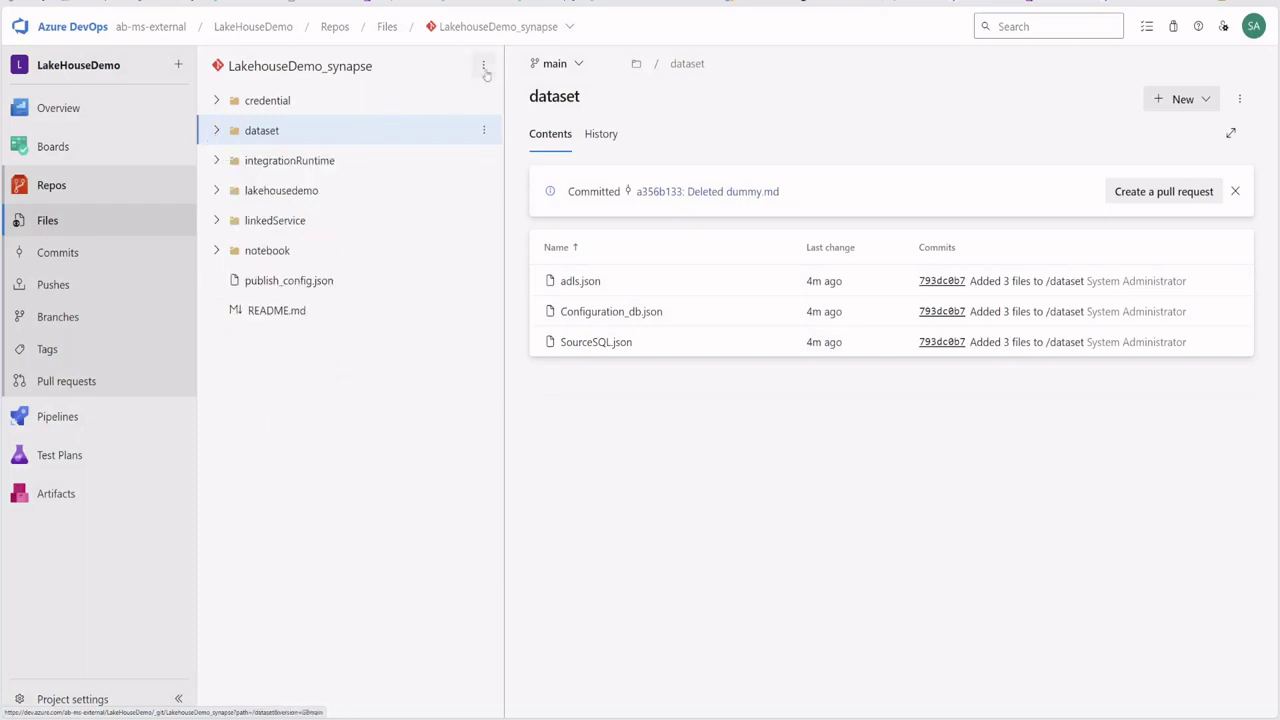
# Create a pipeline folder at the repository root with the placeholder file dummy.md and commit it to main
pyautogui.click(483, 65)
pyautogui.moveTo(434, 160)
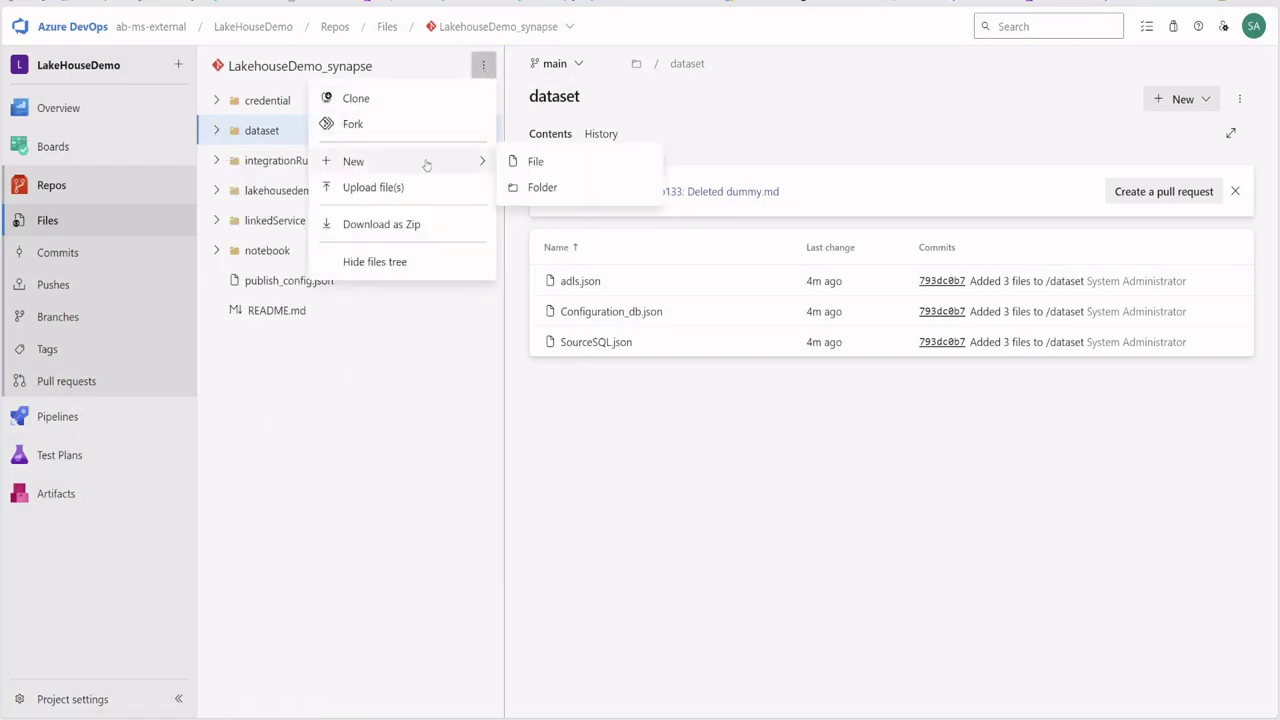
pyautogui.click(545, 186)
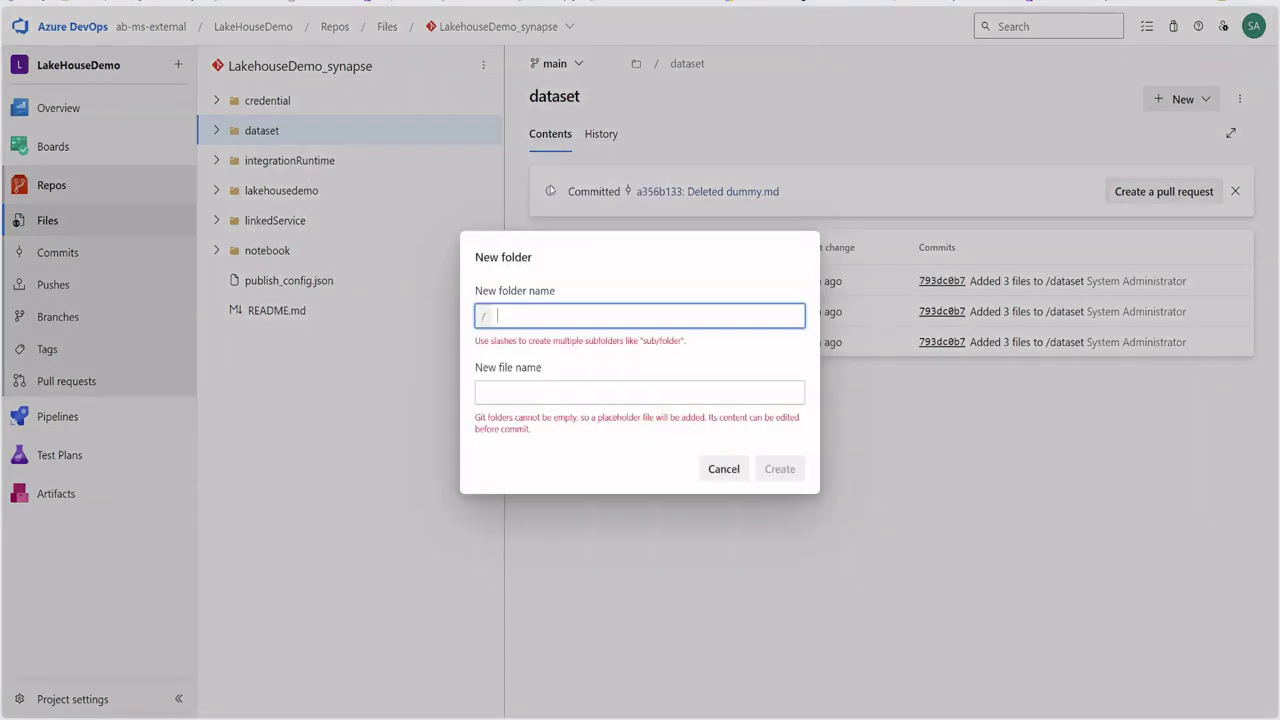
pyautogui.write('pipeline')
pyautogui.press('Tab')
pyautogui.write('dumm')
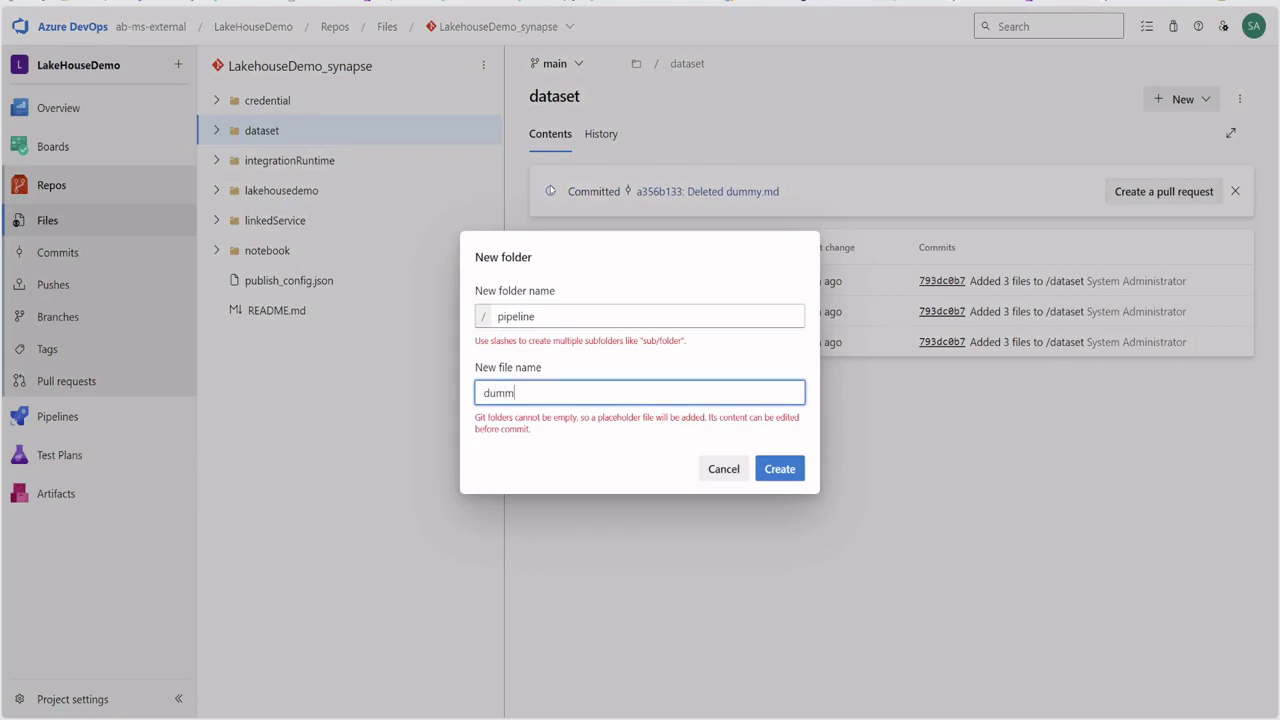
pyautogui.write('y.md')
pyautogui.click(780, 470)
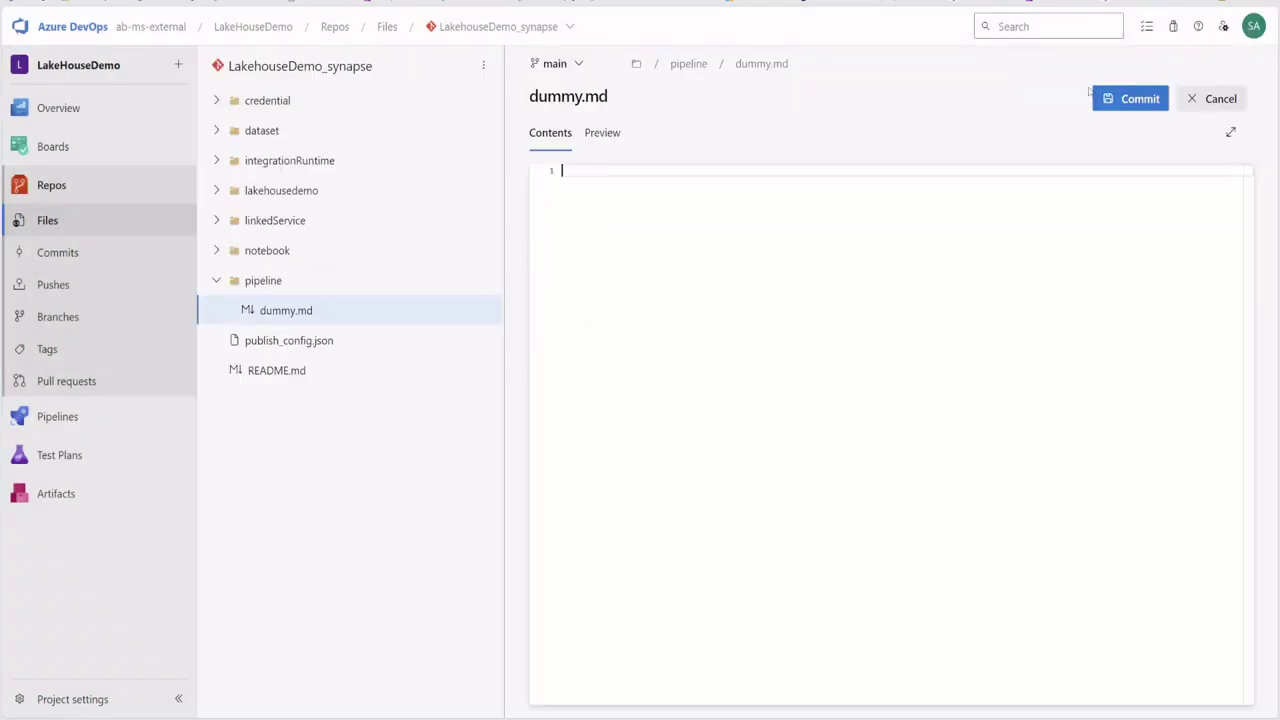
pyautogui.click(1134, 98)
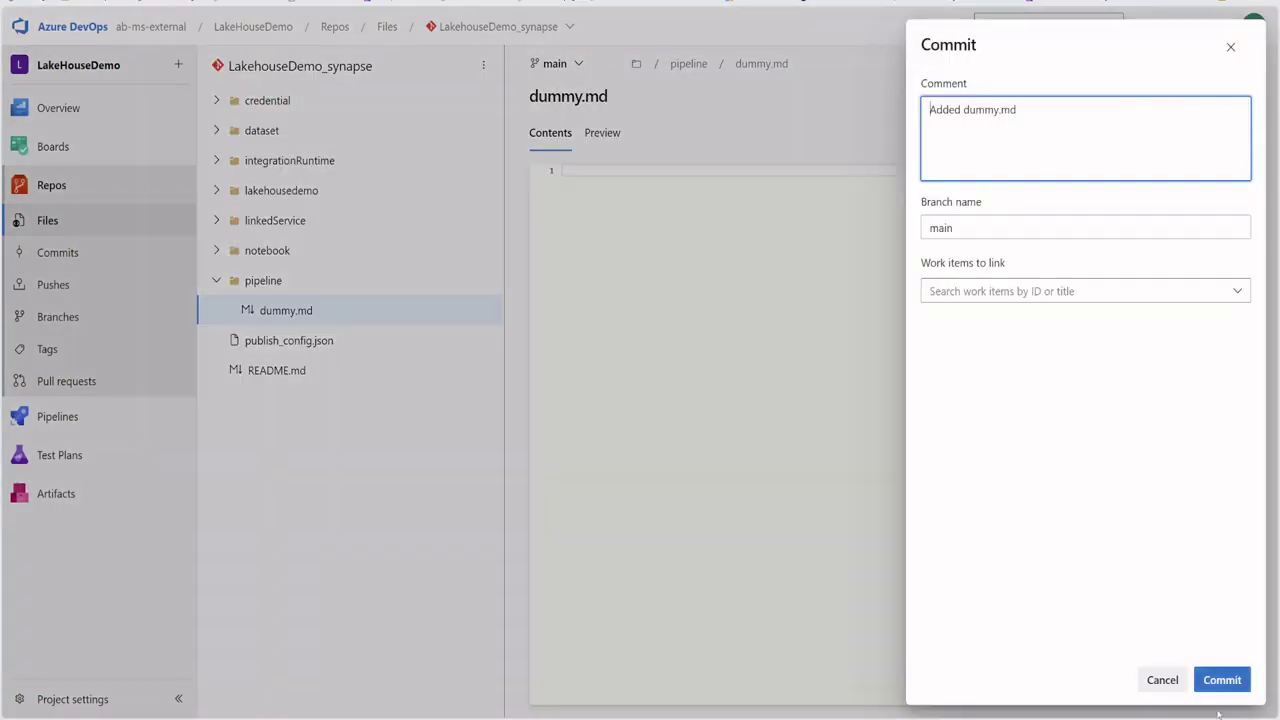
pyautogui.click(1224, 688)
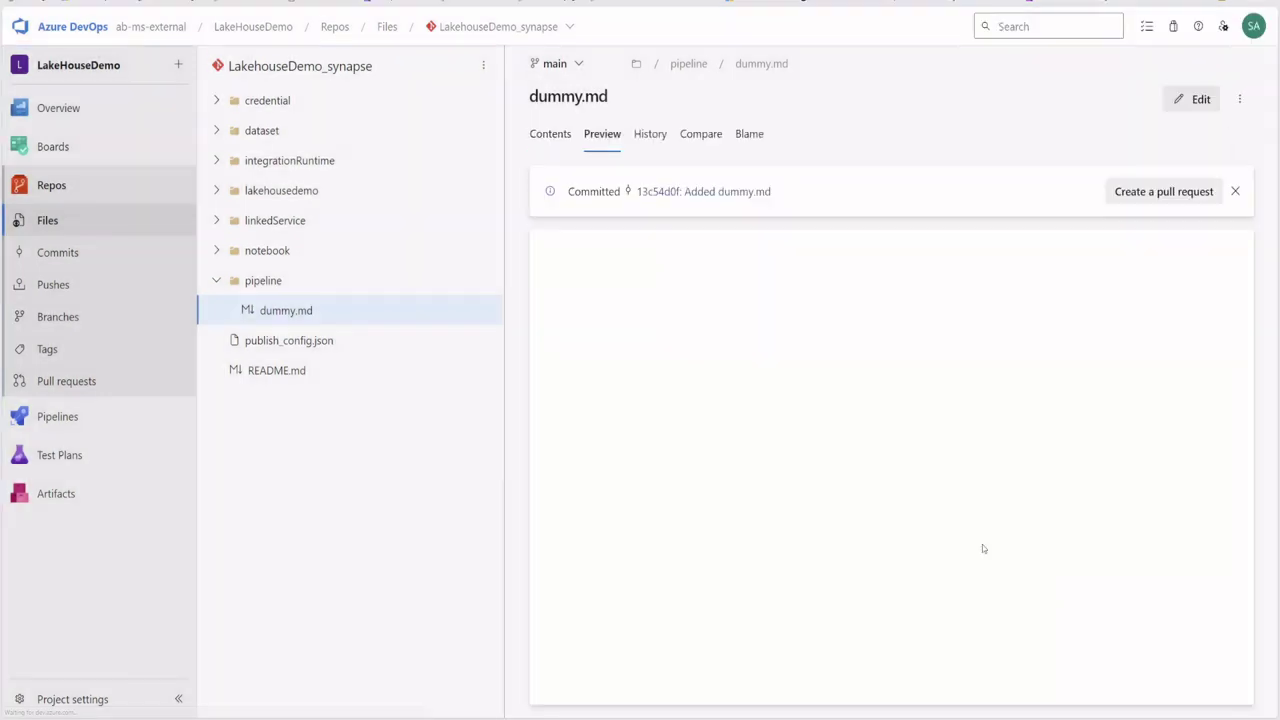
# Upload LoadRaw.json, LoadSilver.json and SQL2Parquet.json from the downloaded assets/Synapse/pipeline folder into the repository's pipeline folder and commit to main
pyautogui.click(484, 280)
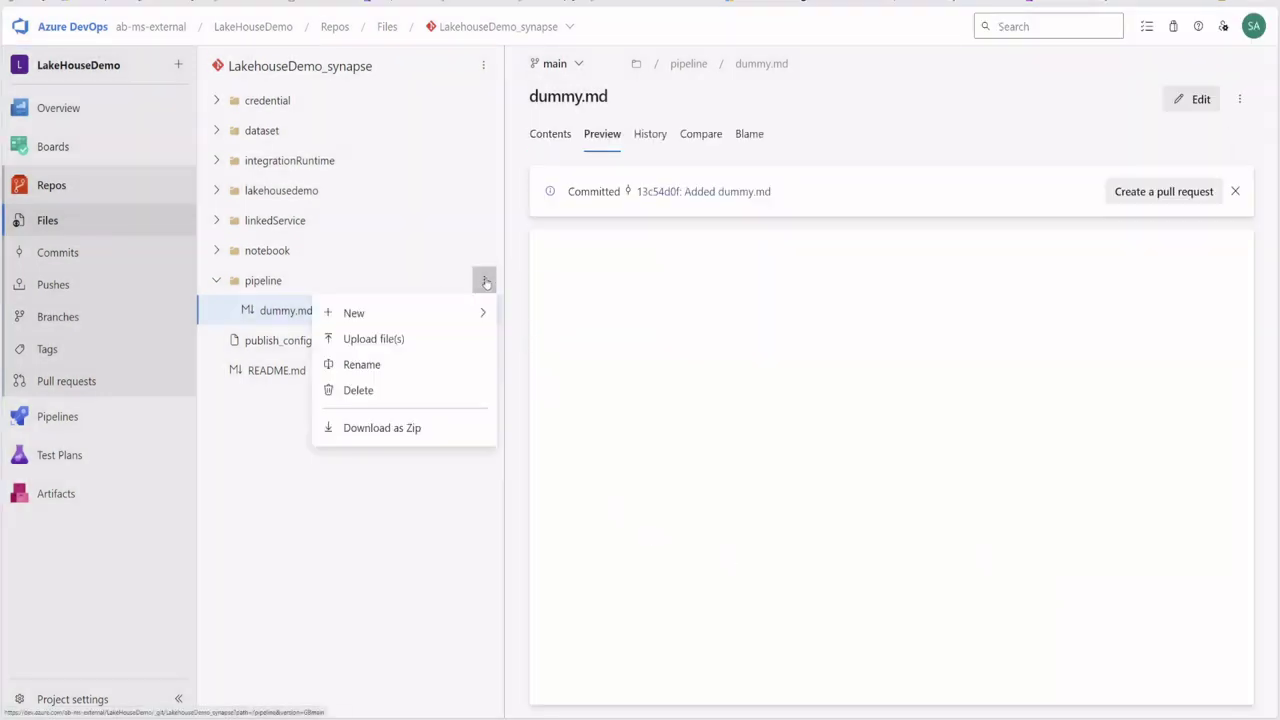
pyautogui.click(415, 345)
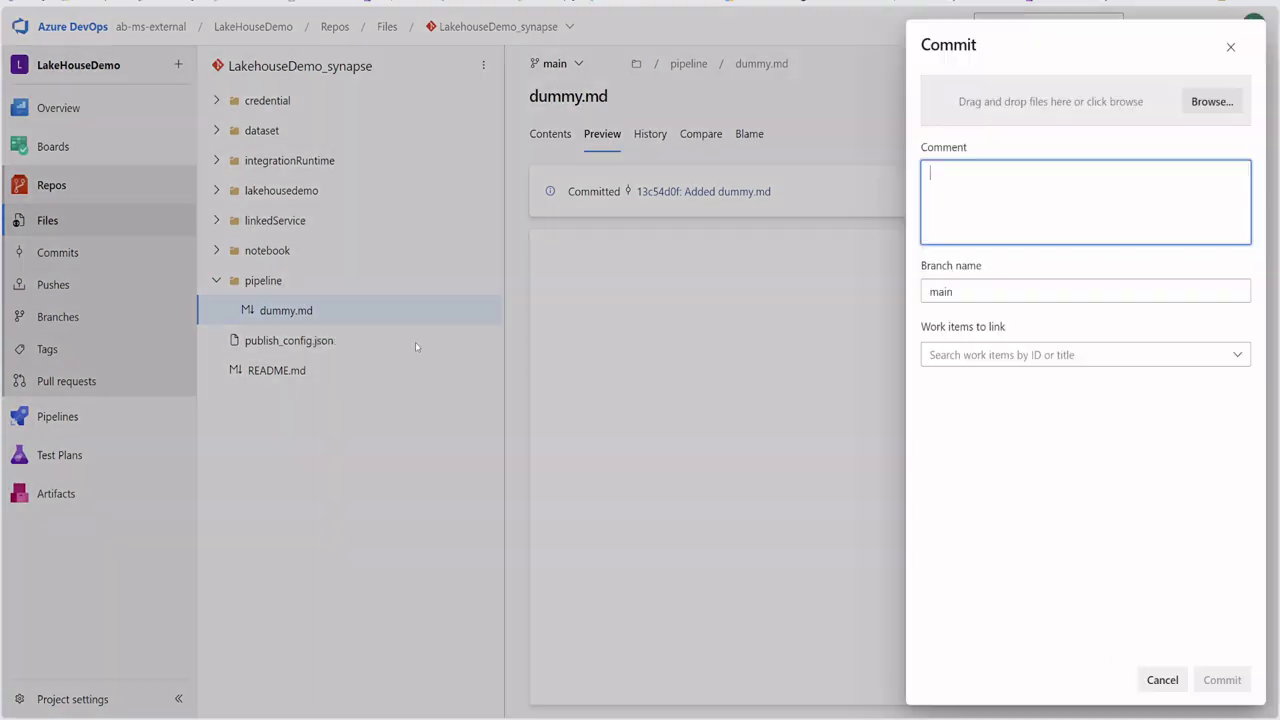
pyautogui.click(1210, 102)
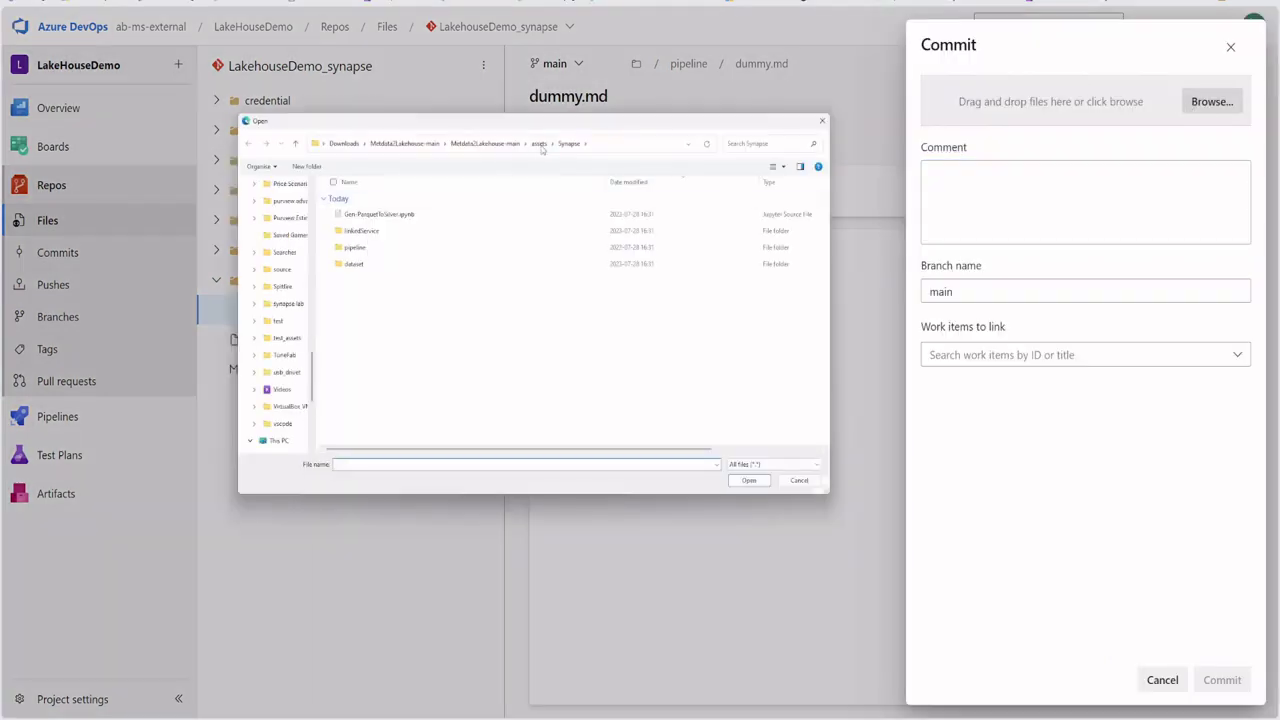
pyautogui.click(367, 251)
pyautogui.doubleClick(367, 251)
pyautogui.moveTo(408, 303); pyautogui.dragTo(350, 208)
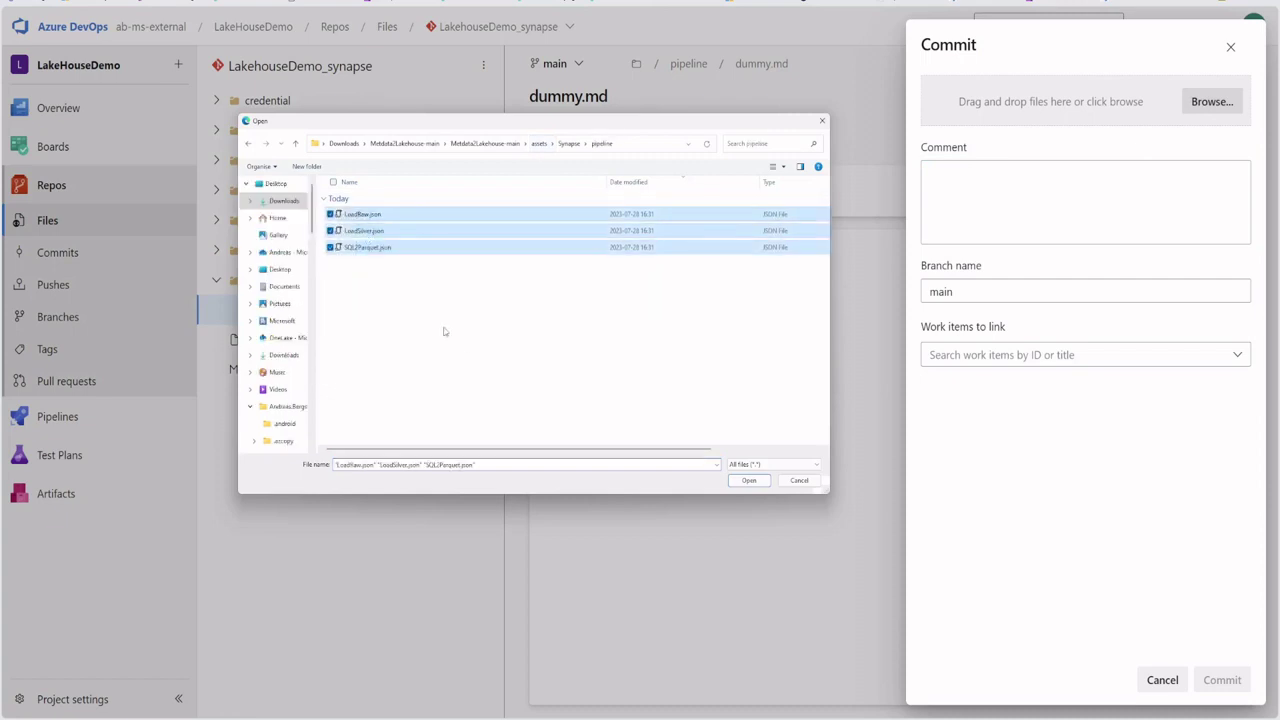
pyautogui.click(765, 482)
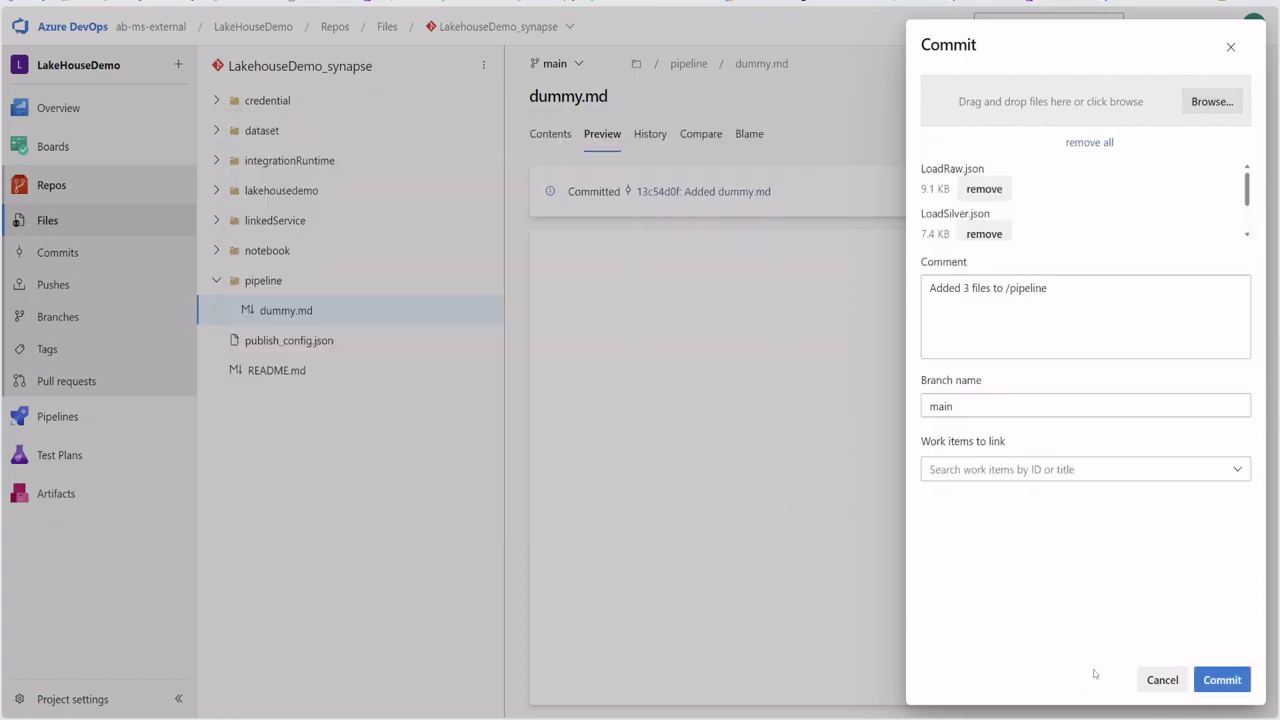
pyautogui.click(1220, 680)
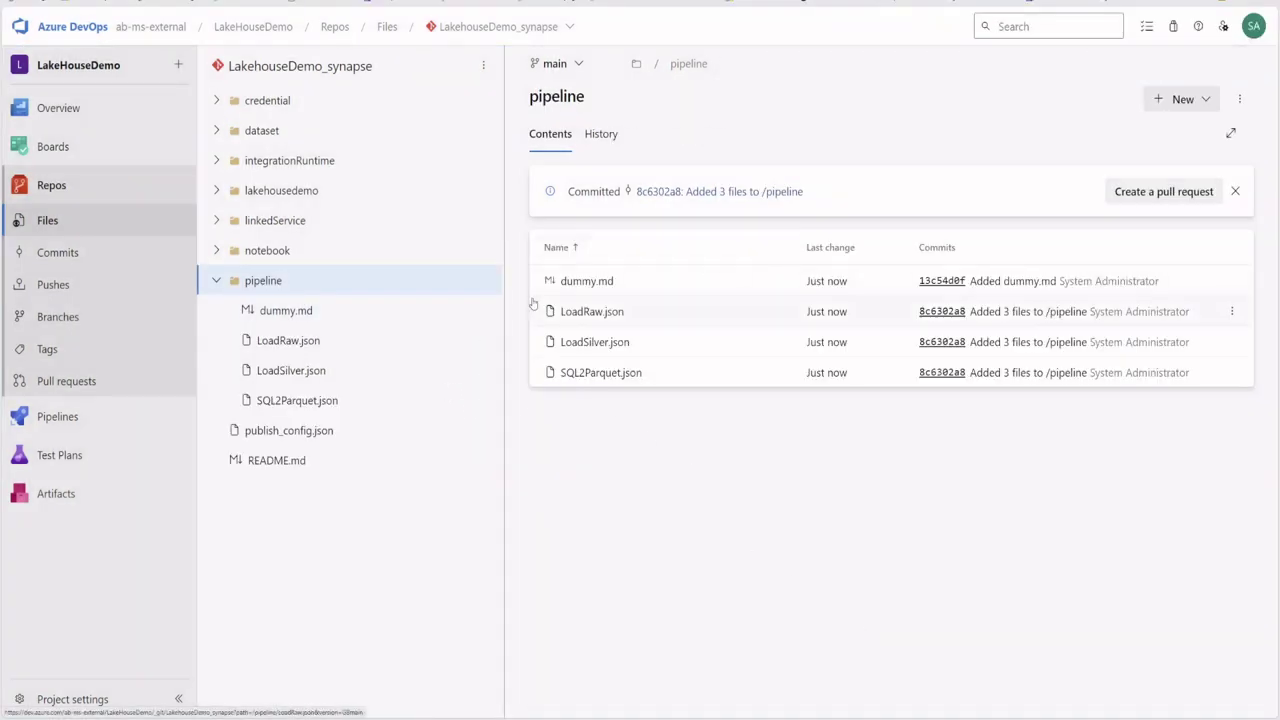
# Delete dummy.md from the repository's pipeline folder and commit the deletion to main
pyautogui.click(485, 312)
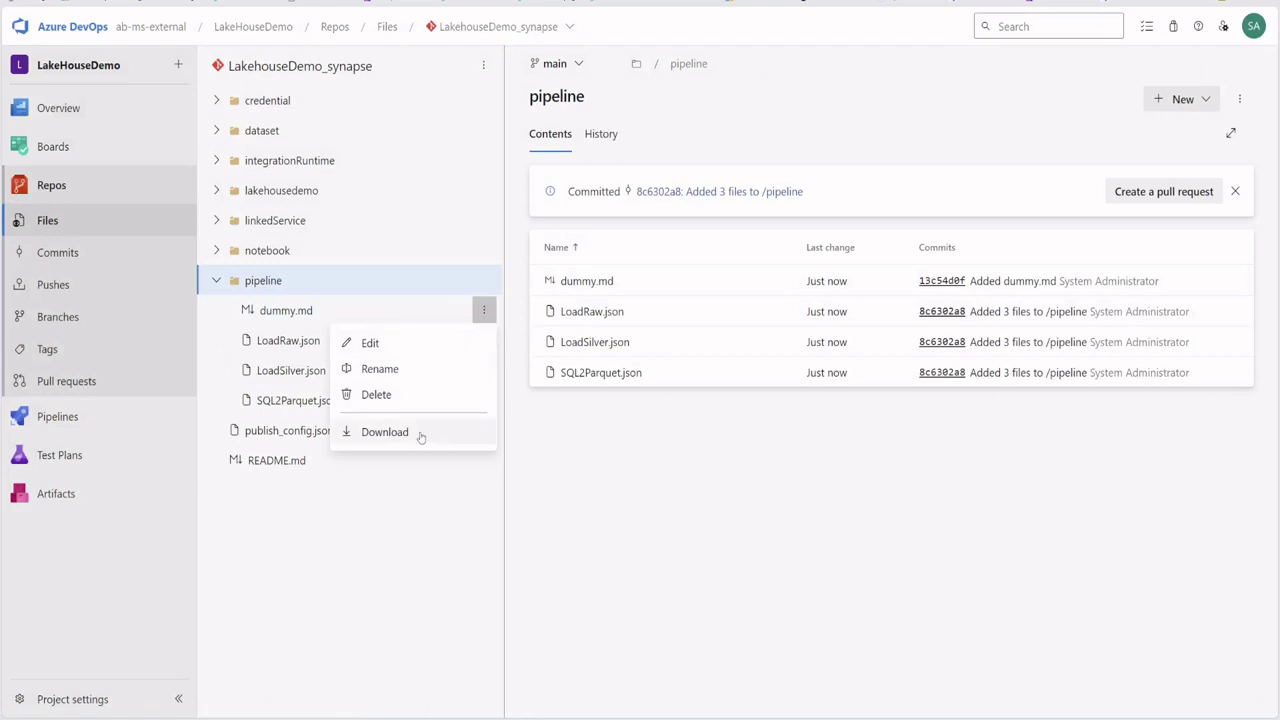
pyautogui.click(407, 404)
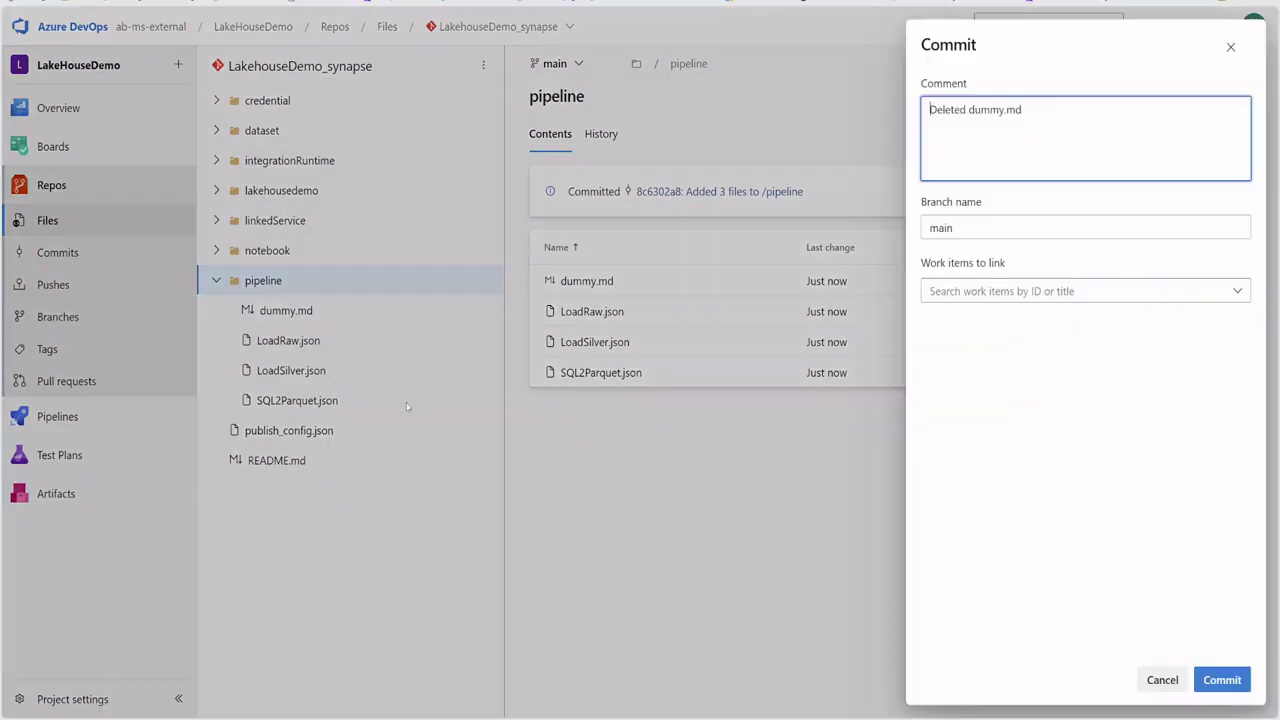
pyautogui.click(1227, 686)
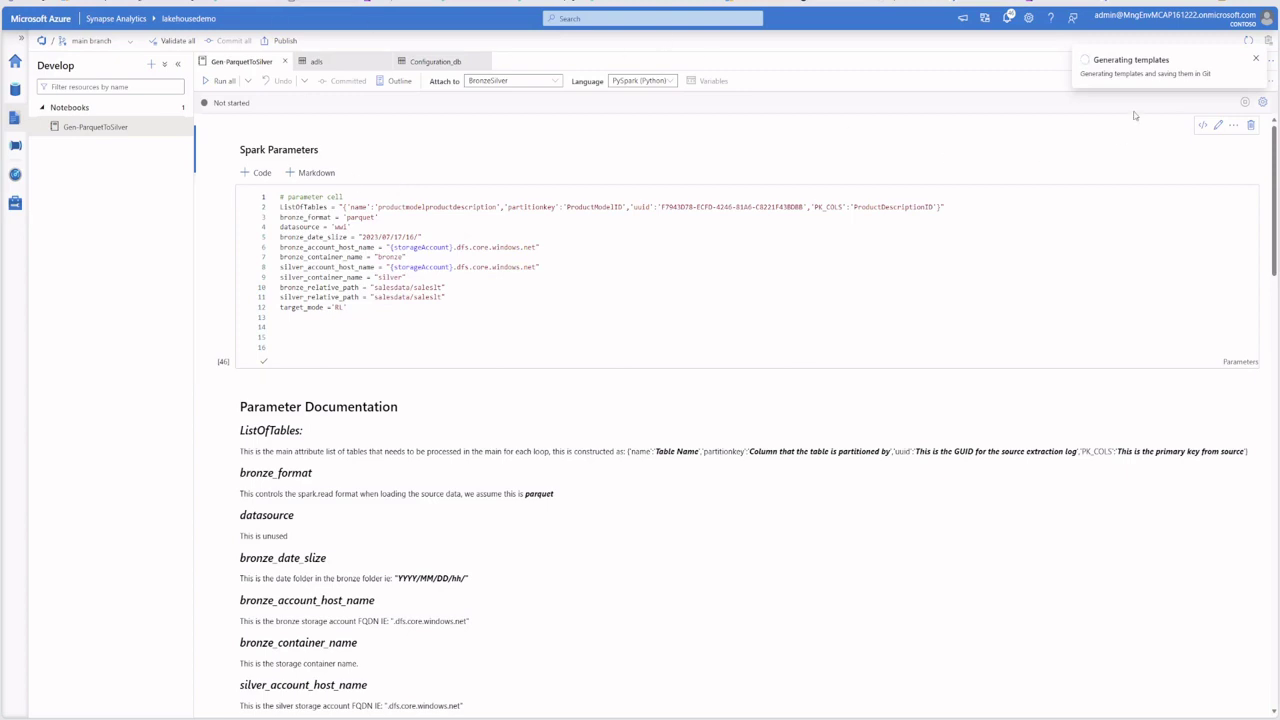
# Switch to Synapse Analytics and open the SQL2Parquet pipeline from the Generic folder of the Integrate hub
pyautogui.click(1256, 60)
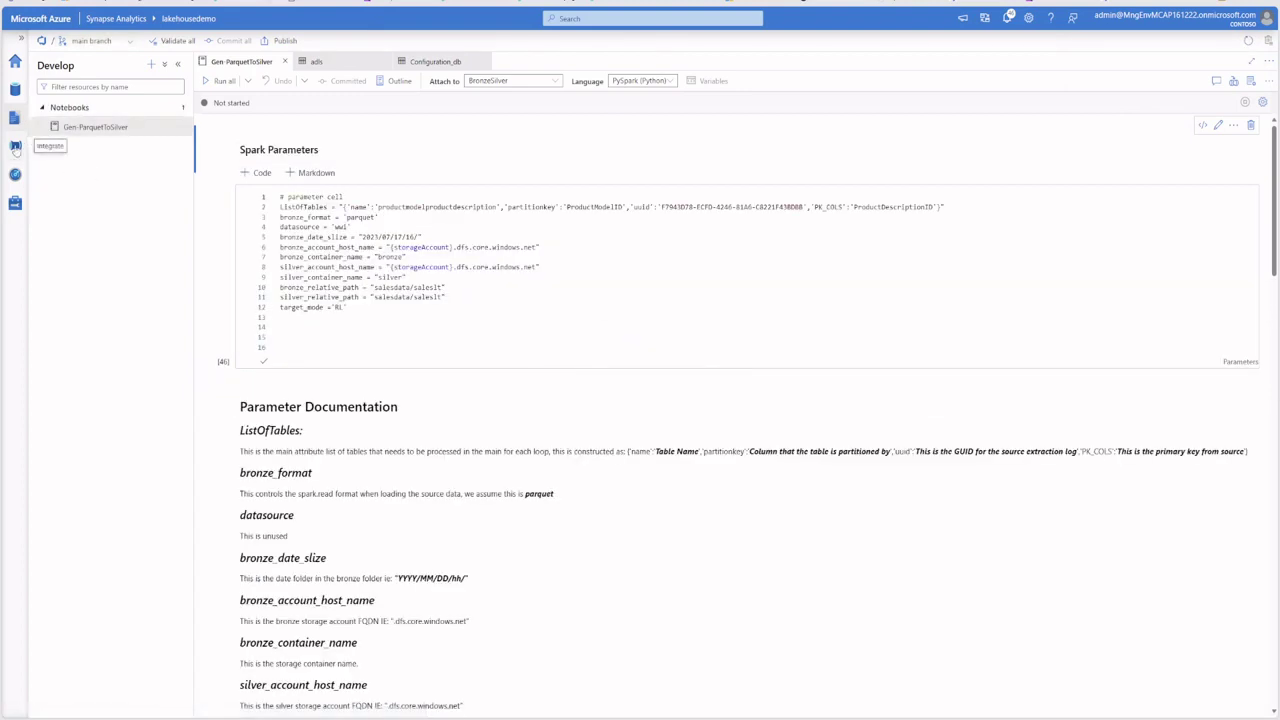
pyautogui.click(15, 146)
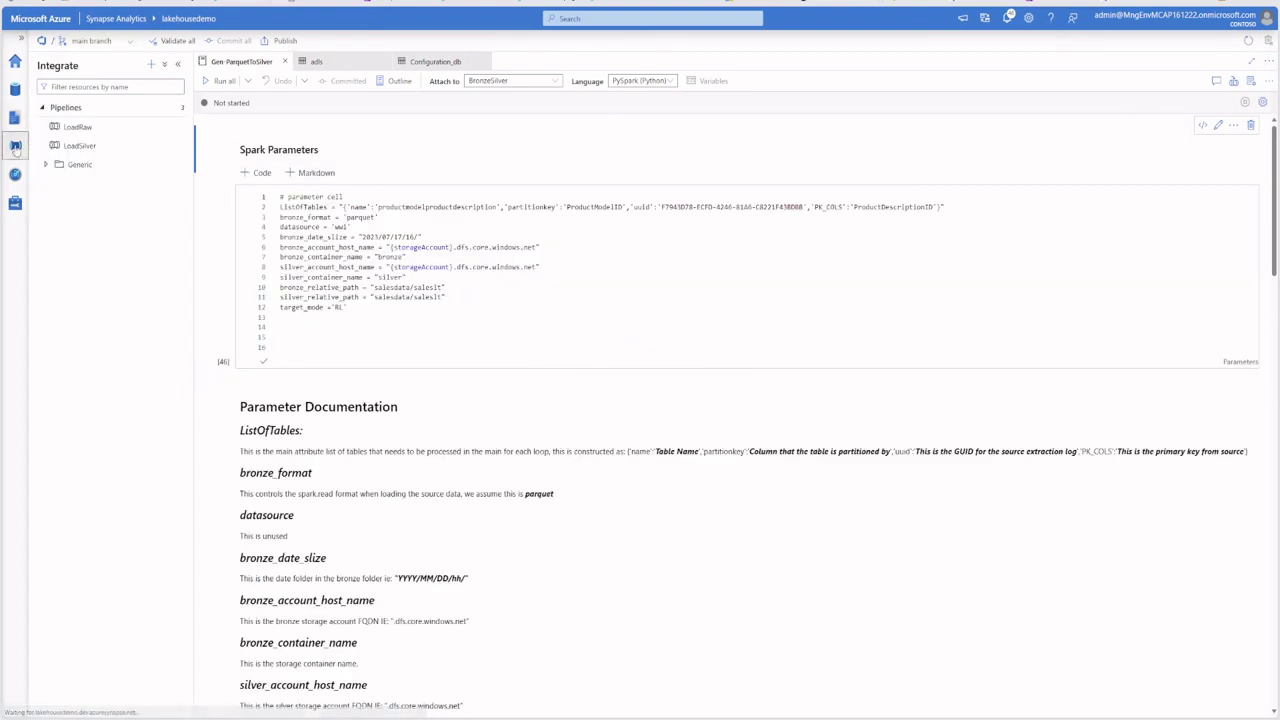
pyautogui.click(106, 166)
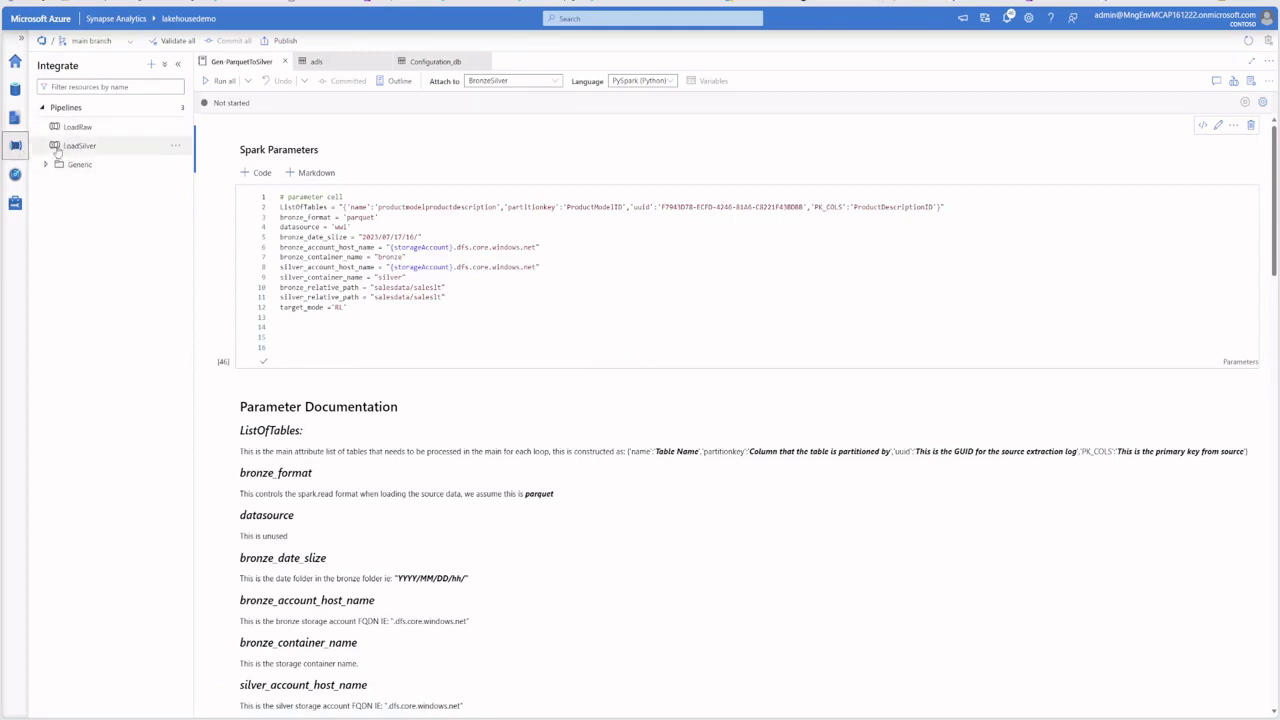
pyautogui.click(100, 184)
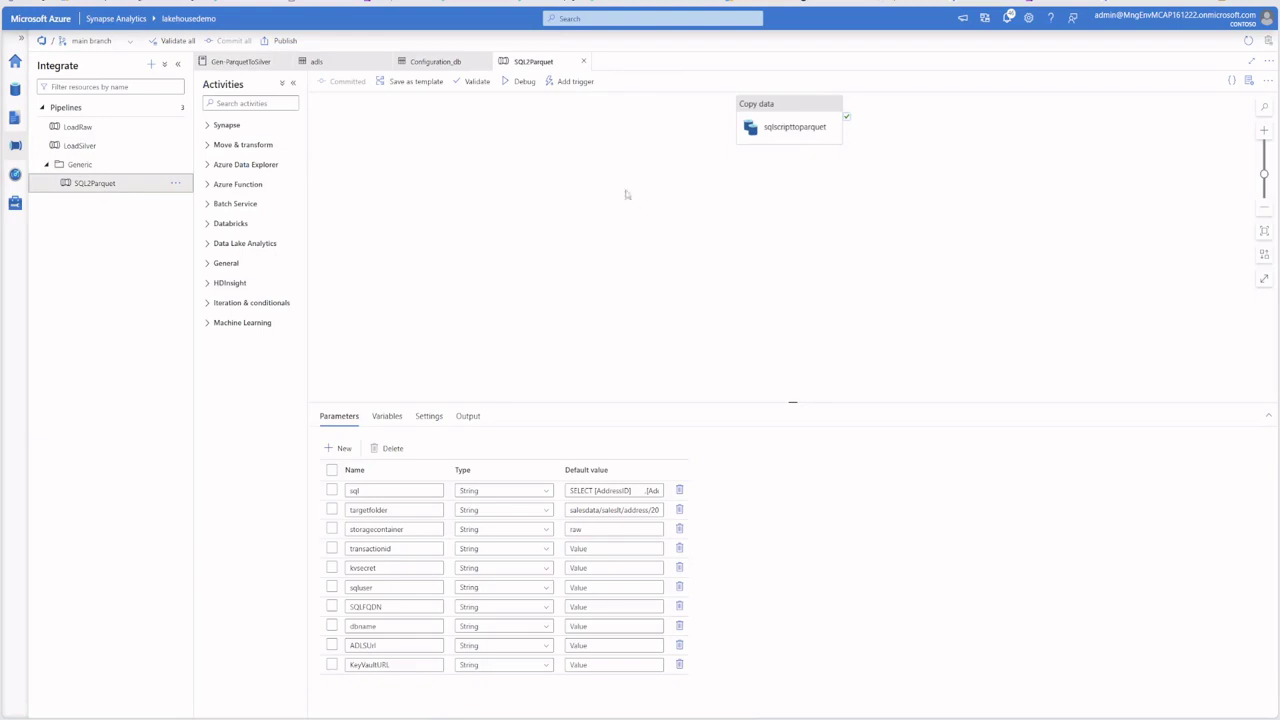
# Examine the source and sink settings of the sqlscripttoparquet copy activity, including the dataset properties and the additional column load_process_transactionid
pyautogui.click(748, 125)
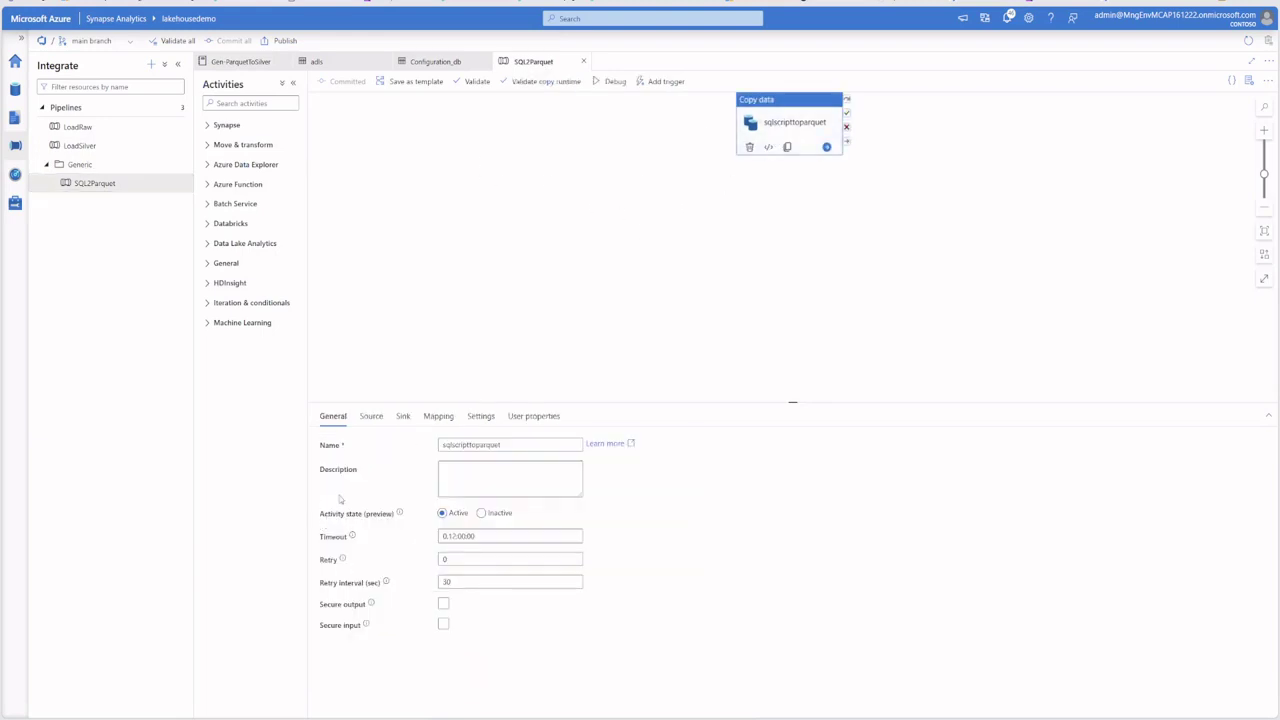
pyautogui.click(371, 418)
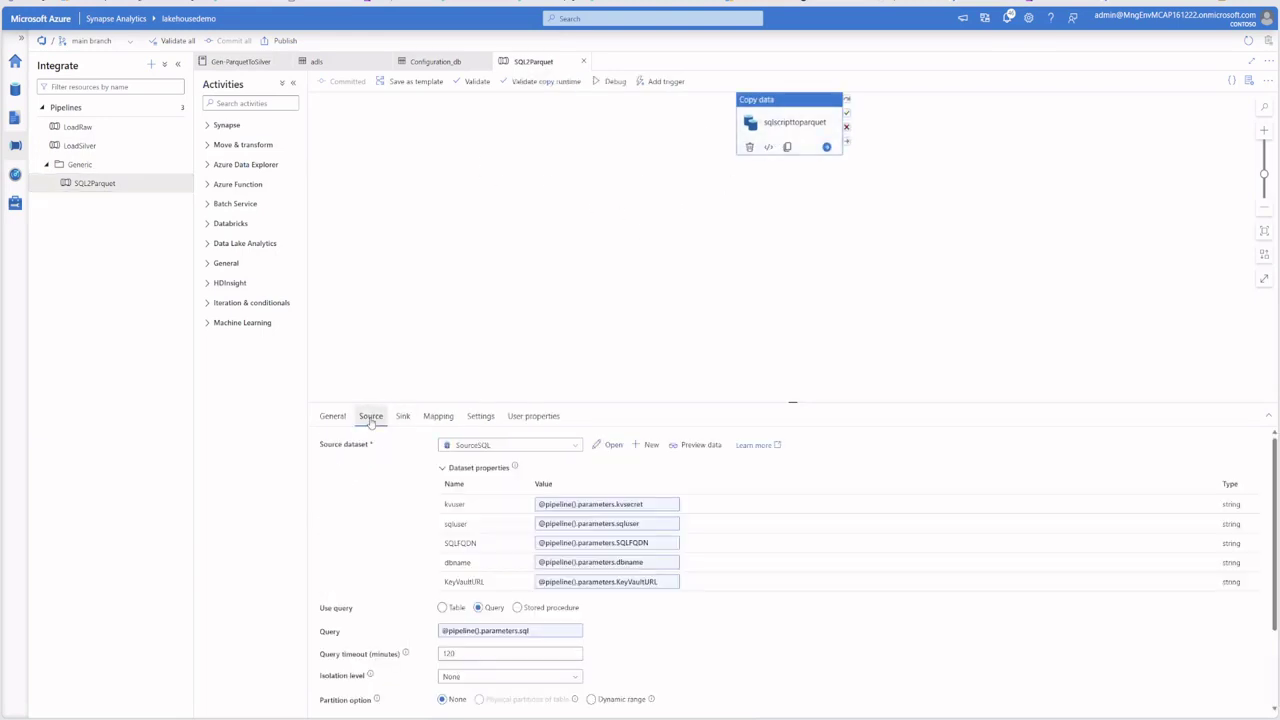
pyautogui.click(405, 416)
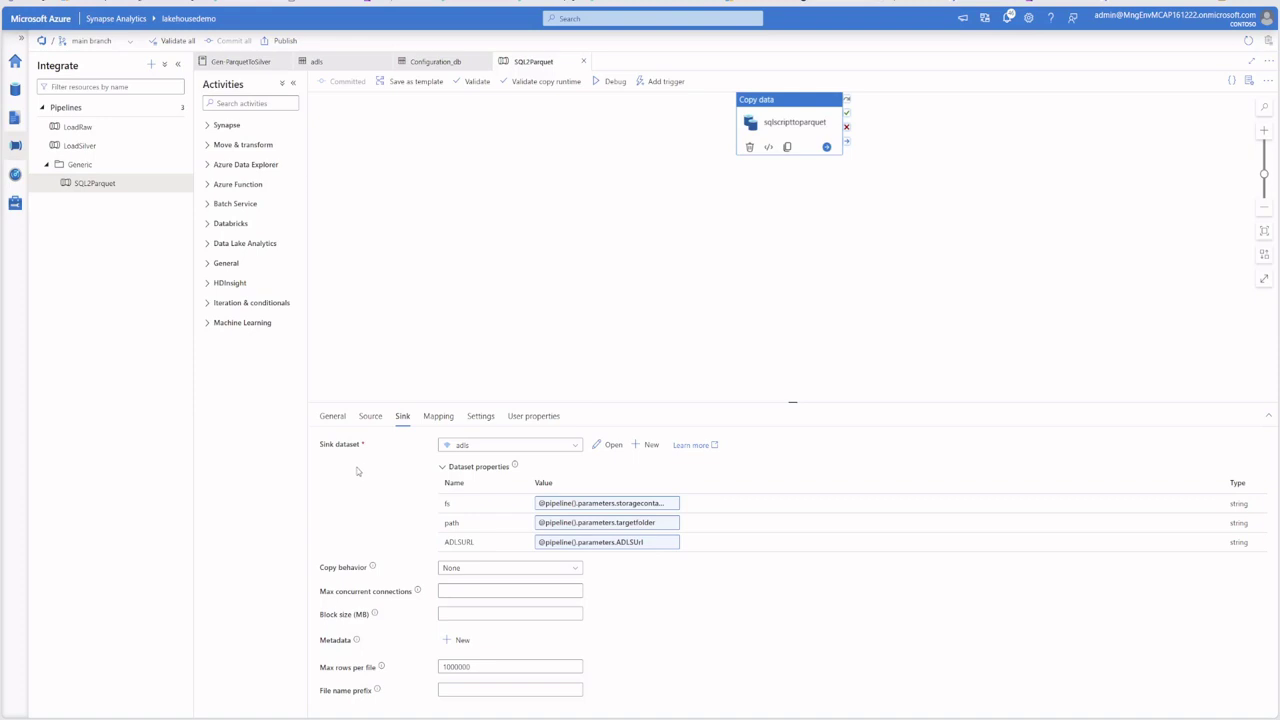
pyautogui.click(377, 421)
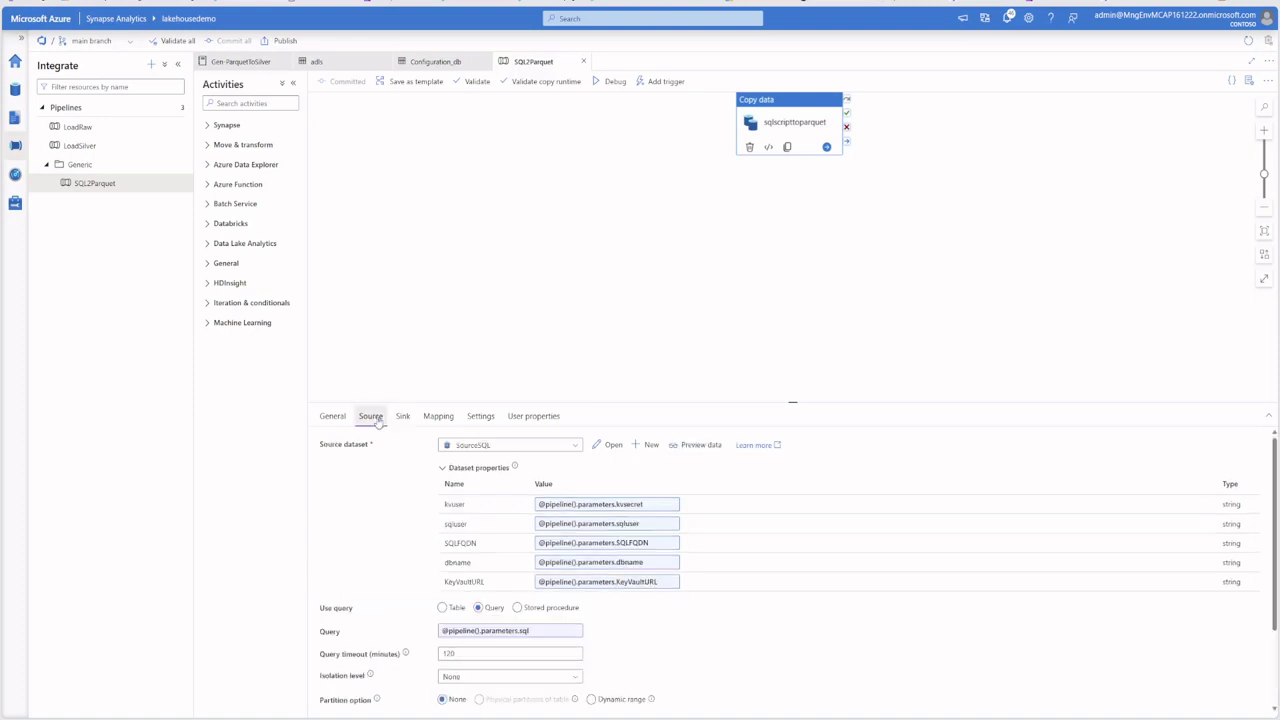
pyautogui.scroll(-1, 362, 574)
pyautogui.scroll(-2, 366, 569)
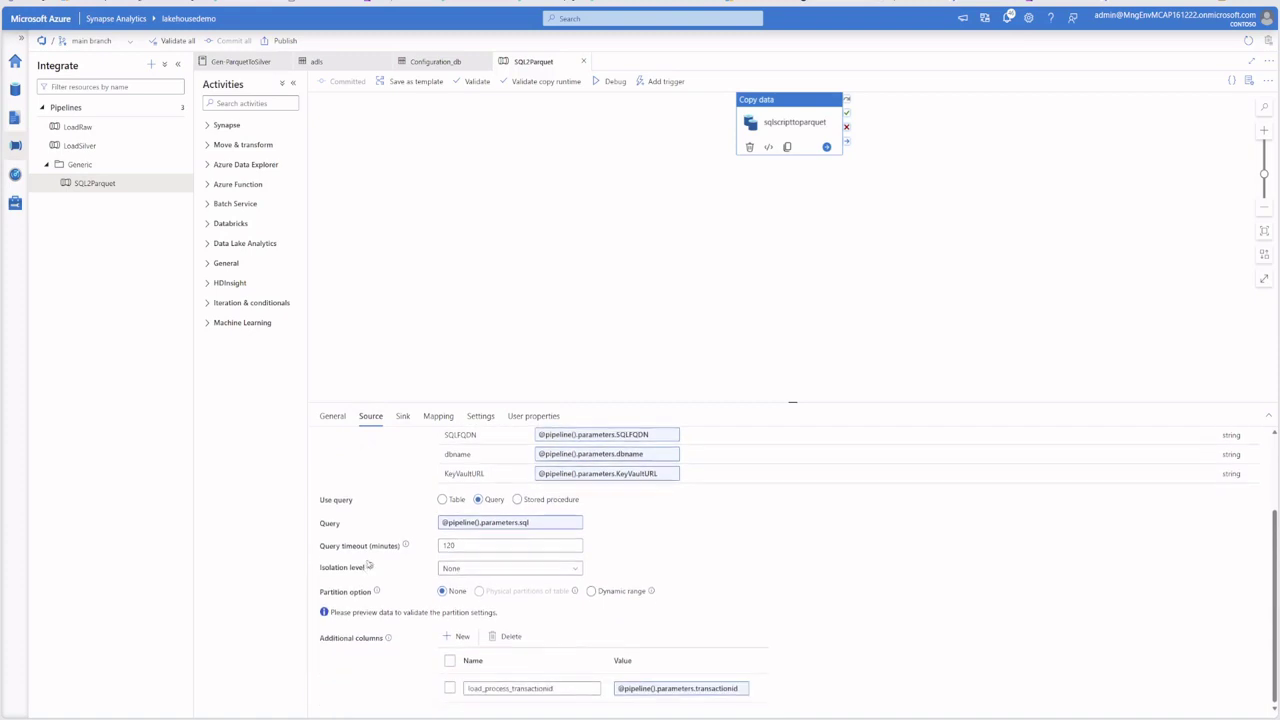
pyautogui.click(556, 689)
pyautogui.click(681, 706)
pyautogui.click(708, 693)
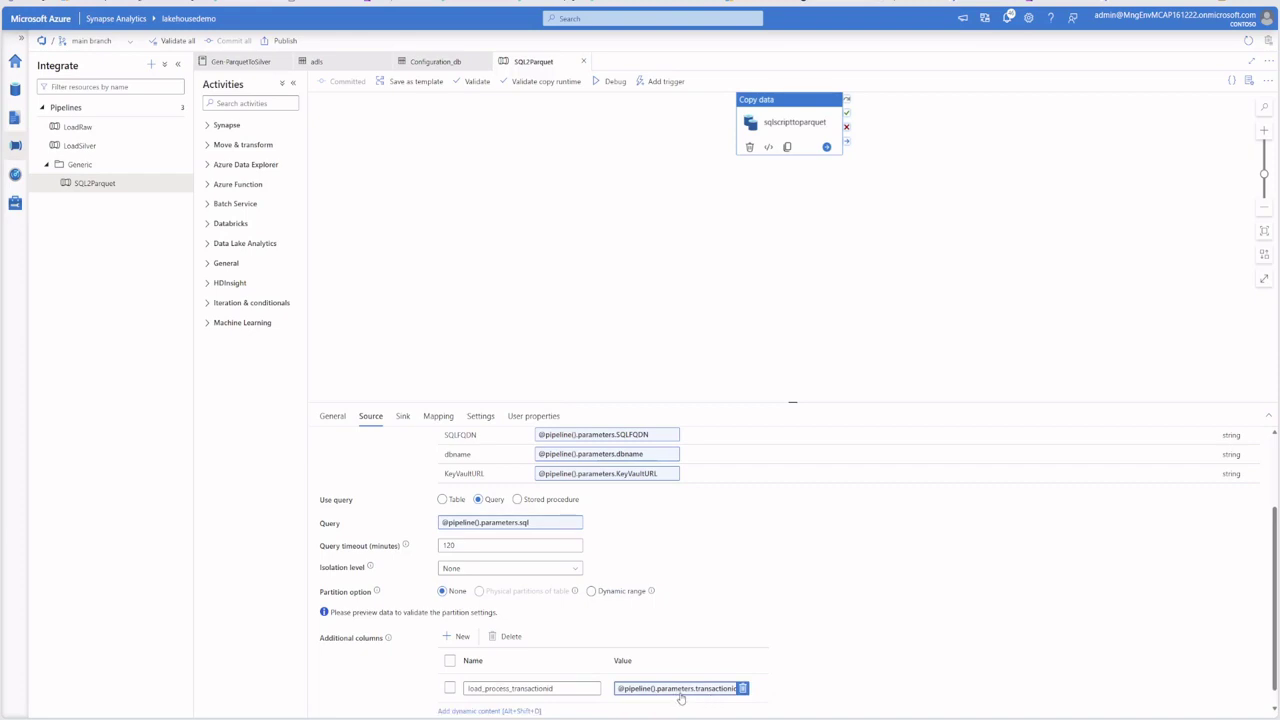
pyautogui.click(780, 626)
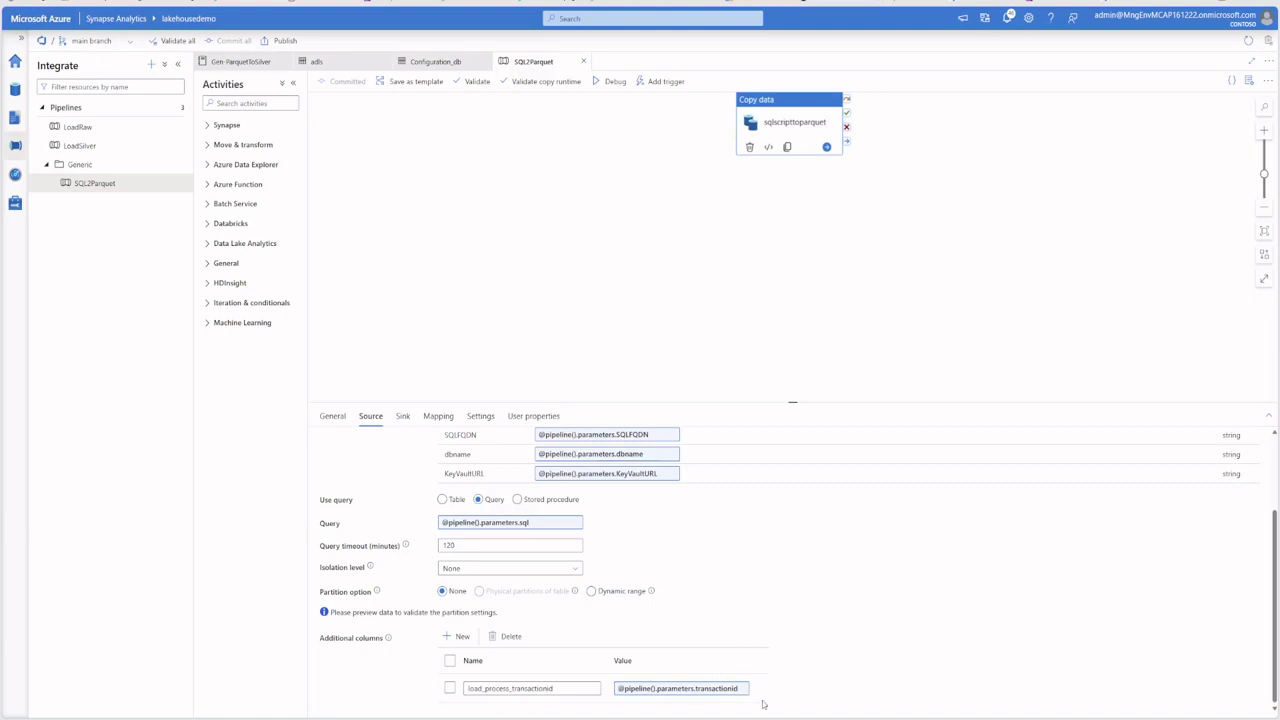
# Check the load_process_transactionid value and dataset properties in the copy activity's source settings, and open the LoadRaw pipeline
pyautogui.click(700, 688)
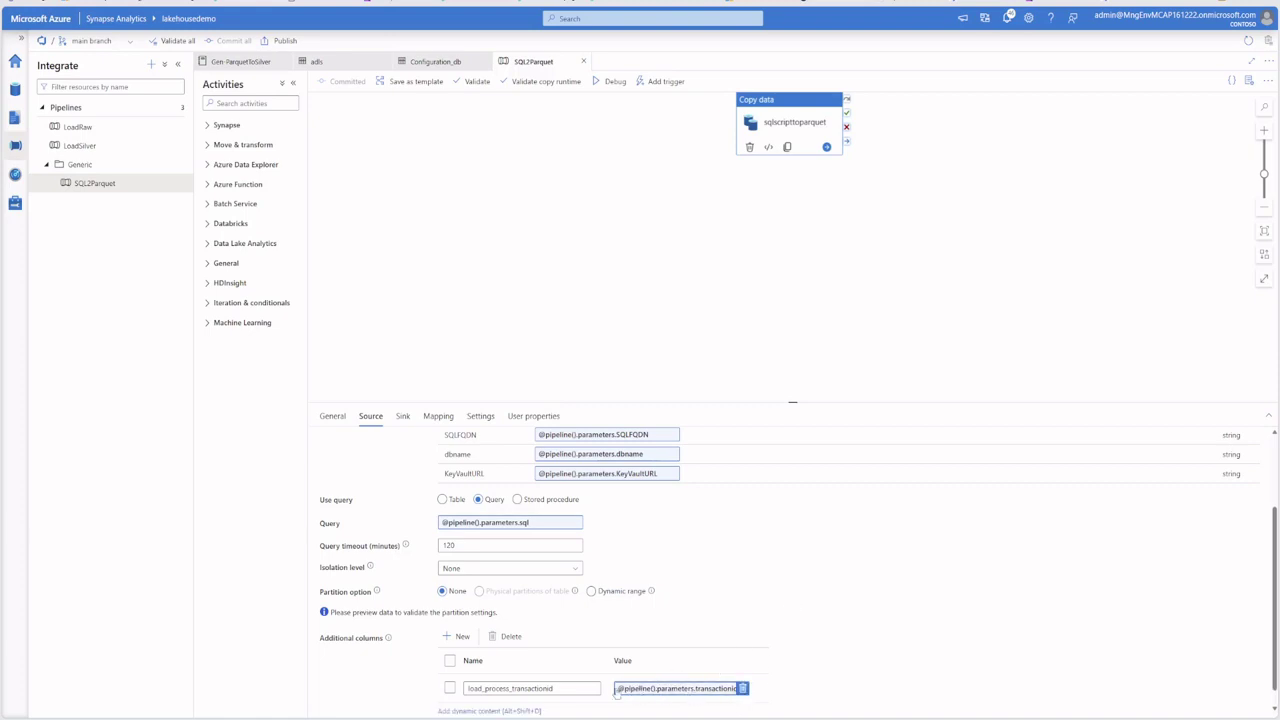
pyautogui.click(399, 664)
pyautogui.scroll(1, 383, 674)
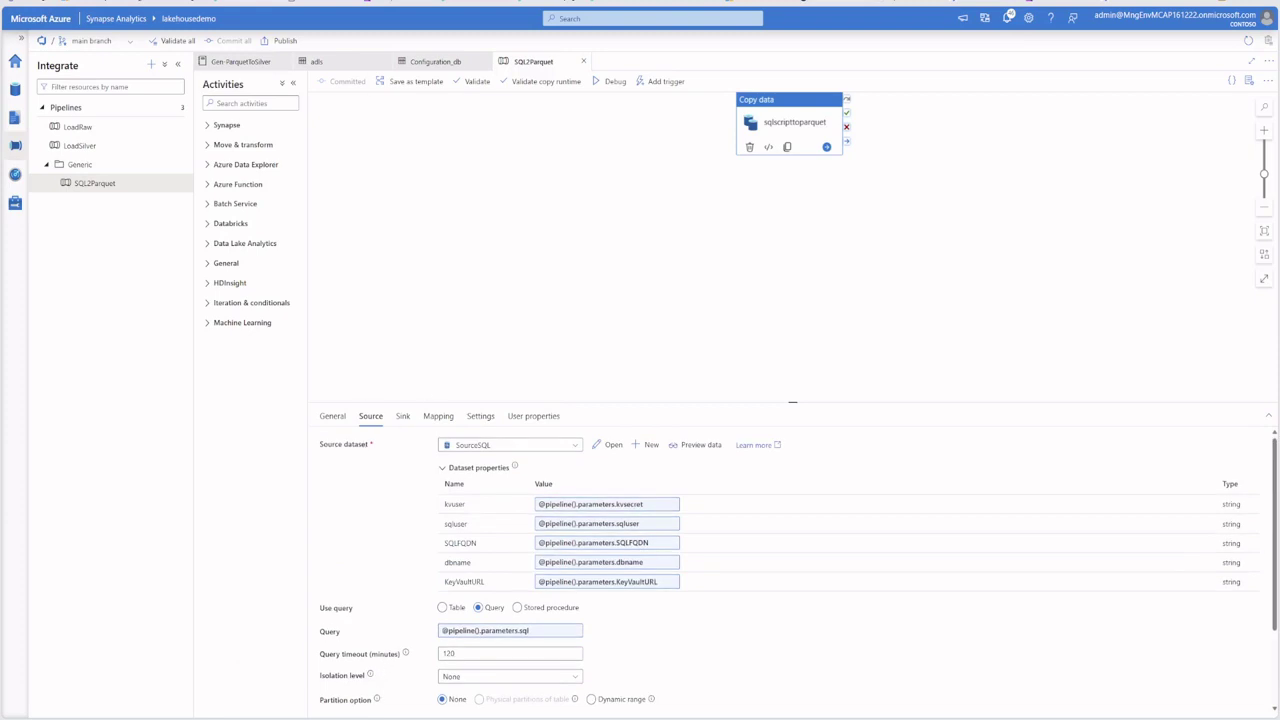
pyautogui.click(77, 127)
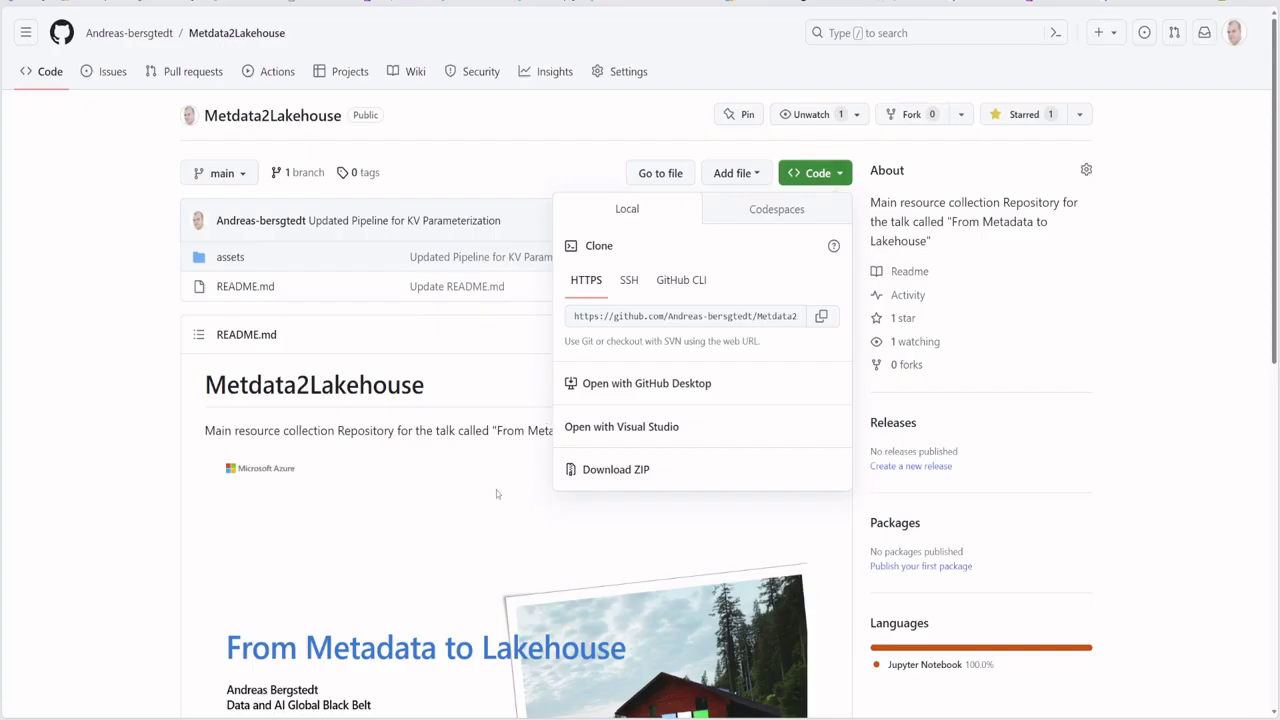
# Switch to the Azure portal and list the blob containers of the lakehousedemofs storage account in its storage browser
pyautogui.scroll(-10, 496, 490)
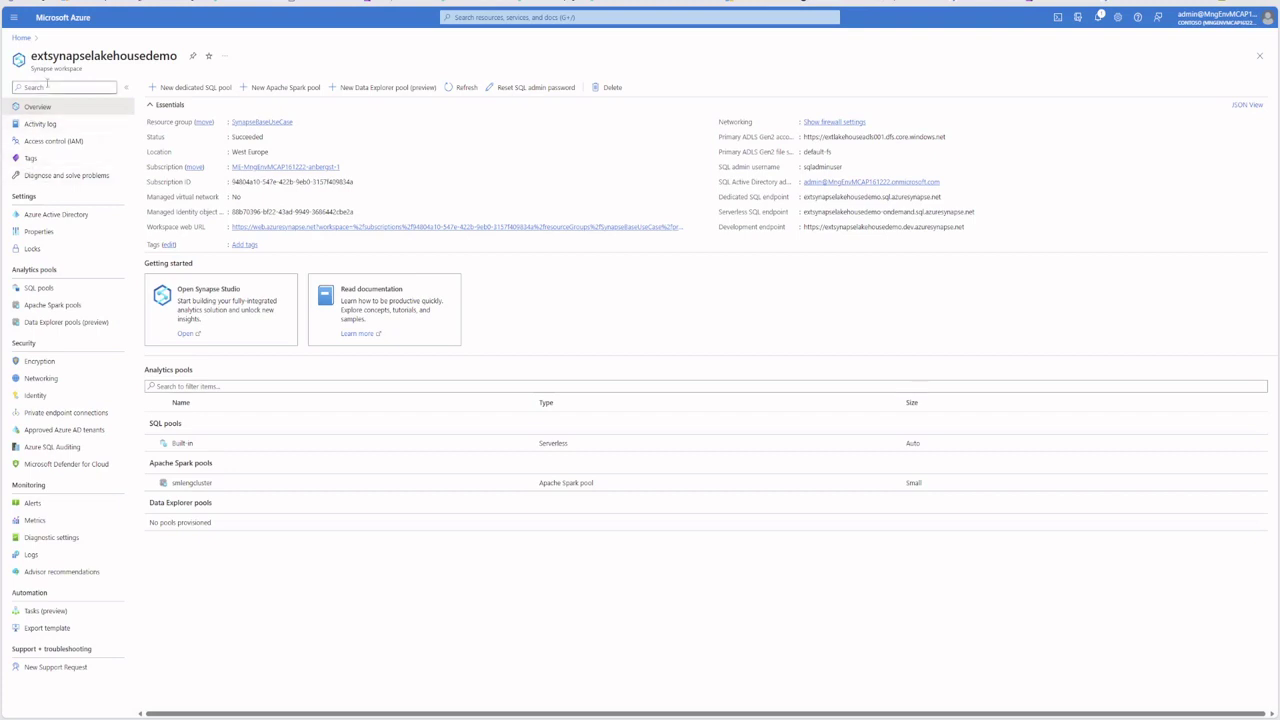
pyautogui.click(21, 39)
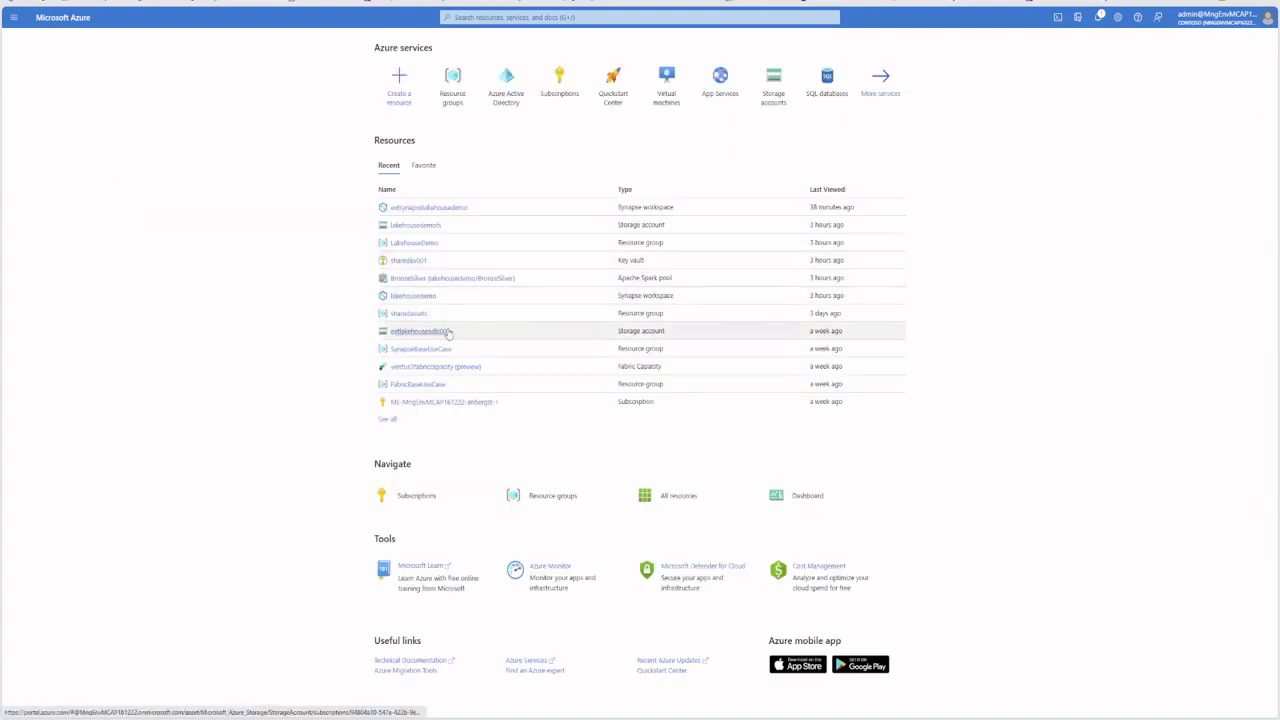
pyautogui.click(425, 226)
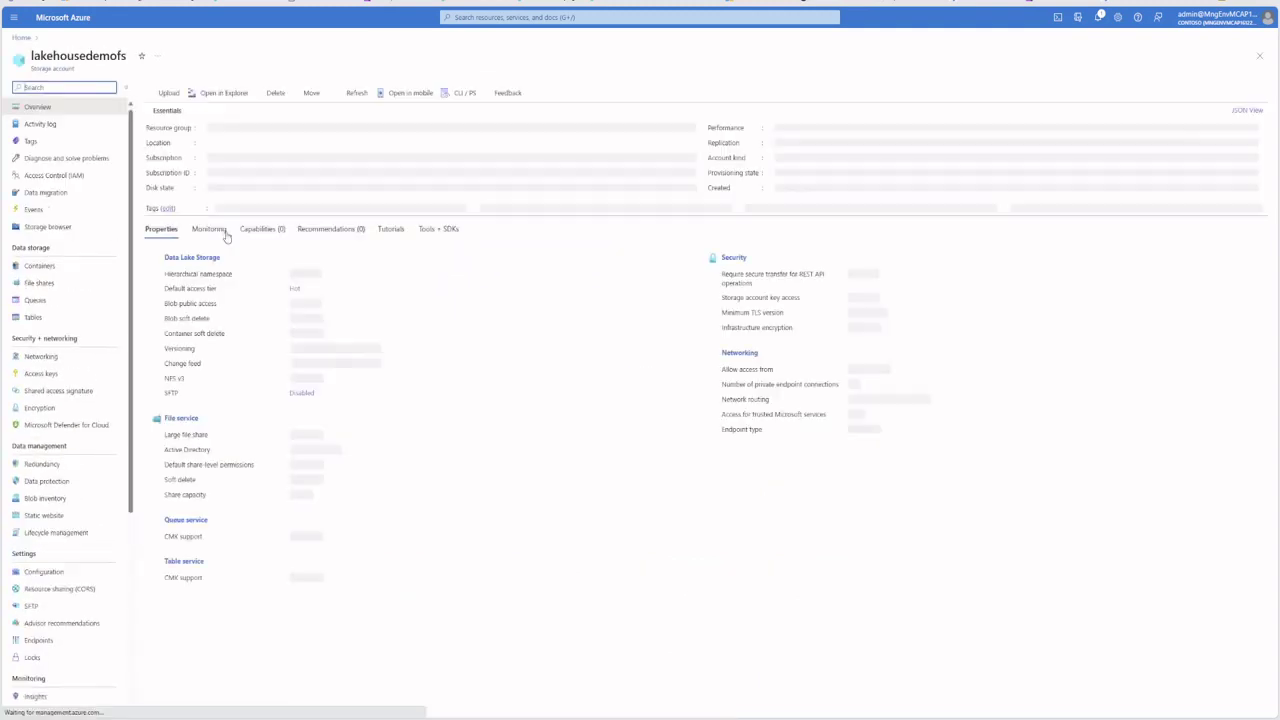
pyautogui.click(63, 229)
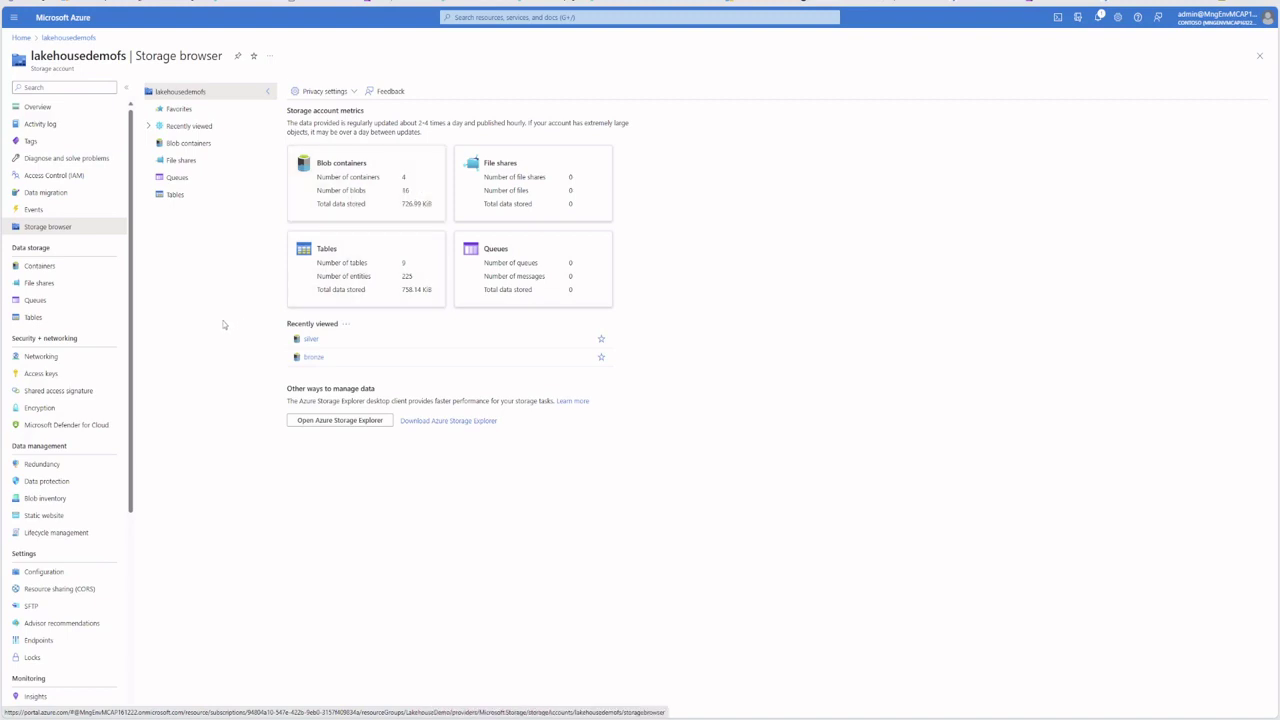
pyautogui.click(375, 190)
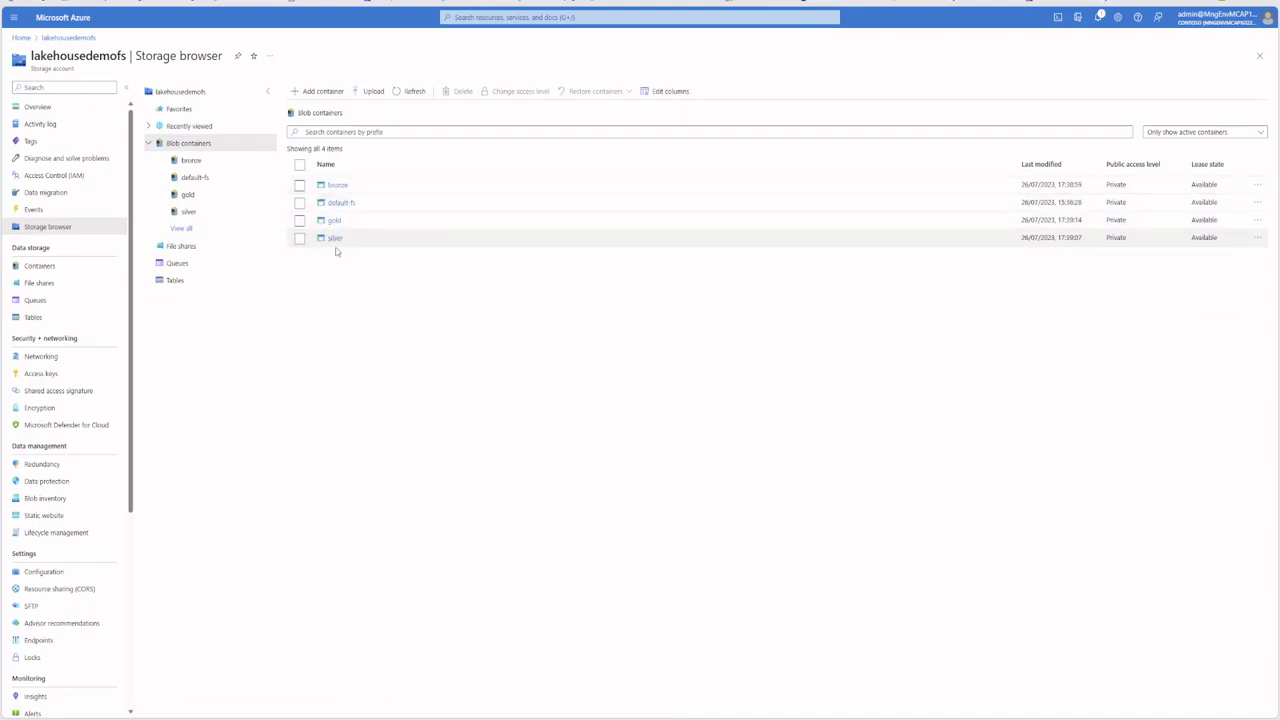
# Browse the bronze container through salesdata, the sales schema and the address table's date folders down to its Parquet file
pyautogui.click(337, 185)
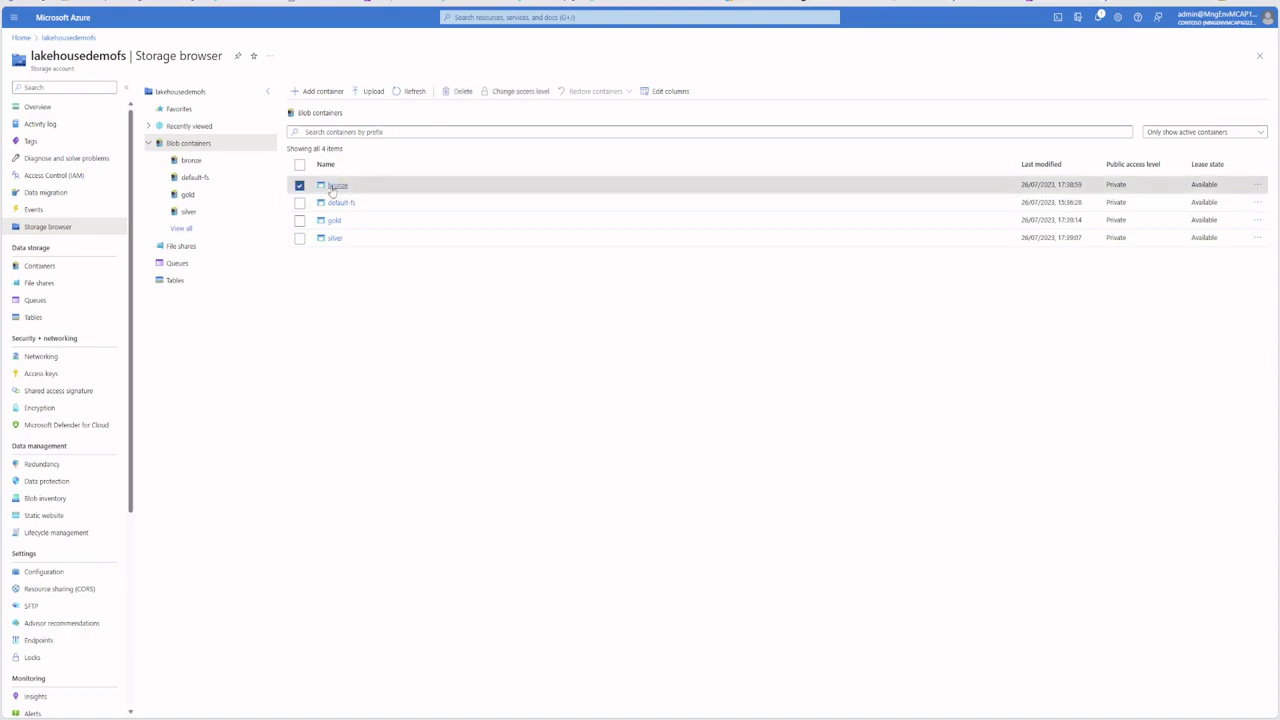
pyautogui.click(342, 199)
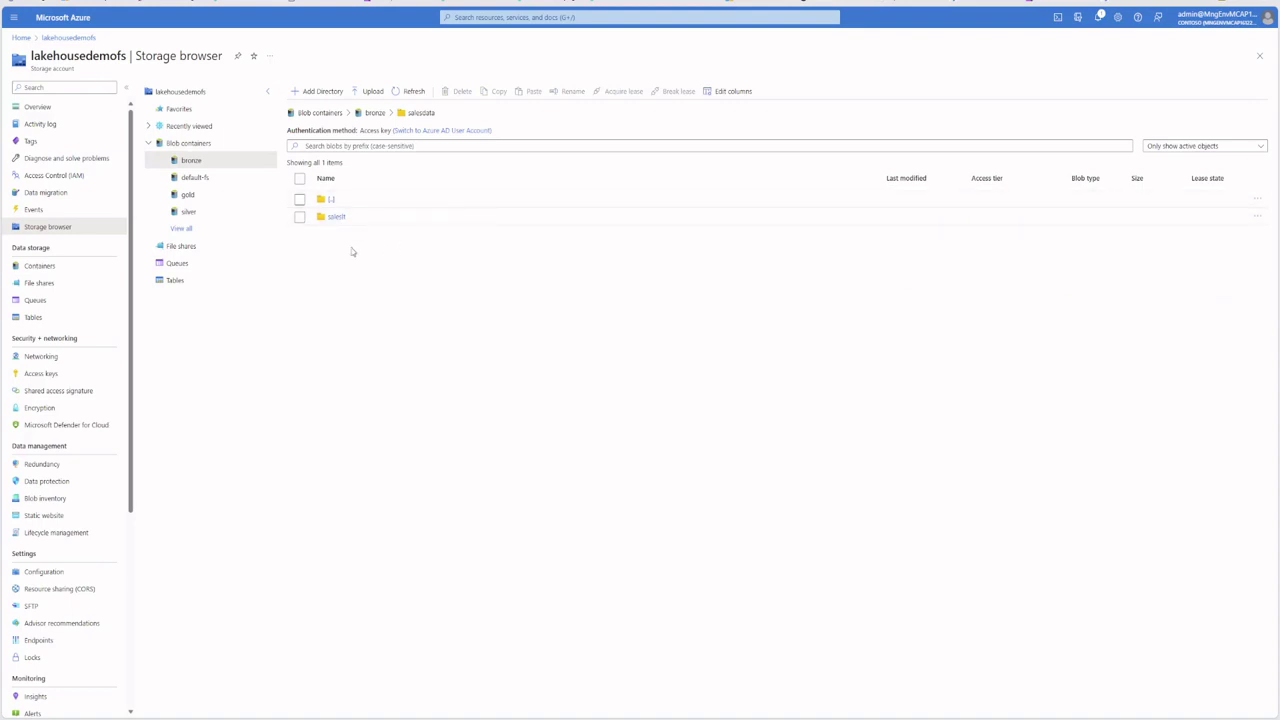
pyautogui.click(336, 218)
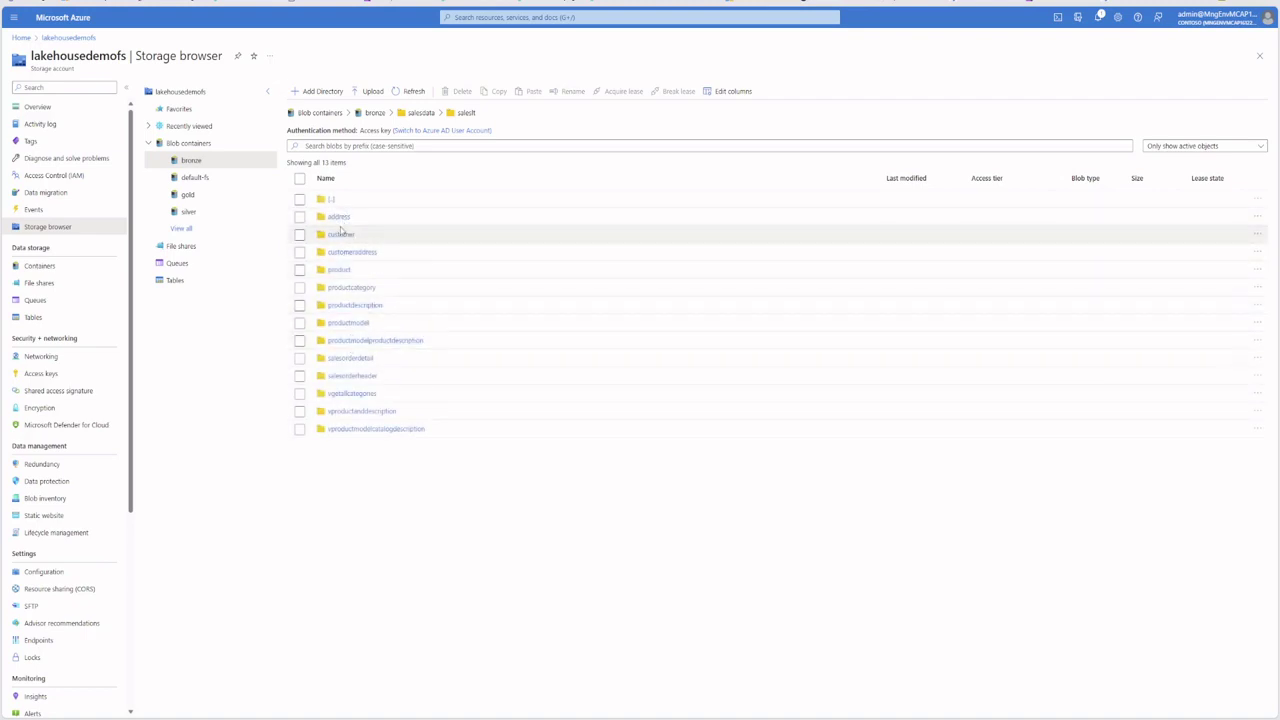
pyautogui.click(338, 217)
pyautogui.click(336, 217)
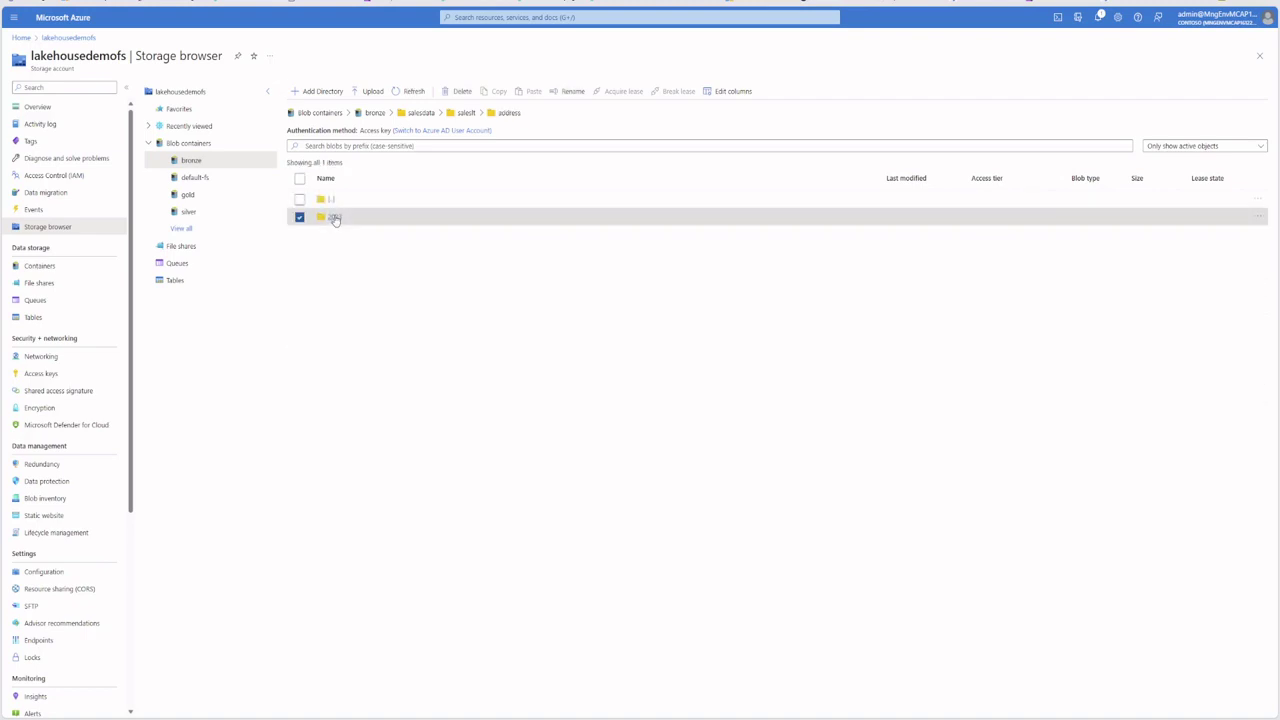
pyautogui.click(333, 216)
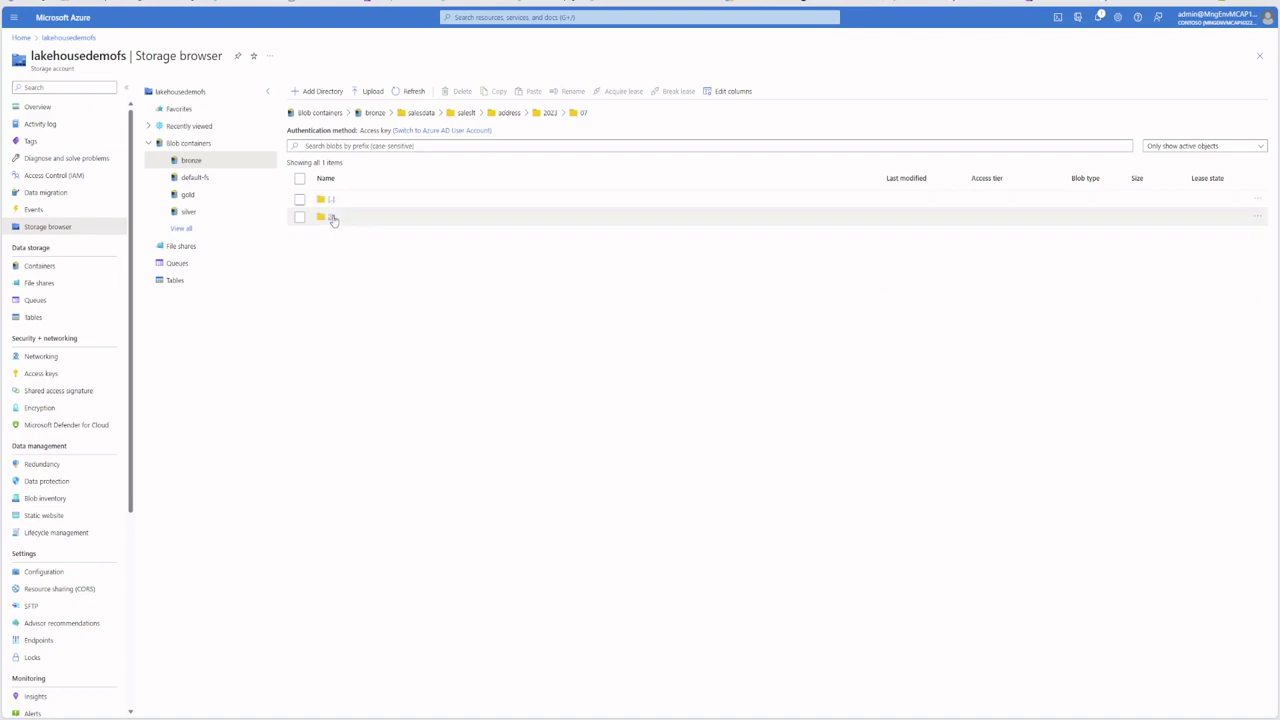
pyautogui.click(335, 217)
pyautogui.click(333, 218)
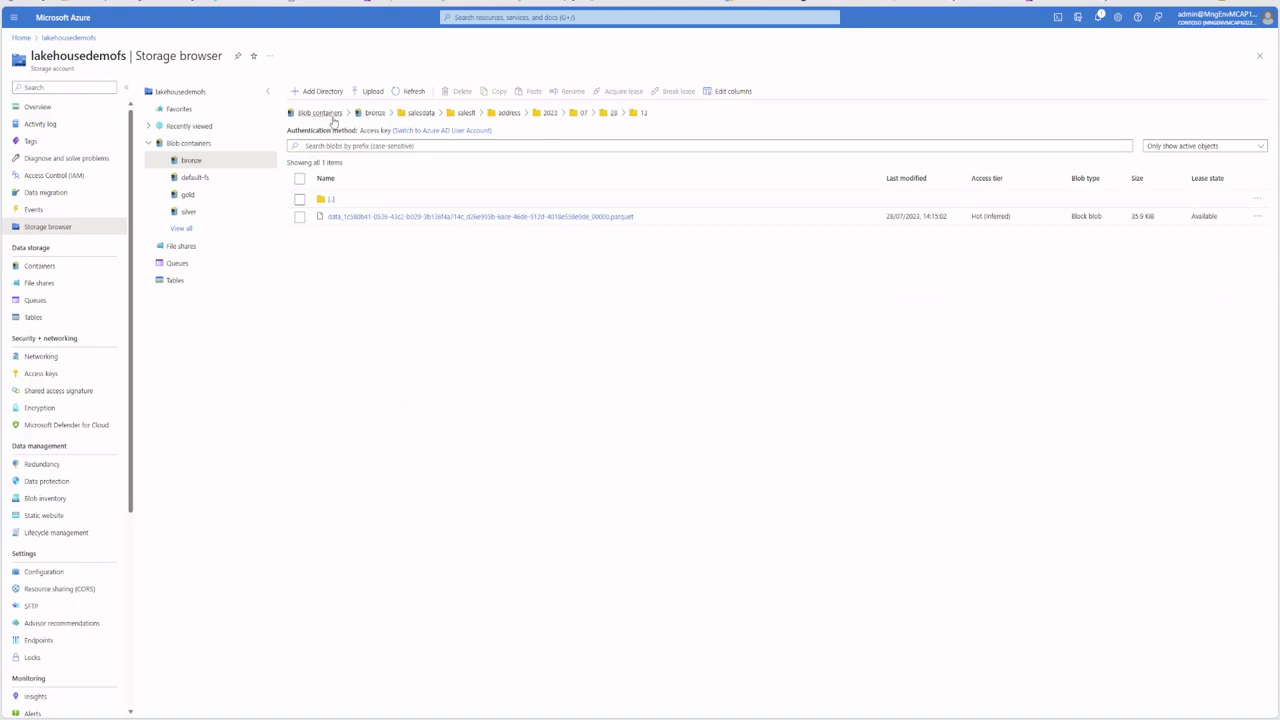
# Delete the salesdata directory from the bronze container
pyautogui.click(375, 113)
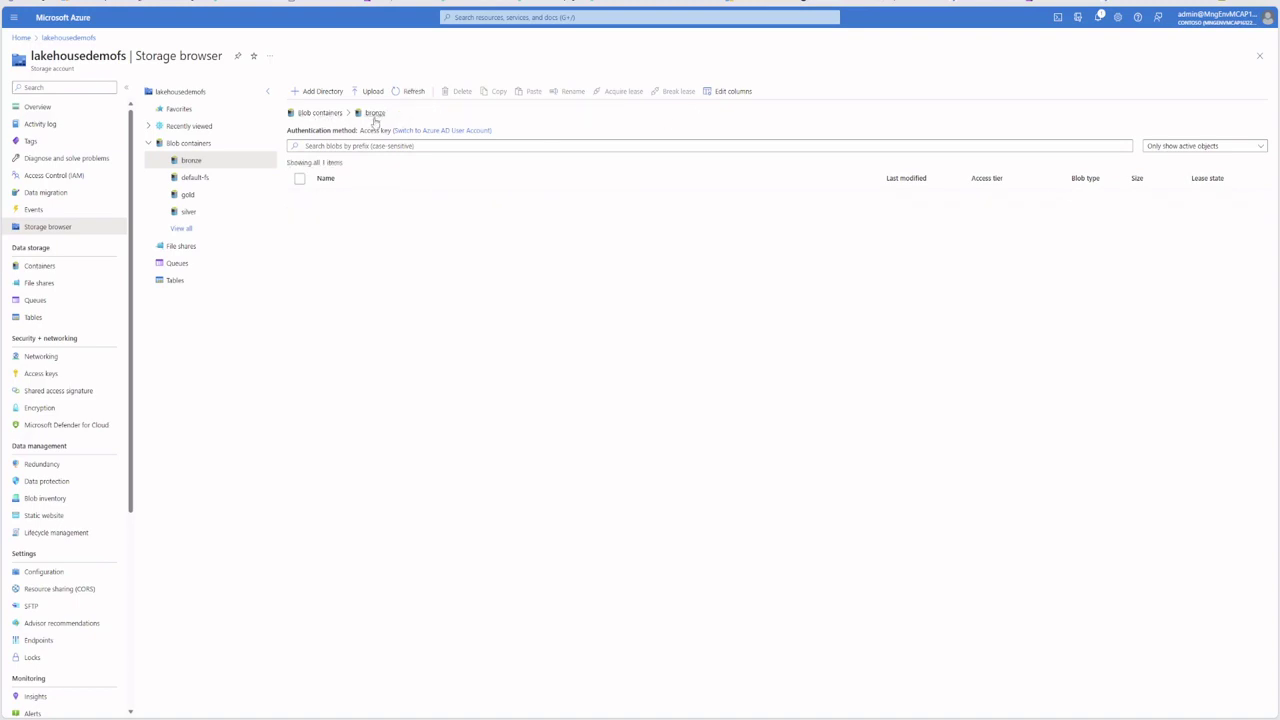
pyautogui.click(299, 199)
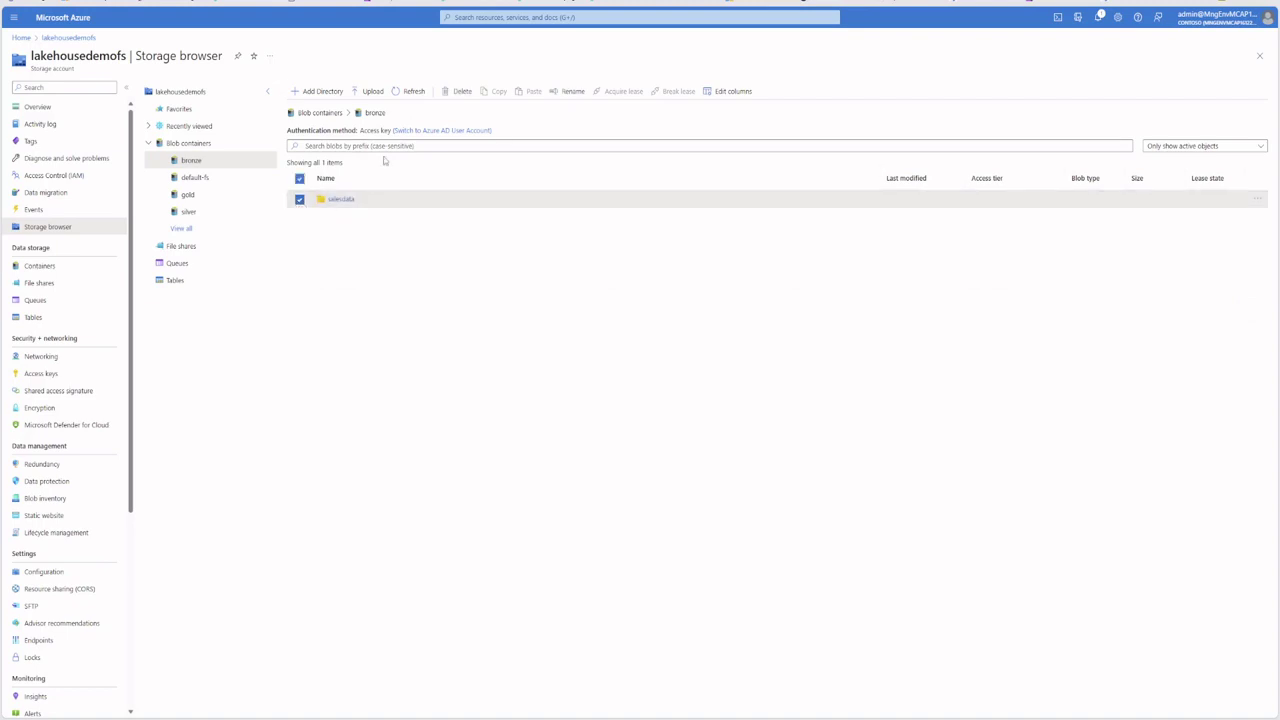
pyautogui.click(460, 91)
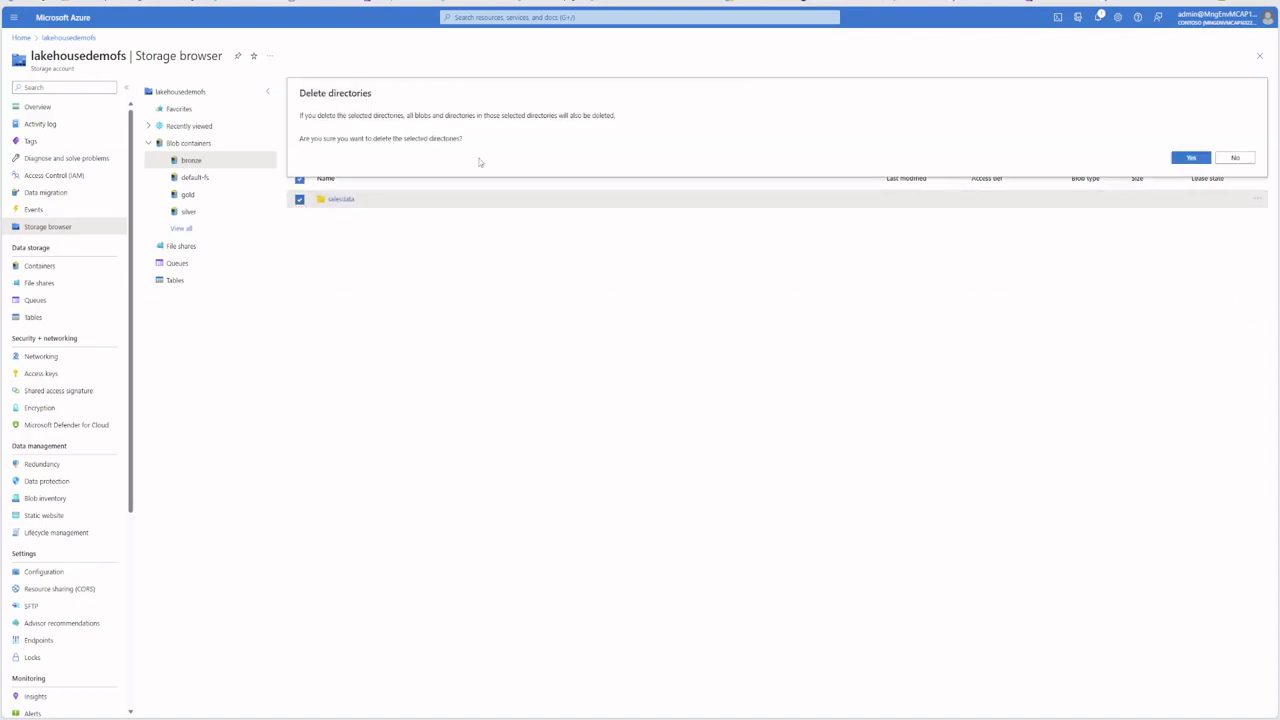
pyautogui.click(1192, 158)
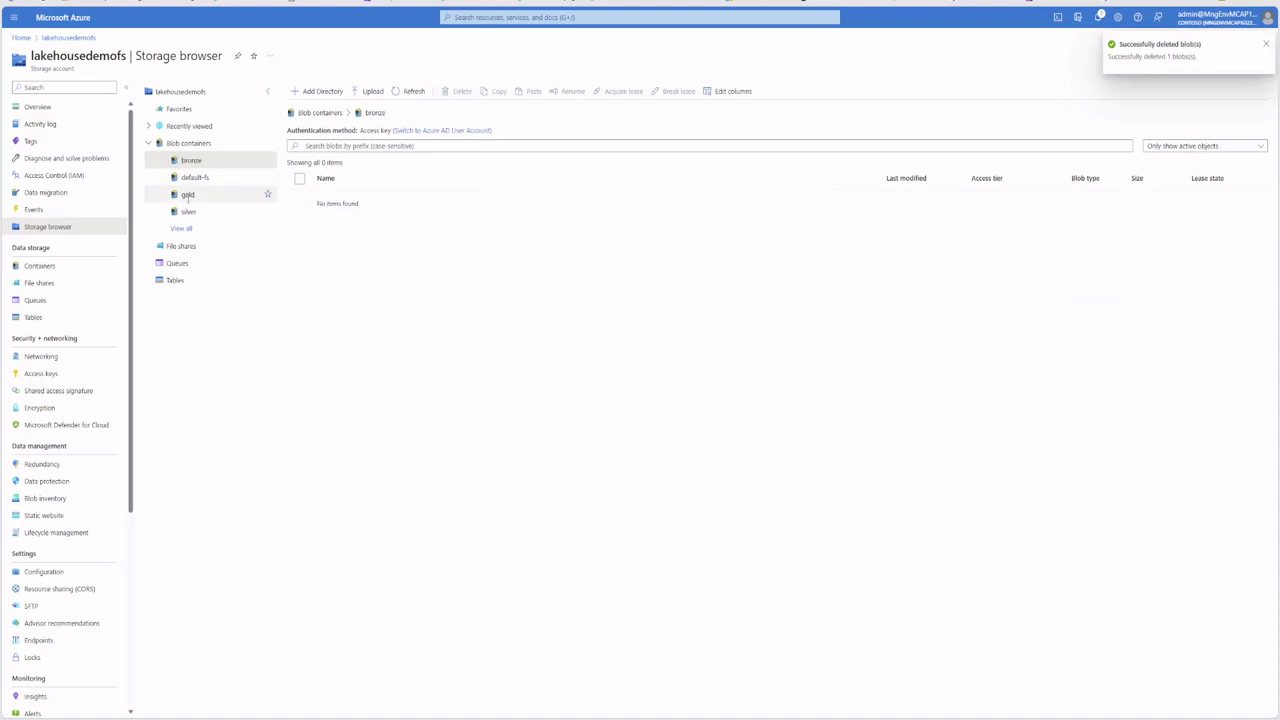
# Inspect the address table's folder in the silver container, including the contents of the JSON file in _delta_log
pyautogui.click(189, 211)
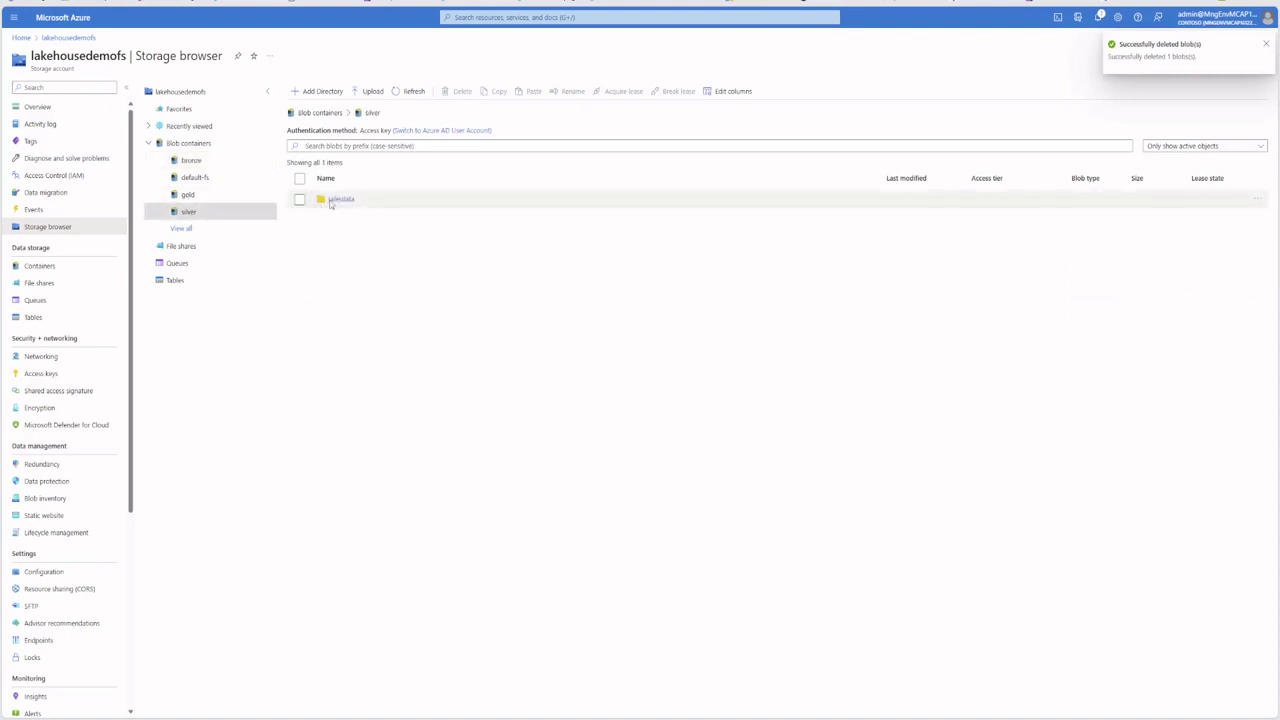
pyautogui.click(336, 200)
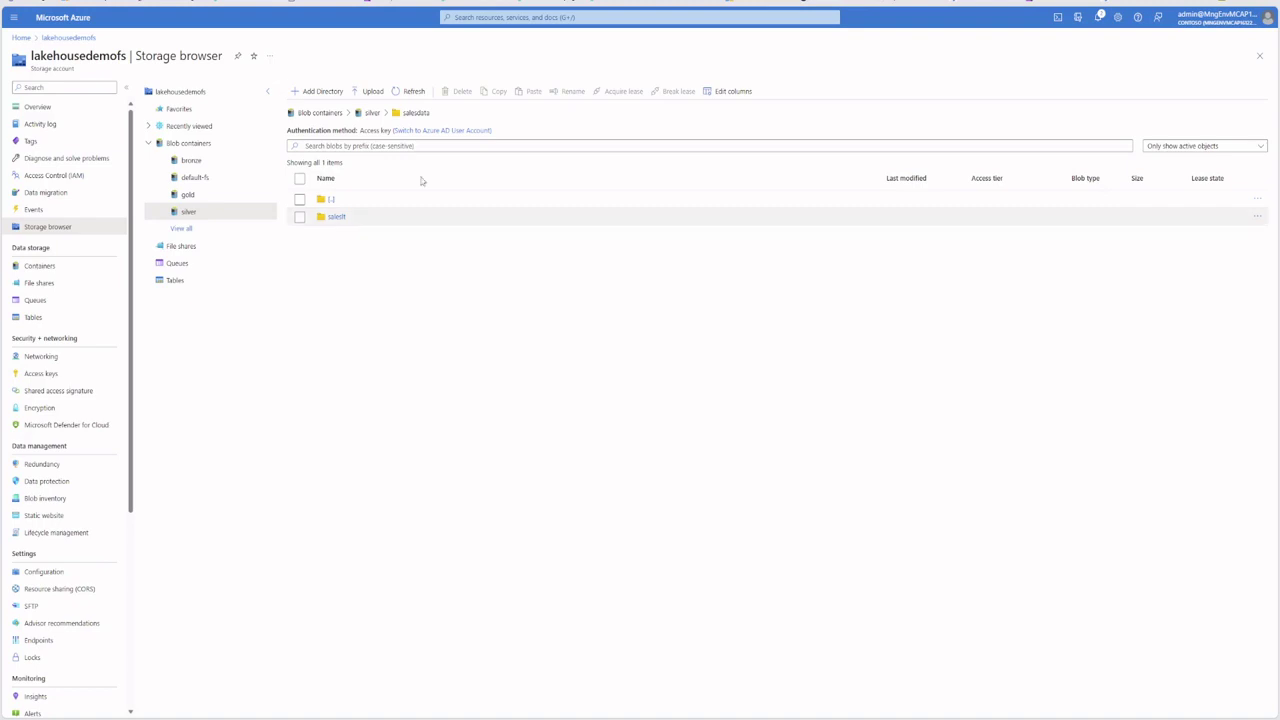
pyautogui.click(333, 218)
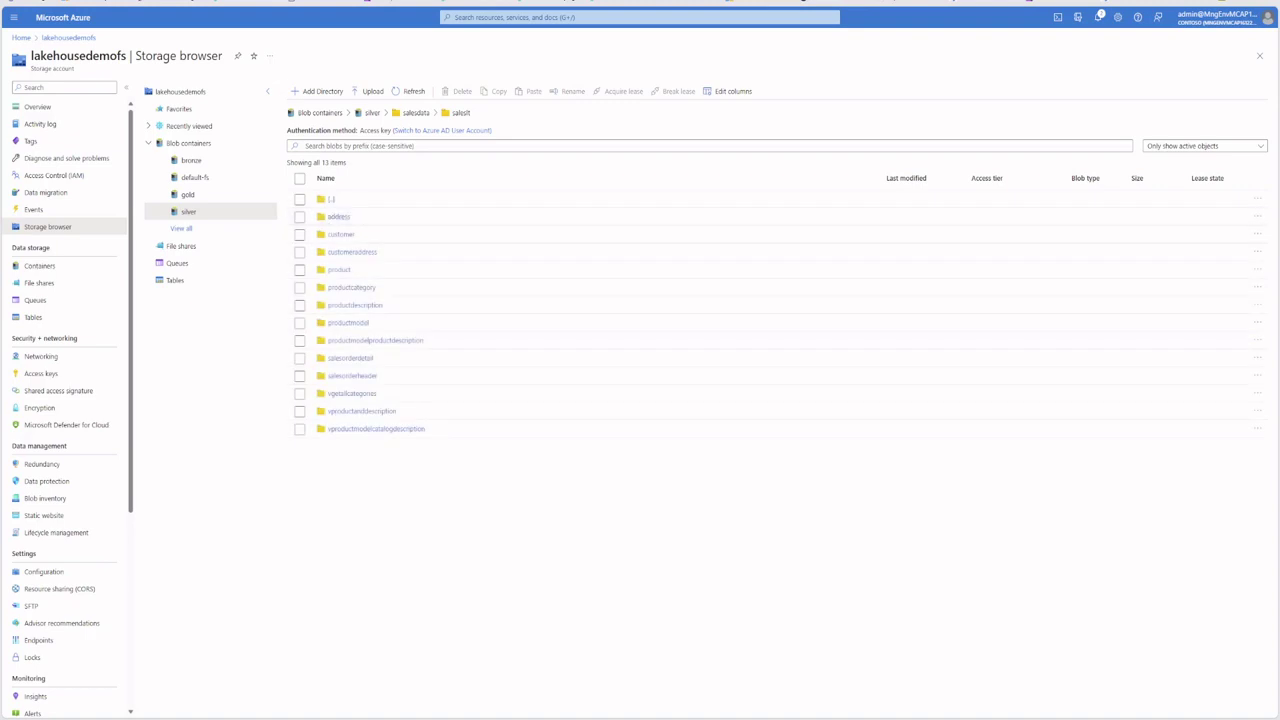
pyautogui.click(338, 218)
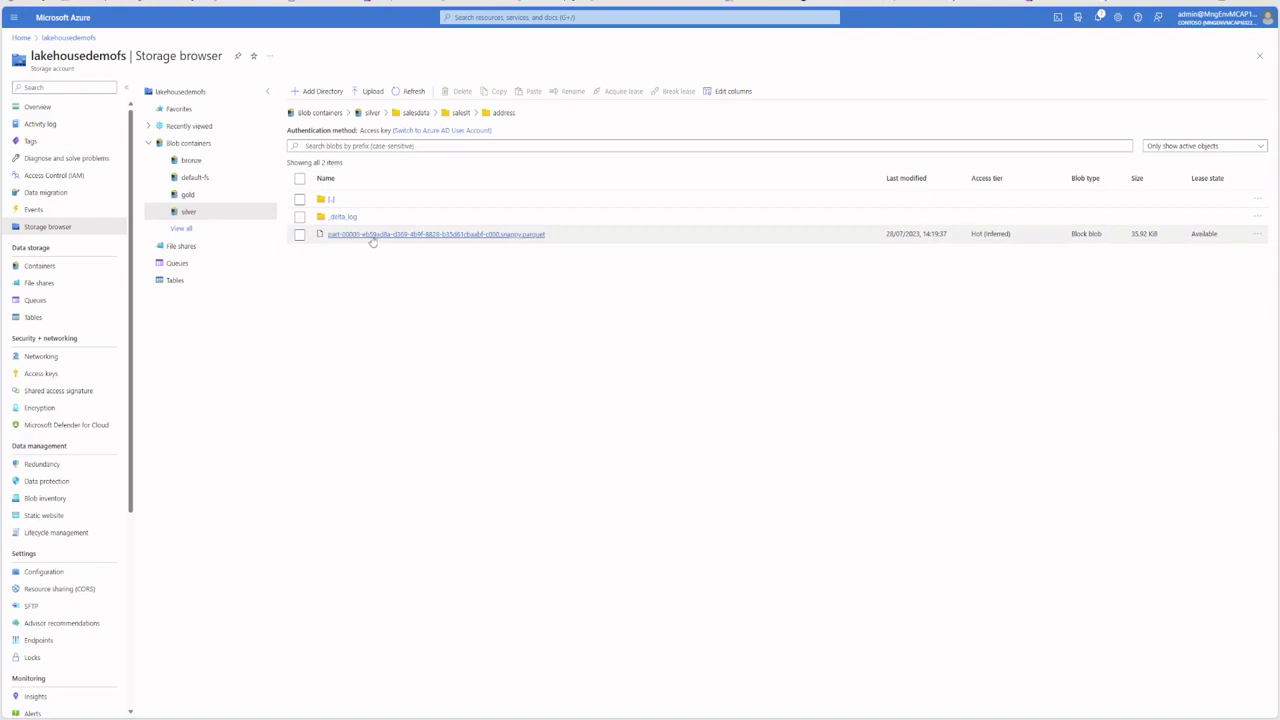
pyautogui.click(343, 216)
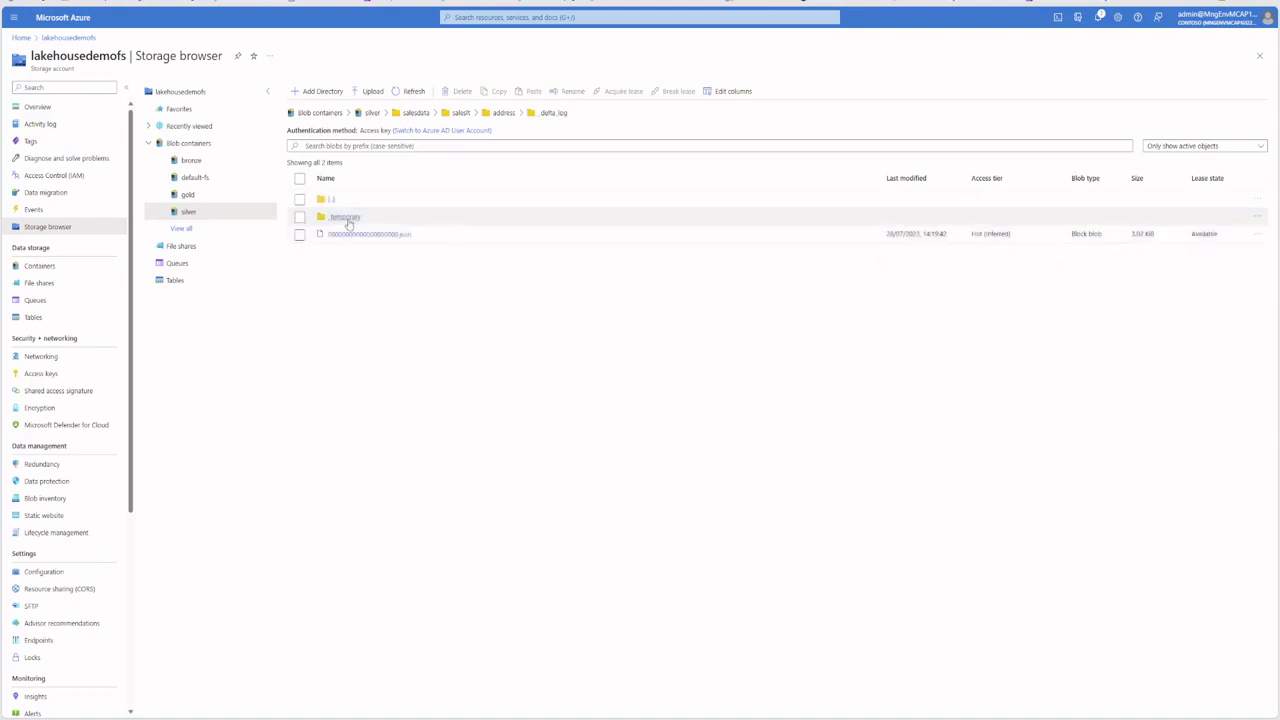
pyautogui.rightClick(391, 240)
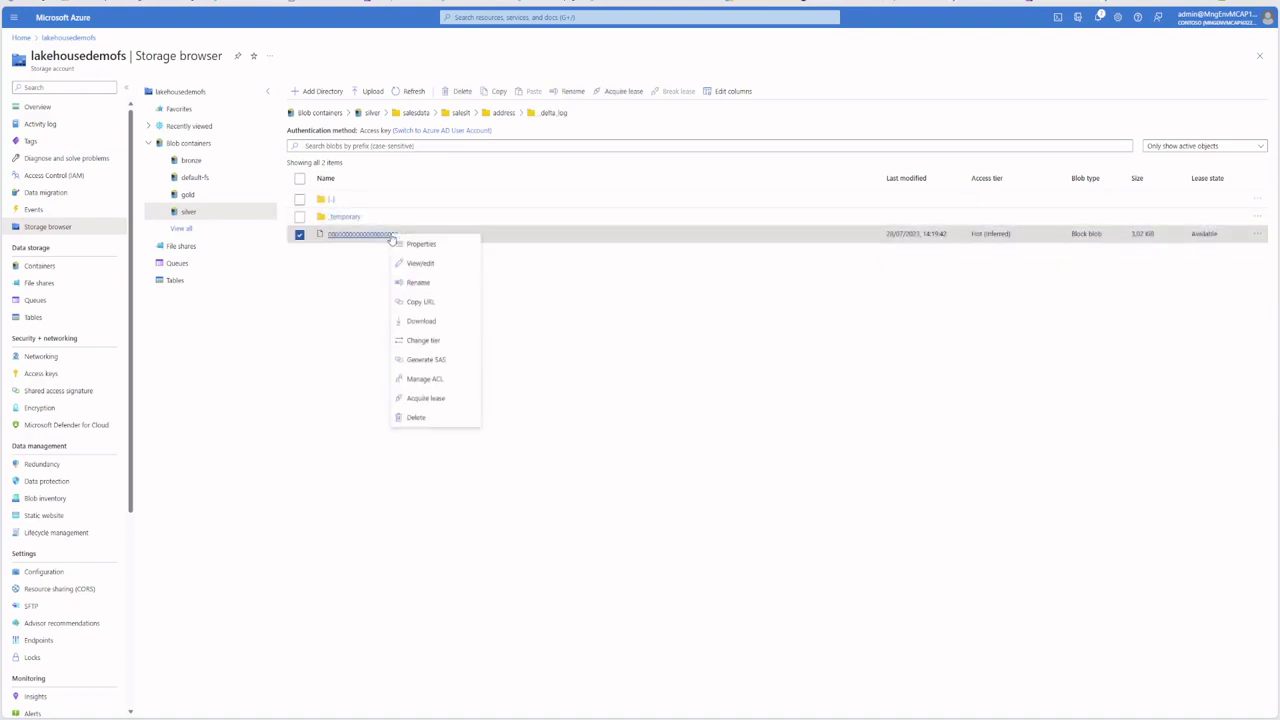
pyautogui.click(420, 264)
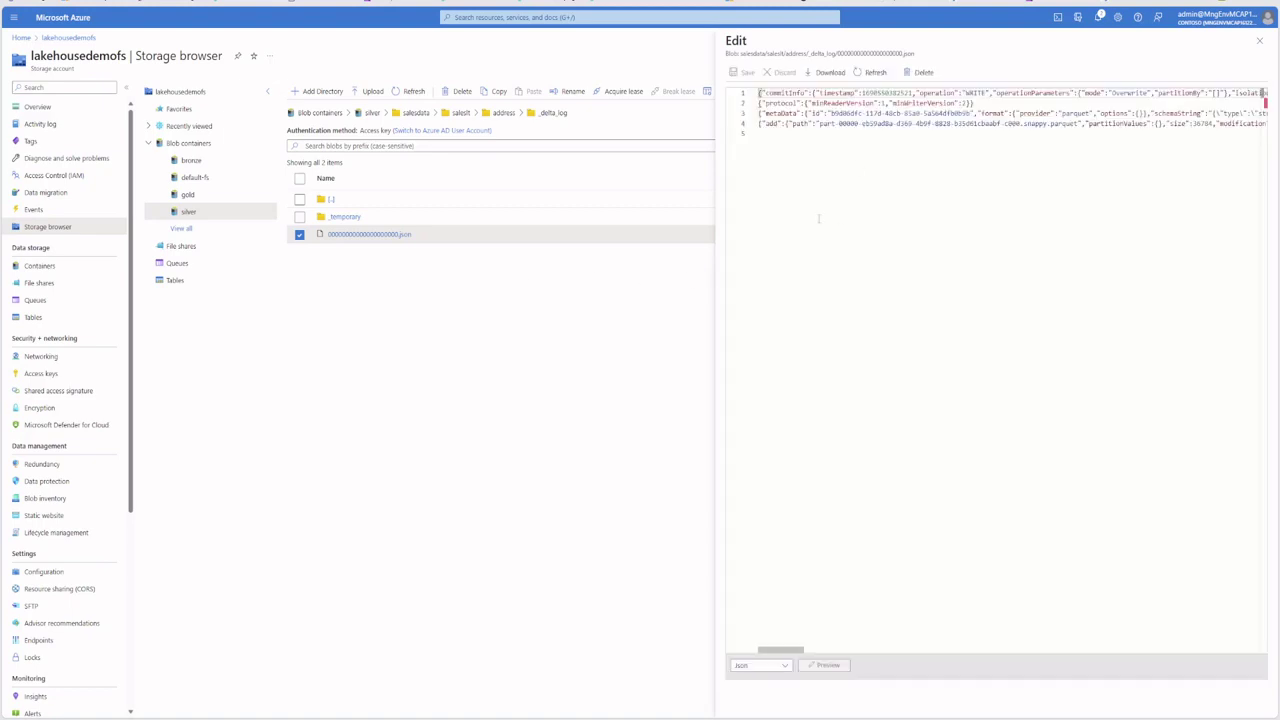
pyautogui.click(1259, 40)
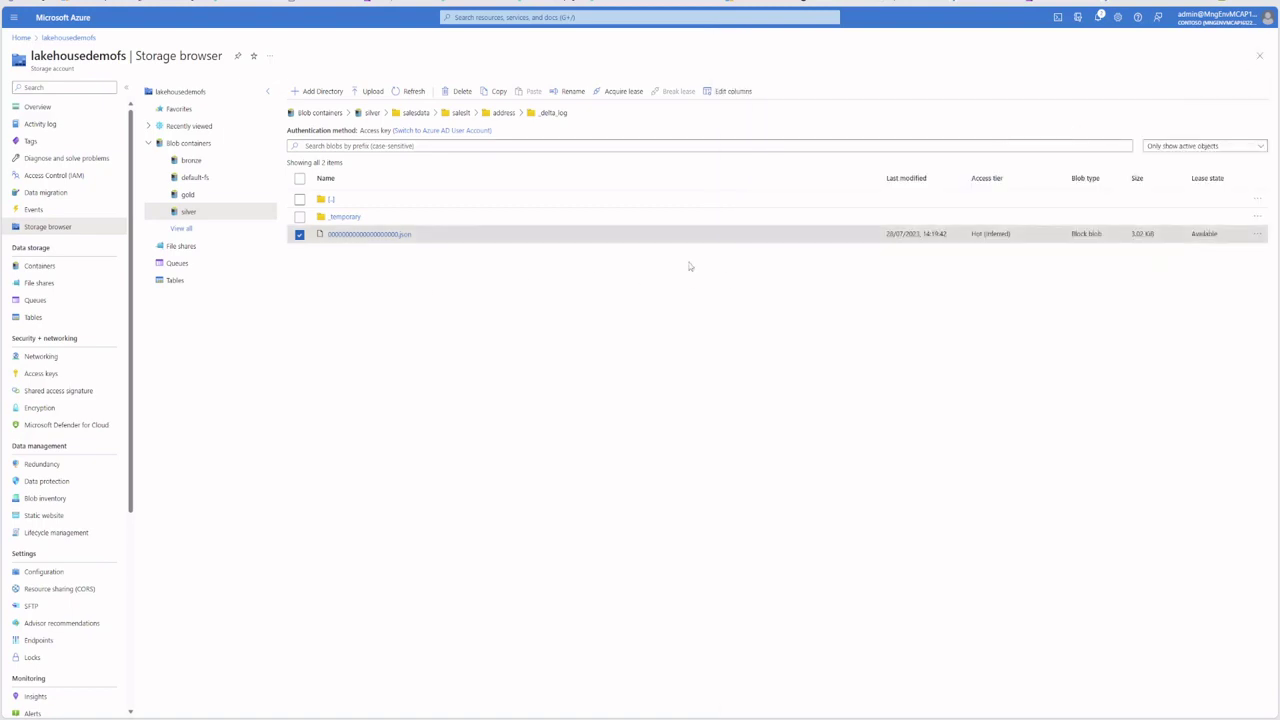
# Delete the salesdata directory from the silver container
pyautogui.click(412, 113)
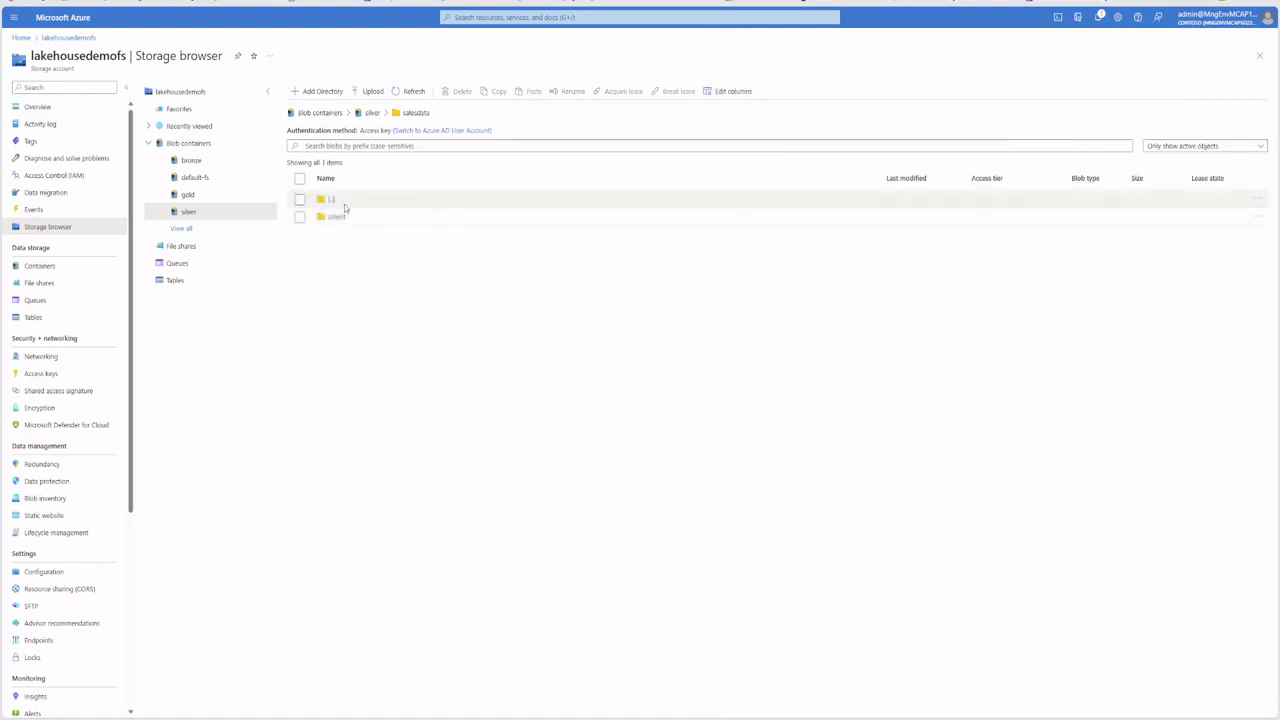
pyautogui.click(328, 199)
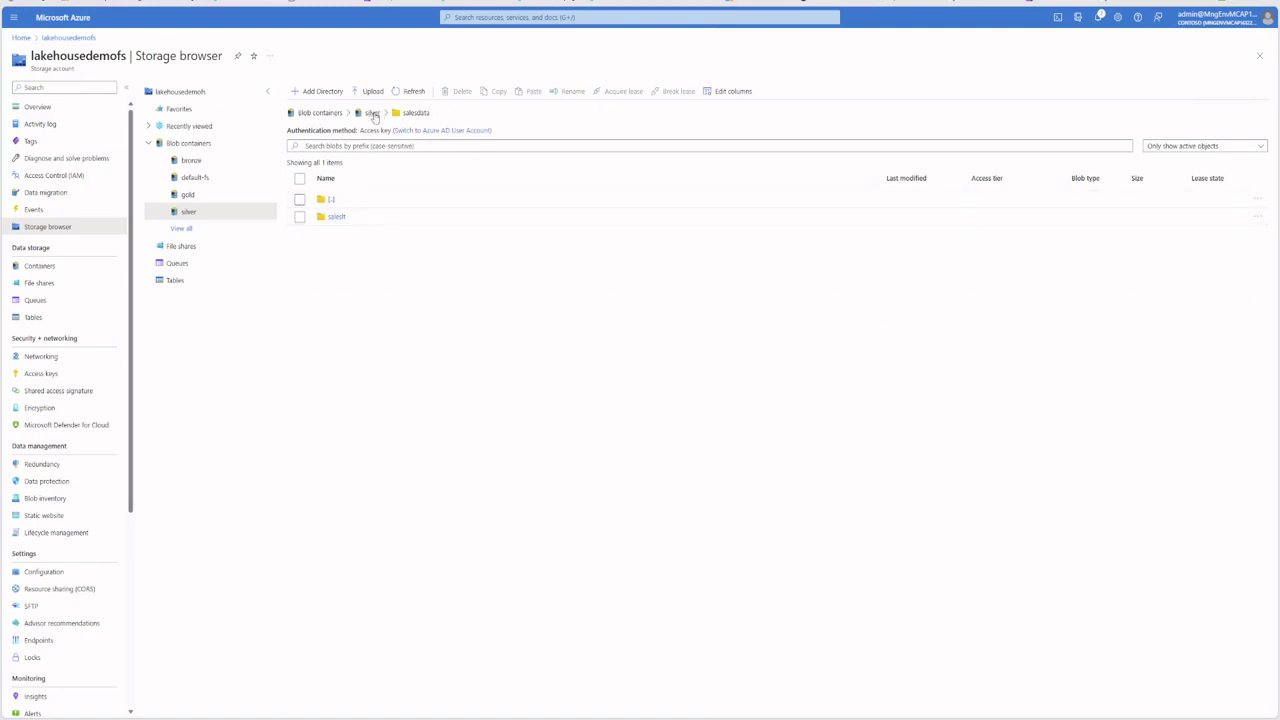
pyautogui.click(299, 199)
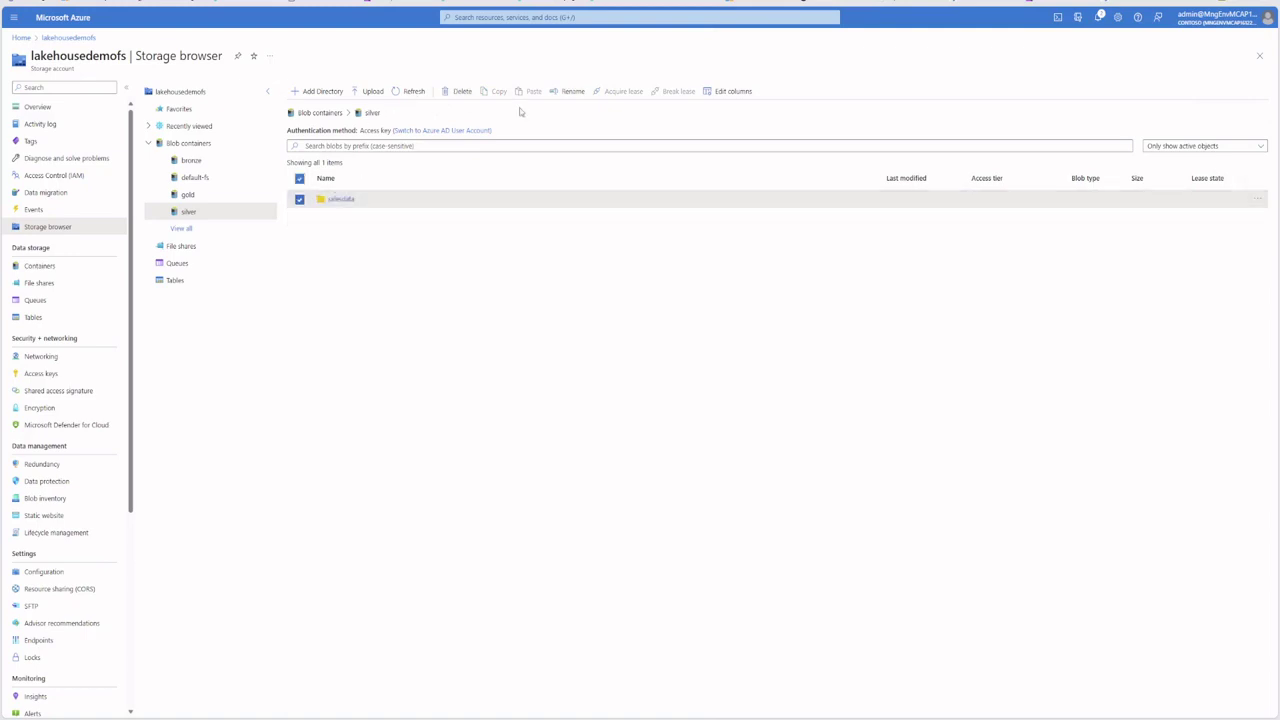
pyautogui.click(461, 91)
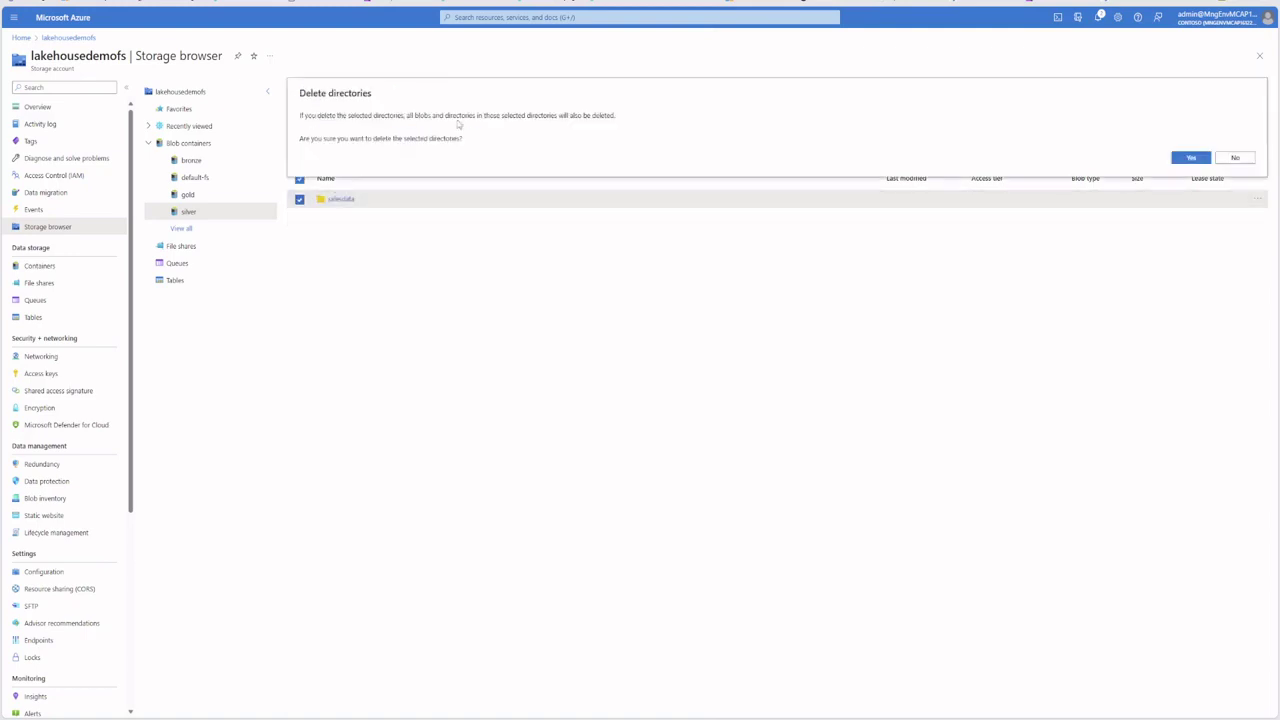
pyautogui.click(1184, 158)
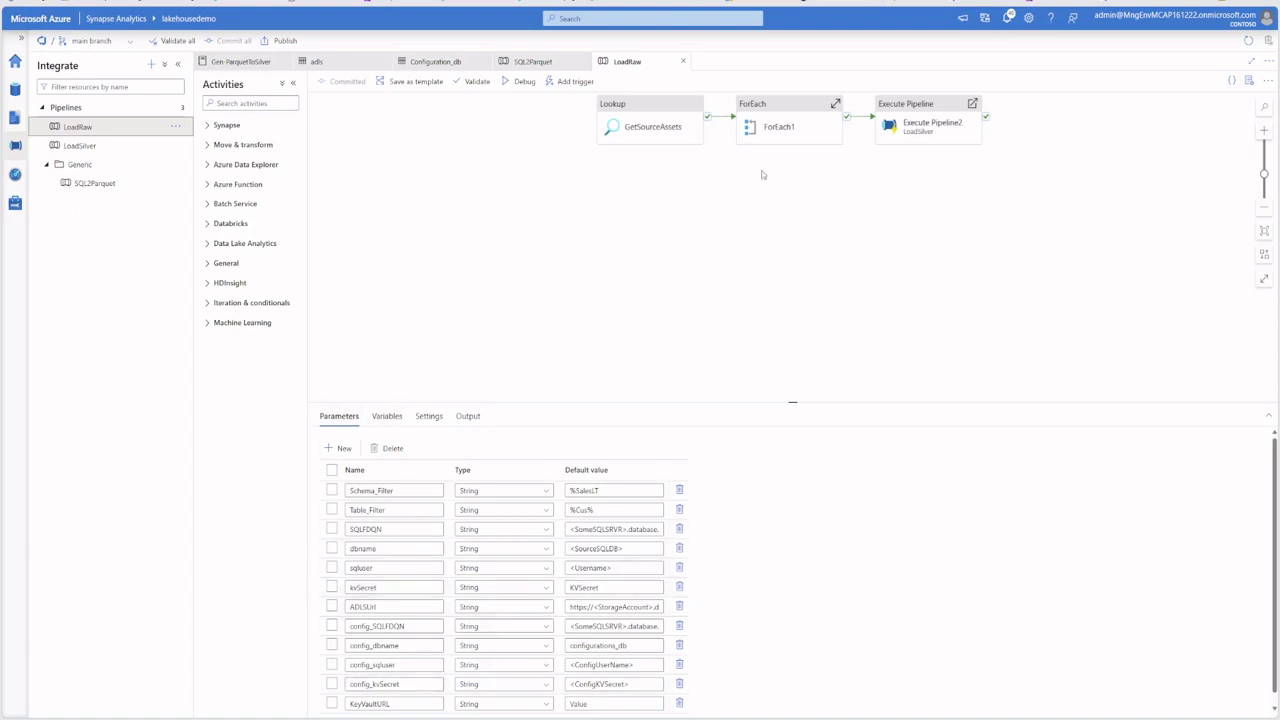
# Review the default values of the LoadRaw pipeline's Schema_Filter, Table_Filter and SQLFDQN parameters
pyautogui.scroll(-1, 766, 469)
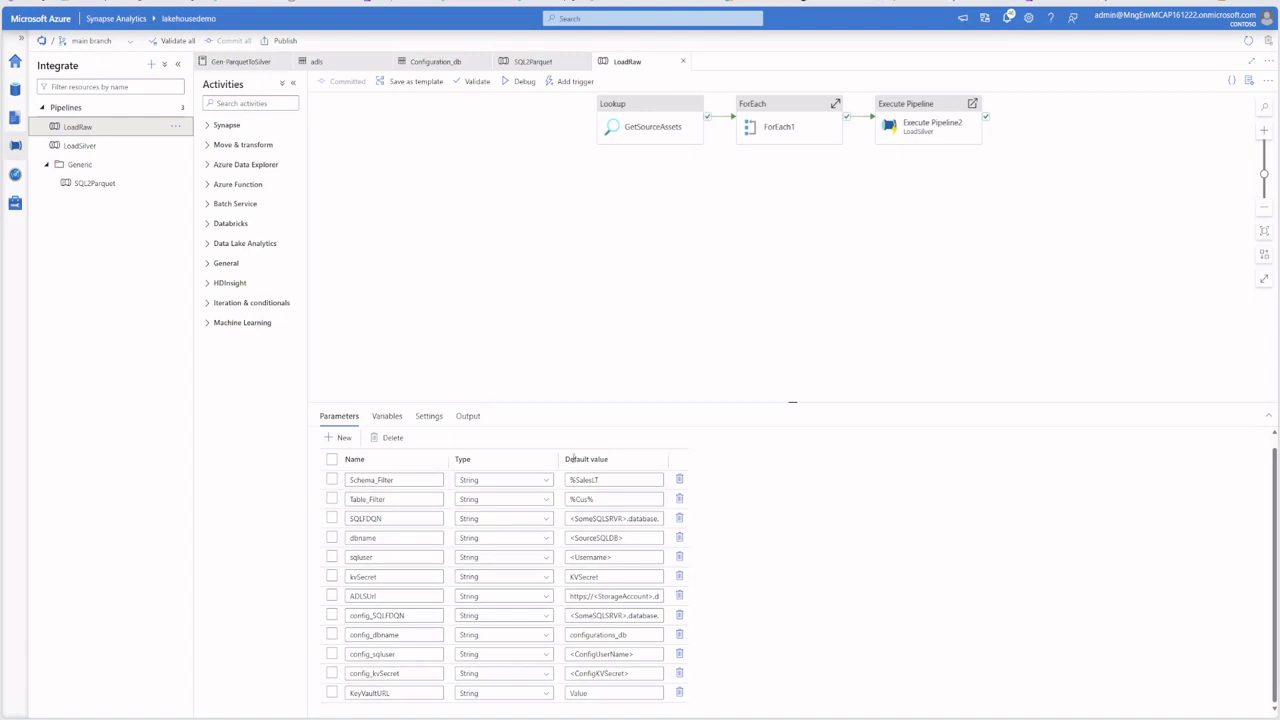
pyautogui.click(596, 480)
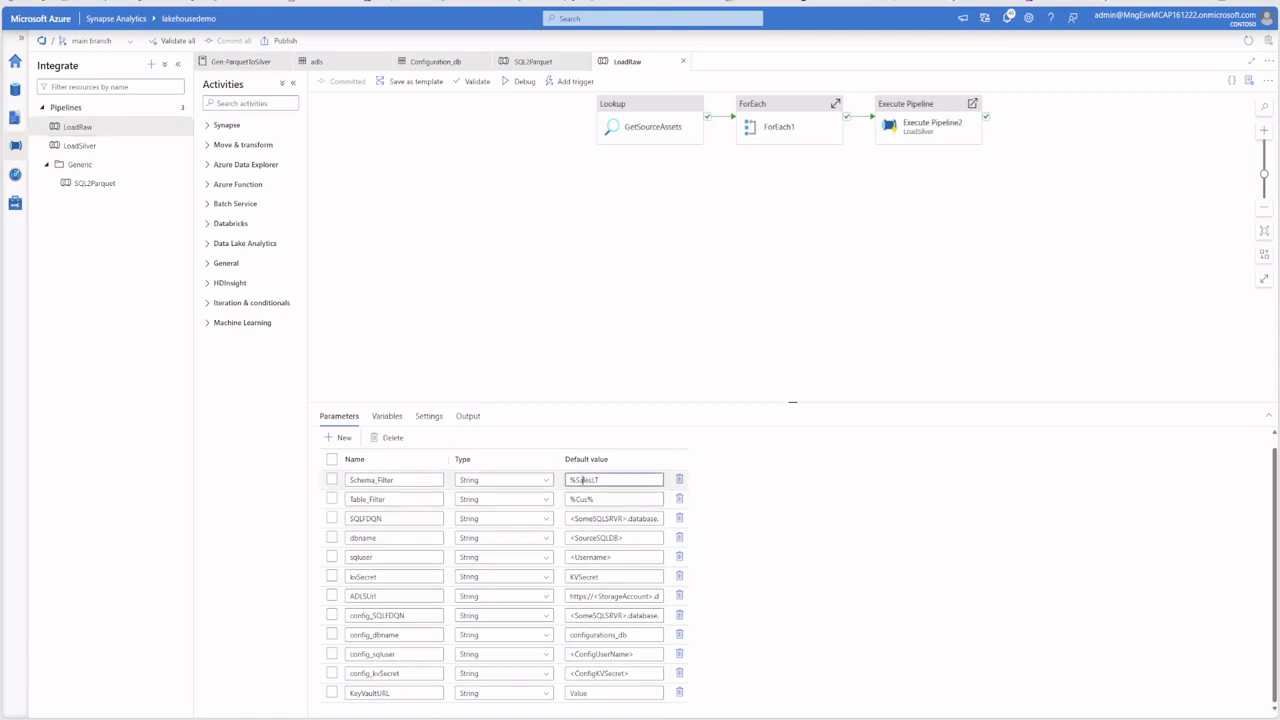
pyautogui.click(819, 506)
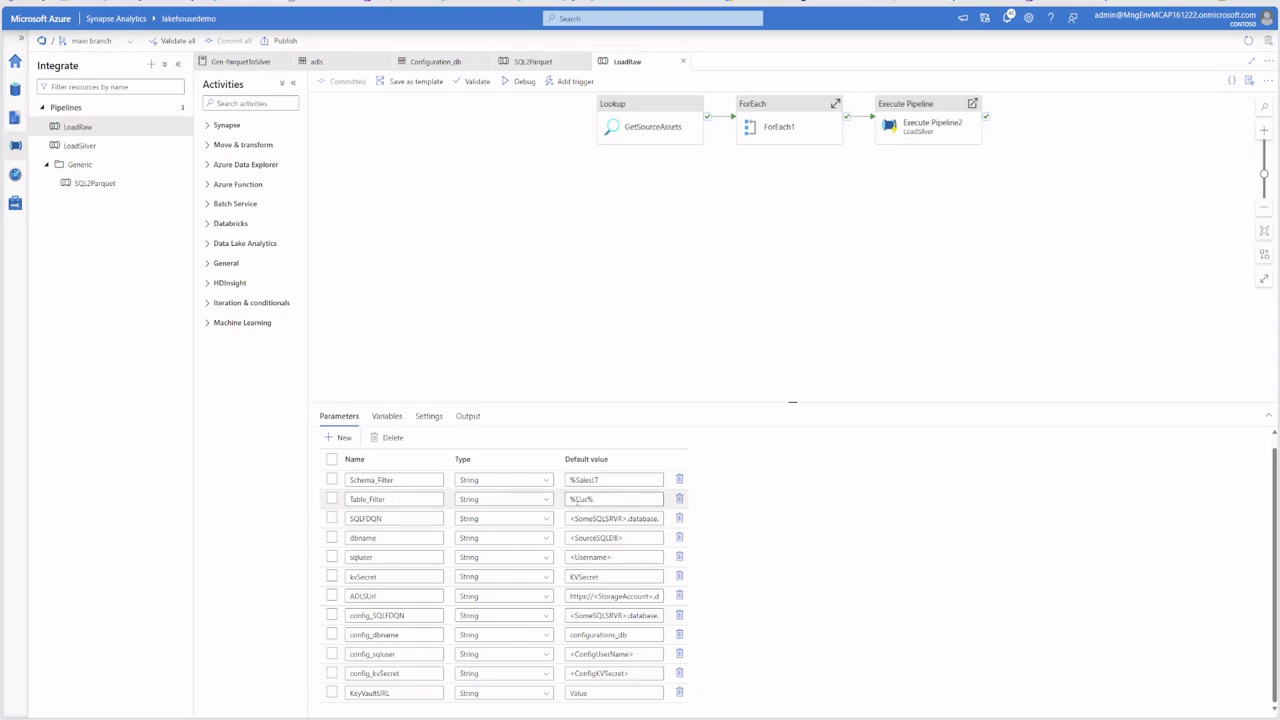
pyautogui.doubleClick(581, 499)
pyautogui.click(594, 518)
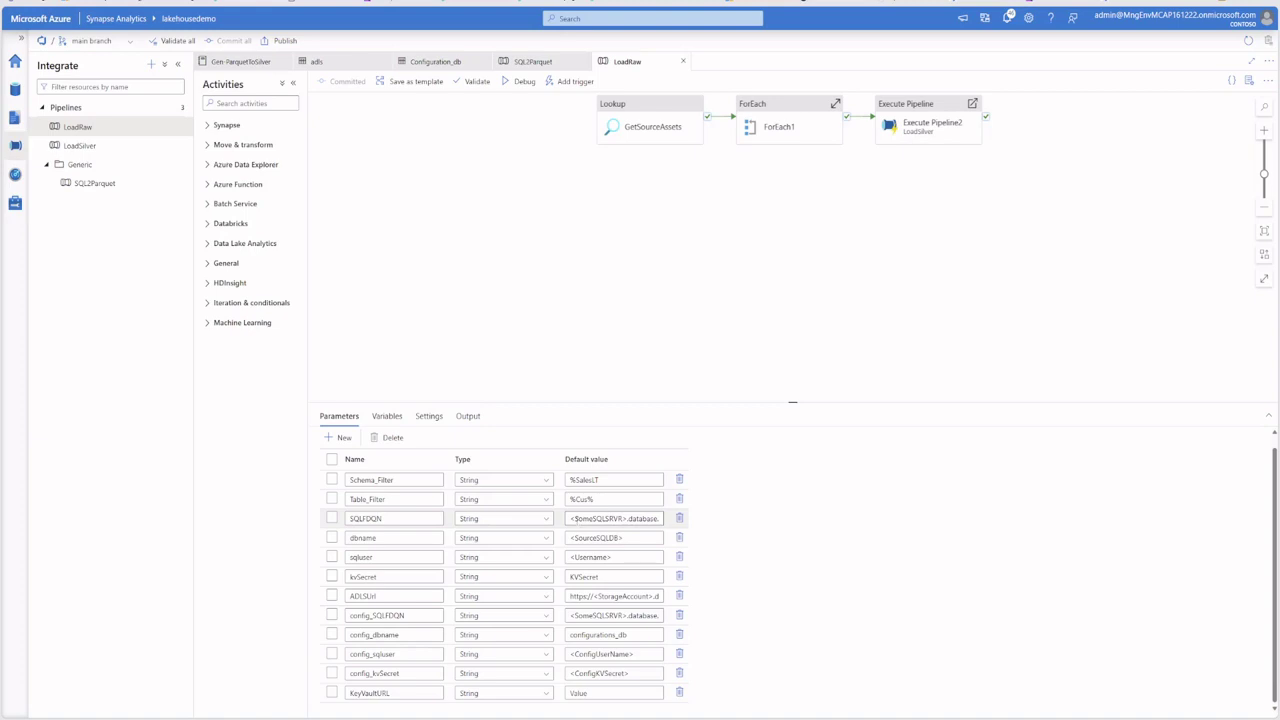
pyautogui.moveTo(657, 518); pyautogui.dragTo(706, 513)
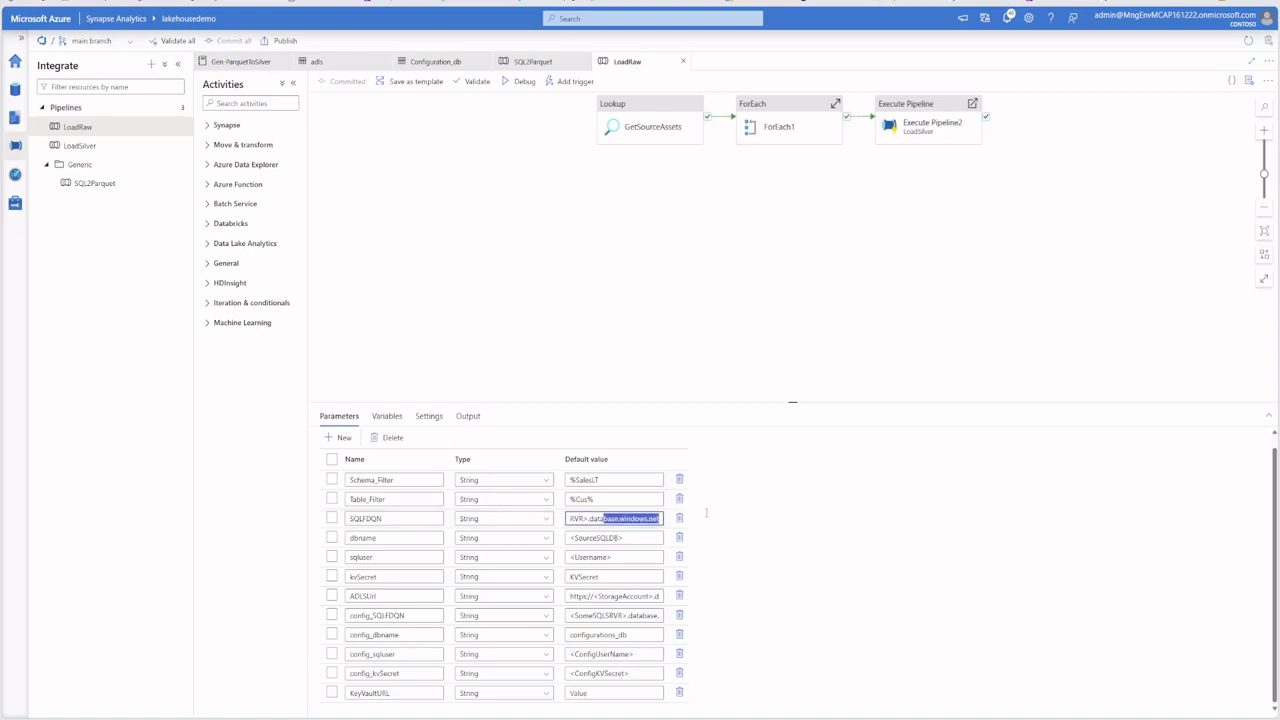
pyautogui.click(760, 517)
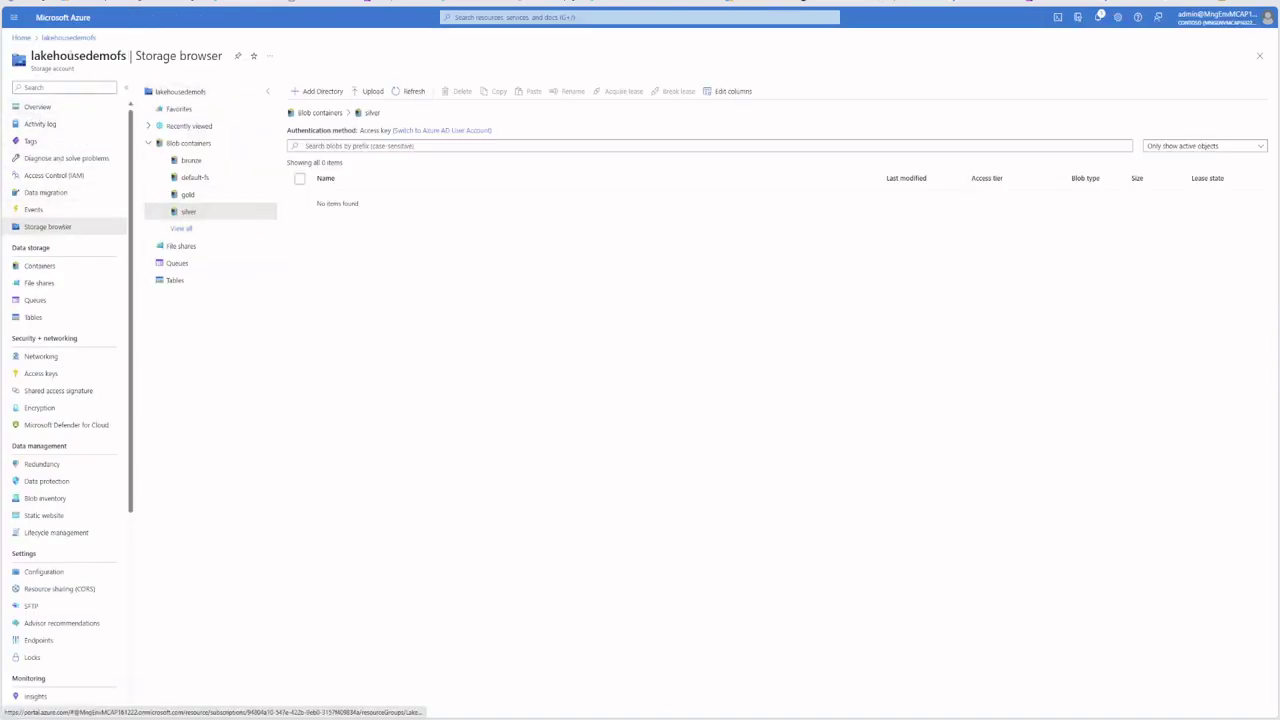
# Copy the Vault URI of the sharedkv001 key vault in the Azure portal and paste it as LoadRaw's KeyVaultURL default value
pyautogui.click(22, 38)
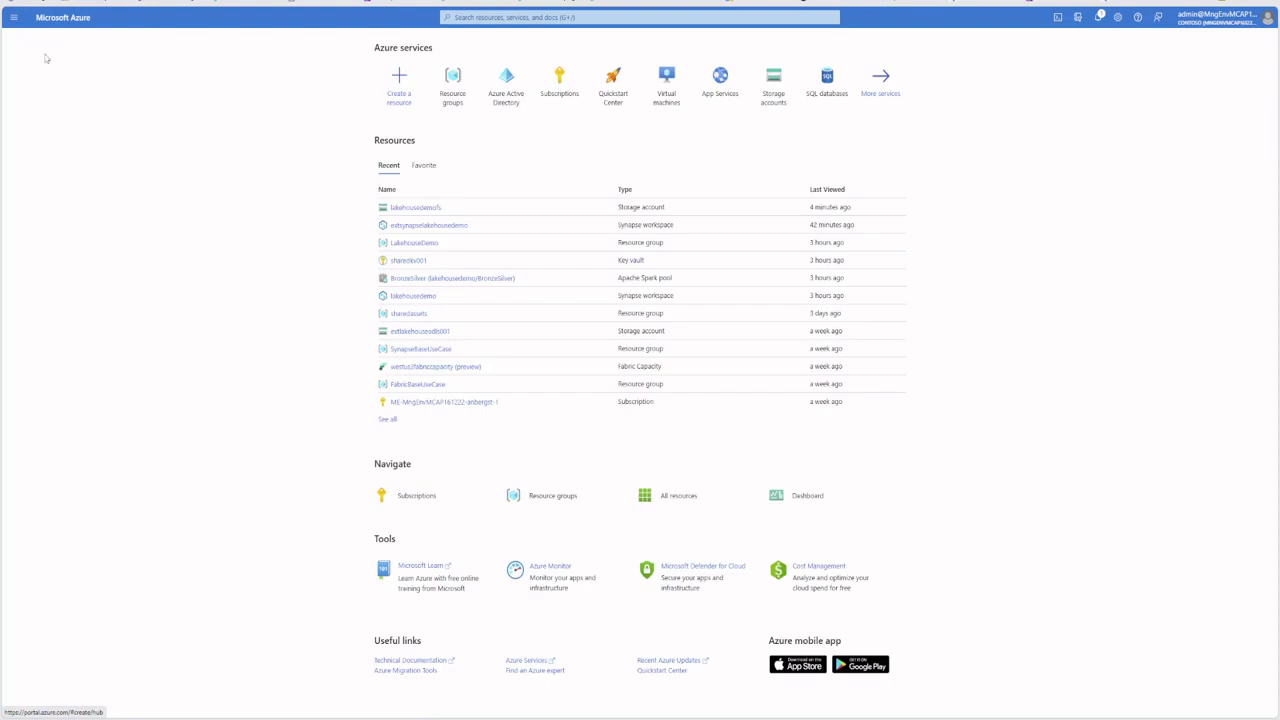
pyautogui.click(418, 262)
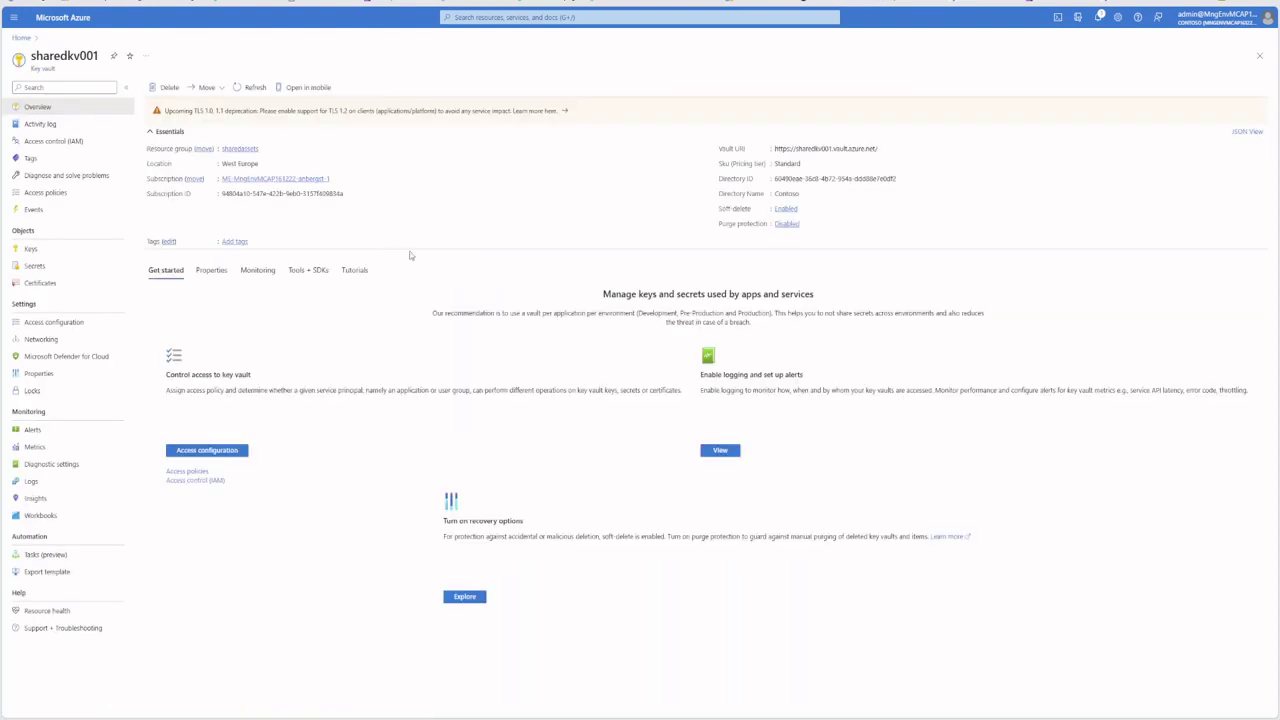
pyautogui.click(883, 148)
pyautogui.moveTo(880, 148)
pyautogui.mouseDown()
pyautogui.moveTo(798, 152)
pyautogui.moveTo(878, 149)
pyautogui.mouseUp()
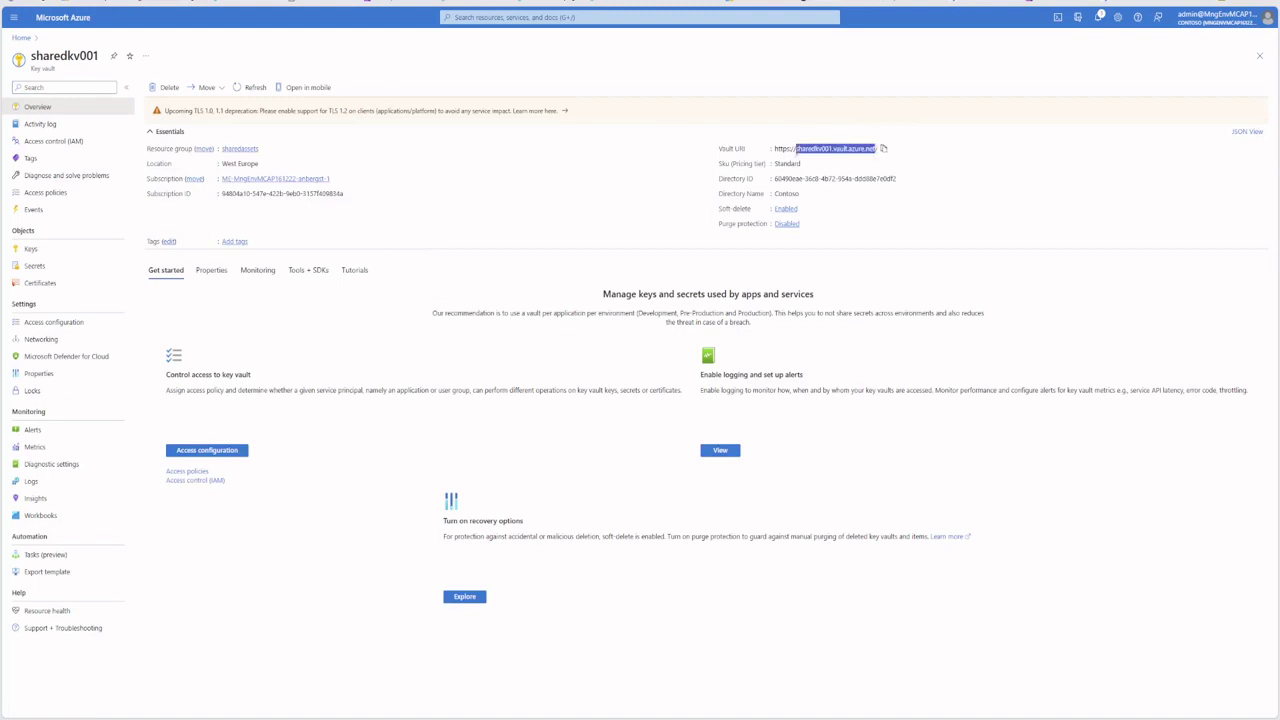
pyautogui.click(883, 148)
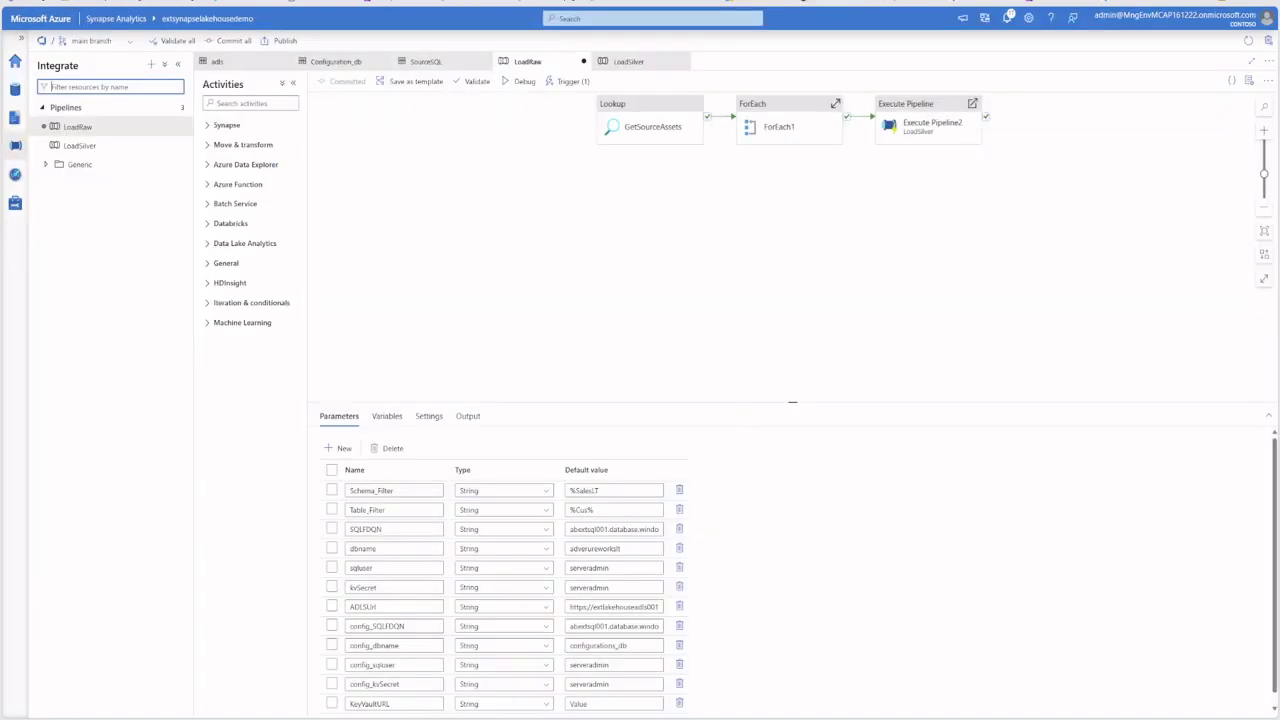
pyautogui.click(608, 692)
pyautogui.hotkey('ctrl', 'v')
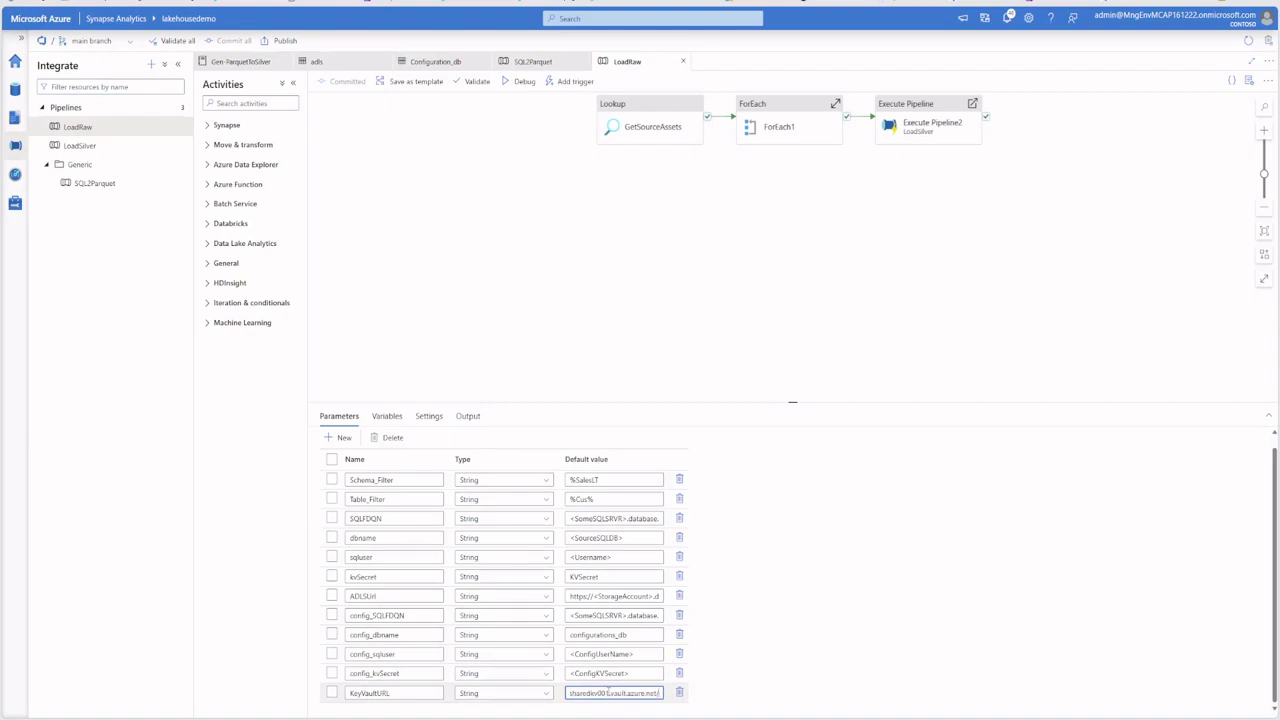
pyautogui.click(751, 620)
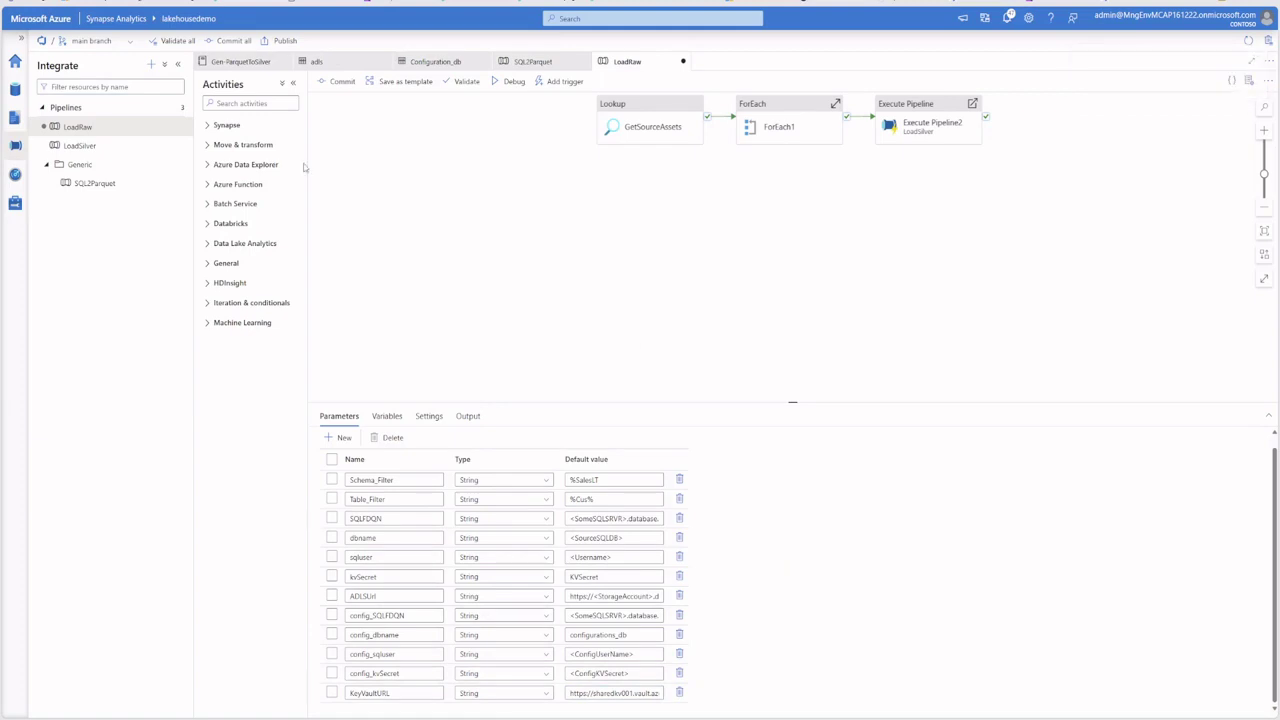
# Inspect the keyvault01 linked service's base URL and parameter settings, closing it without changes
pyautogui.click(15, 203)
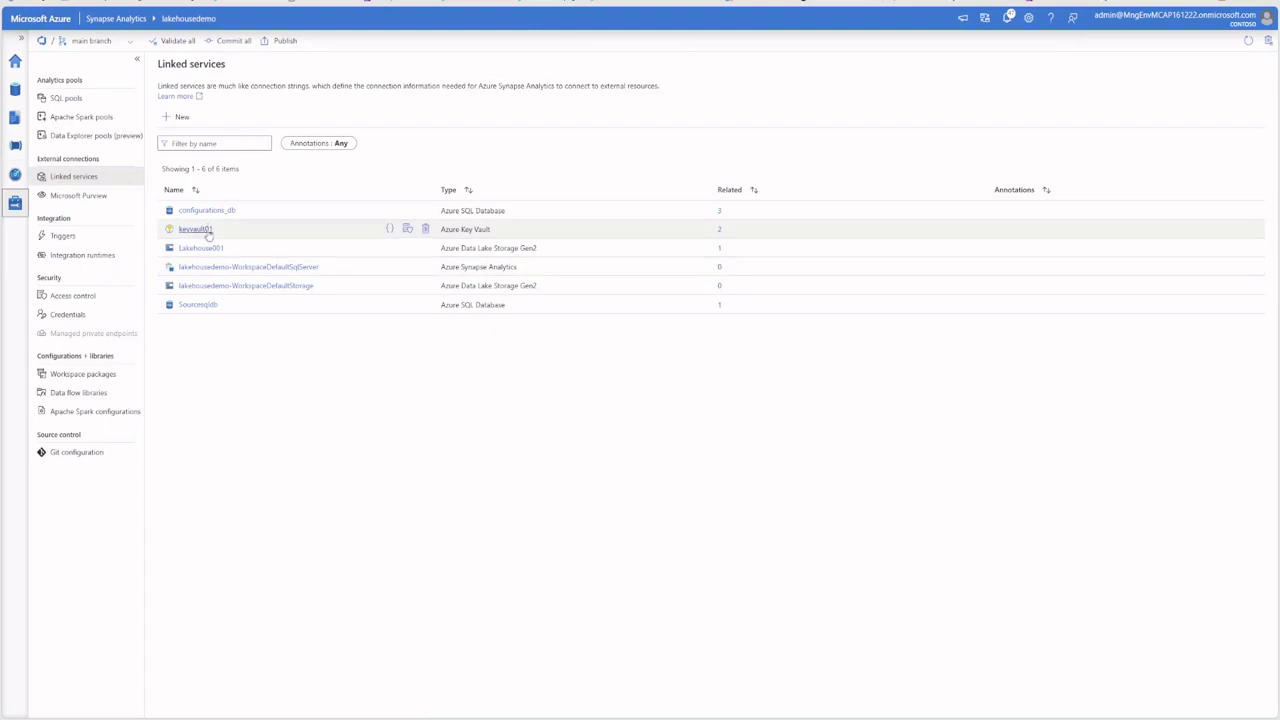
pyautogui.click(200, 230)
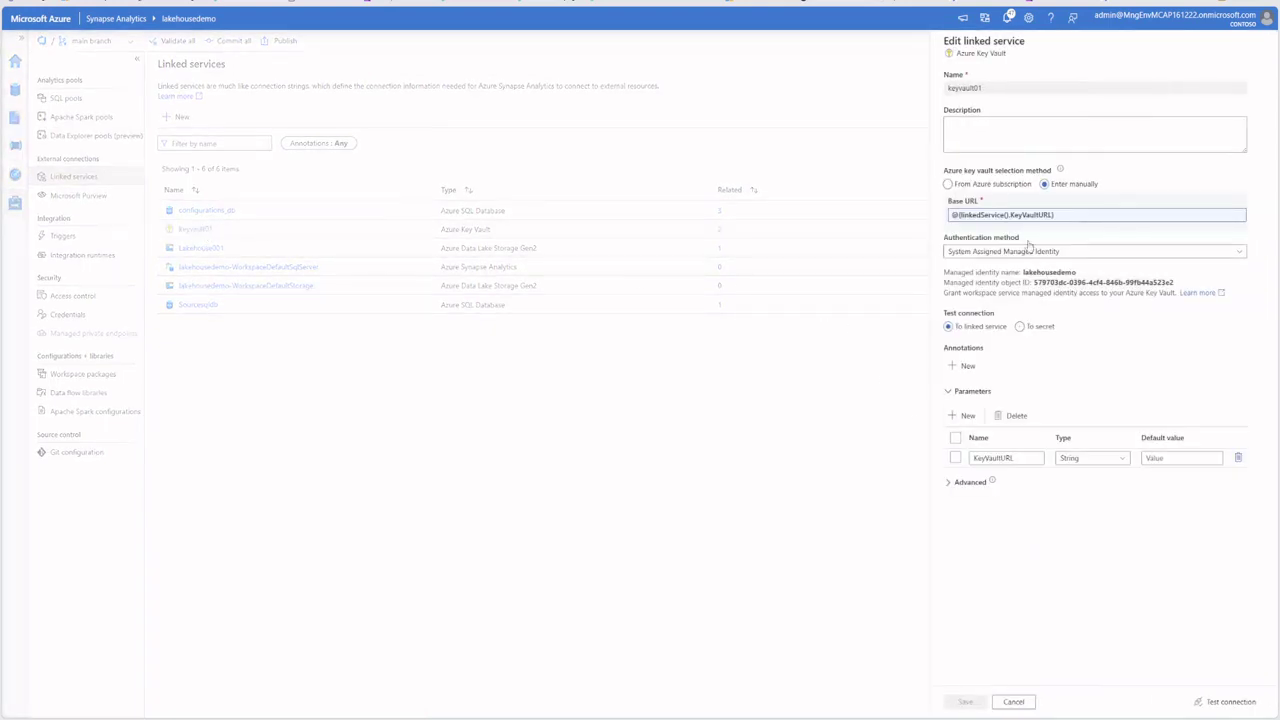
pyautogui.click(1013, 701)
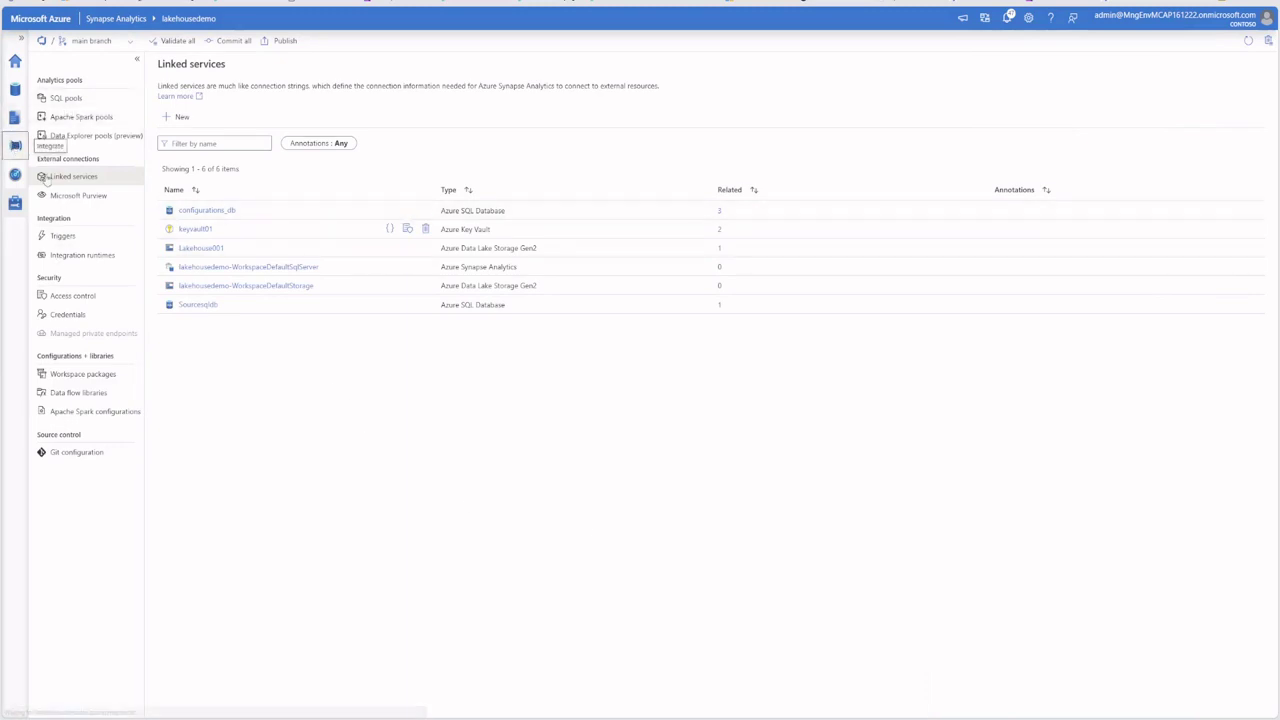
# Set the default values of LoadRaw's config_sqluser and config_kvSecret parameters to serveradmin
pyautogui.click(15, 146)
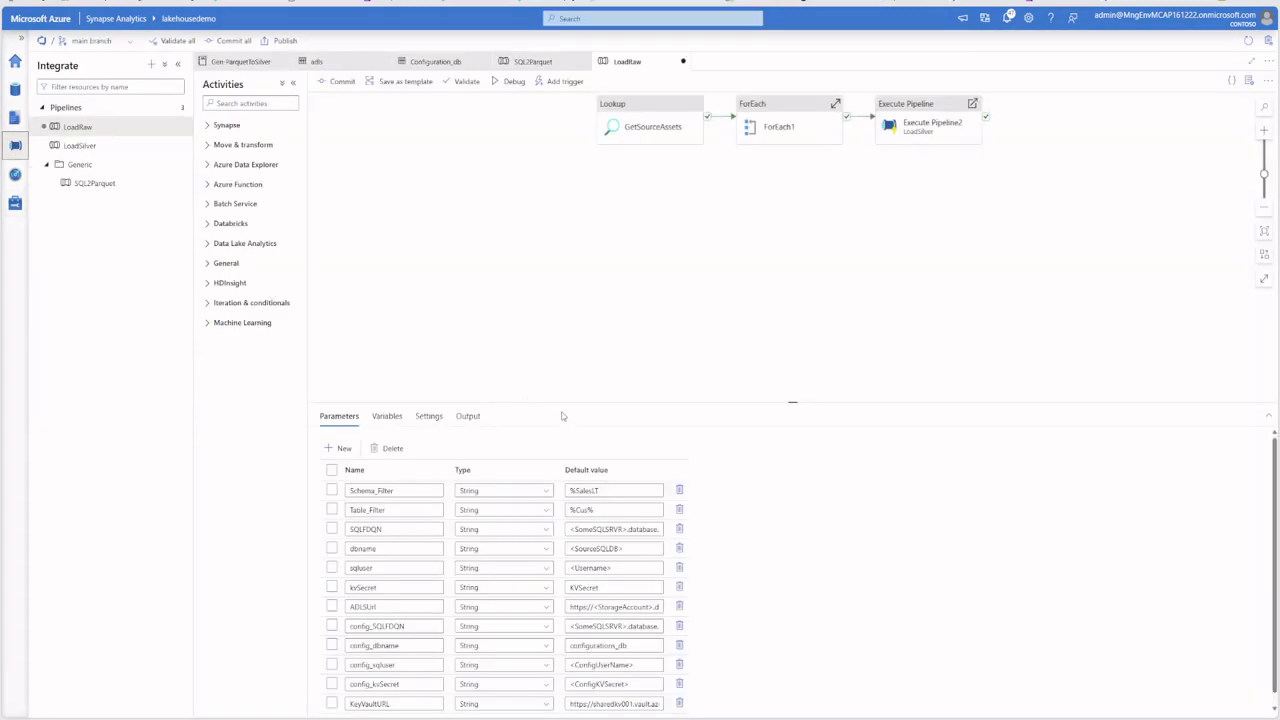
pyautogui.scroll(-1, 774, 659)
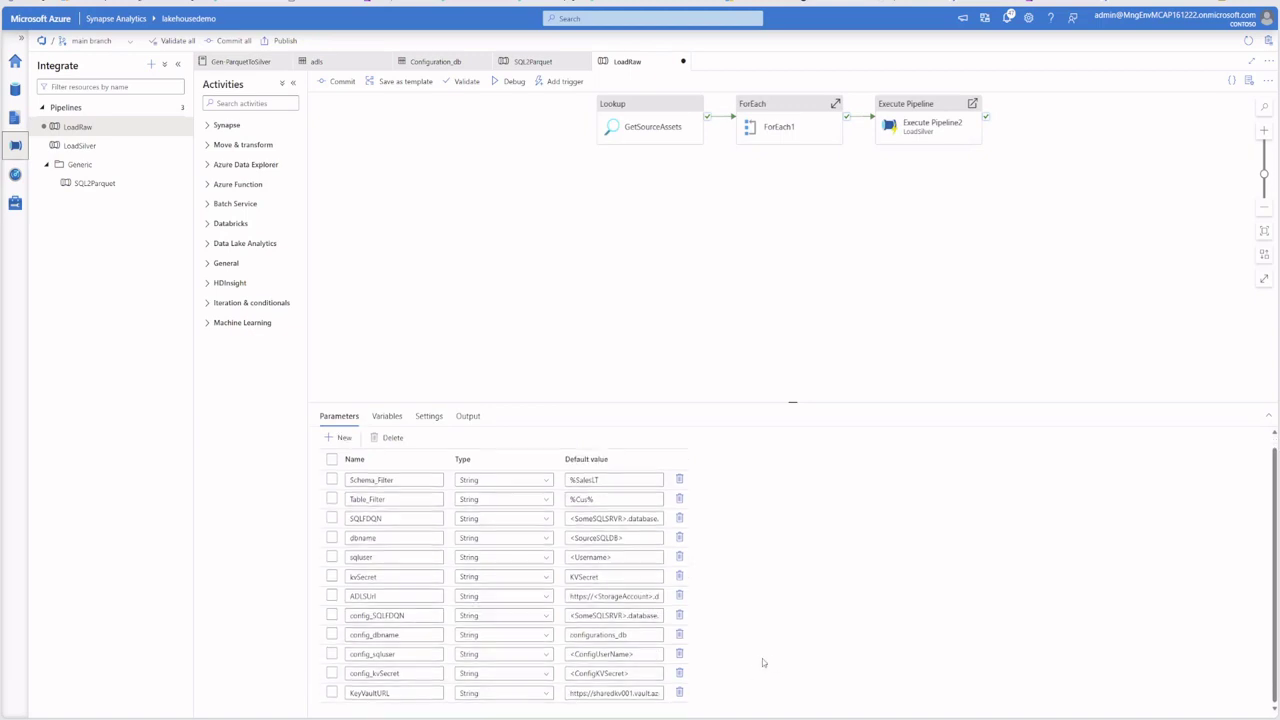
pyautogui.doubleClick(590, 654)
pyautogui.moveTo(634, 654); pyautogui.dragTo(566, 654)
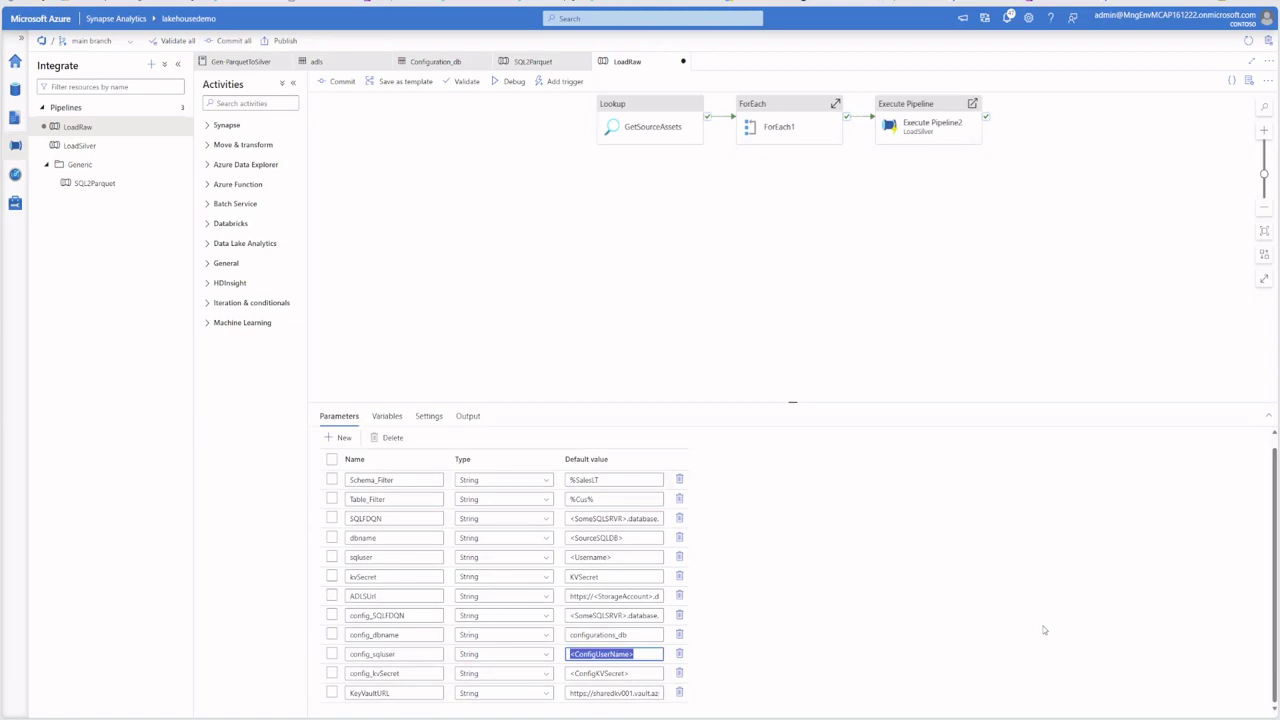
pyautogui.write('serveradmin')
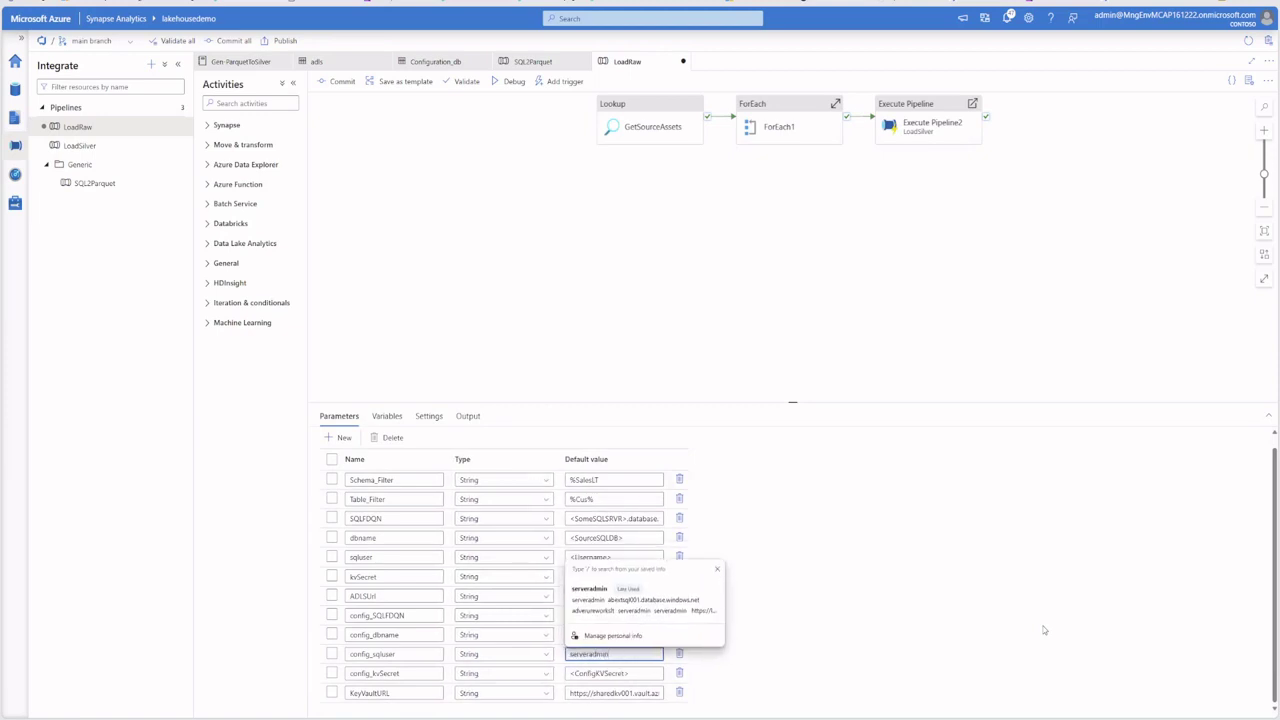
pyautogui.hotkey('shift', 'Left')
pyautogui.hotkey('shift', 'Left')
pyautogui.hotkey('shift', 'Left')
pyautogui.hotkey('shift', 'Left')
pyautogui.hotkey('shift', 'Left')
pyautogui.hotkey('shift', 'Left')
pyautogui.hotkey('shift', 'Left')
pyautogui.hotkey('shift', 'Left')
pyautogui.hotkey('shift', 'Left')
pyautogui.click(1043, 630)
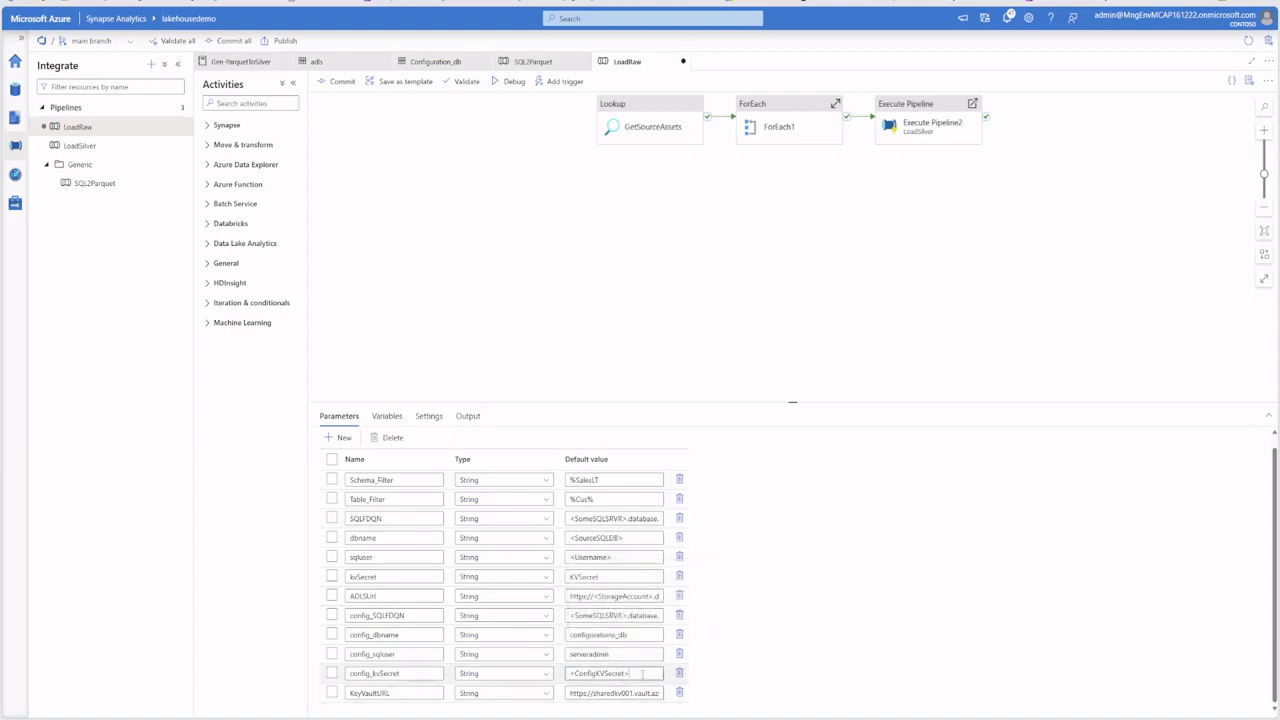
pyautogui.moveTo(655, 673); pyautogui.dragTo(571, 673)
pyautogui.hotkey('ctrl', 'v')
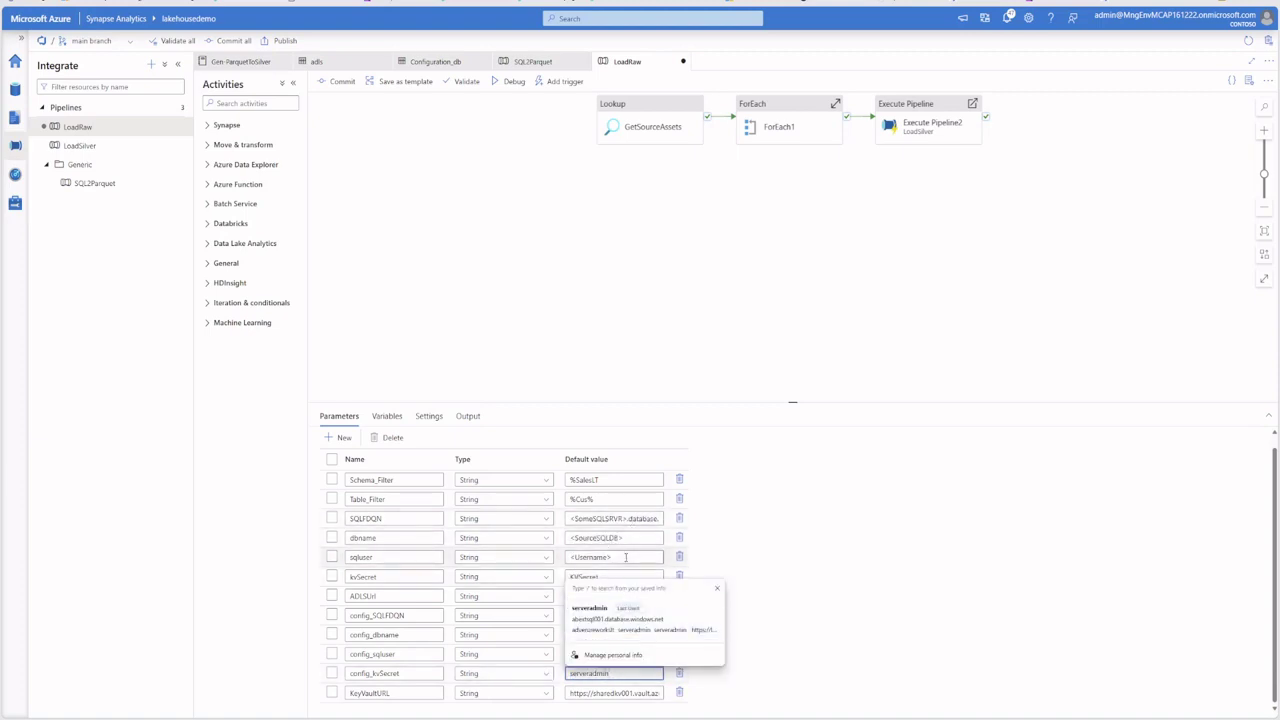
# Set the default values of the sqluser and kvSecret parameters to serveradmin
pyautogui.click(625, 557)
pyautogui.moveTo(625, 557); pyautogui.dragTo(500, 554)
pyautogui.hotkey('ctrl', 'v')
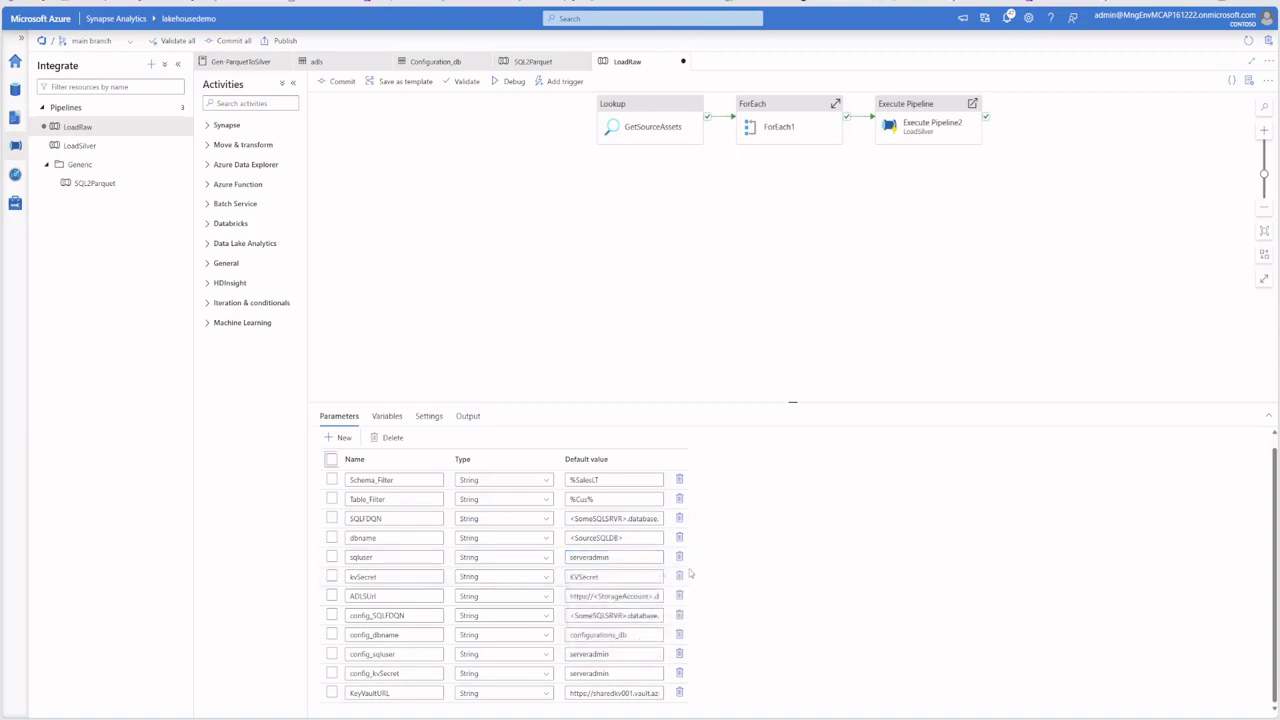
pyautogui.moveTo(628, 577); pyautogui.dragTo(522, 578)
pyautogui.hotkey('ctrl', 'v')
pyautogui.click(808, 563)
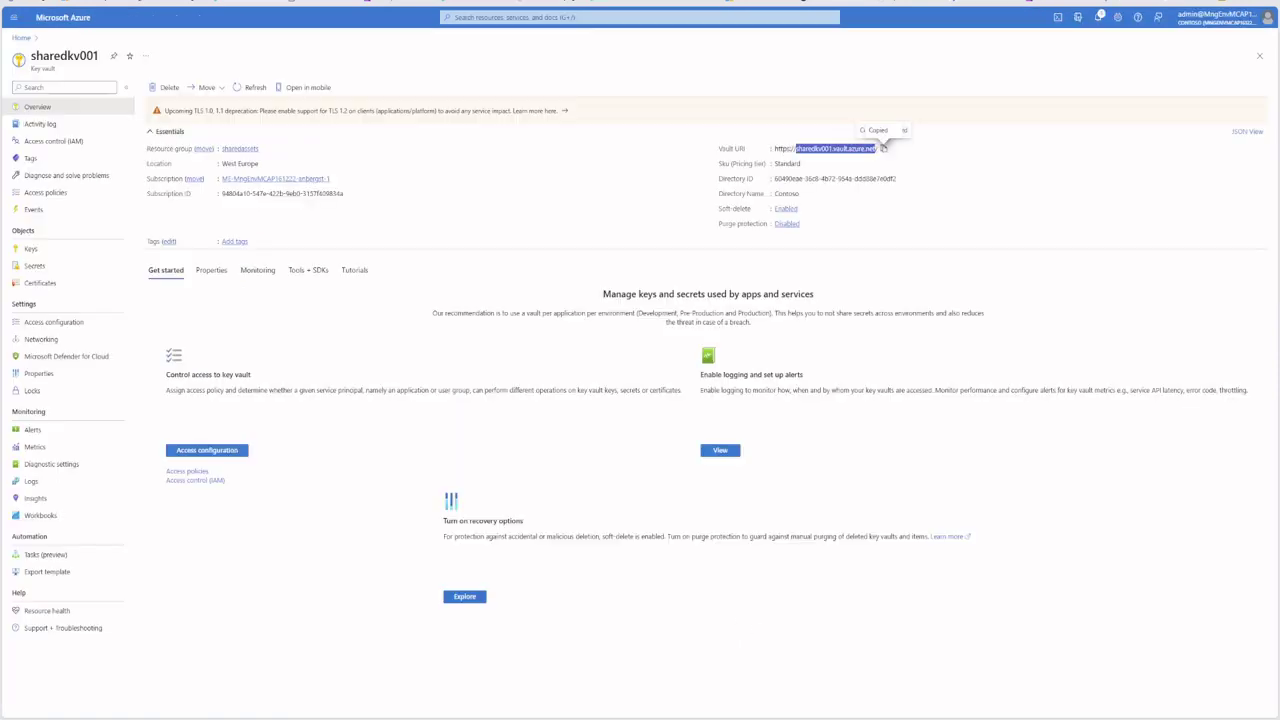
# Copy the lakehousedemofs storage account name from the Azure portal and replace the <StorageAccount> placeholder in LoadRaw's ADLSUrl default value with it
pyautogui.click(30, 40)
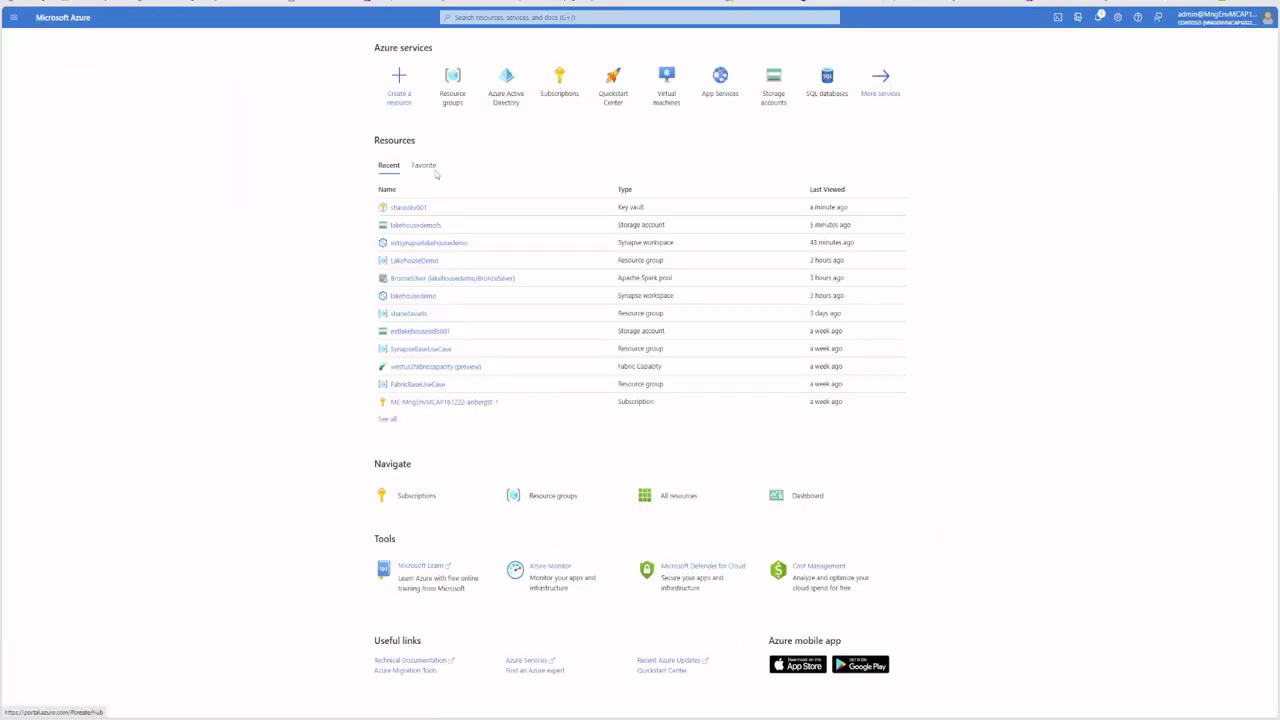
pyautogui.click(423, 228)
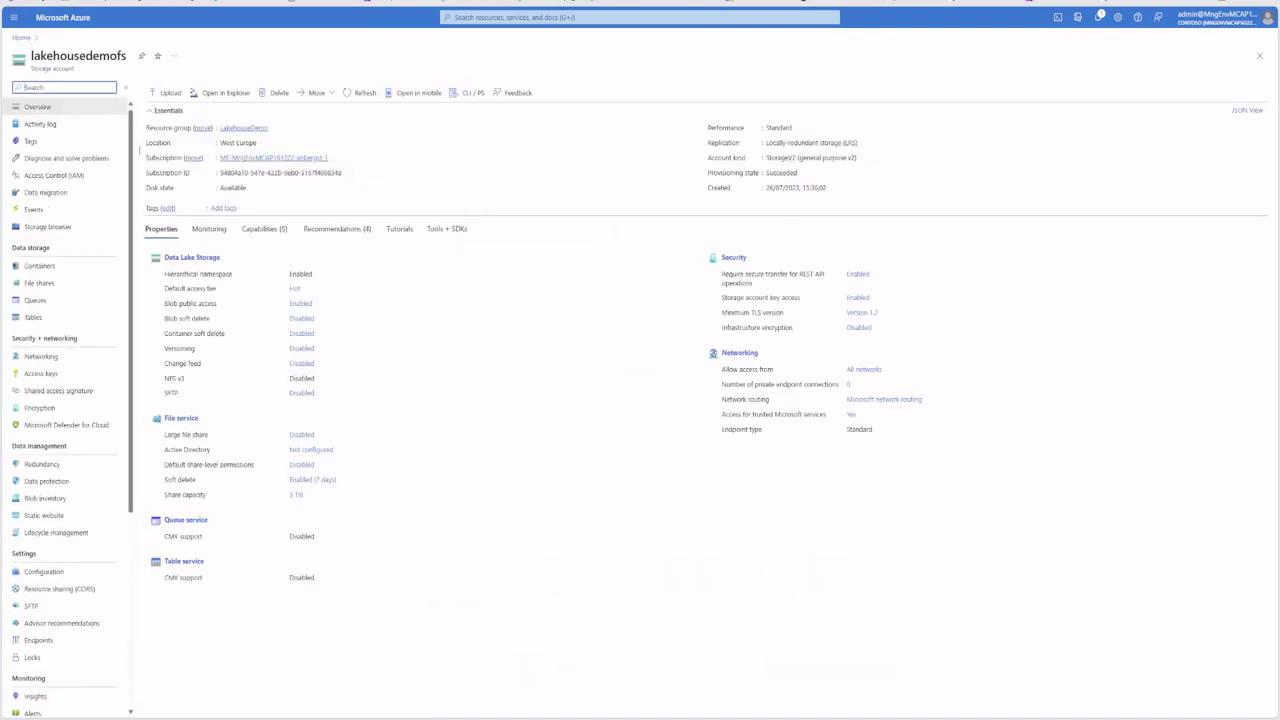
pyautogui.doubleClick(79, 57)
pyautogui.hotkey('ctrl', 'c')
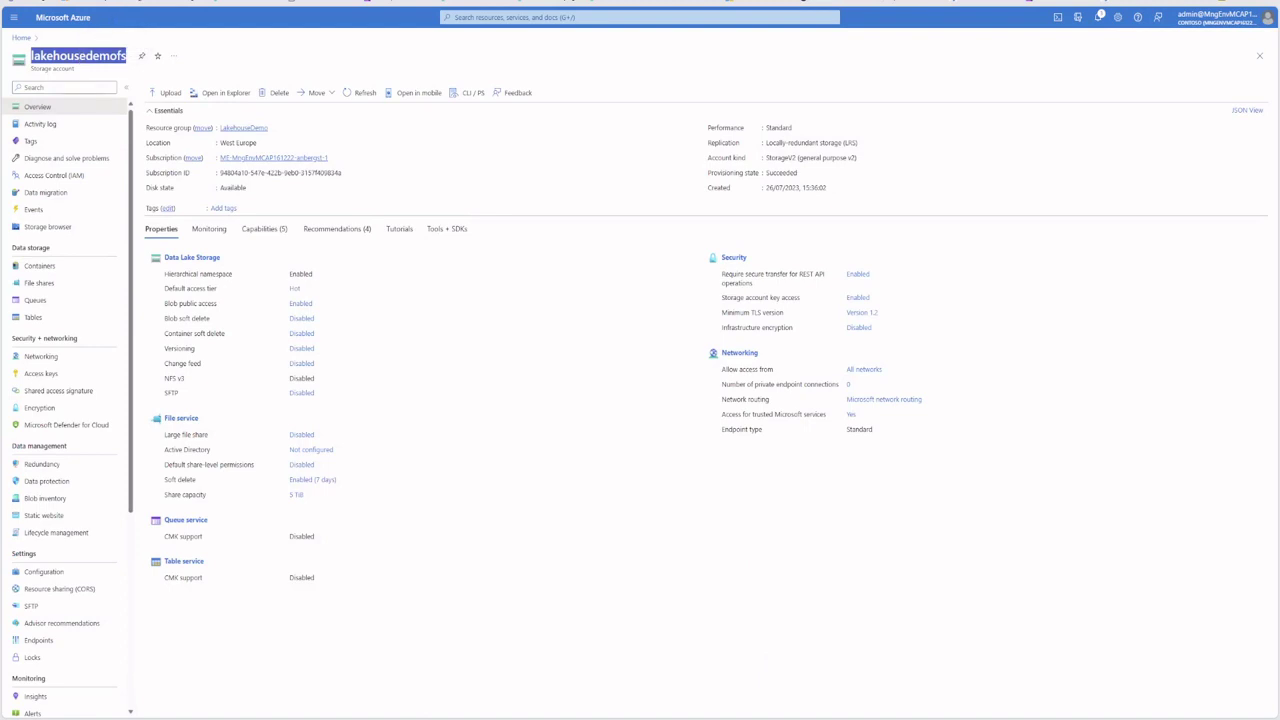
pyautogui.click(540, 1)
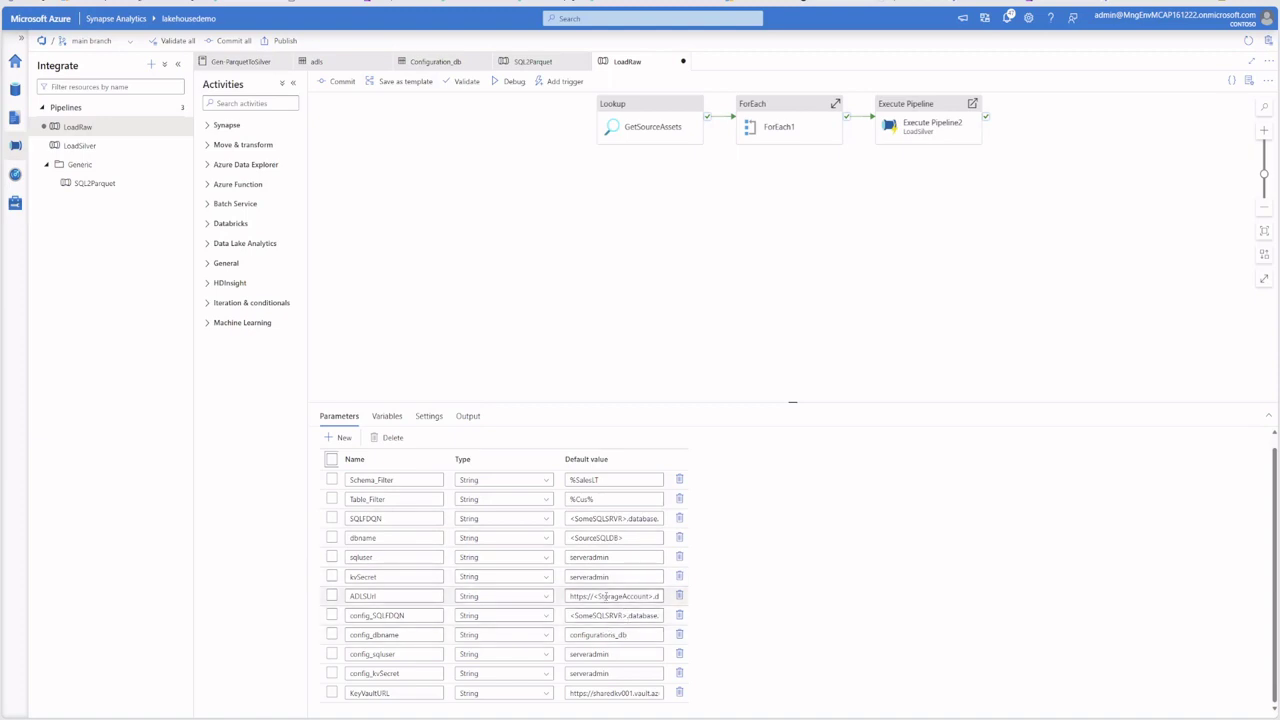
pyautogui.moveTo(593, 596); pyautogui.dragTo(607, 596)
pyautogui.moveTo(638, 596); pyautogui.dragTo(592, 596)
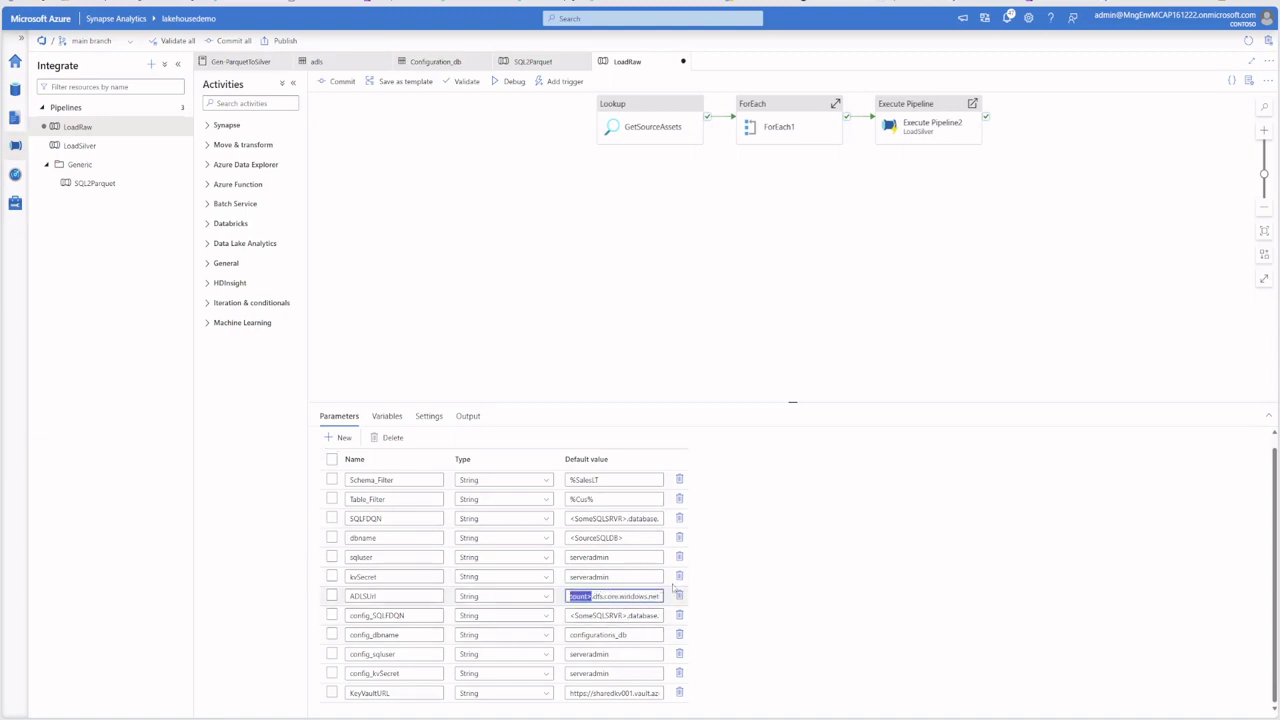
pyautogui.hotkey('ctrl', 'v')
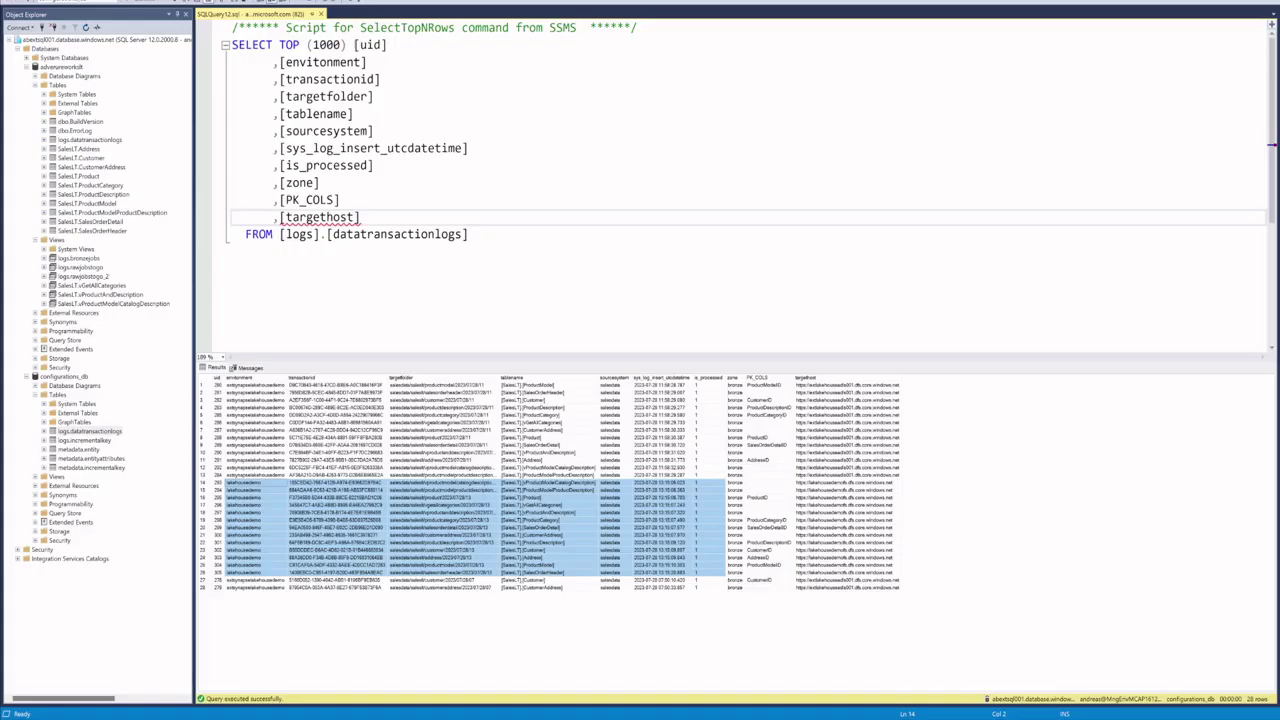
# Copy the adverureworkslt database name from SQL Server Management Studio and set it as the dbname parameter's default value
pyautogui.click(58, 68)
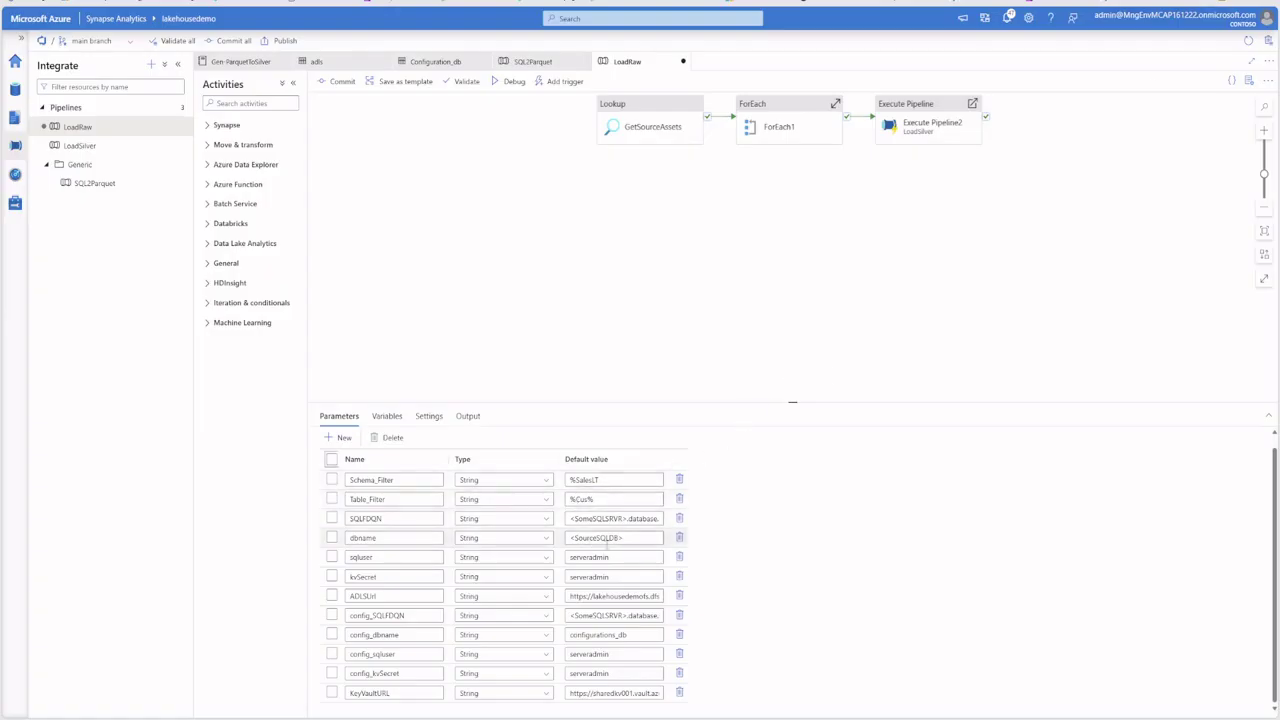
pyautogui.moveTo(637, 539); pyautogui.dragTo(557, 543)
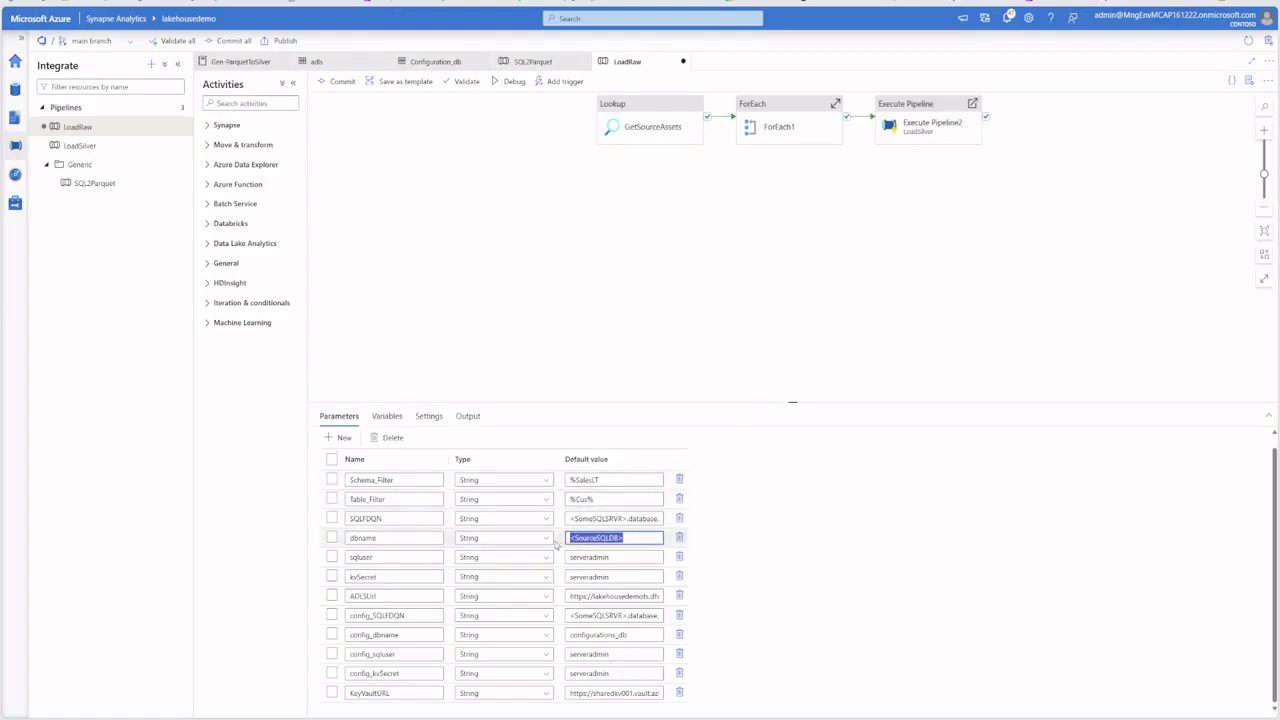
pyautogui.hotkey('ctrl', 'v')
pyautogui.click(897, 495)
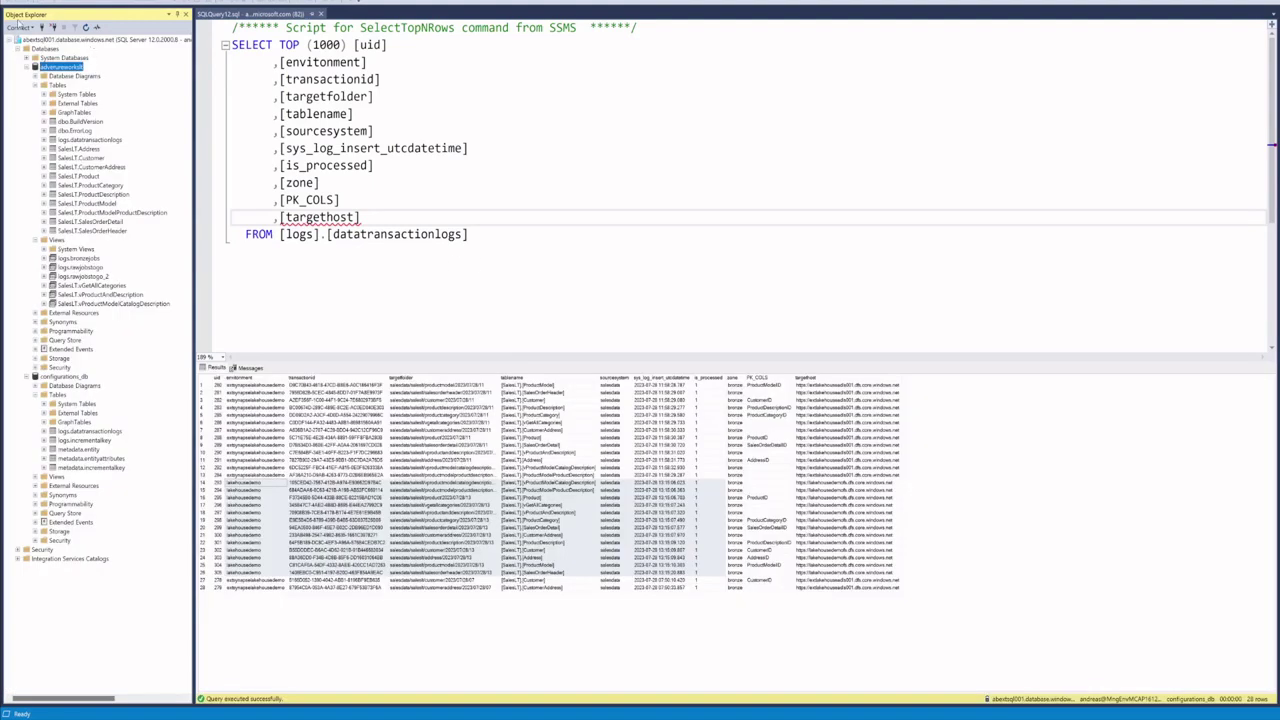
# Copy the server name from a Database Engine connection dialog in SQL Server Management Studio, cancel the connection and return to the LoadRaw pipeline
pyautogui.click(20, 28)
pyautogui.click(40, 40)
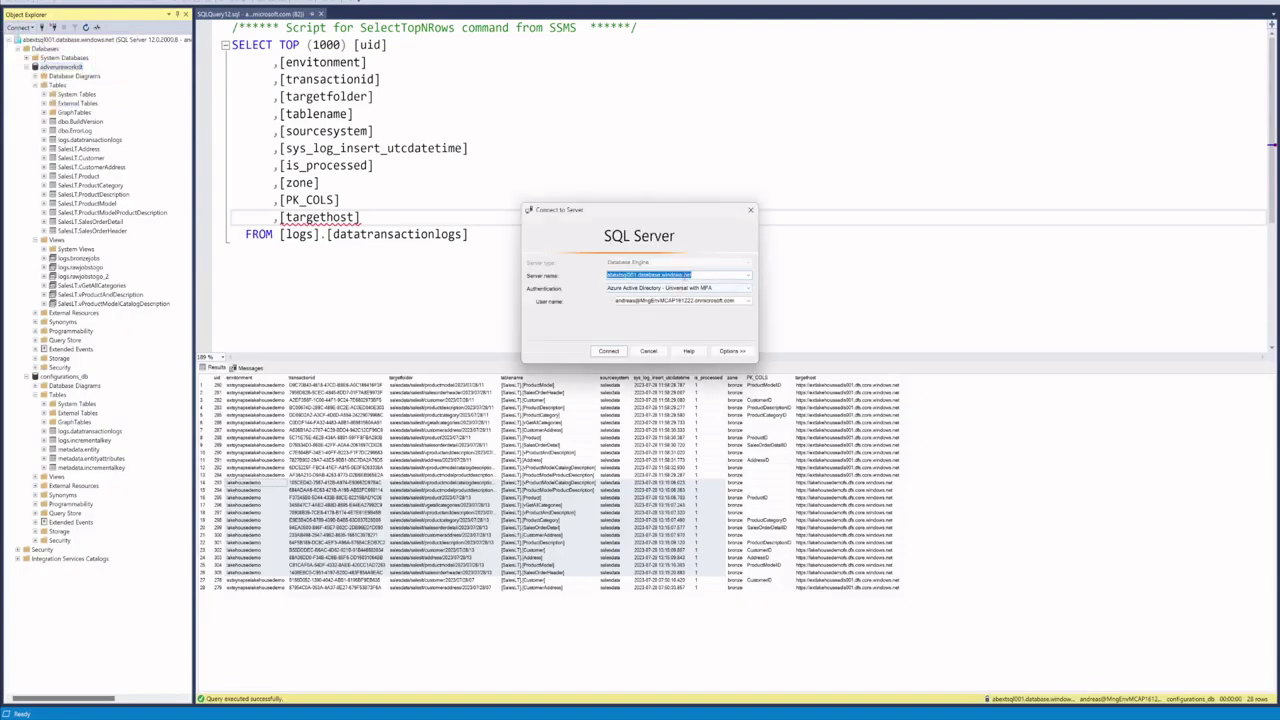
pyautogui.rightClick(685, 280)
pyautogui.click(599, 310)
pyautogui.click(659, 351)
pyautogui.click(614, 282)
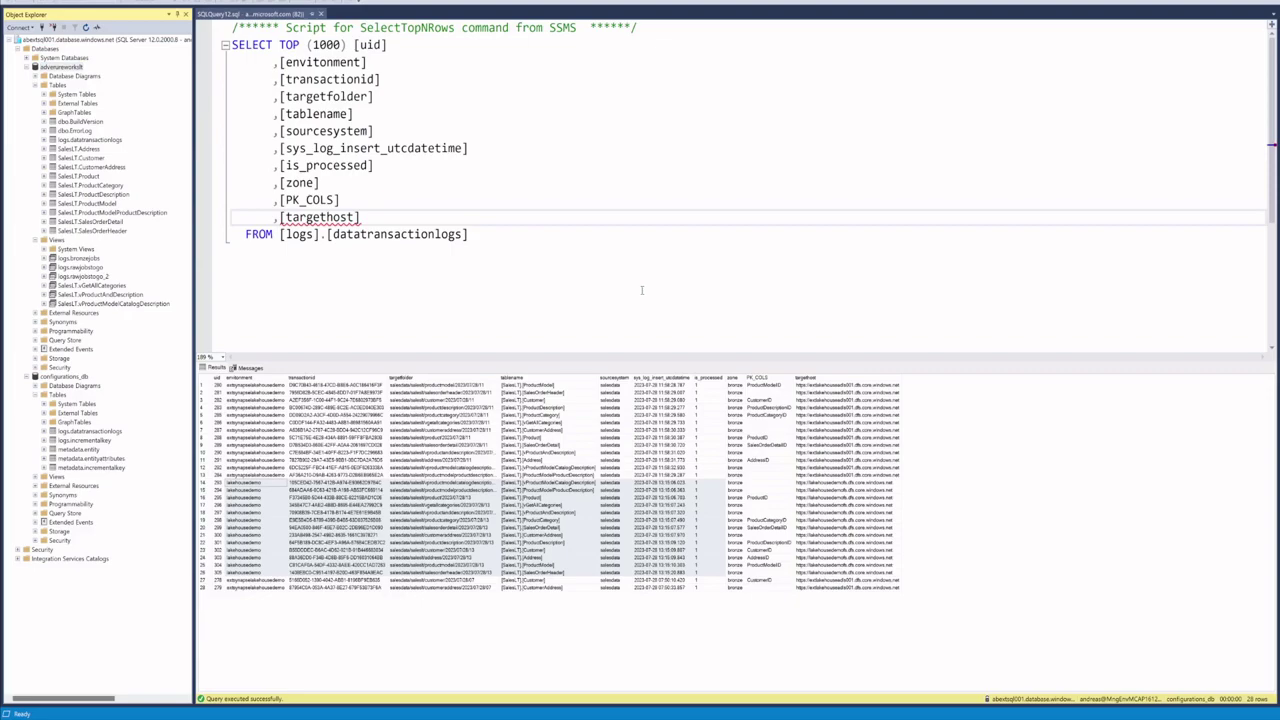
pyautogui.hotkey('alt', 'Tab')
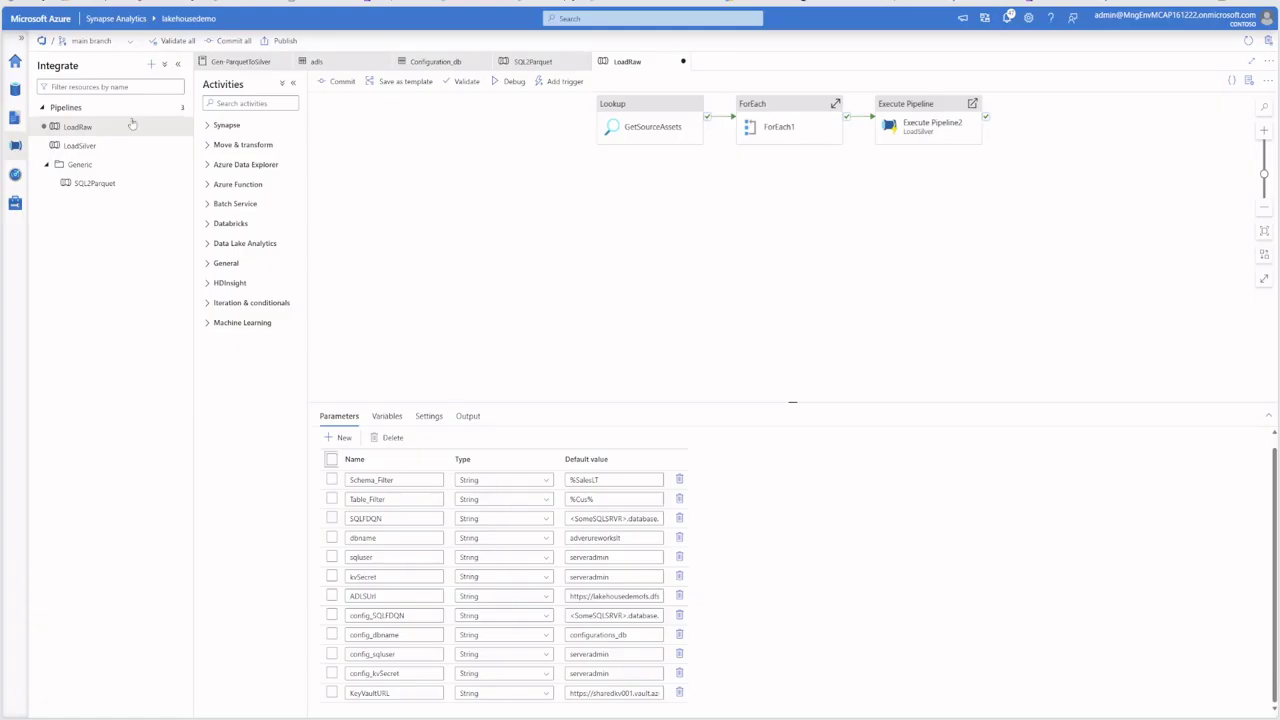
# Set the default values of the SQLFDQN and config_SQLFDQN parameters to the copied server name abextsql001.database.windows.net
pyautogui.click(609, 518)
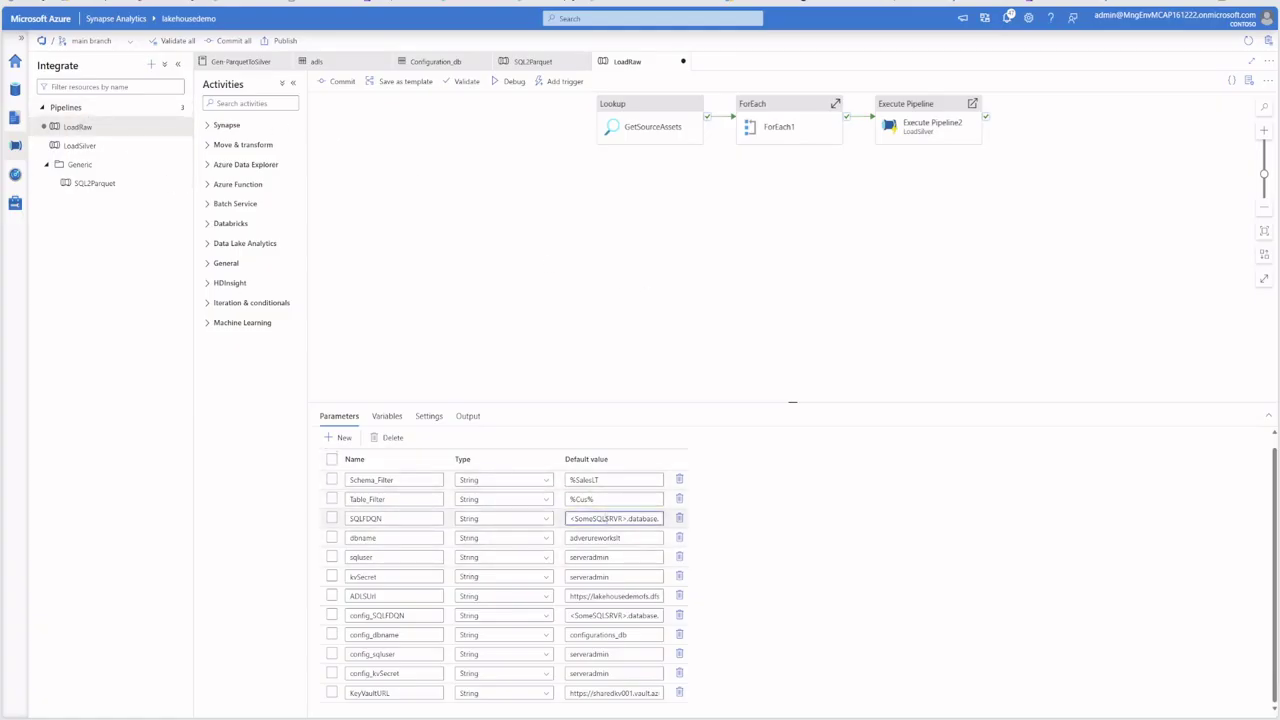
pyautogui.hotkey('ctrl', 'a')
pyautogui.hotkey('ctrl', 'v')
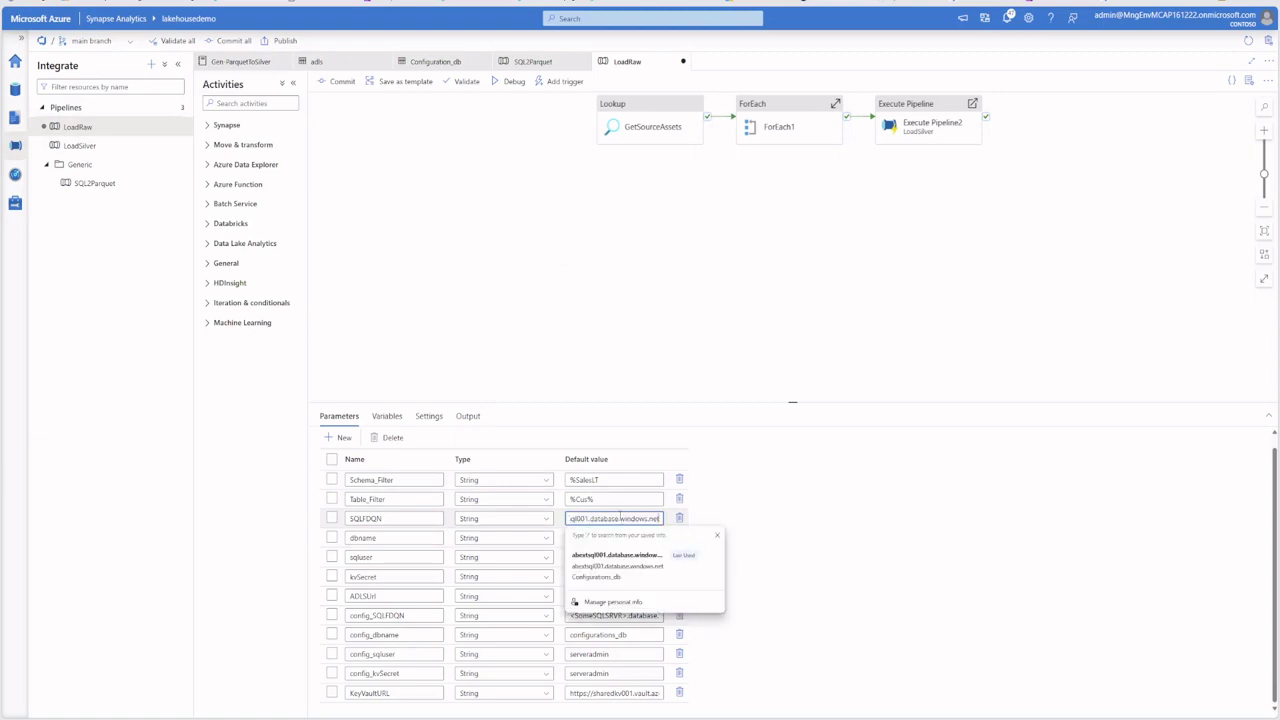
pyautogui.click(646, 621)
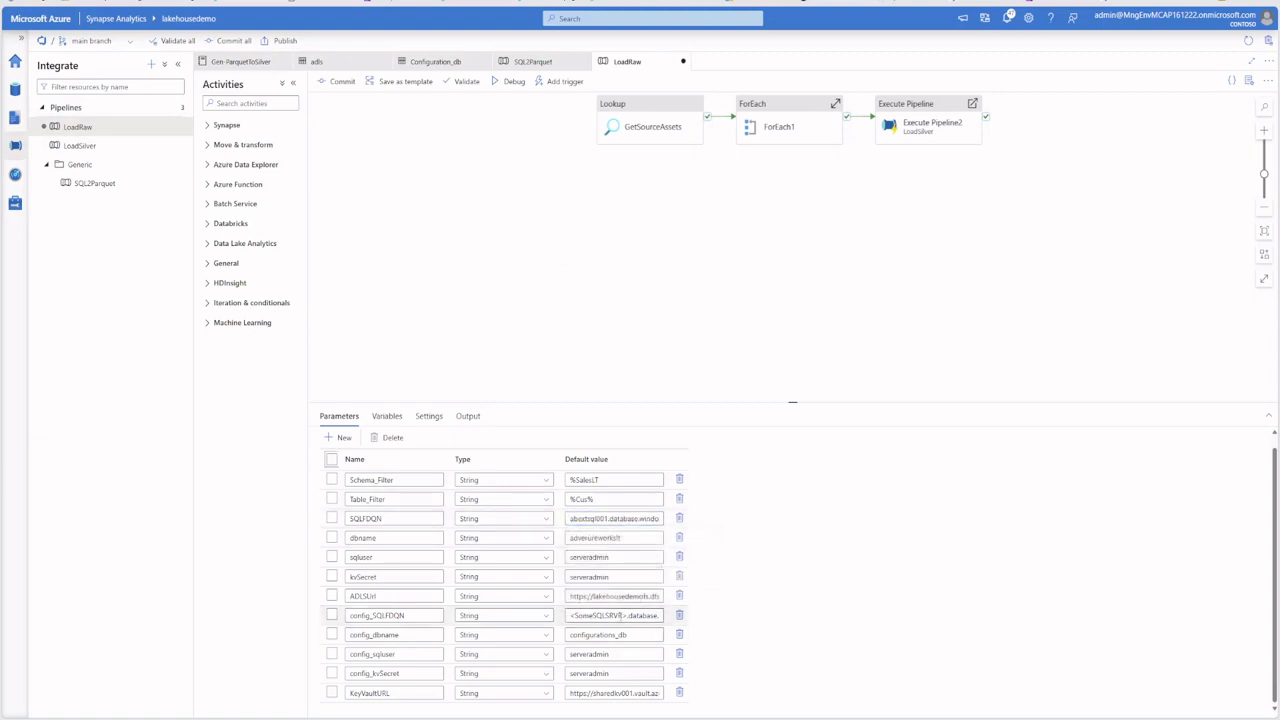
pyautogui.hotkey('ctrl', 'a')
pyautogui.hotkey('ctrl', 'v')
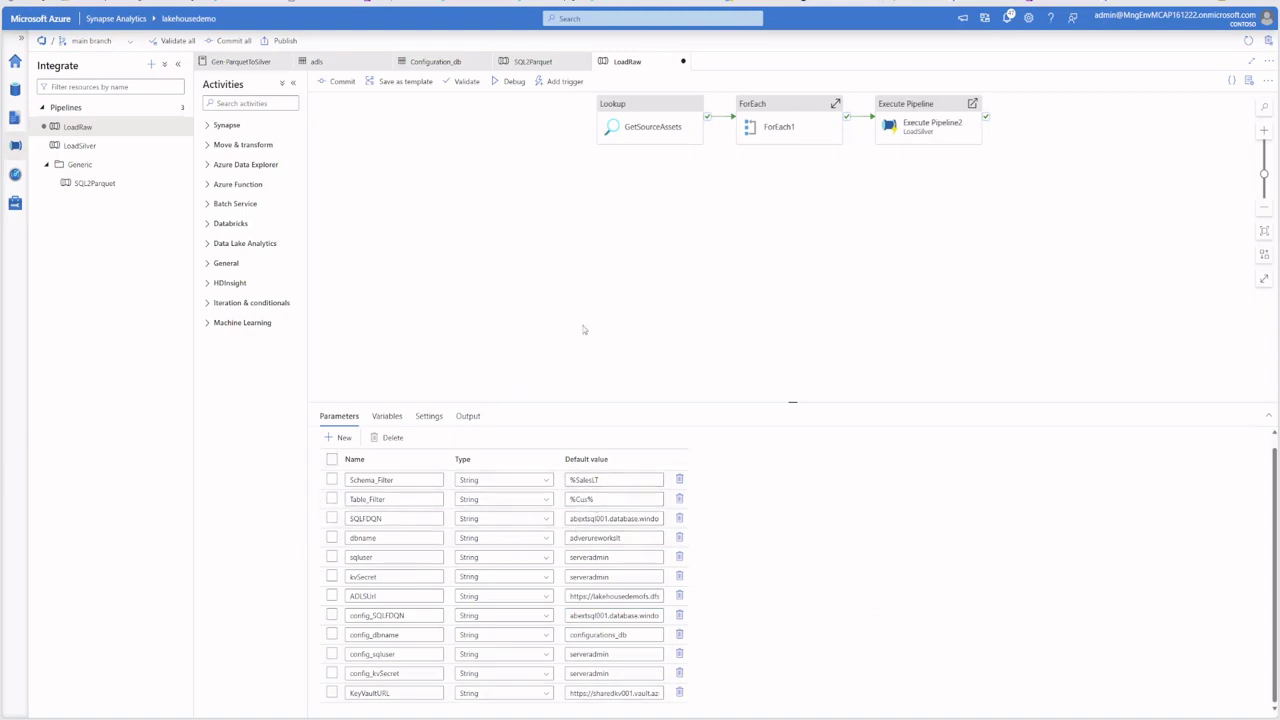
# Check the source tables in SQL Server Management Studio, return to Synapse and publish the pending LoadRaw, LoadSilver and SQL2Parquet pipelines
pyautogui.hotkey('alt', 'Tab')
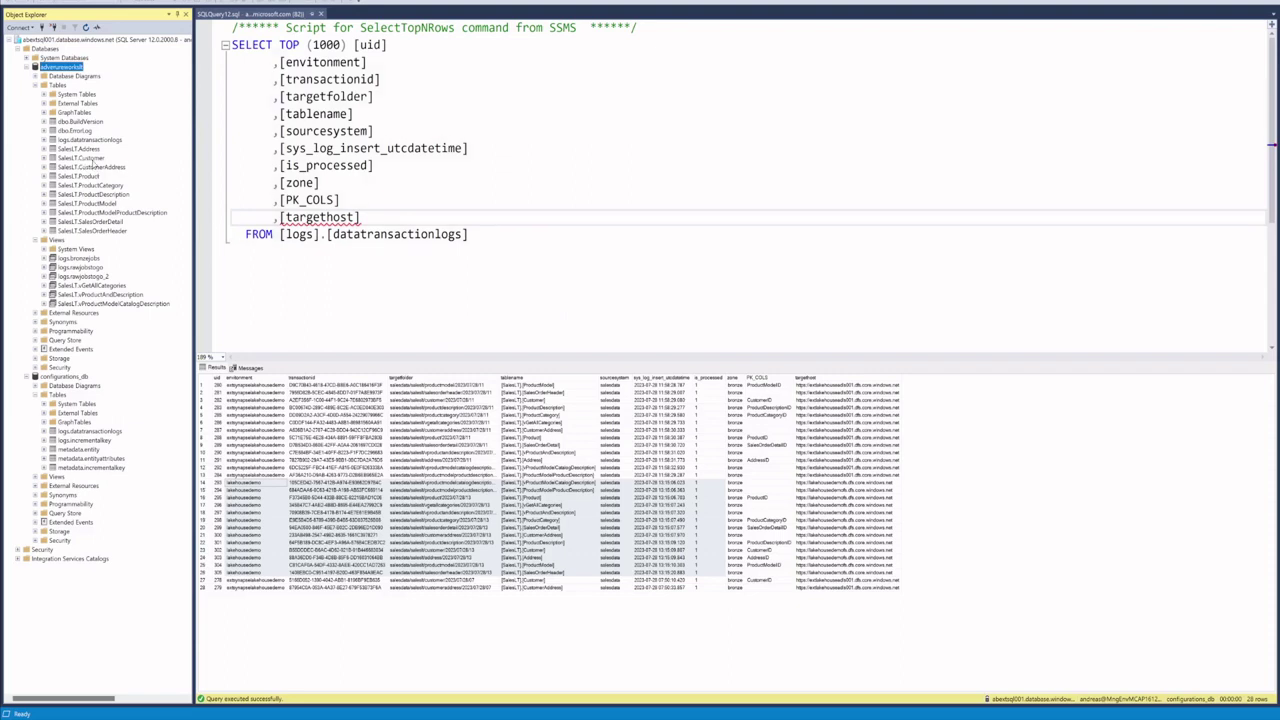
pyautogui.hotkey('alt', 'Tab')
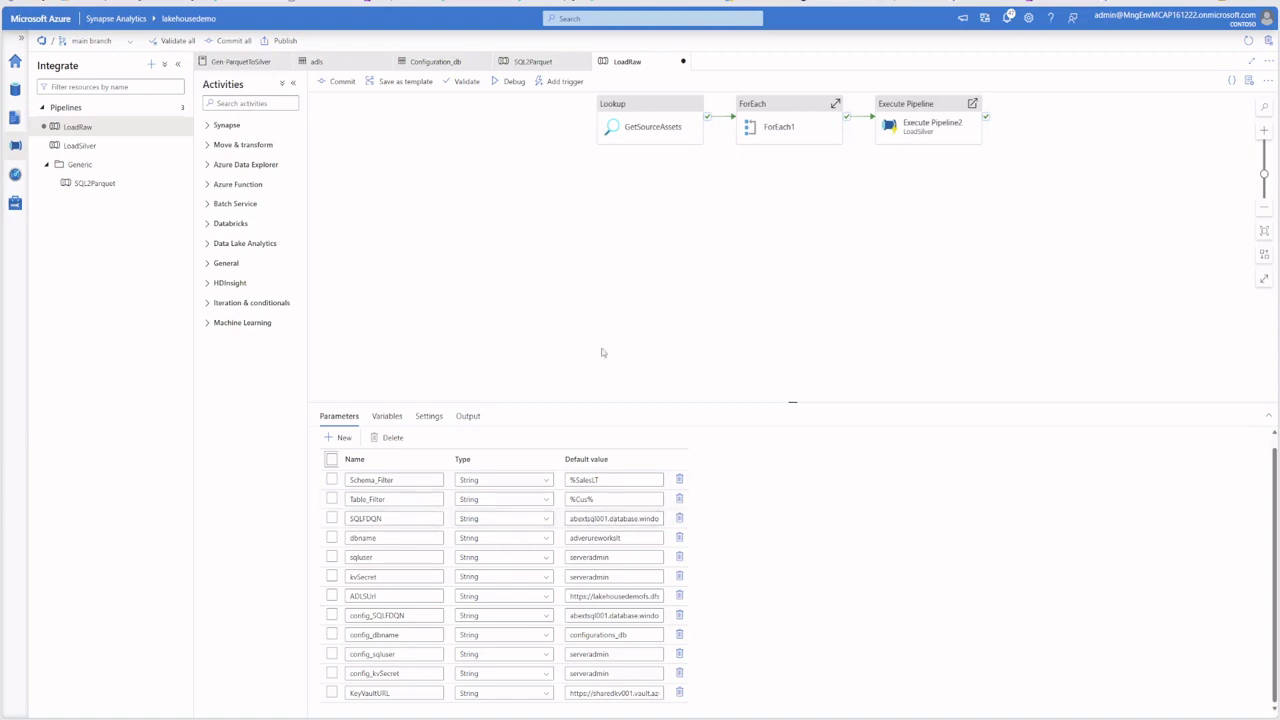
pyautogui.click(281, 41)
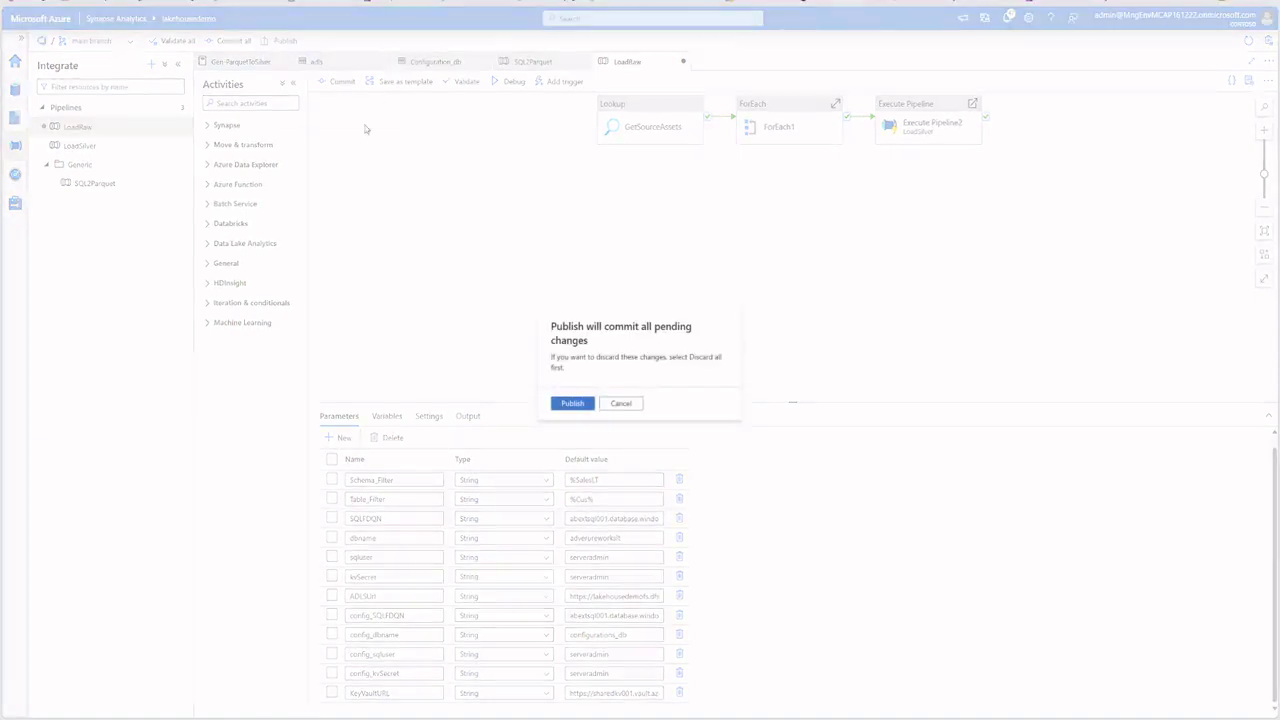
pyautogui.click(572, 403)
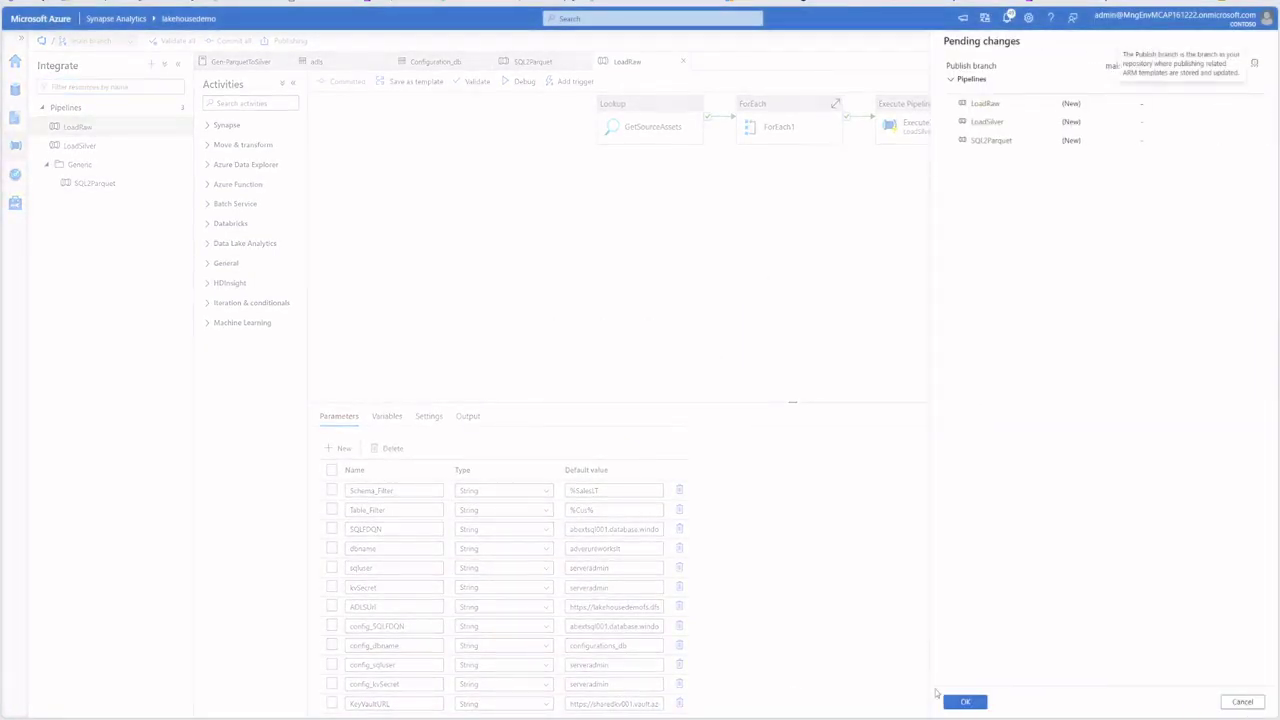
pyautogui.click(965, 702)
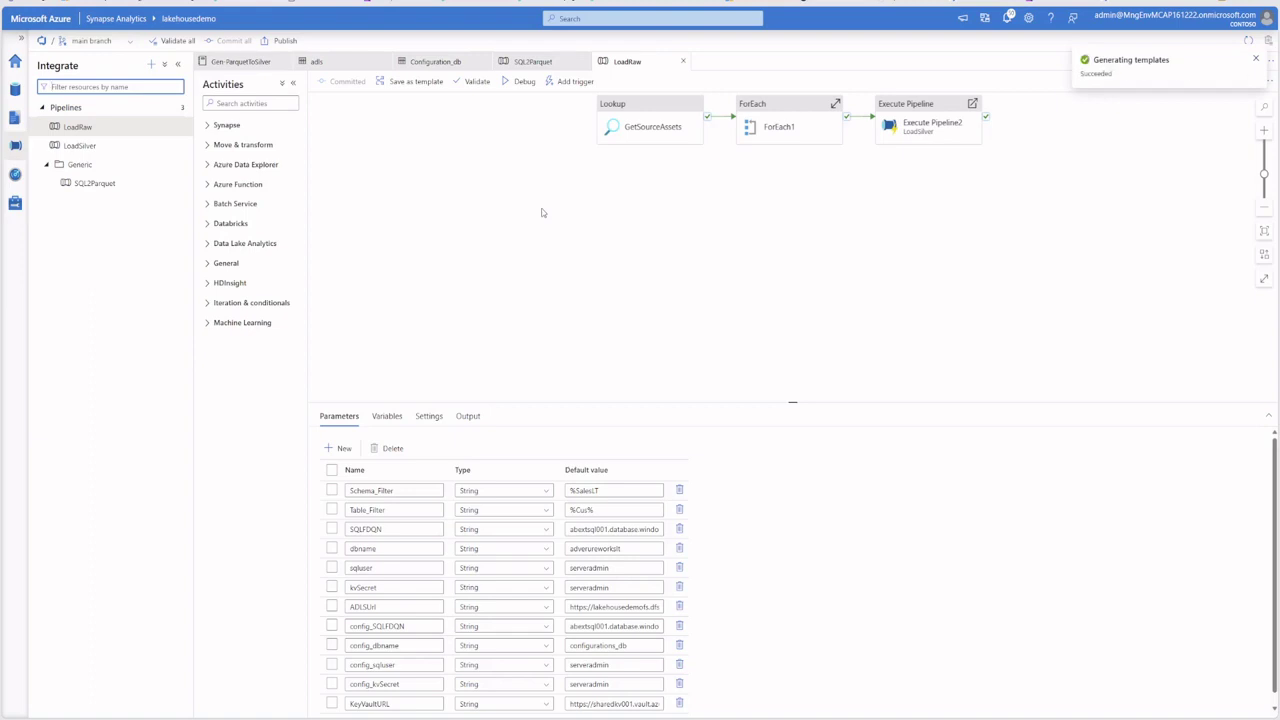
# Trigger an immediate run of the LoadRaw pipeline with its default parameter values
pyautogui.click(572, 82)
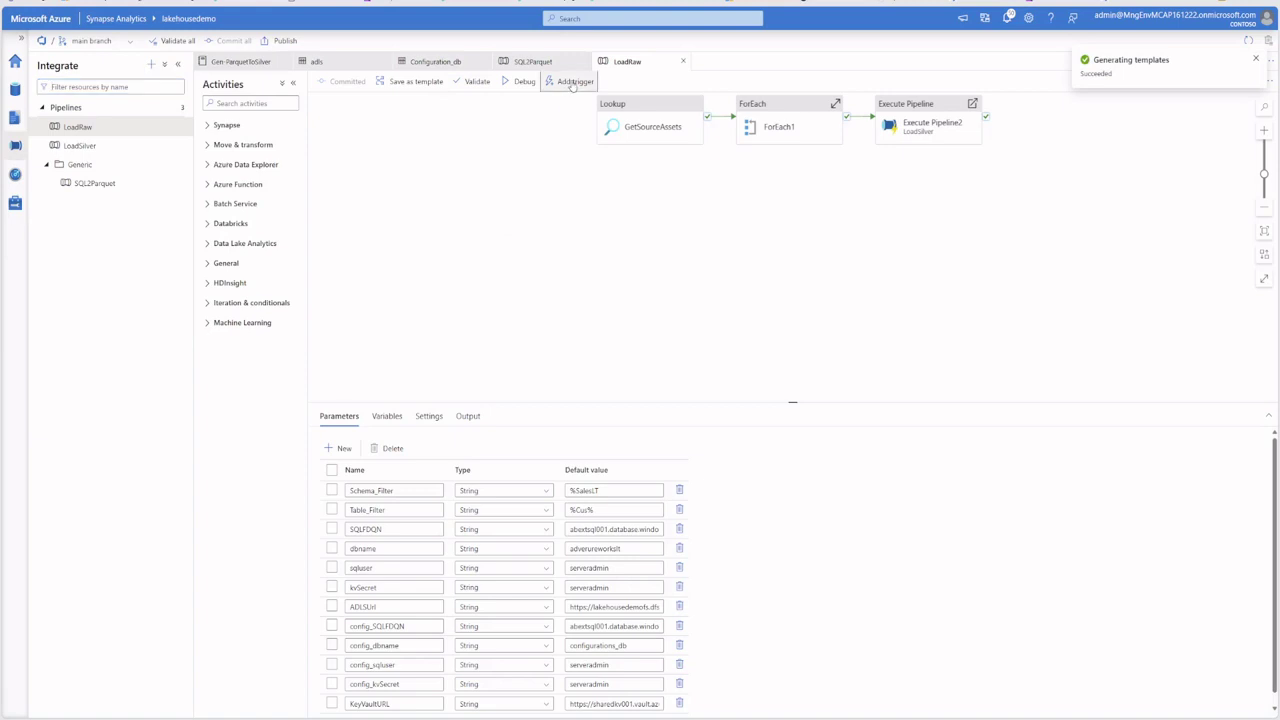
pyautogui.click(563, 101)
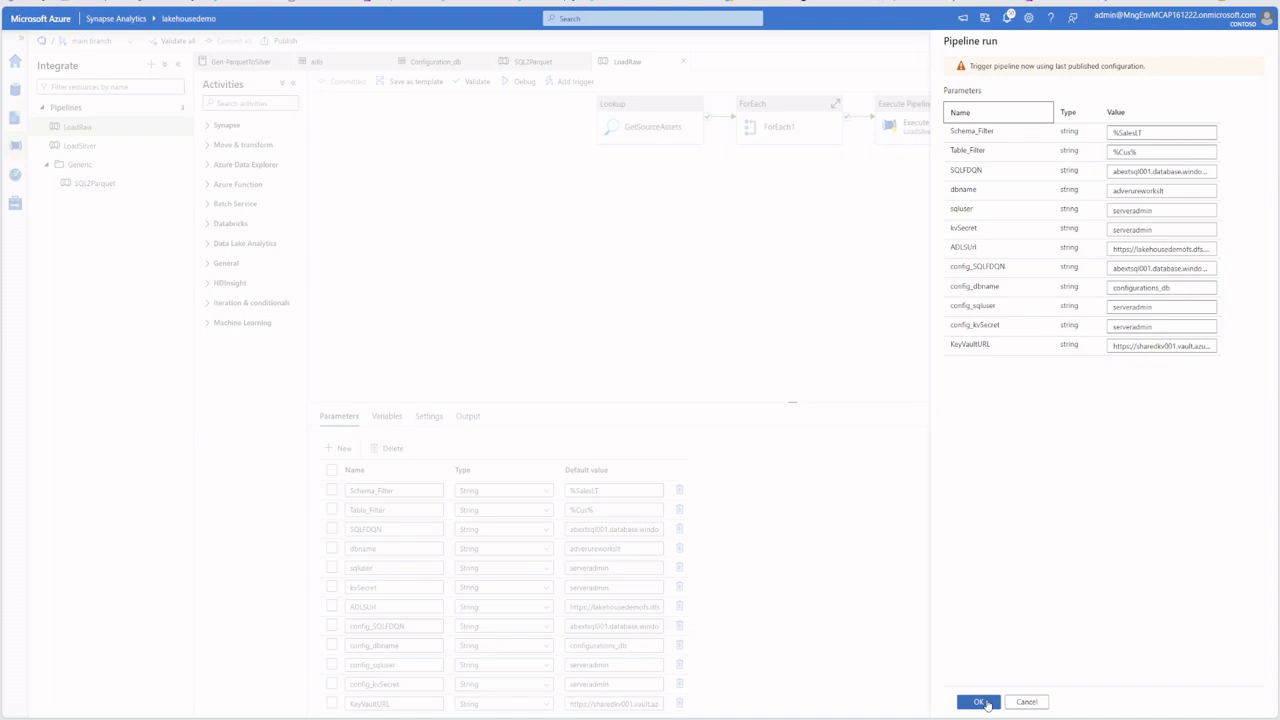
pyautogui.click(979, 702)
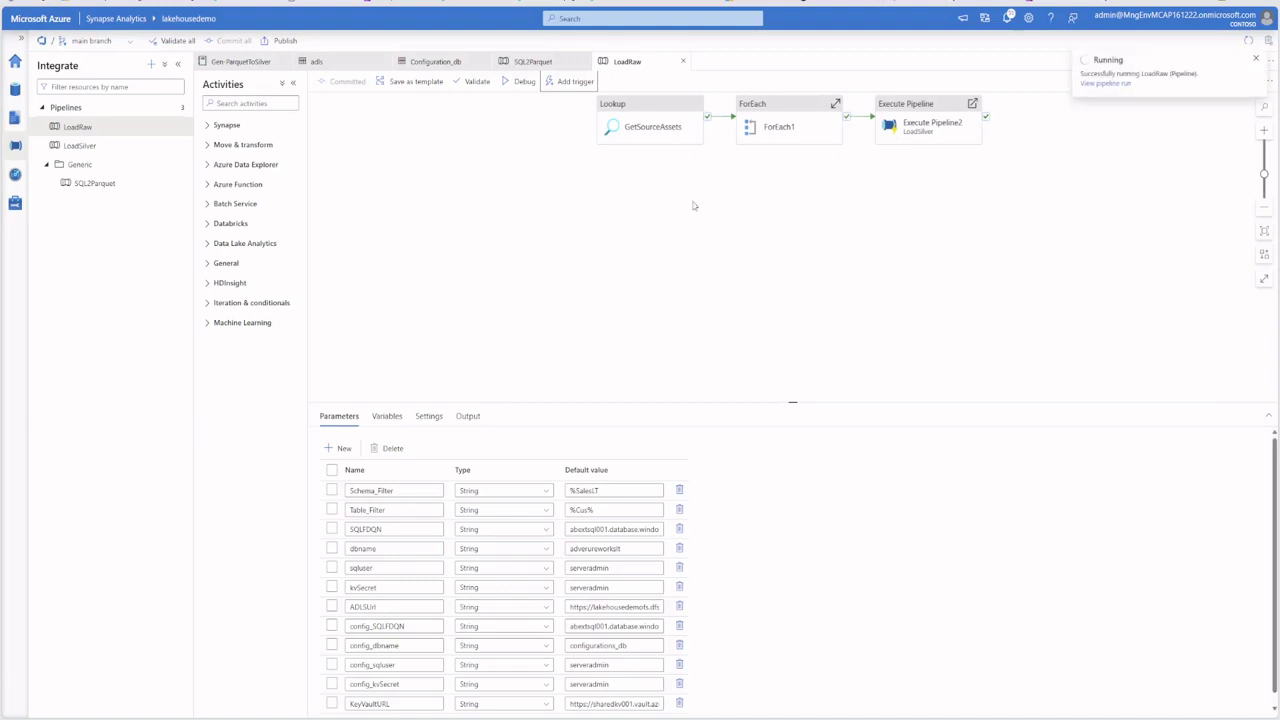
# View the LoadRaw pipeline run and examine the GetSourceAssets output for the asset count, table names and target folders
pyautogui.click(1114, 84)
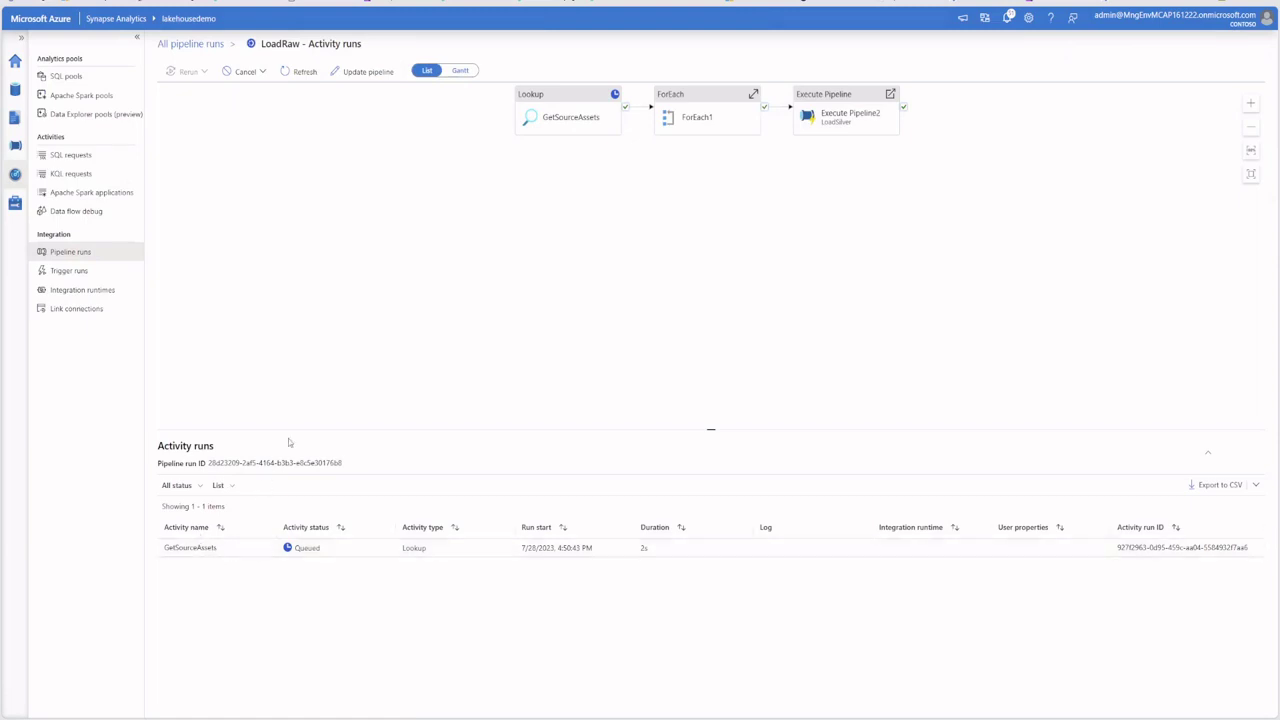
pyautogui.click(297, 79)
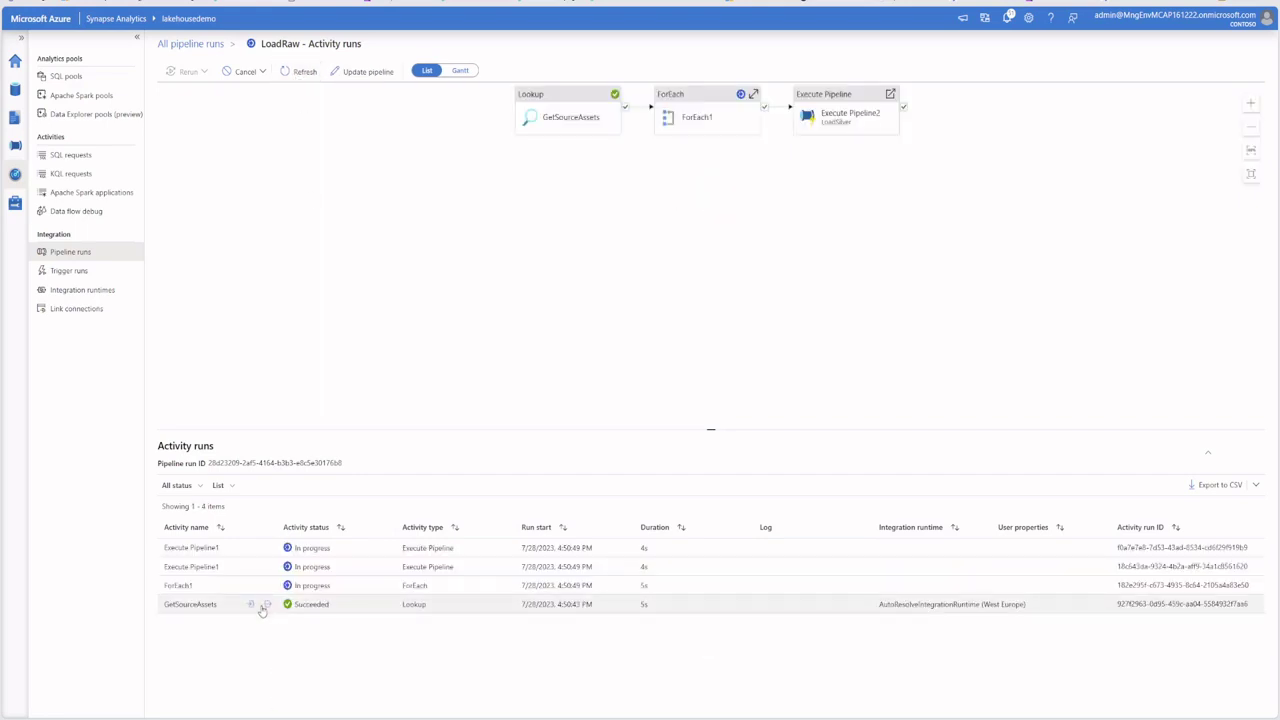
pyautogui.click(268, 605)
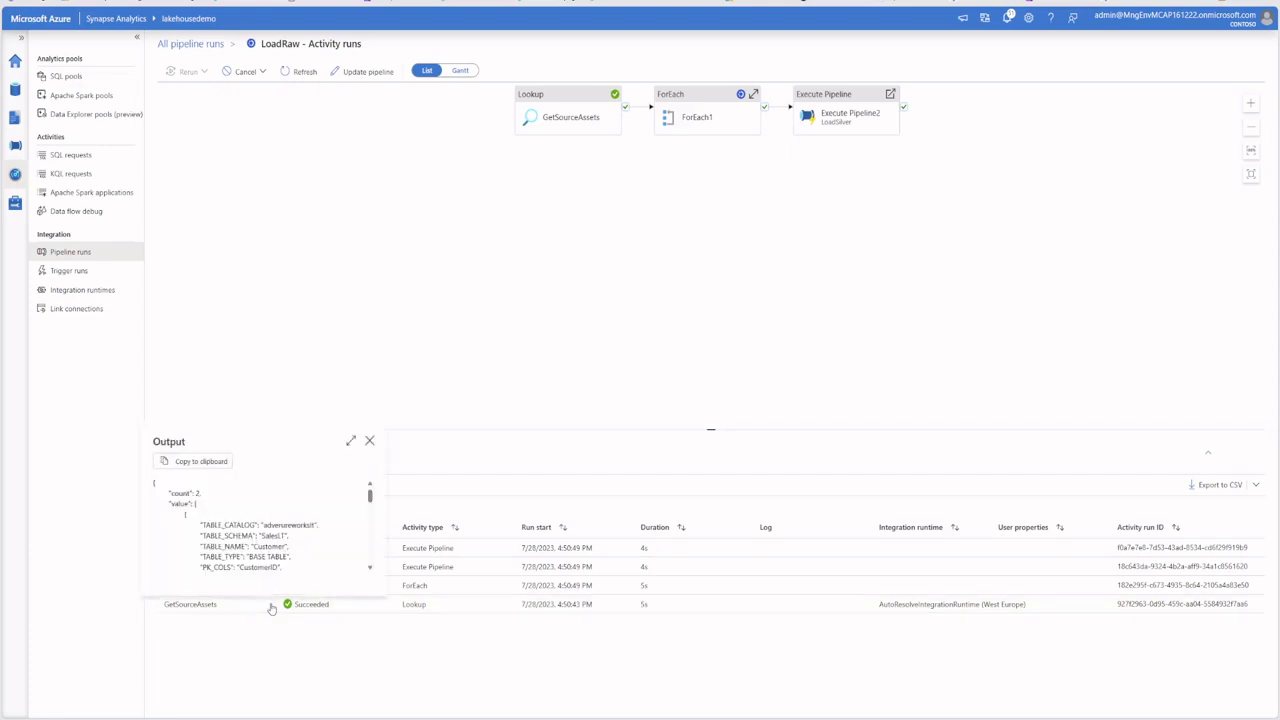
pyautogui.moveTo(169, 494); pyautogui.dragTo(203, 494)
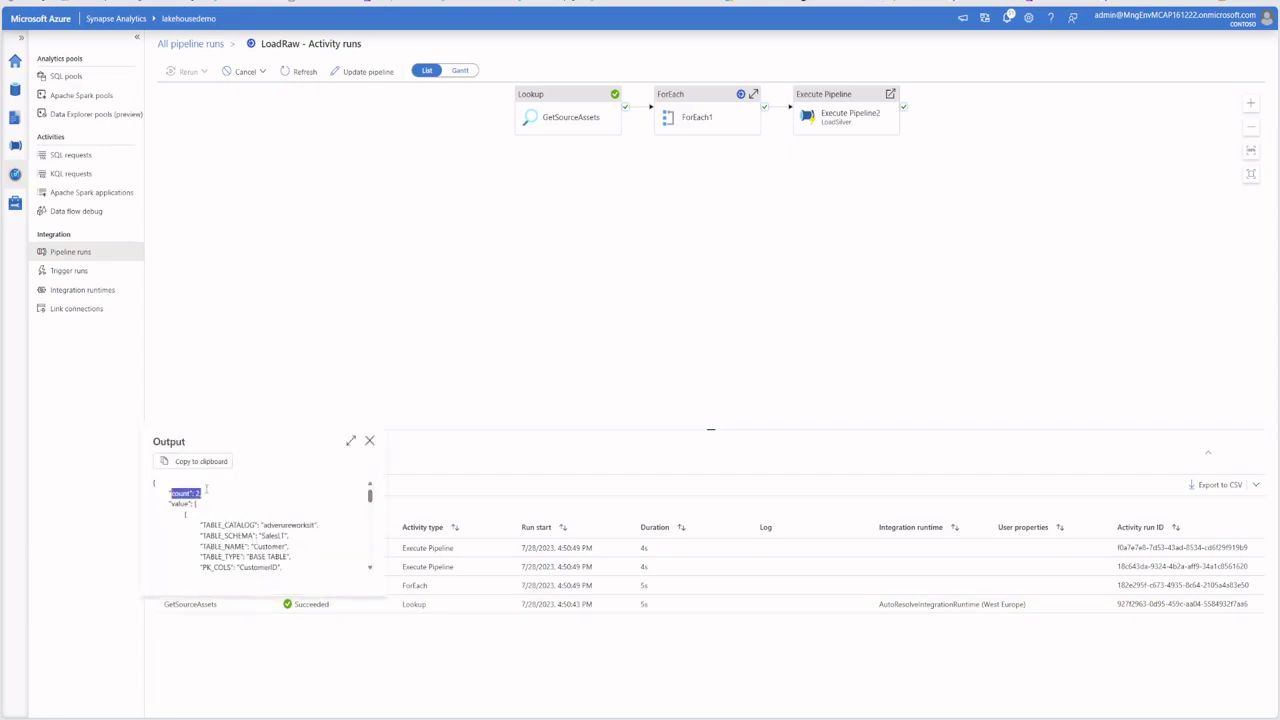
pyautogui.click(286, 529)
pyautogui.doubleClick(270, 546)
pyautogui.scroll(-2, 305, 556)
pyautogui.scroll(-2, 305, 556)
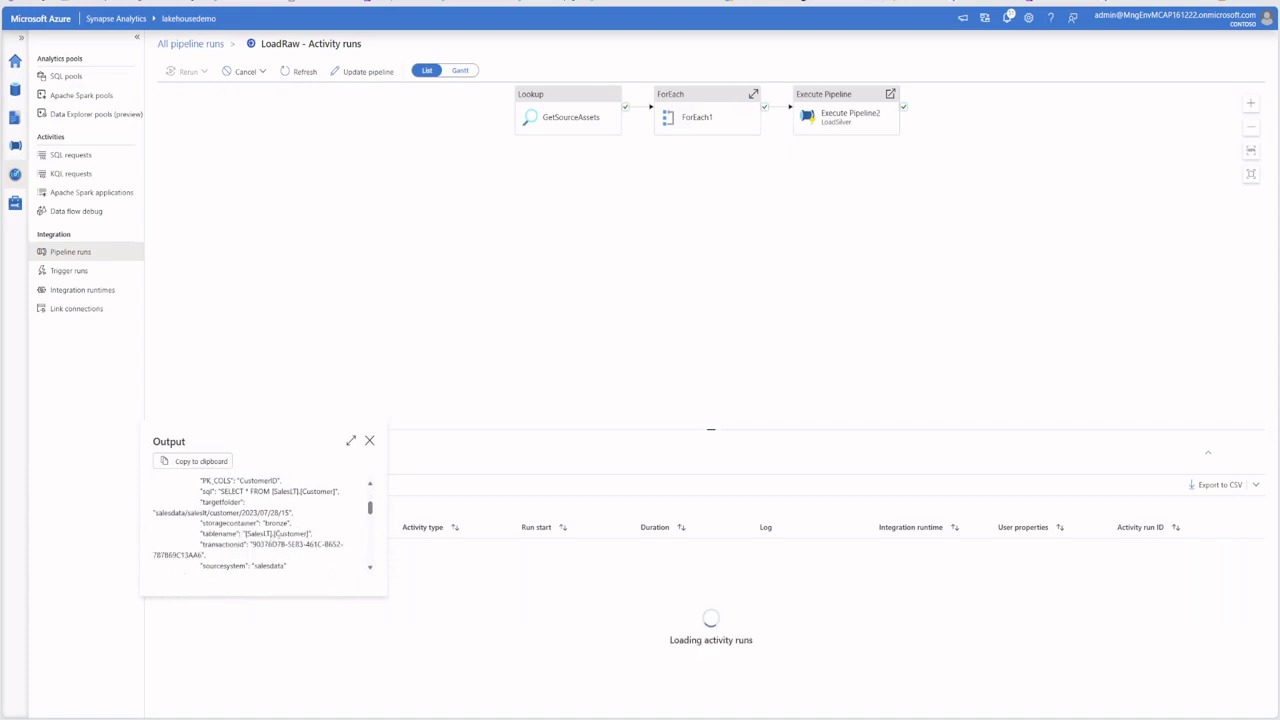
pyautogui.scroll(-4, 288, 566)
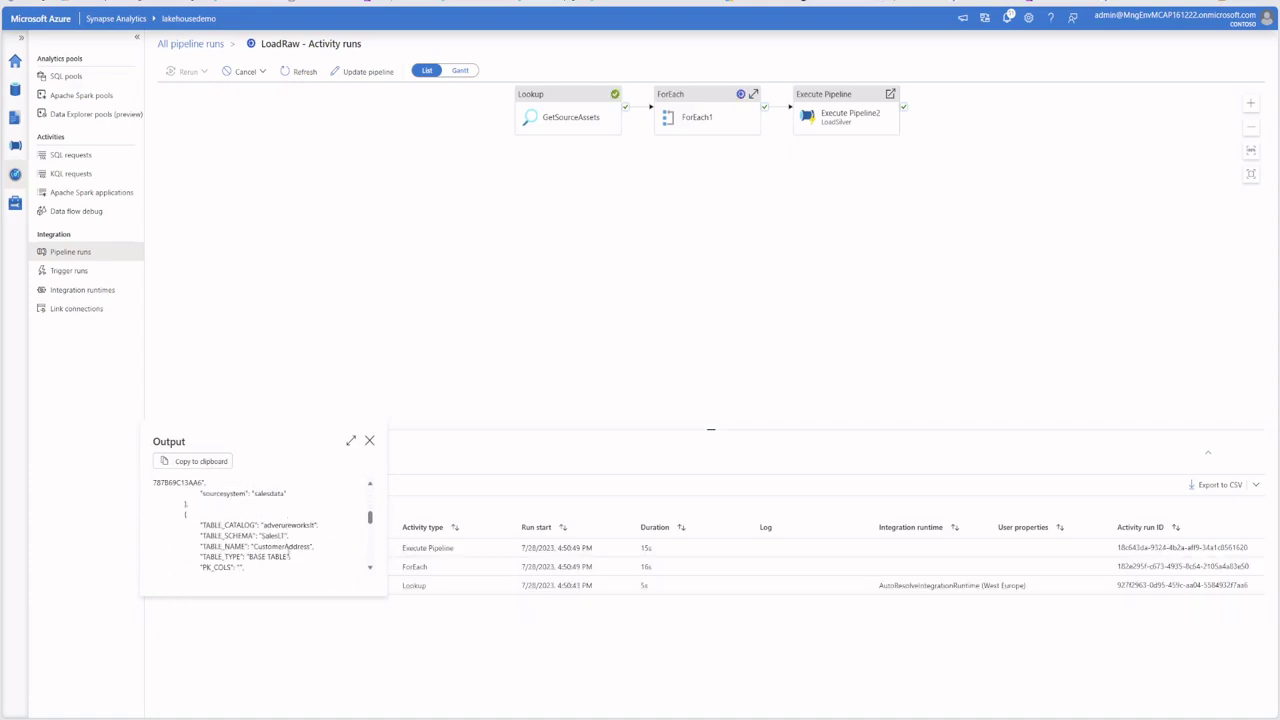
pyautogui.doubleClick(283, 546)
pyautogui.scroll(3, 285, 549)
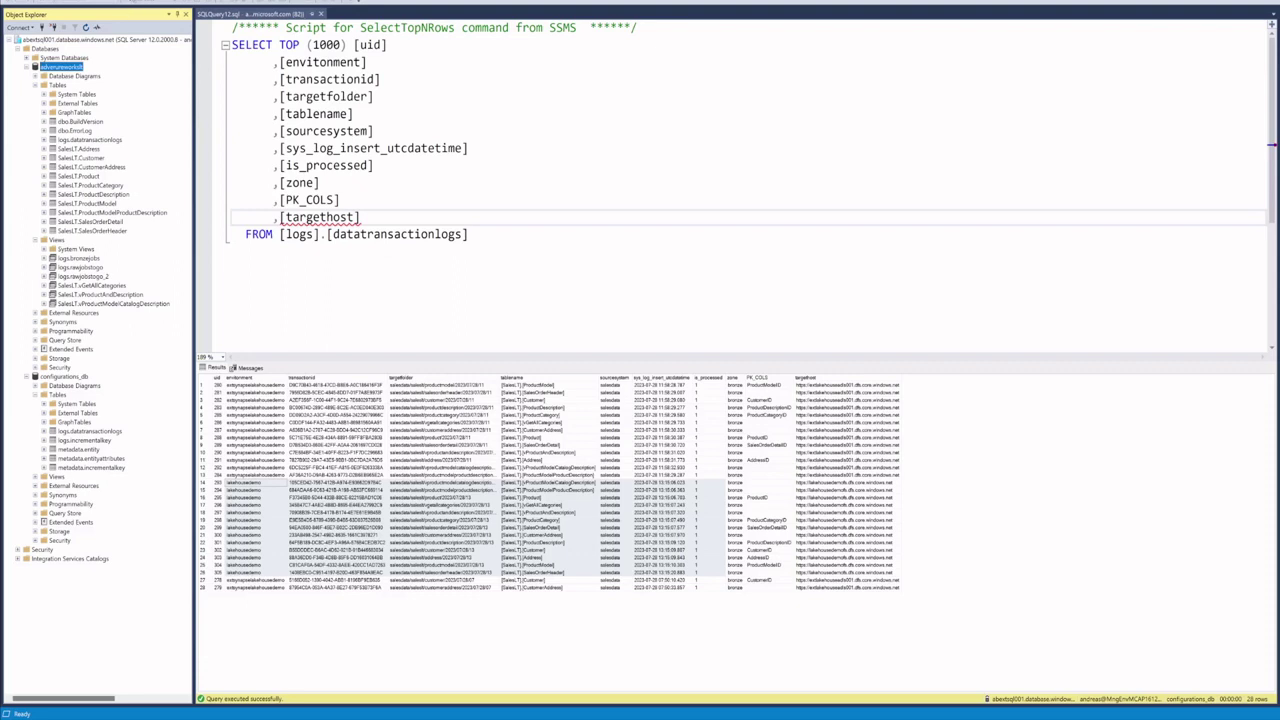
# Rerun the datatransactionlogs query in SQL Server Management Studio and highlight the newly logged Customer and CustomerAddress rows
pyautogui.click(506, 186)
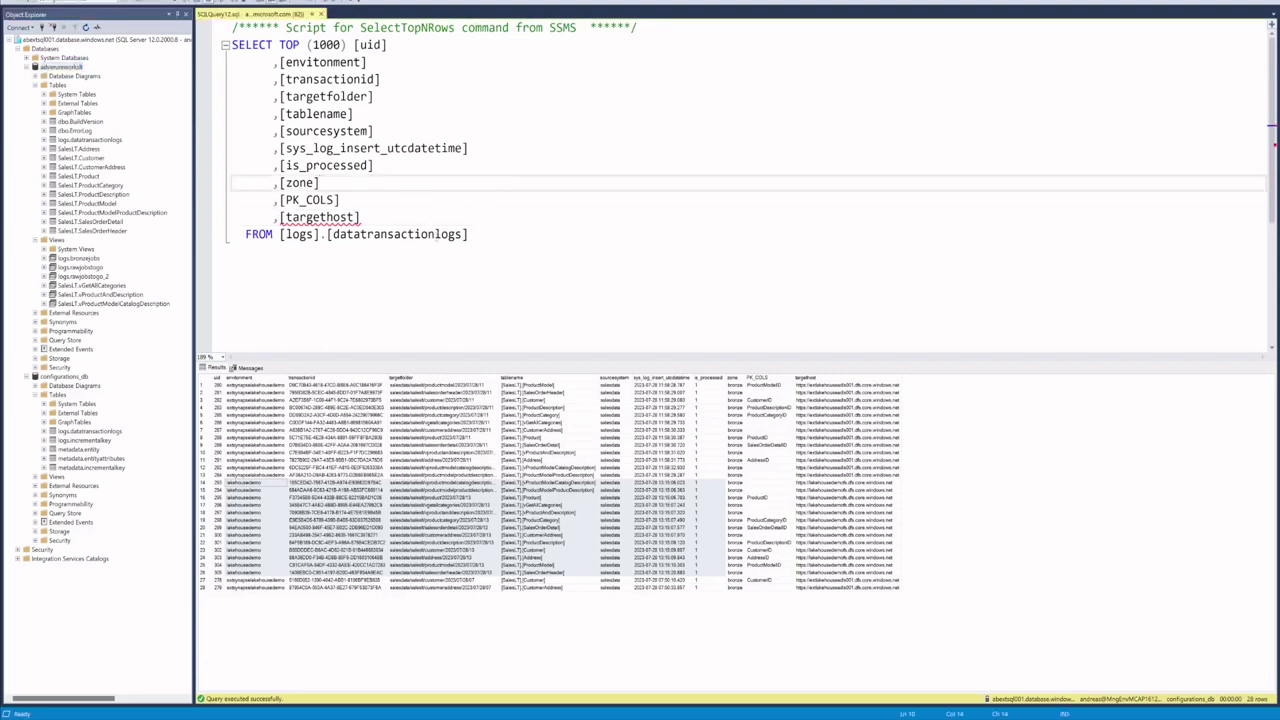
pyautogui.press('F5')
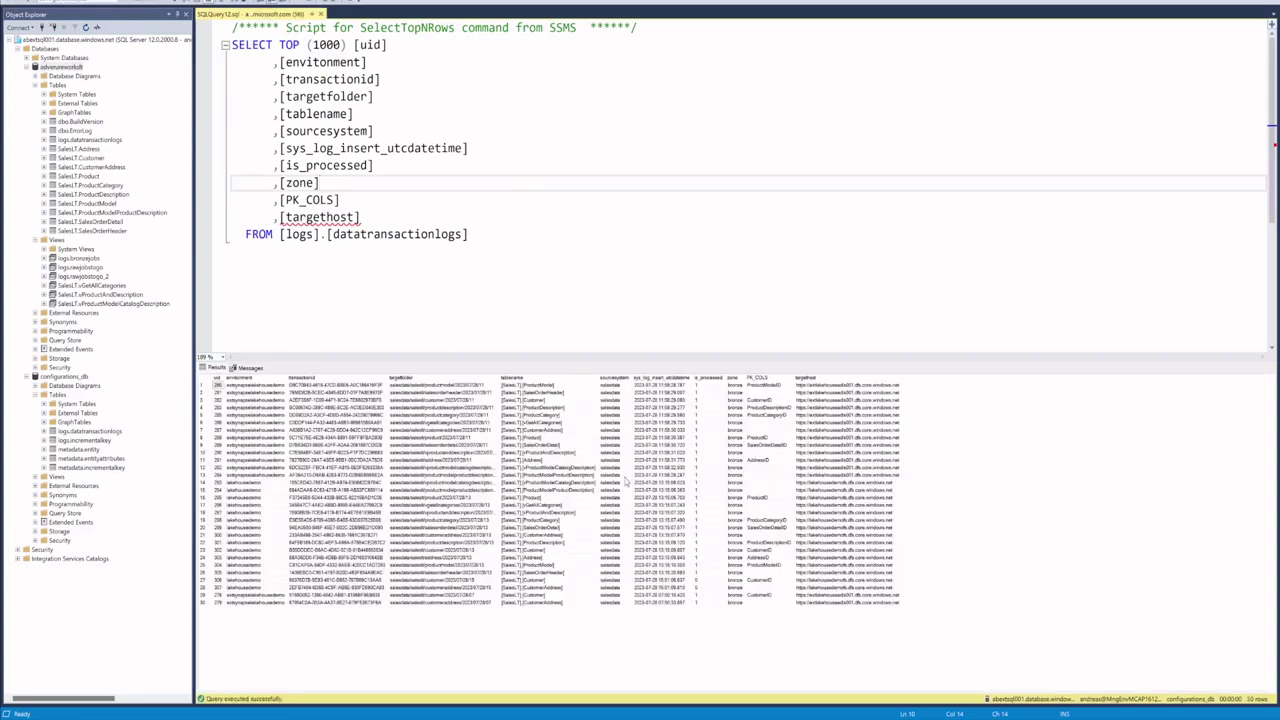
pyautogui.moveTo(255, 581); pyautogui.dragTo(836, 588)
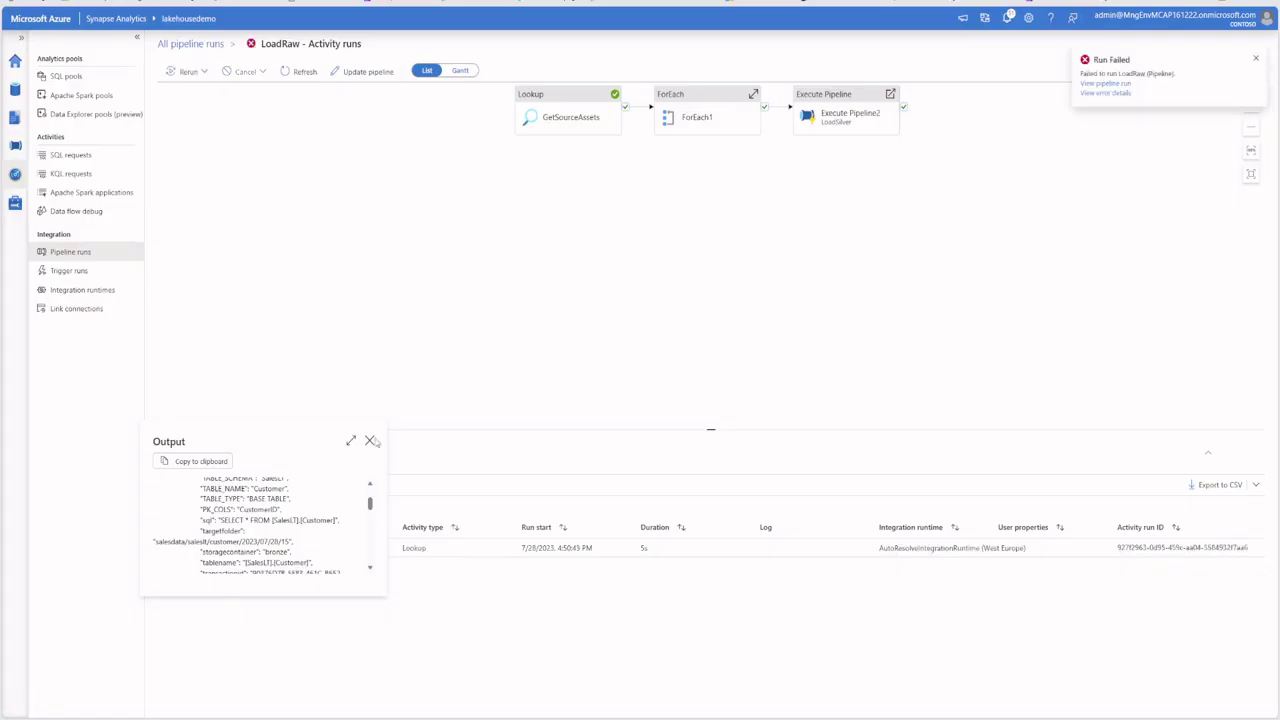
# Back in Synapse, close the GetSourceAssets output and show the refreshed list of all pipeline runs
pyautogui.click(369, 442)
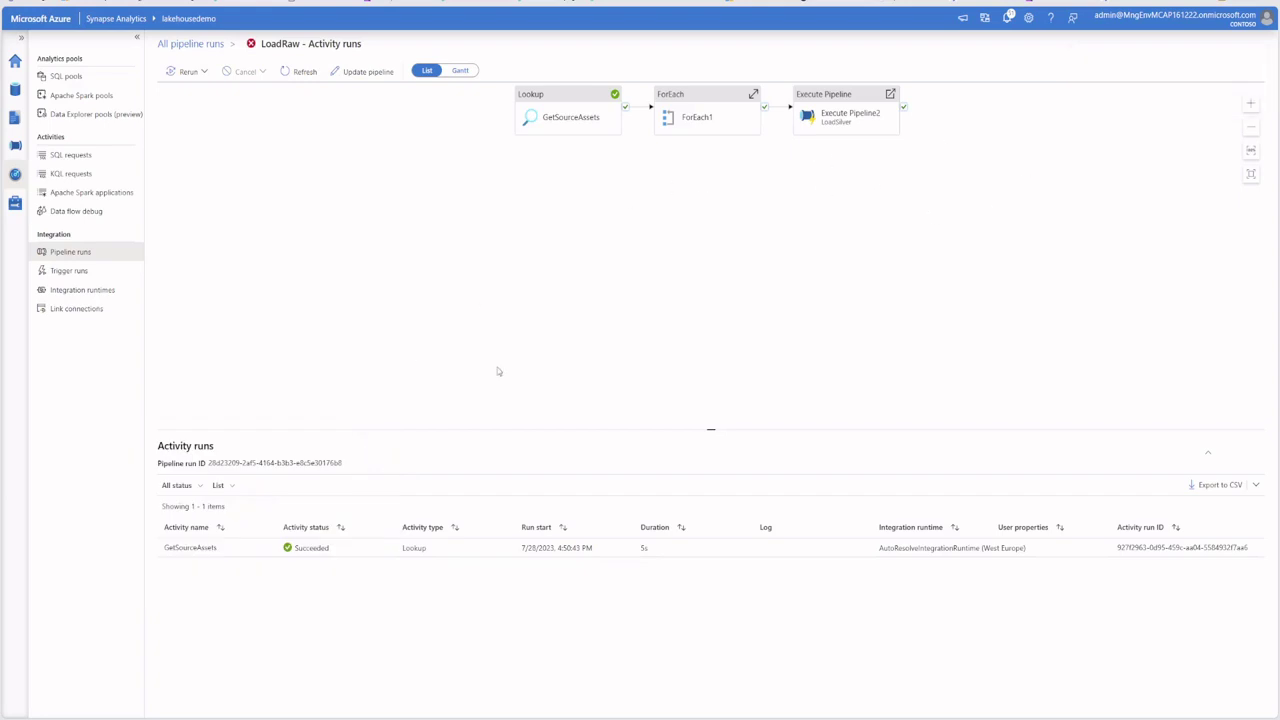
pyautogui.click(300, 72)
pyautogui.click(84, 258)
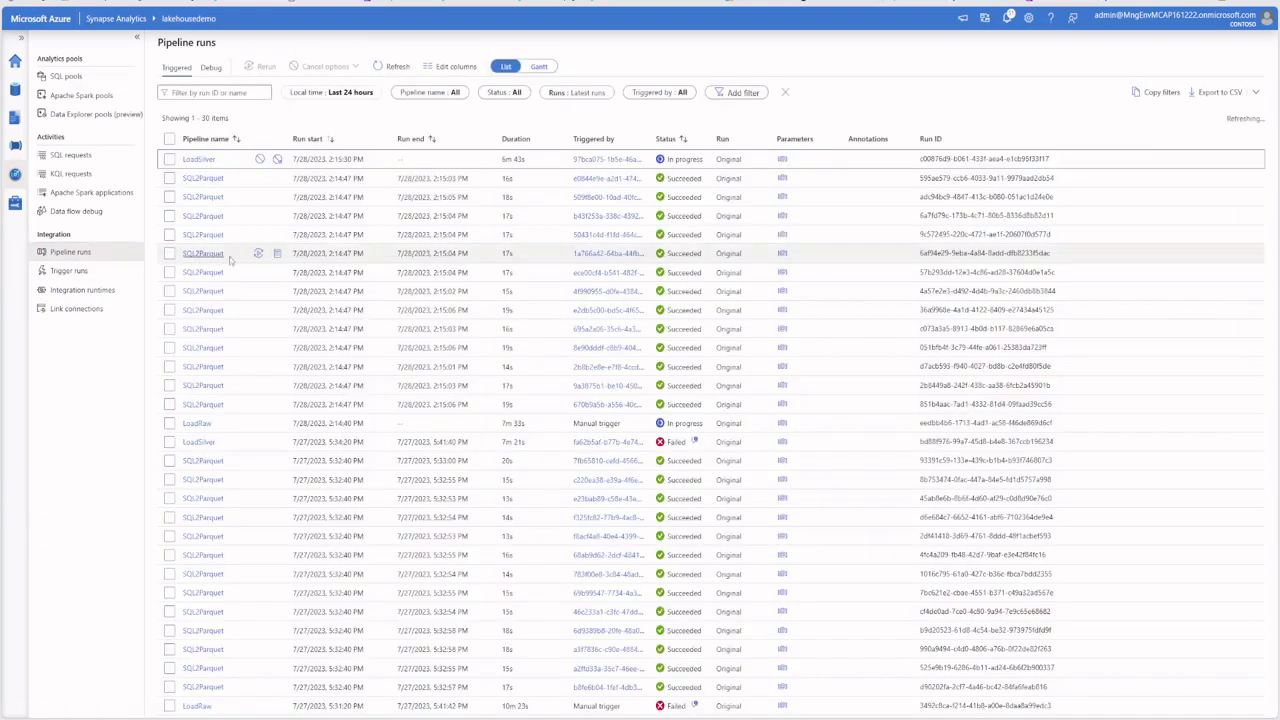
pyautogui.click(394, 67)
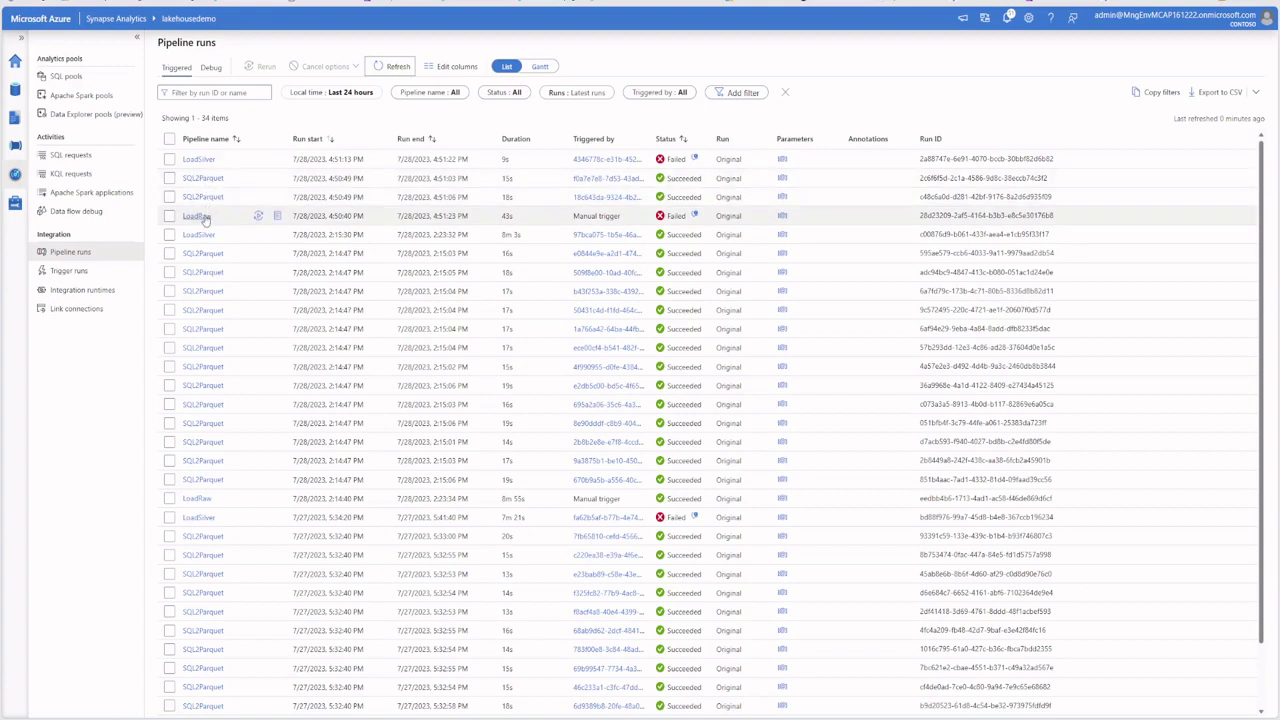
# Open the latest LoadSilver run, read the error details of its GetReadyRawJobs lookup activity and close them
pyautogui.click(200, 159)
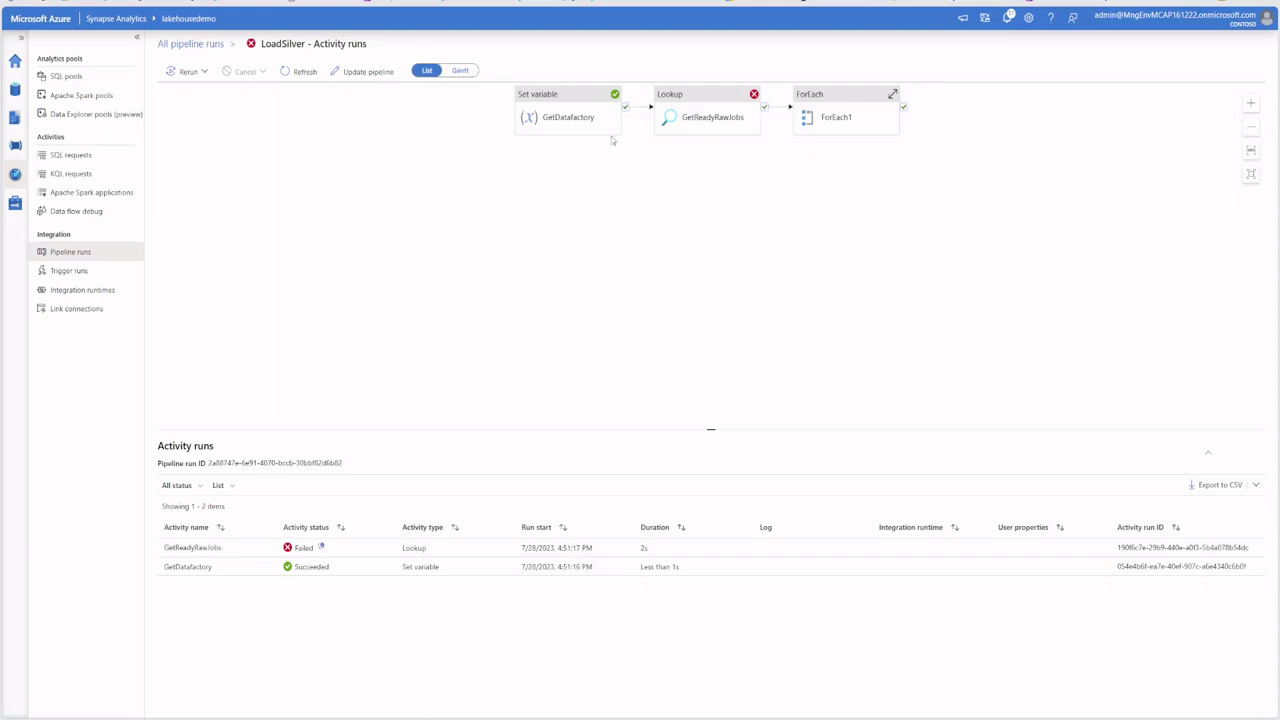
pyautogui.click(722, 122)
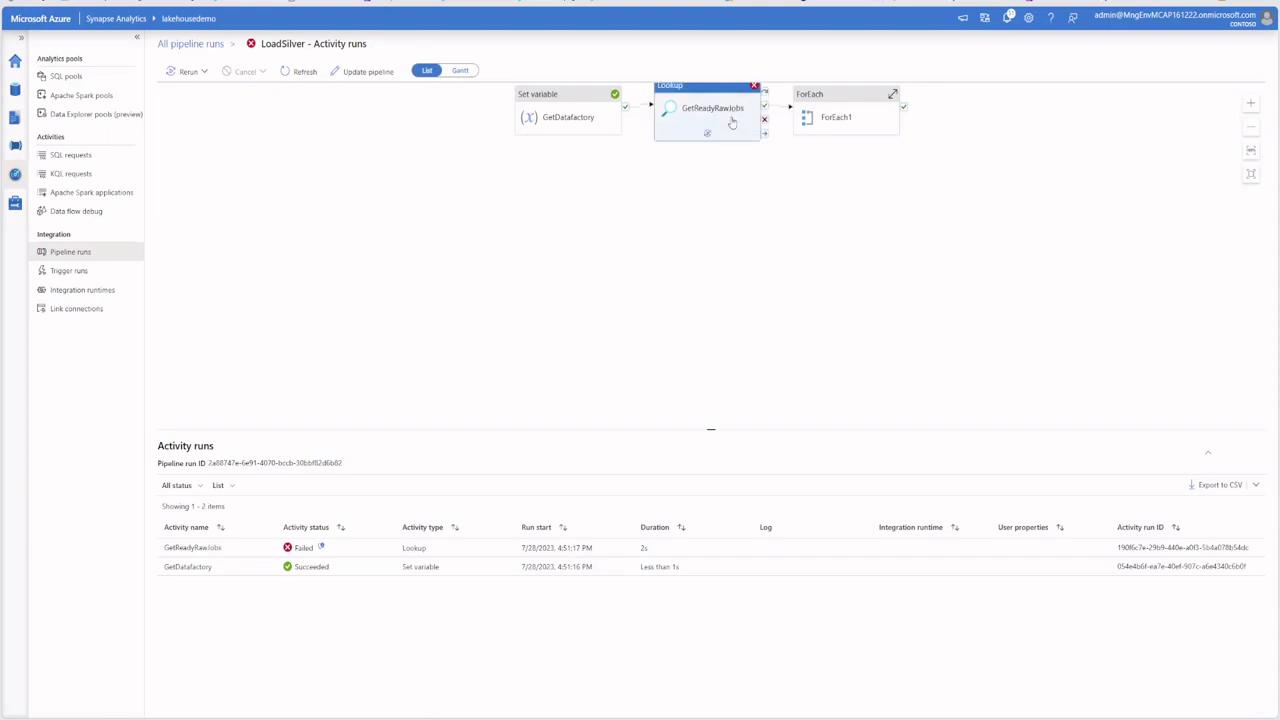
pyautogui.click(321, 548)
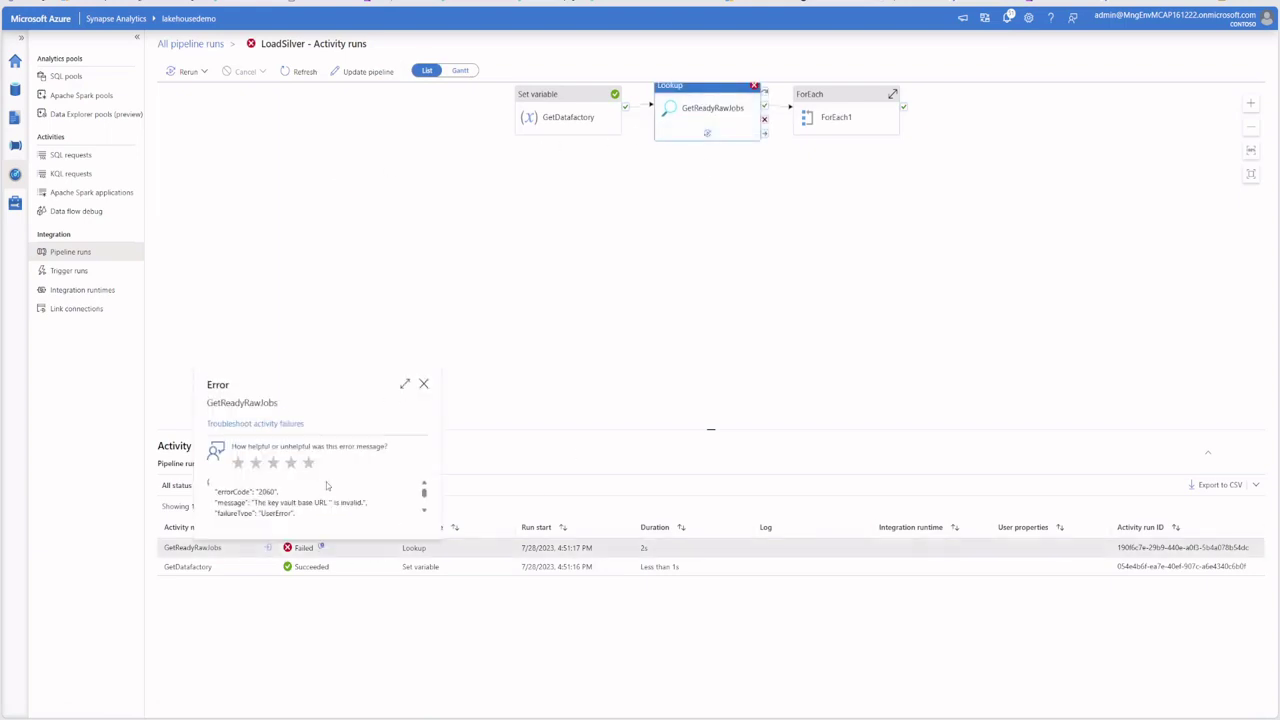
pyautogui.moveTo(279, 507); pyautogui.dragTo(334, 506)
pyautogui.click(351, 511)
pyautogui.scroll(-1, 347, 505)
pyautogui.scroll(-2, 346, 506)
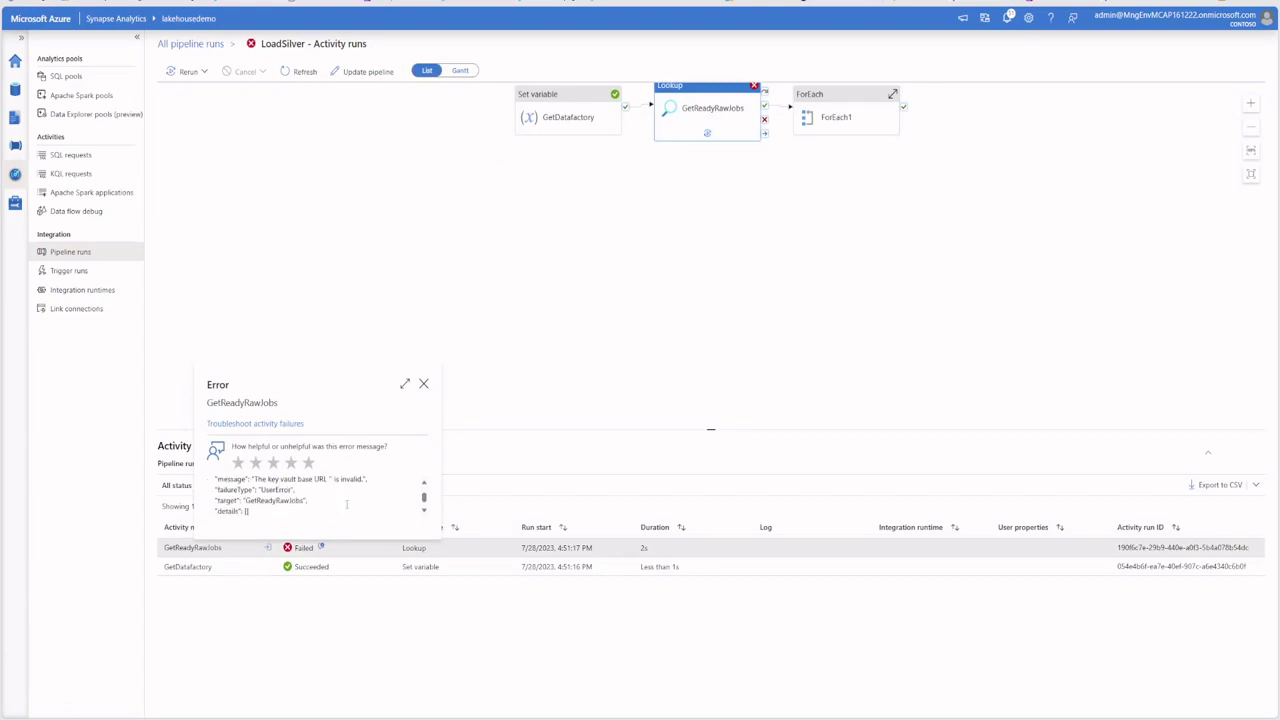
pyautogui.scroll(2, 347, 509)
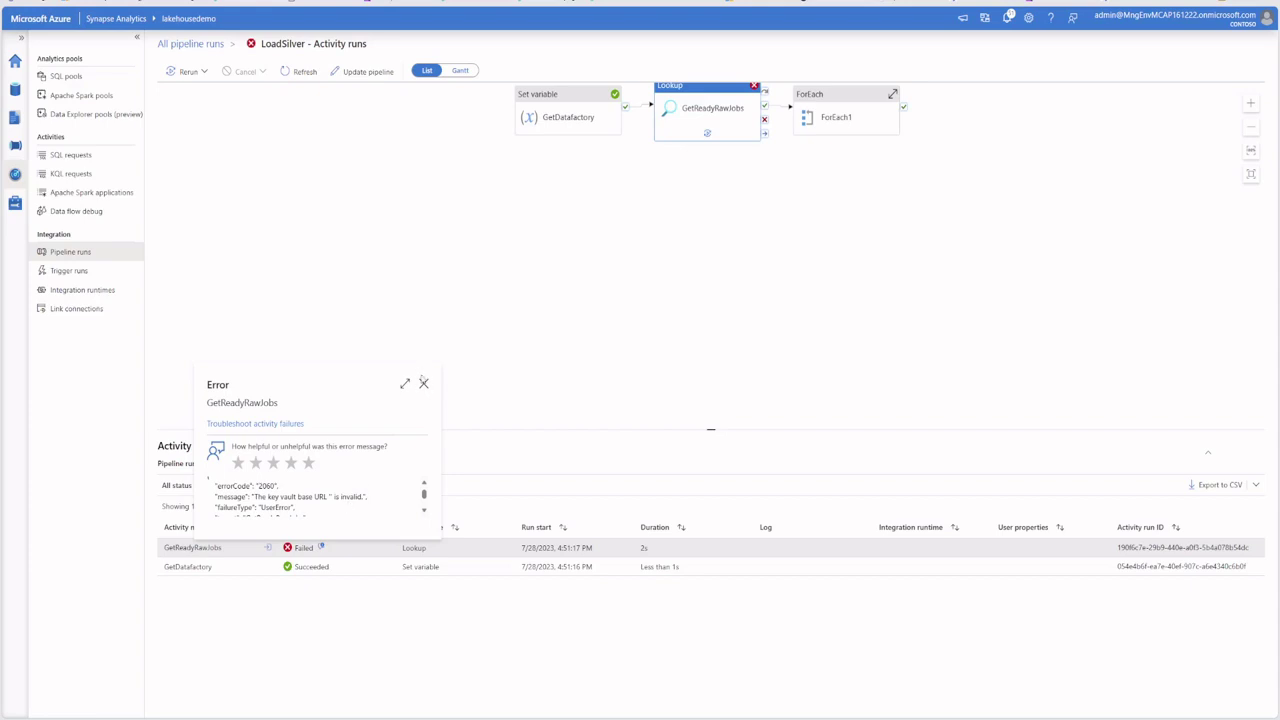
pyautogui.click(423, 383)
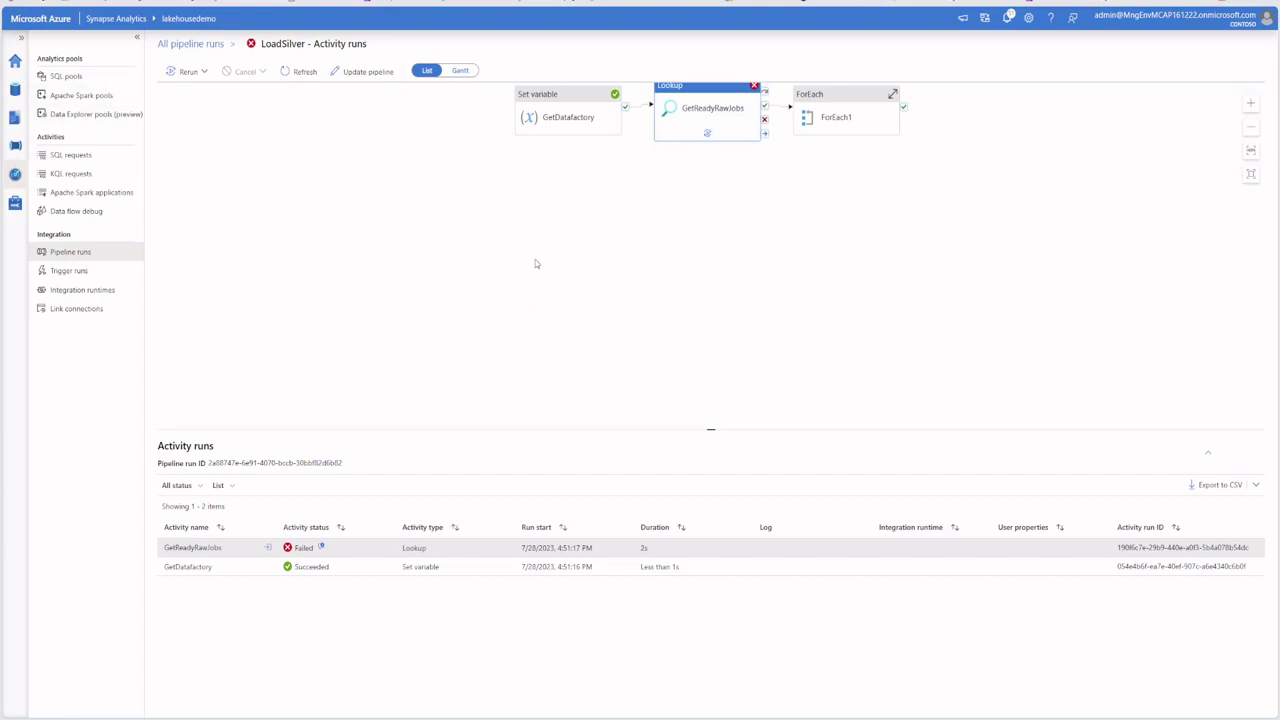
# Open the LoadSilver pipeline for editing and inspect the KeyVaultURL dataset property in the GetReadyRawJobs lookup's settings
pyautogui.click(15, 146)
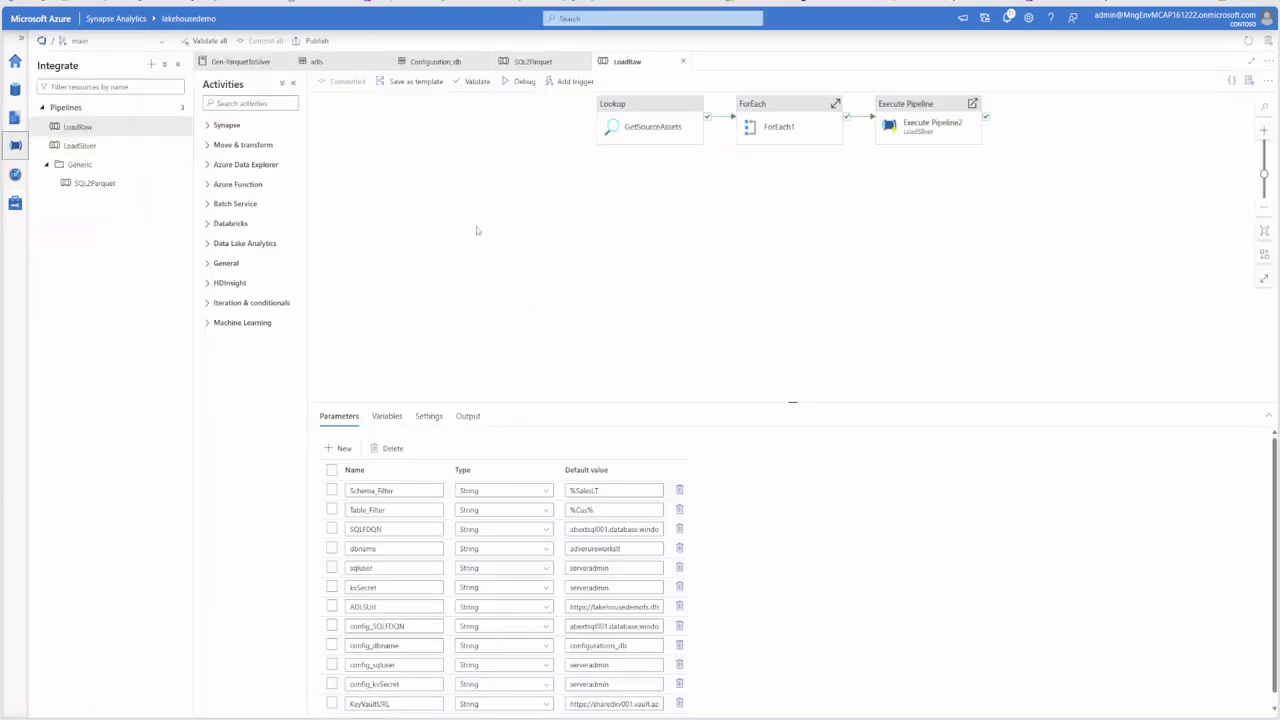
pyautogui.click(79, 145)
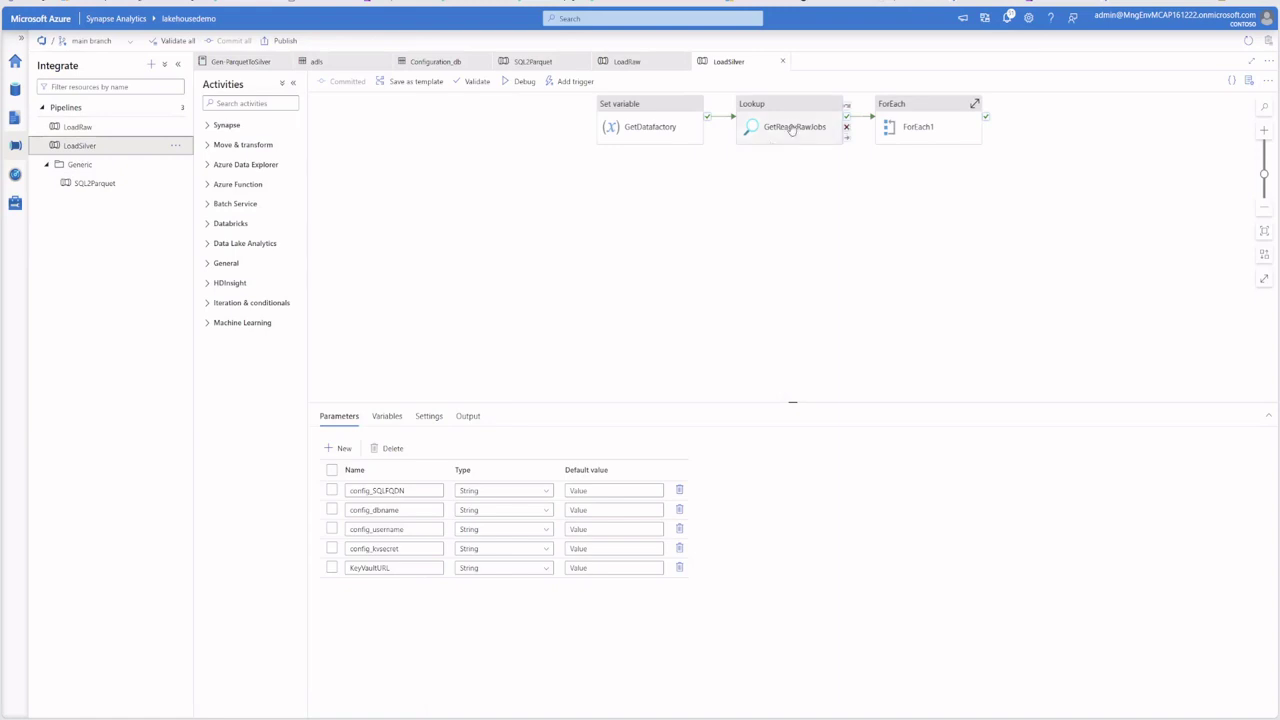
pyautogui.click(775, 125)
pyautogui.click(373, 415)
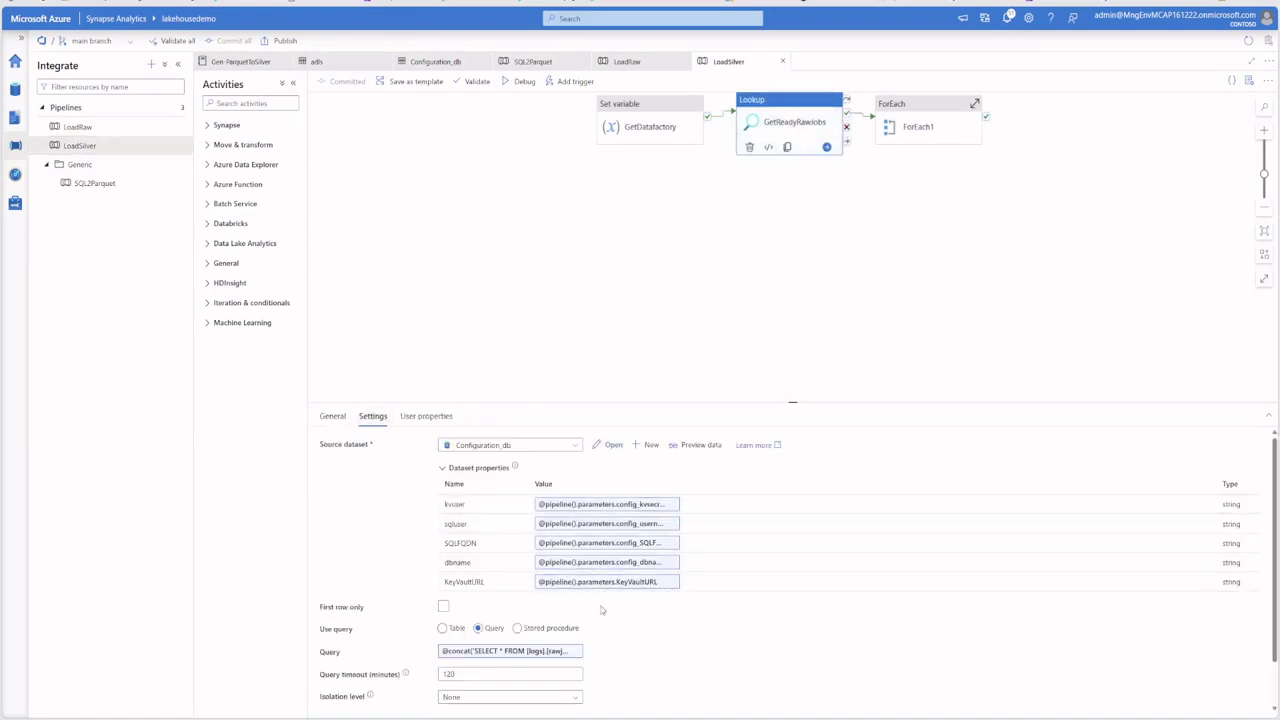
pyautogui.click(615, 588)
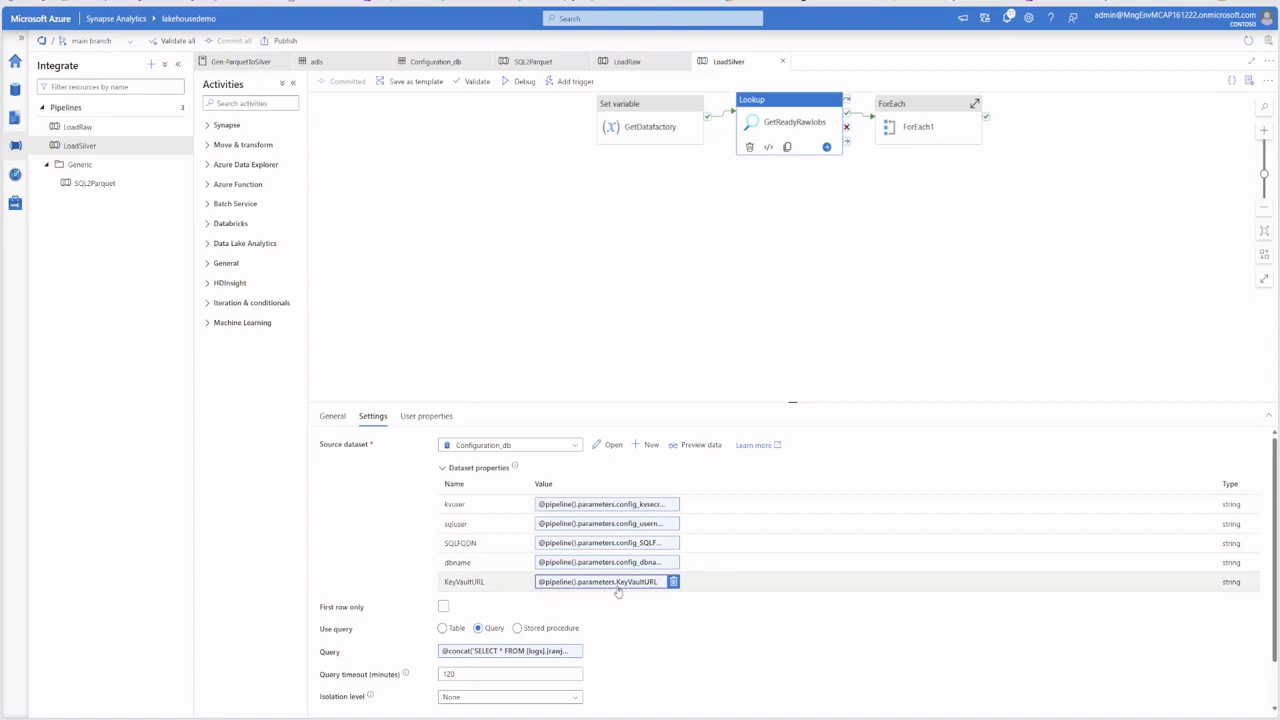
pyautogui.click(634, 413)
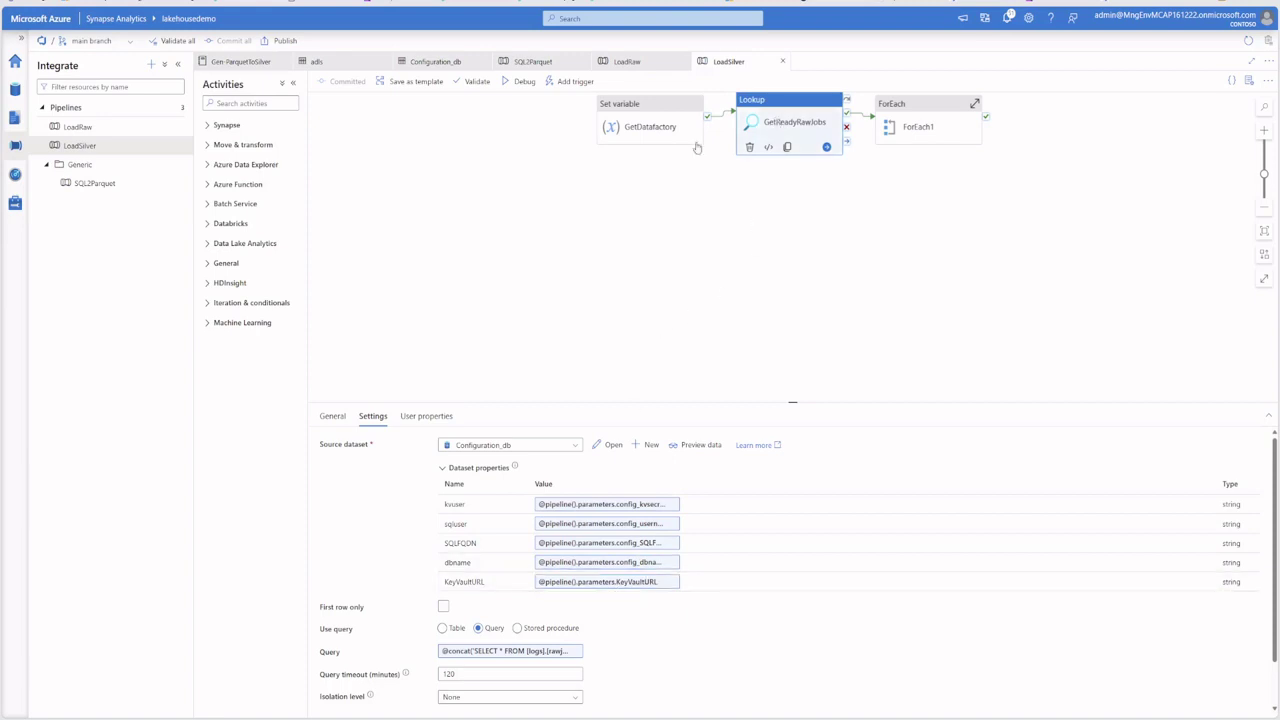
pyautogui.click(78, 127)
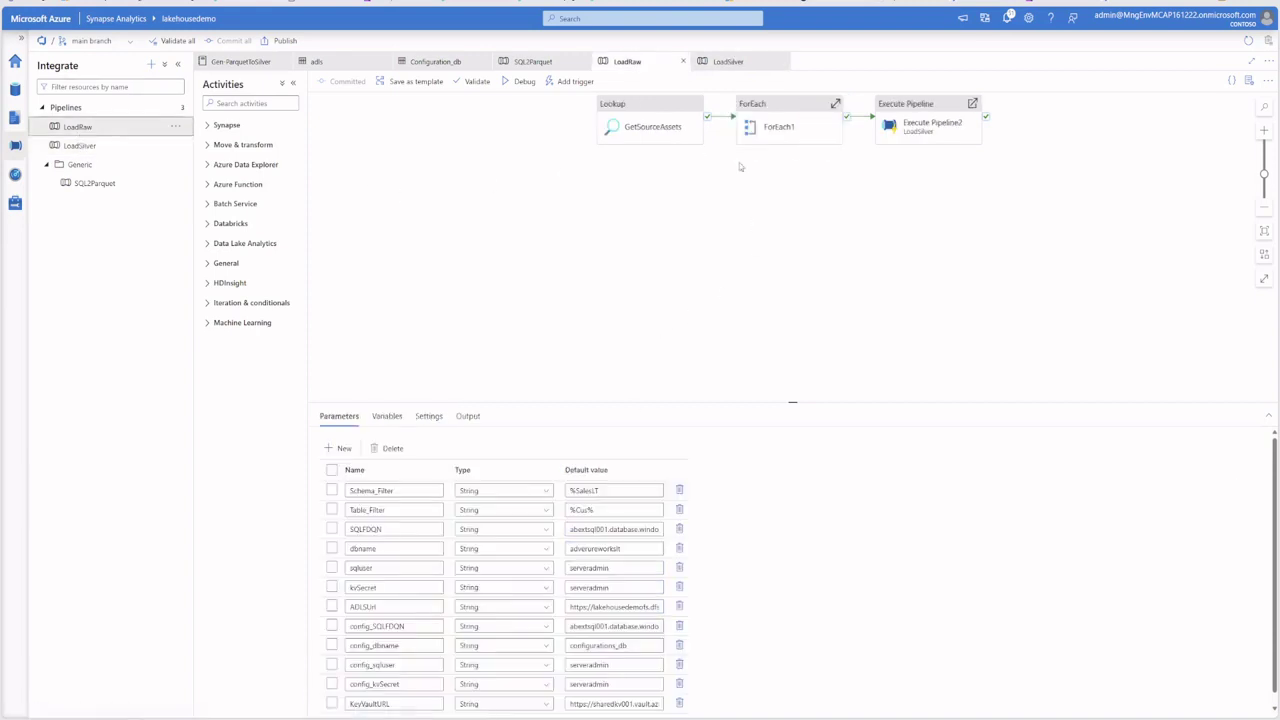
pyautogui.click(925, 122)
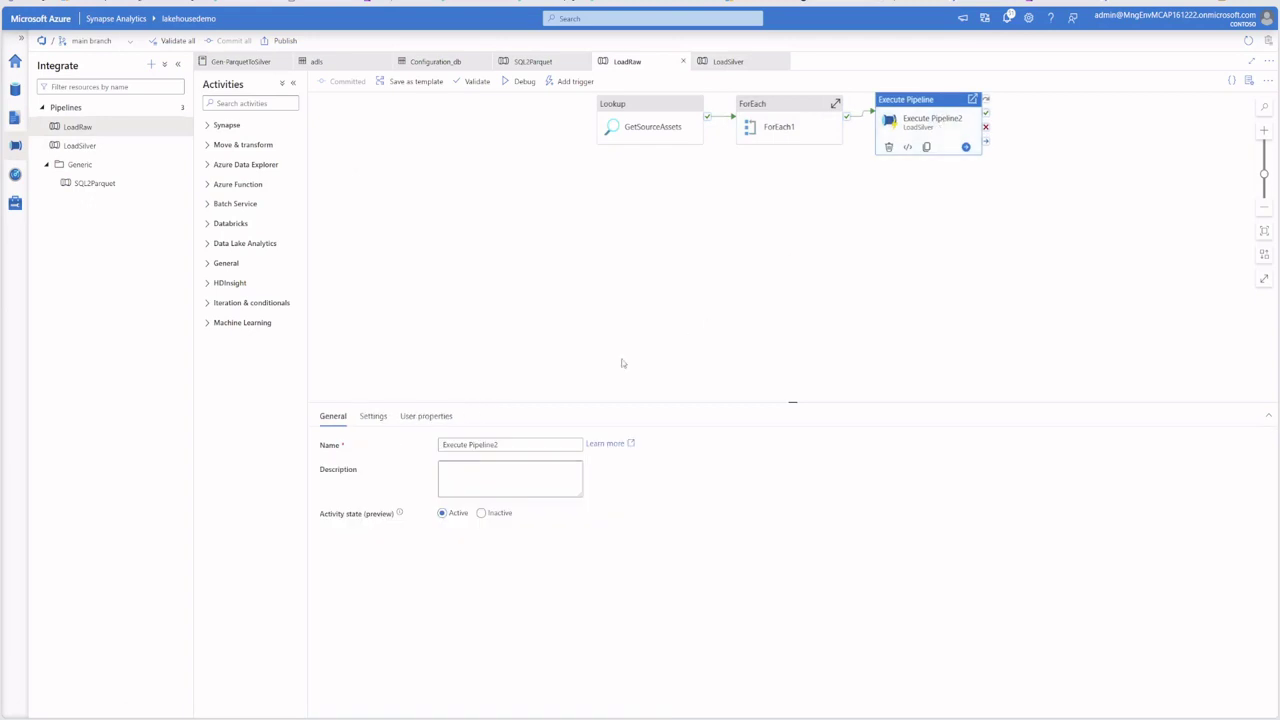
pyautogui.click(377, 418)
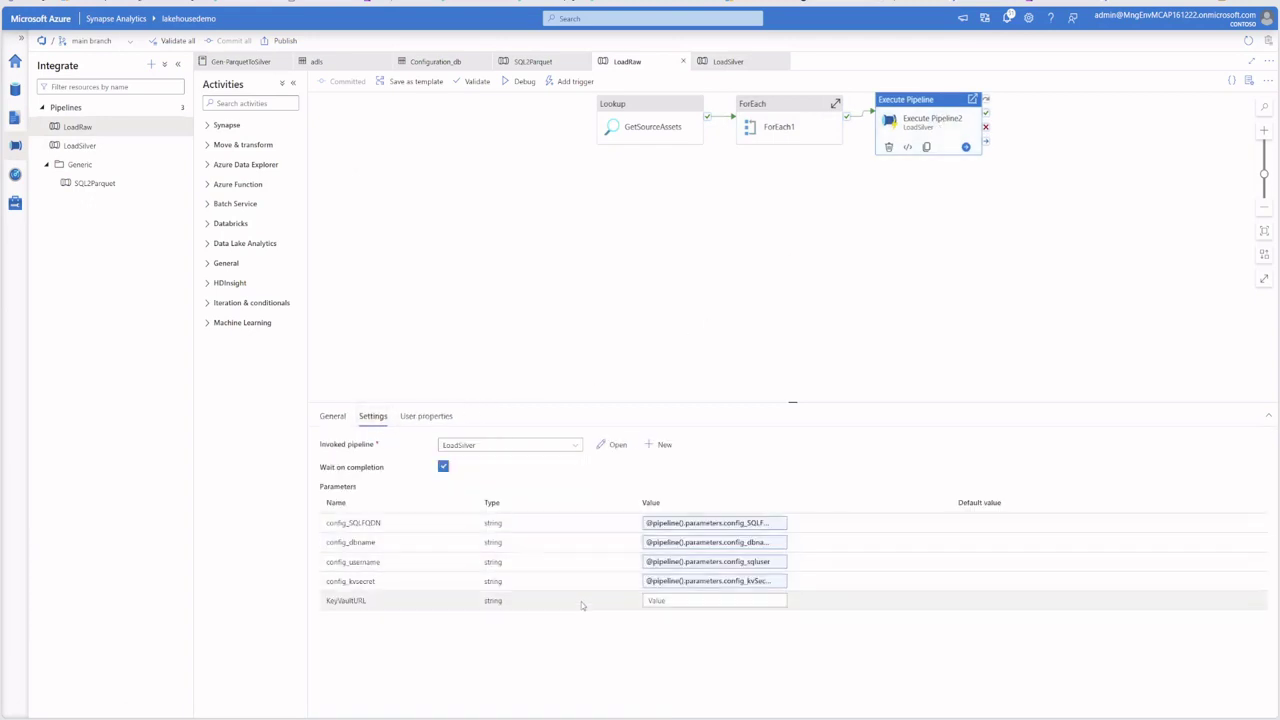
pyautogui.click(667, 601)
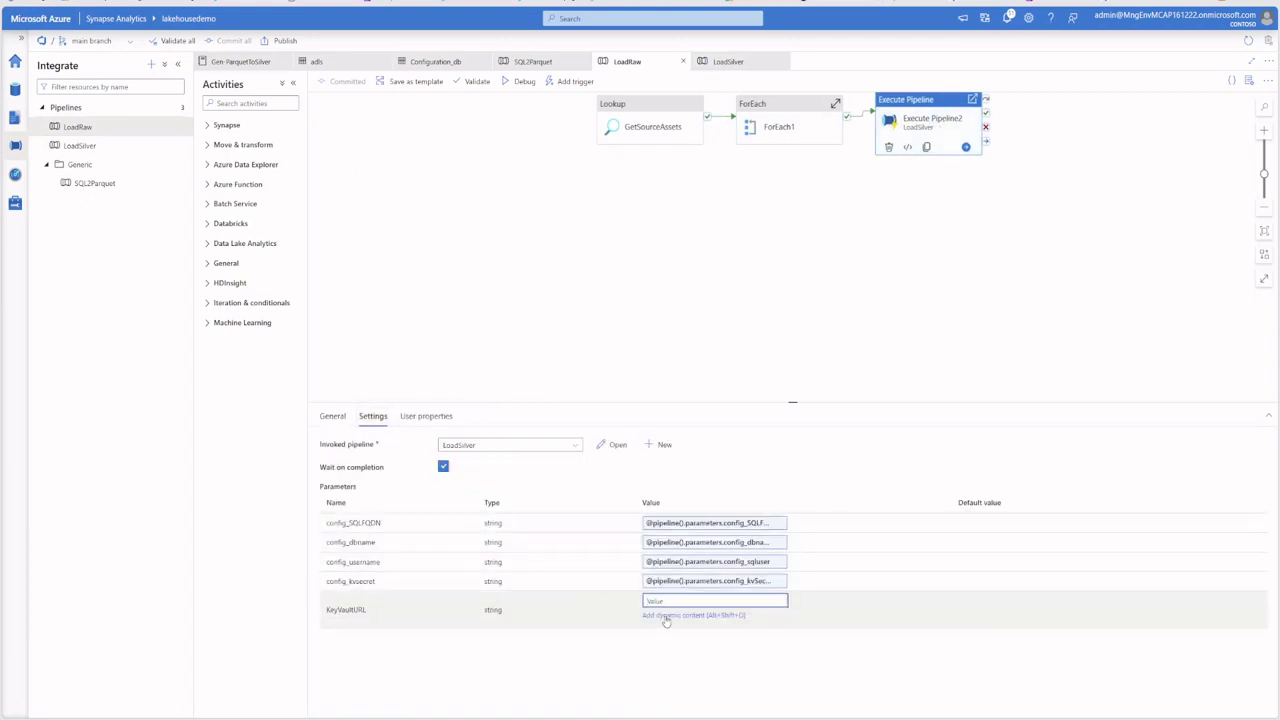
pyautogui.click(667, 616)
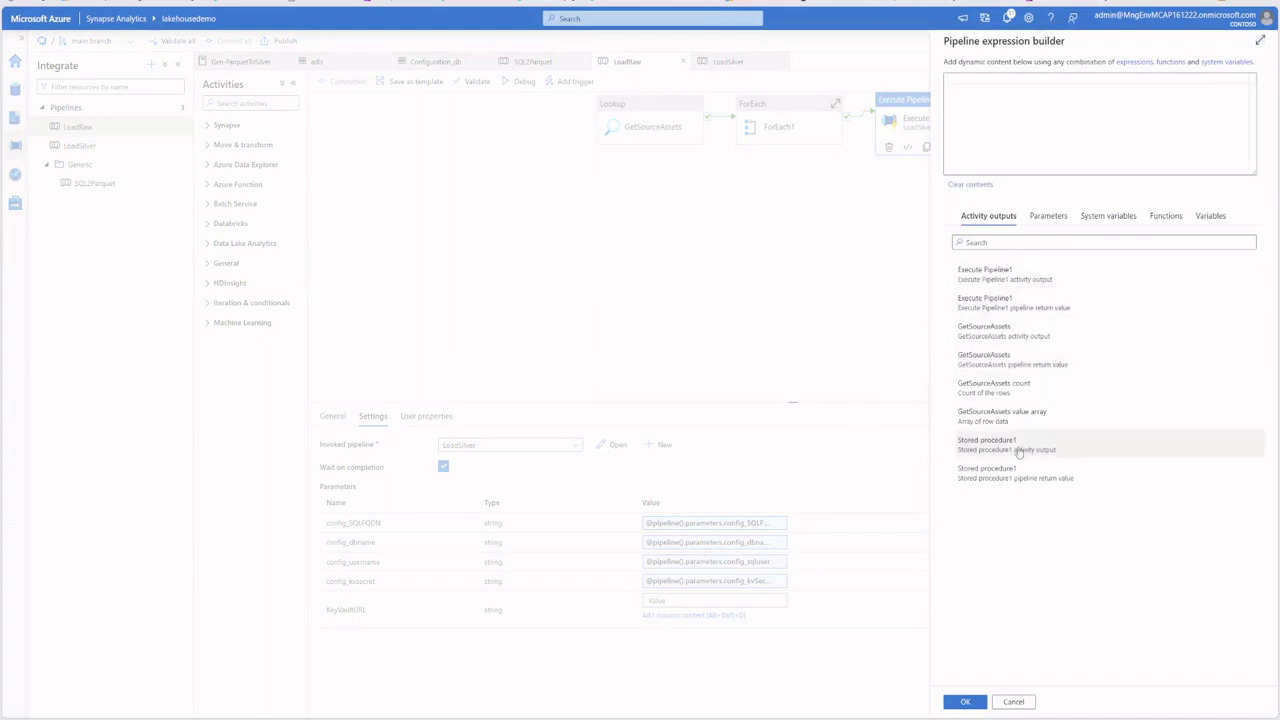
pyautogui.click(1048, 216)
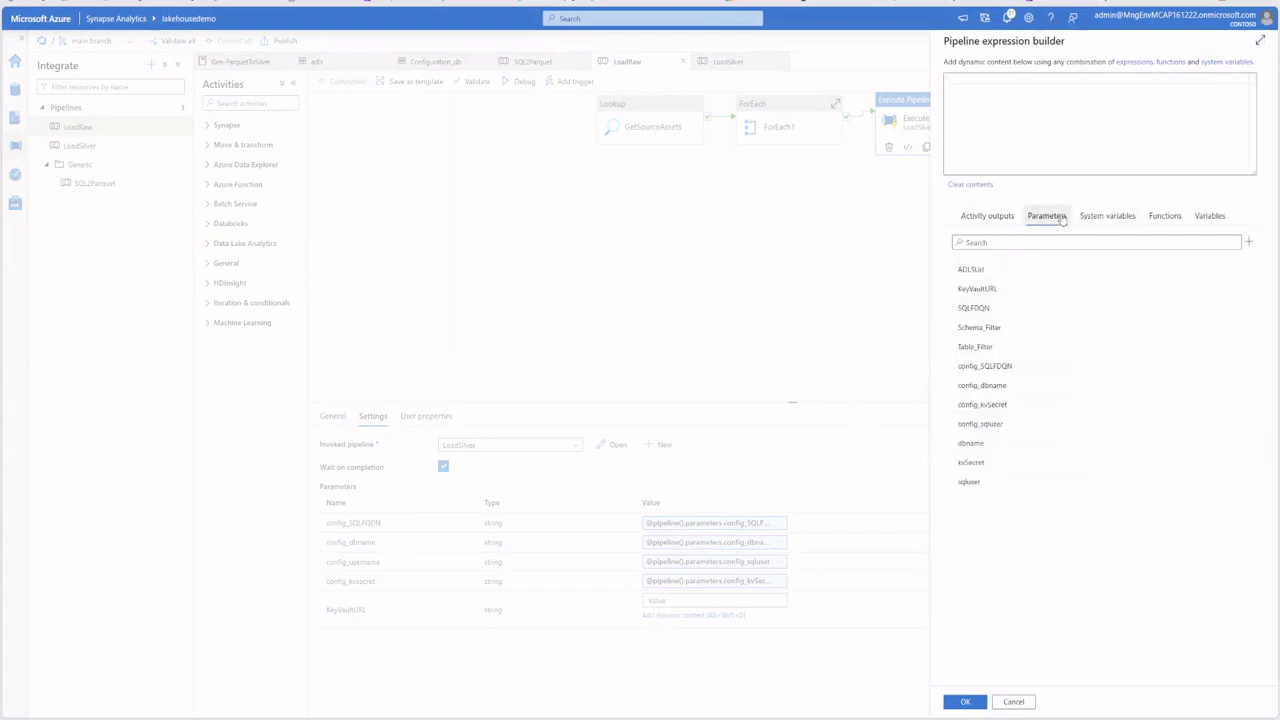
pyautogui.click(994, 291)
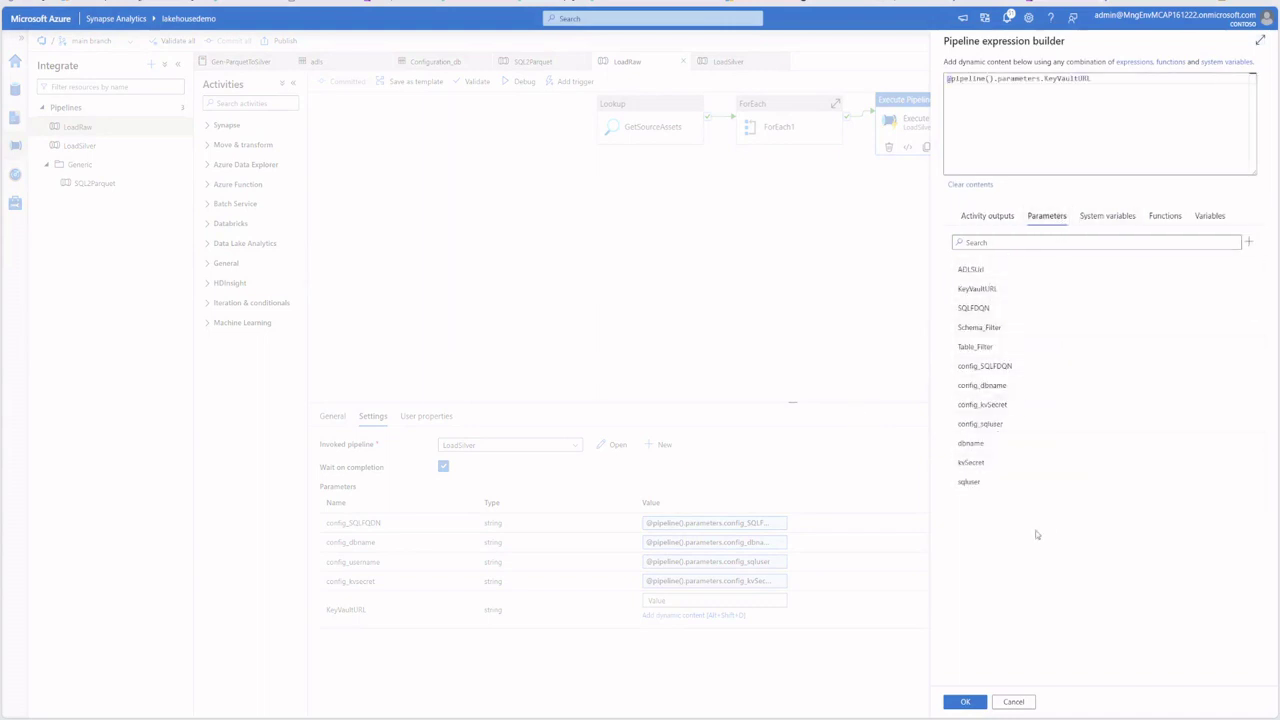
pyautogui.click(966, 703)
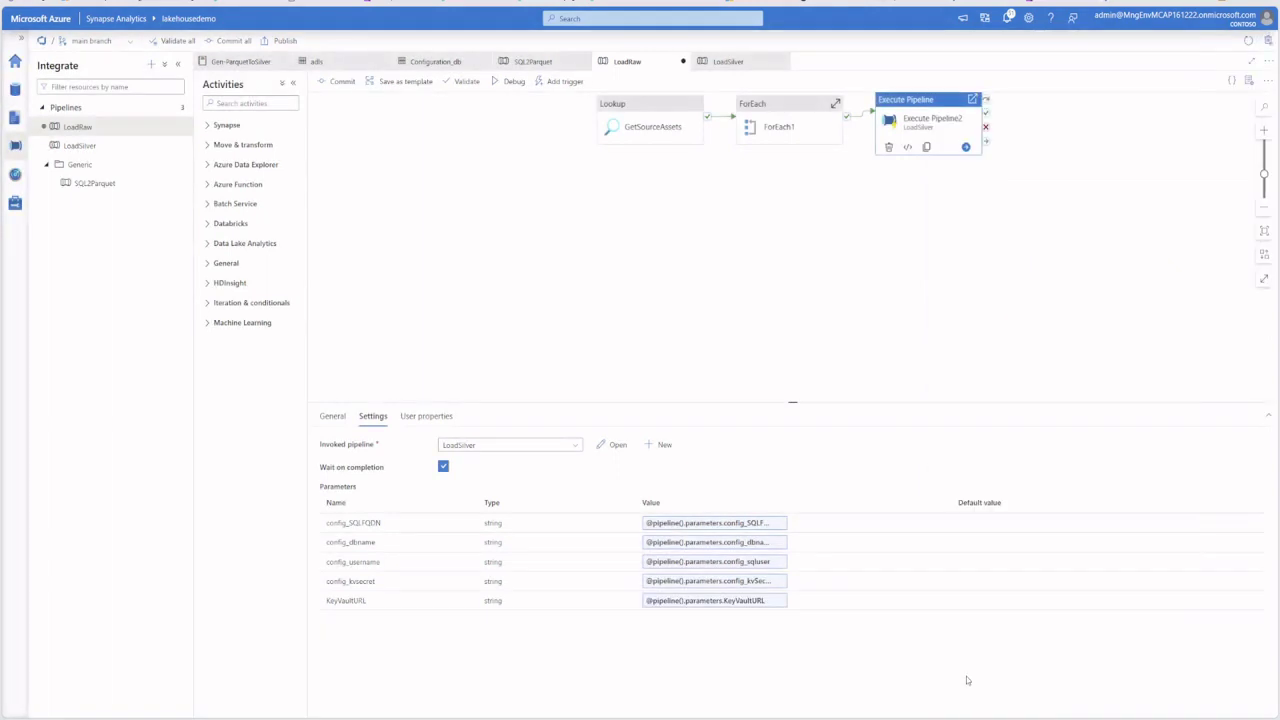
# Commit the LoadRaw change to the main branch with the default comment and publish it
pyautogui.click(520, 250)
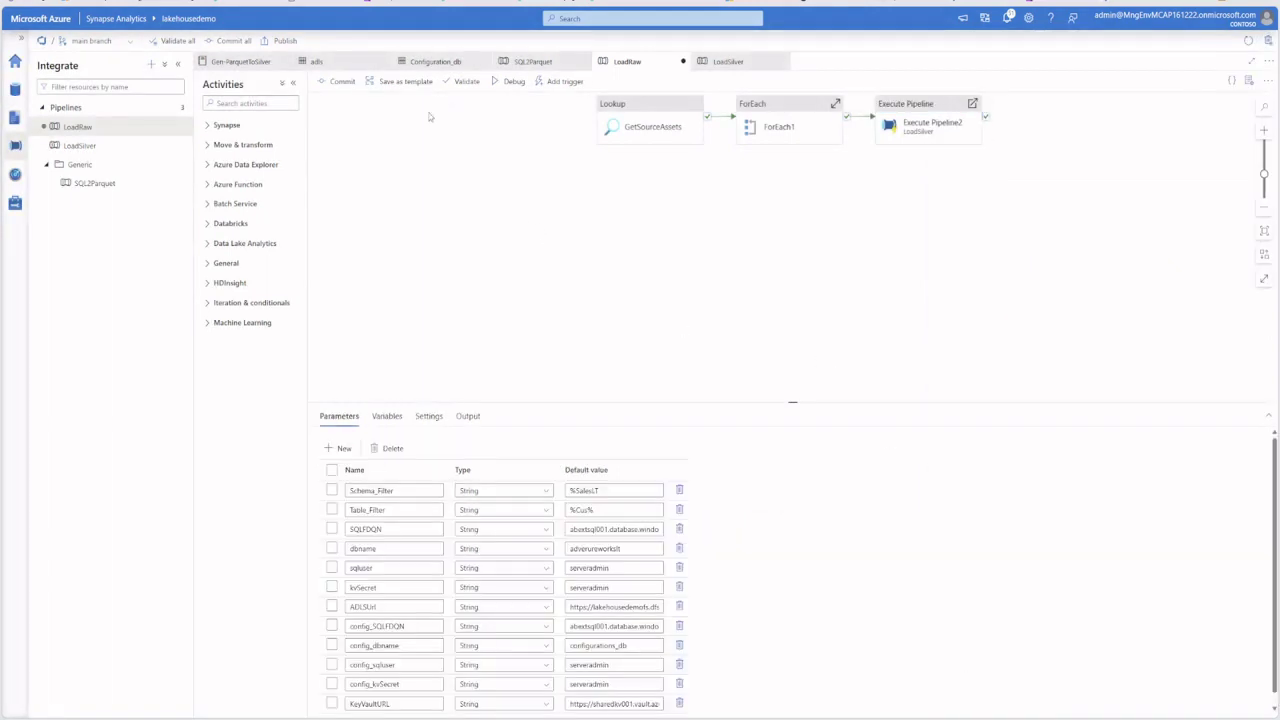
pyautogui.click(338, 81)
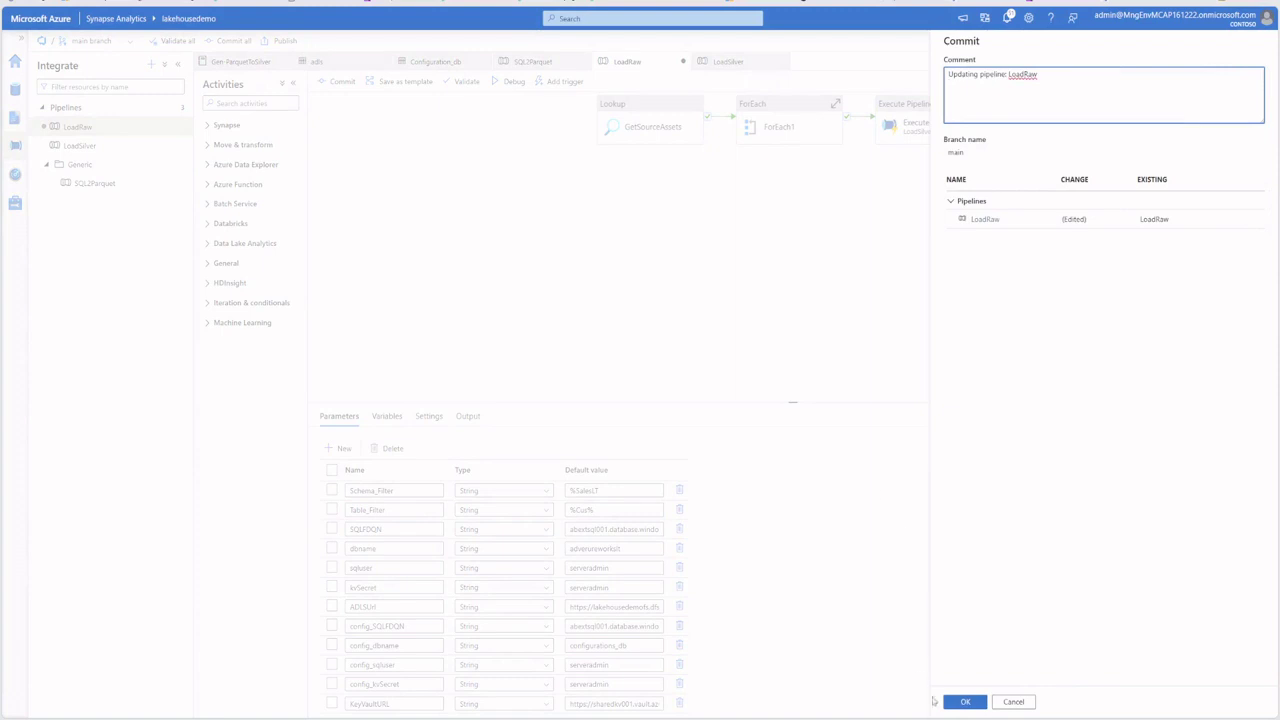
pyautogui.click(965, 701)
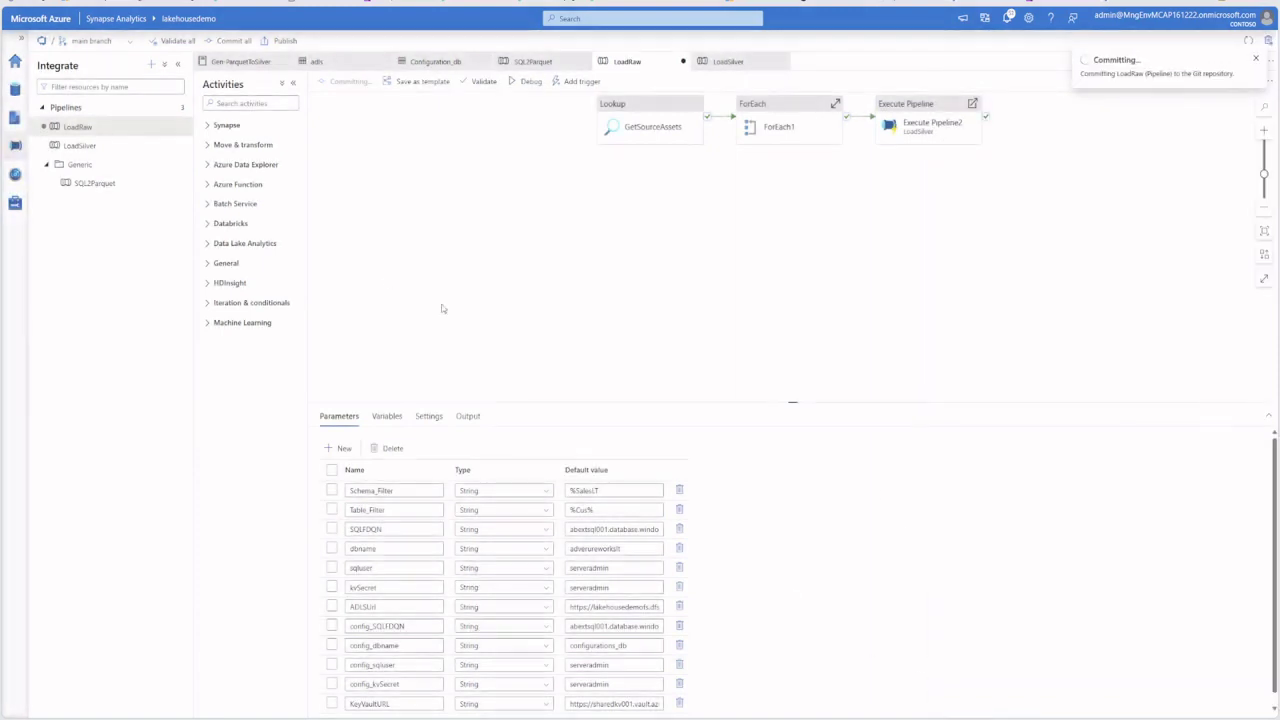
pyautogui.click(281, 47)
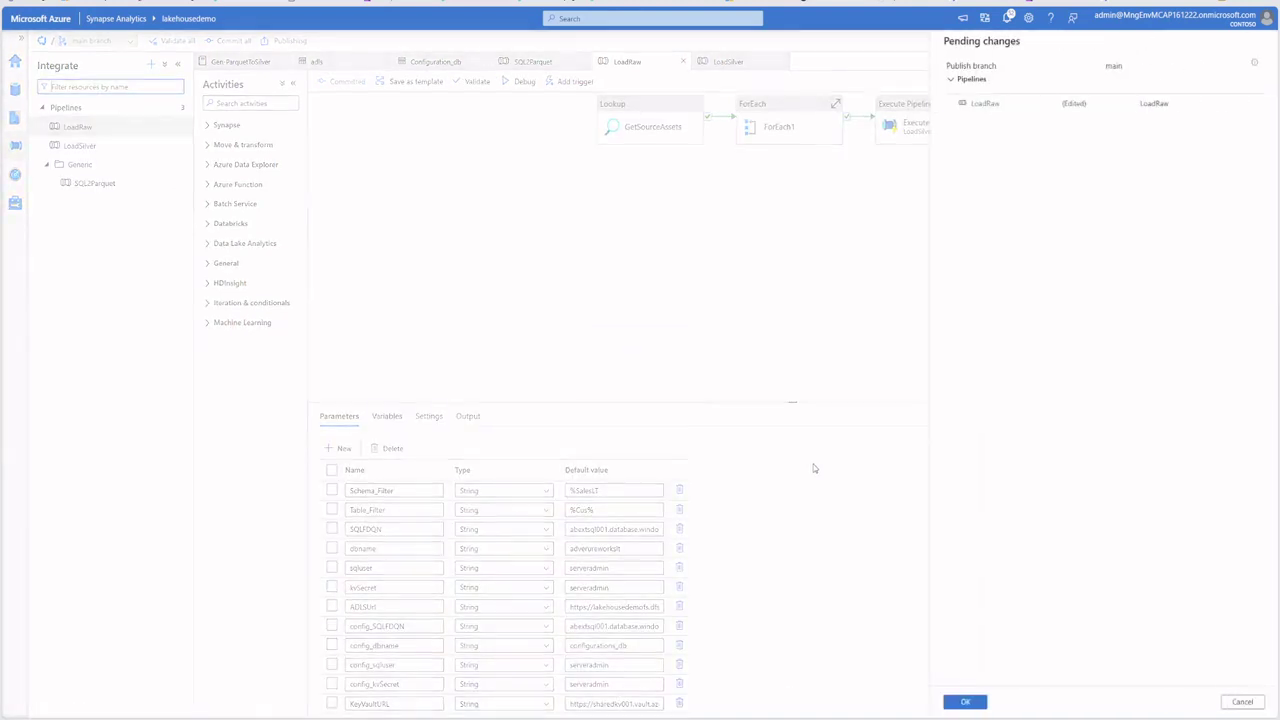
pyautogui.click(960, 707)
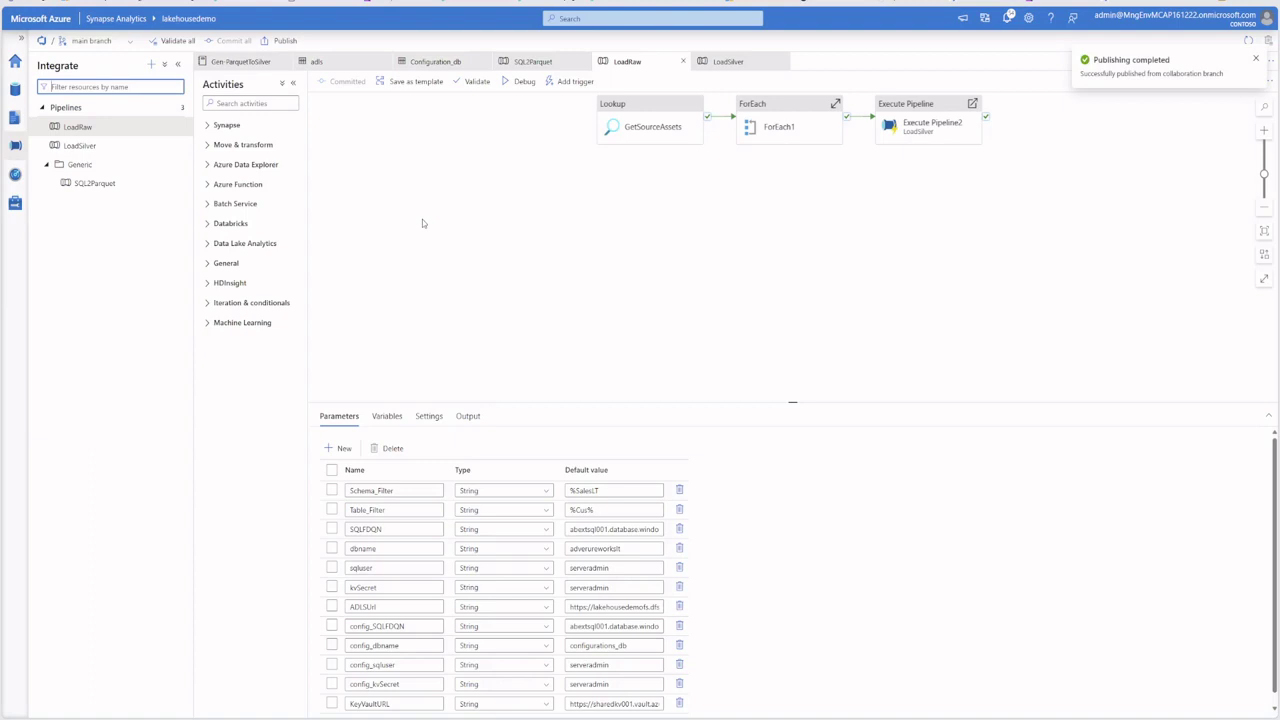
pyautogui.click(90, 131)
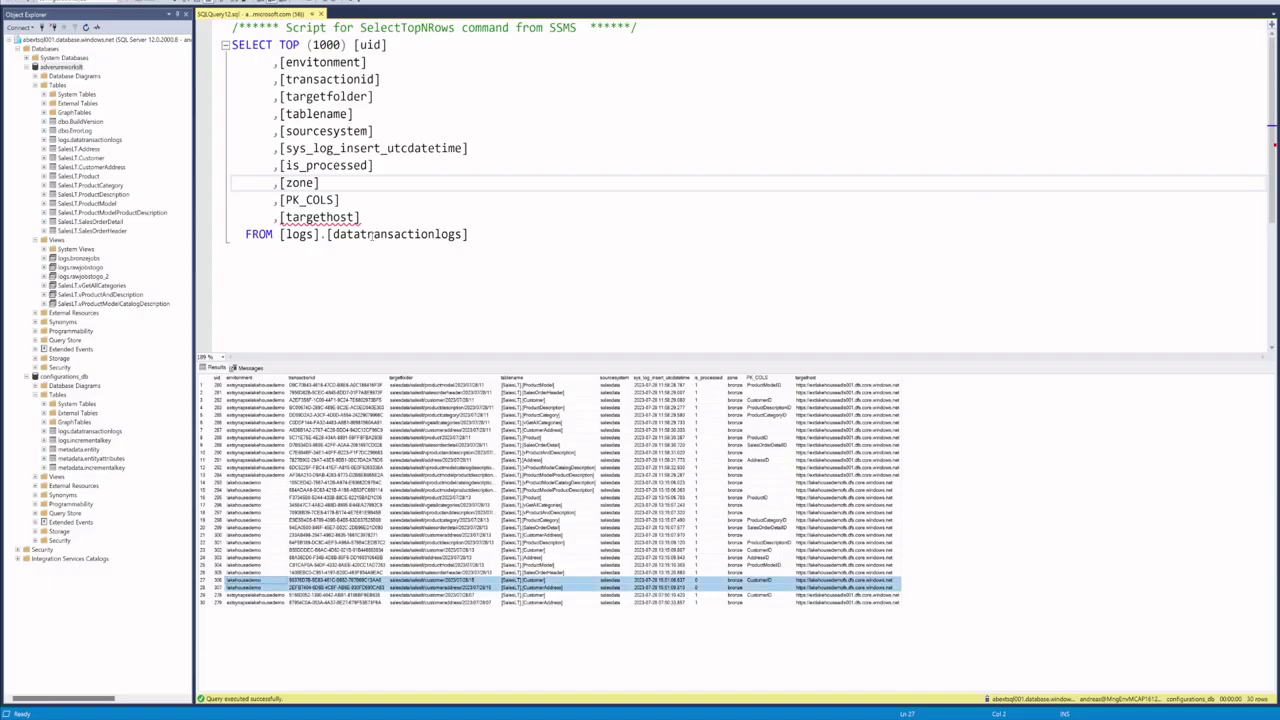
# In SQL Server Management Studio, turn the end of the query into a DELETE FROM [logs].[datatransactionlogs] WHERE is_processed=0 statement
pyautogui.click(376, 221)
pyautogui.press('Return')
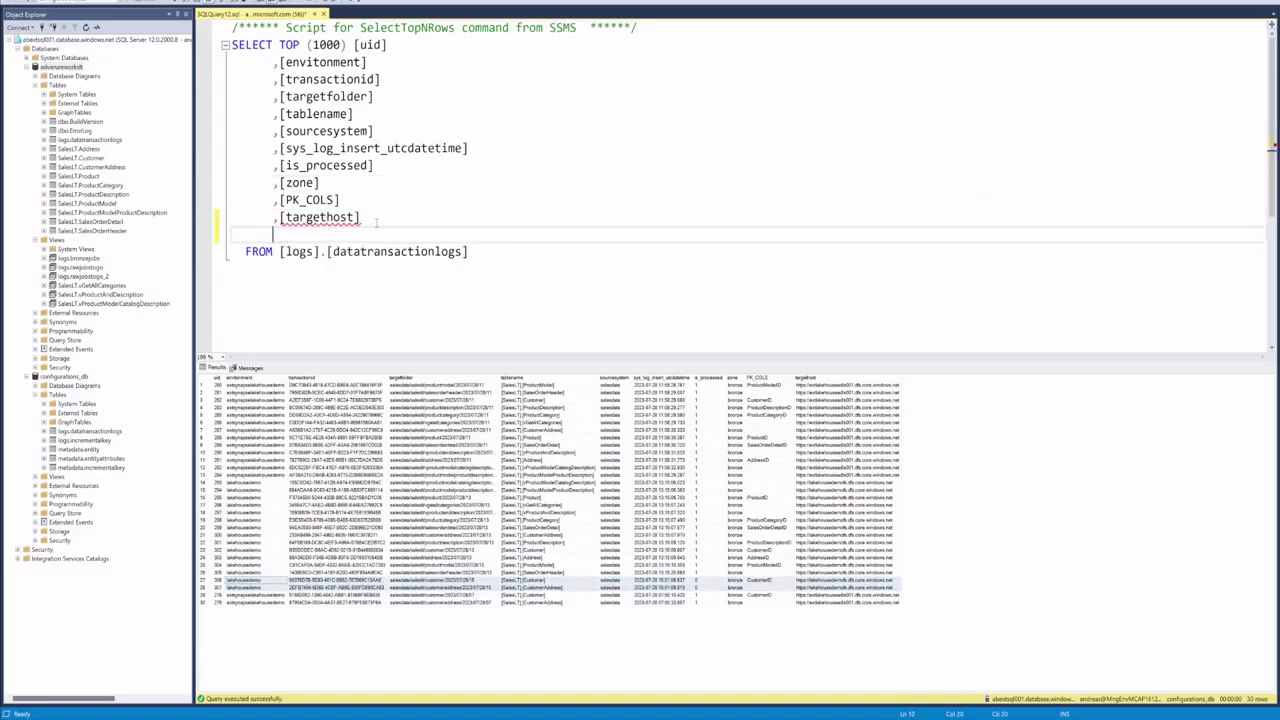
pyautogui.write('DELETE FROM')
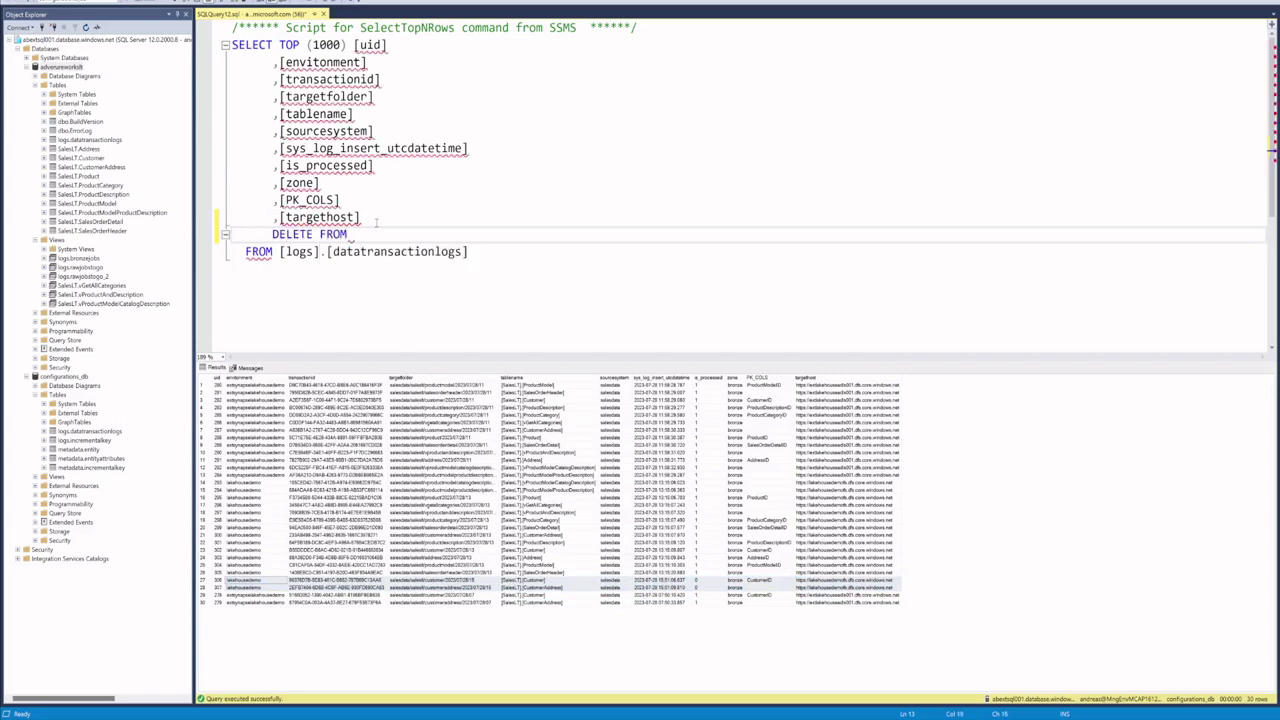
pyautogui.press('BackSpace')
pyautogui.press('BackSpace')
pyautogui.press('BackSpace')
pyautogui.press('BackSpace')
pyautogui.press('Down')
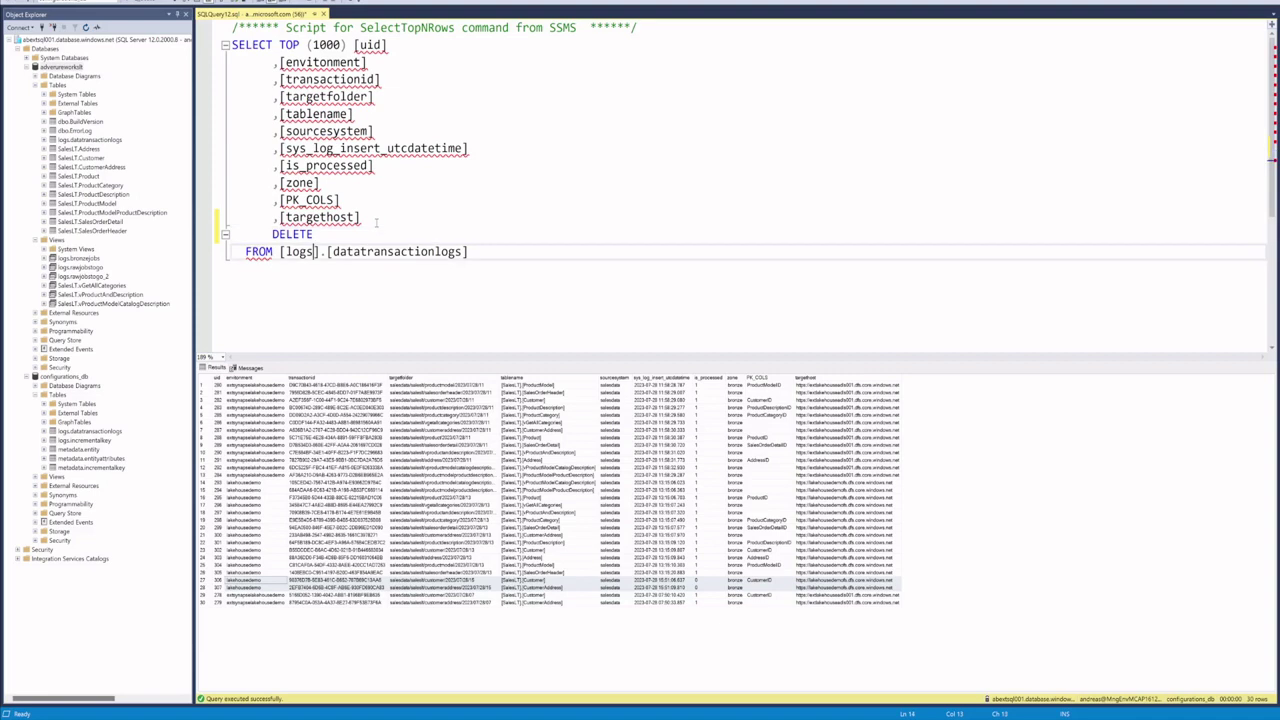
pyautogui.press('Return')
pyautogui.write('WHE')
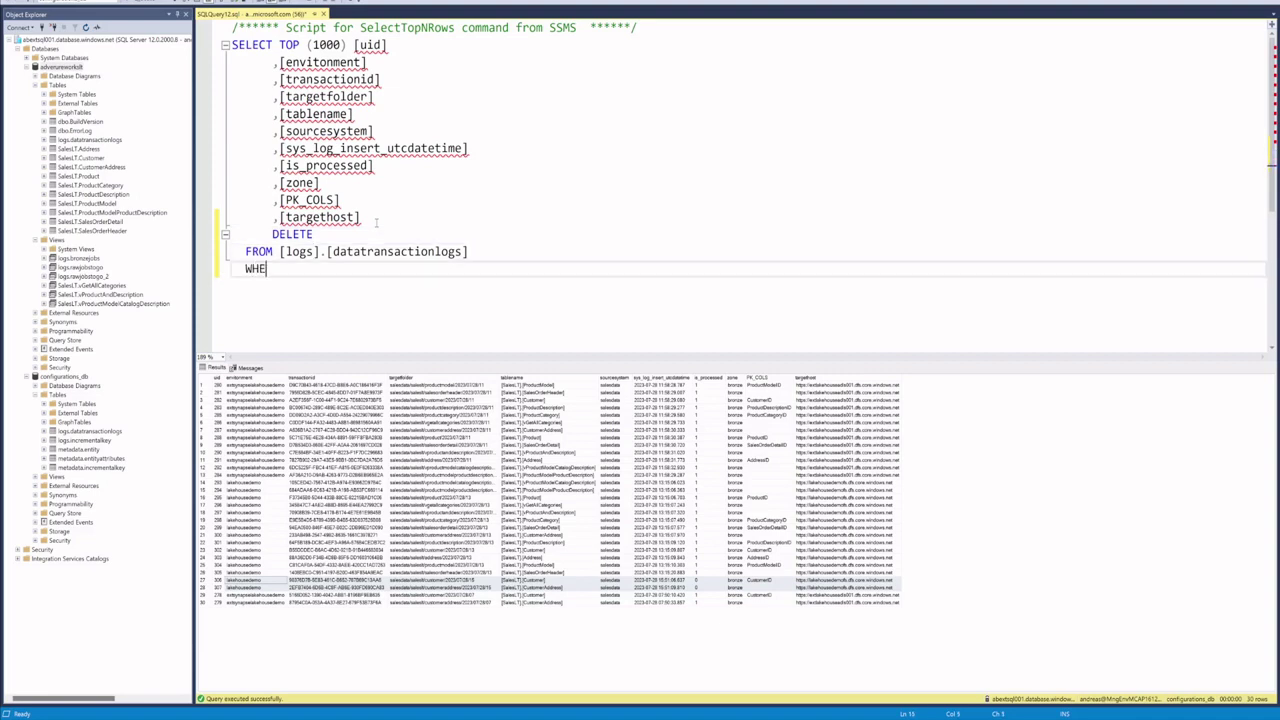
pyautogui.write('RE is_')
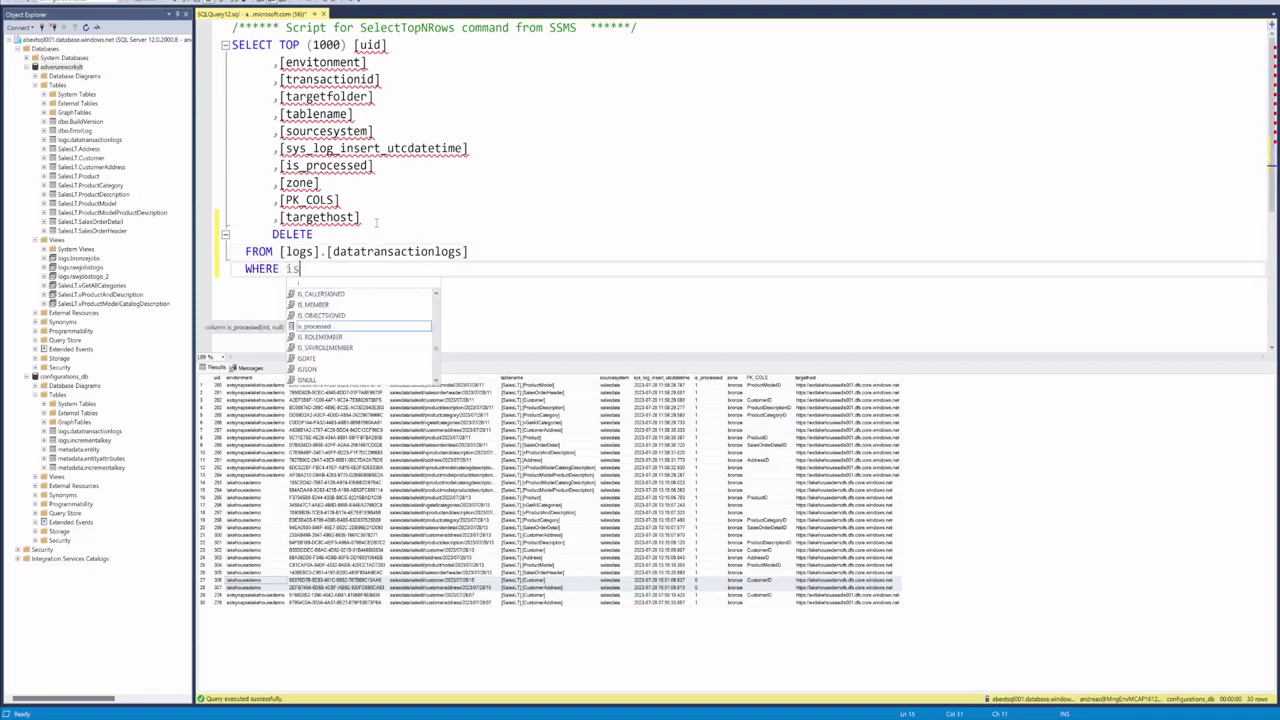
pyautogui.press('Tab')
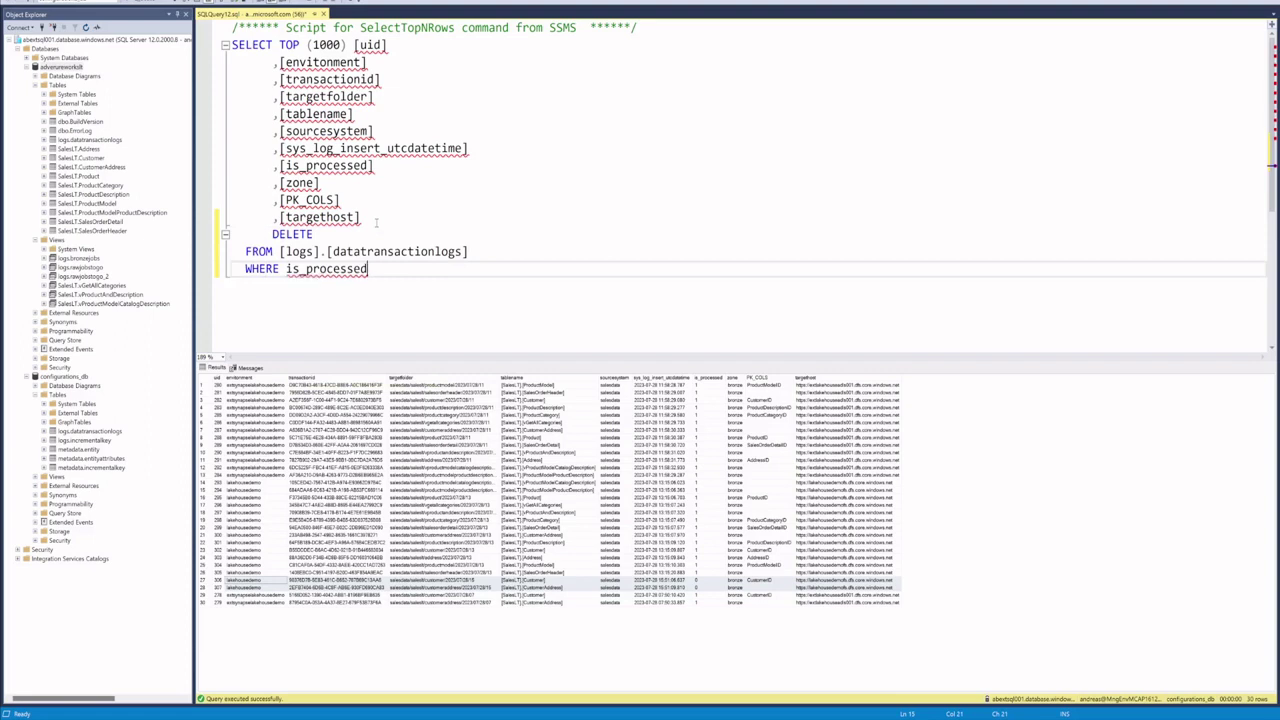
# Execute only the DELETE statement to remove the unprocessed rows from datatransactionlogs
pyautogui.hotkey('shift', 'Home')
pyautogui.hotkey('shift', 'Up')
pyautogui.hotkey('shift', 'Up')
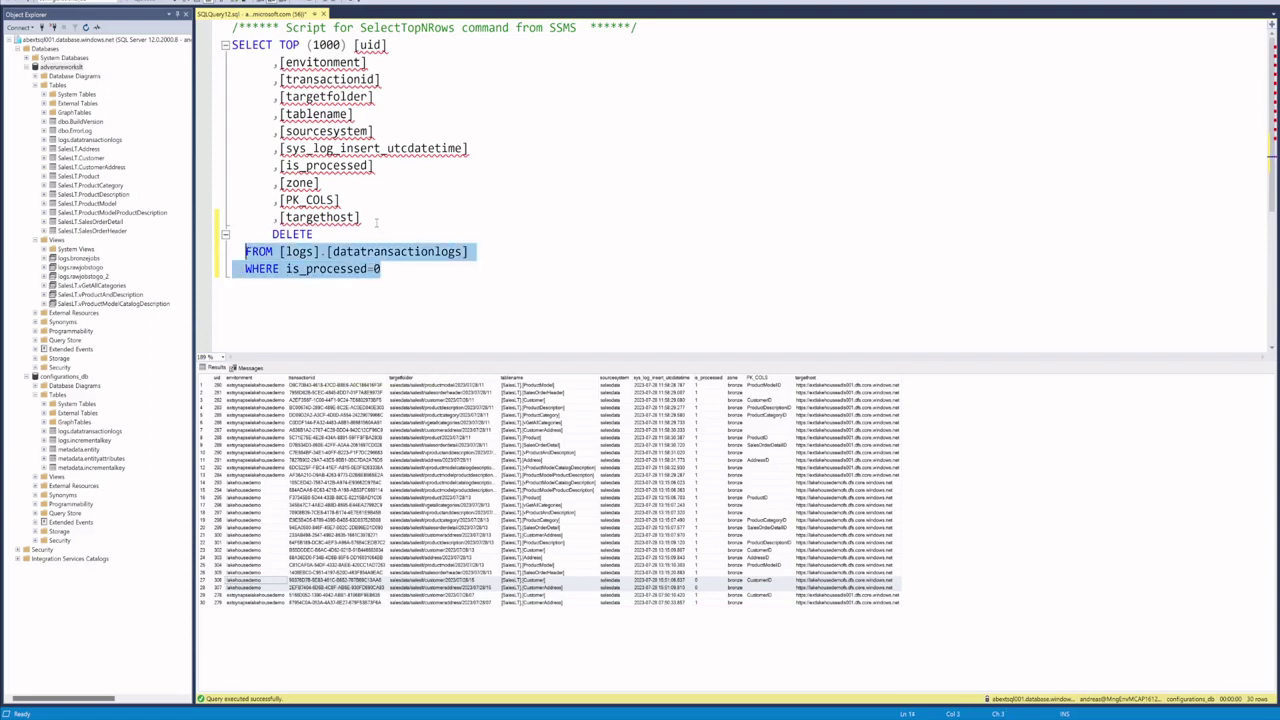
pyautogui.press('F5')
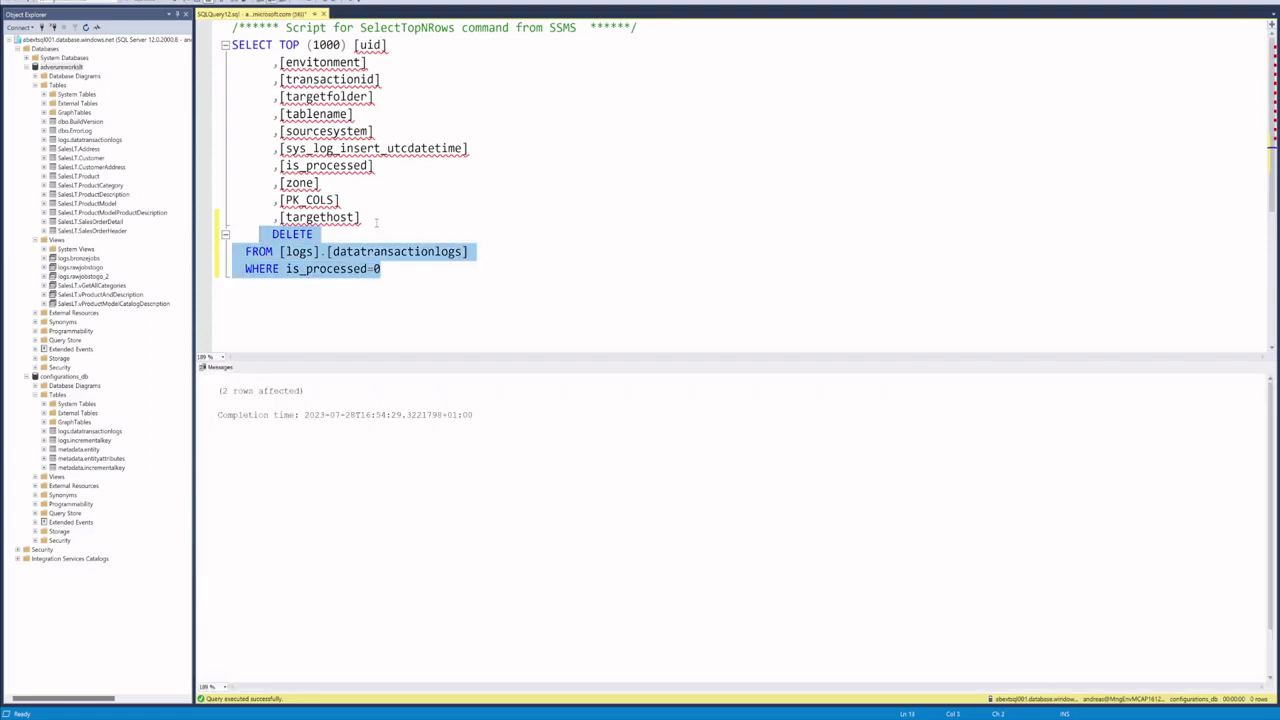
# Remove the DELETE keyword and the WHERE clause to restore the original SELECT query, and run it again
pyautogui.press('Home')
pyautogui.hotkey('shift', 'End')
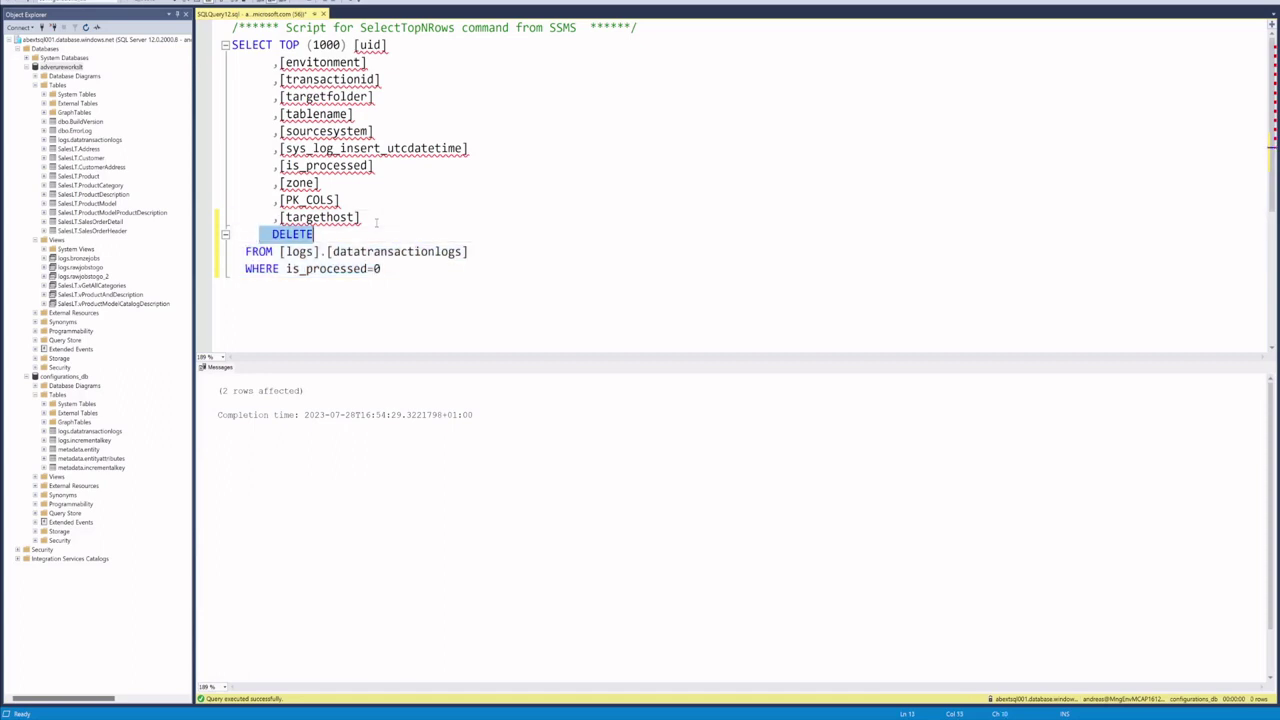
pyautogui.press('Delete')
pyautogui.press('Down')
pyautogui.press('Down')
pyautogui.hotkey('shift', 'End')
pyautogui.press('Delete')
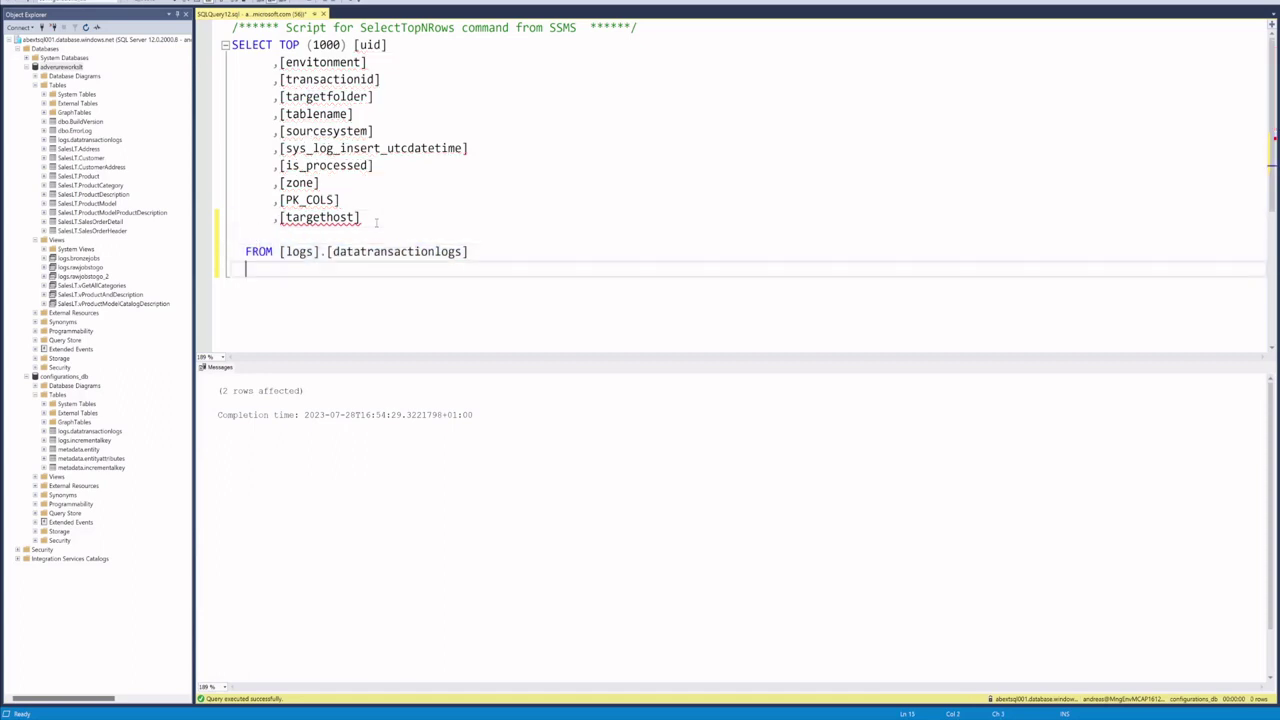
pyautogui.press('F5')
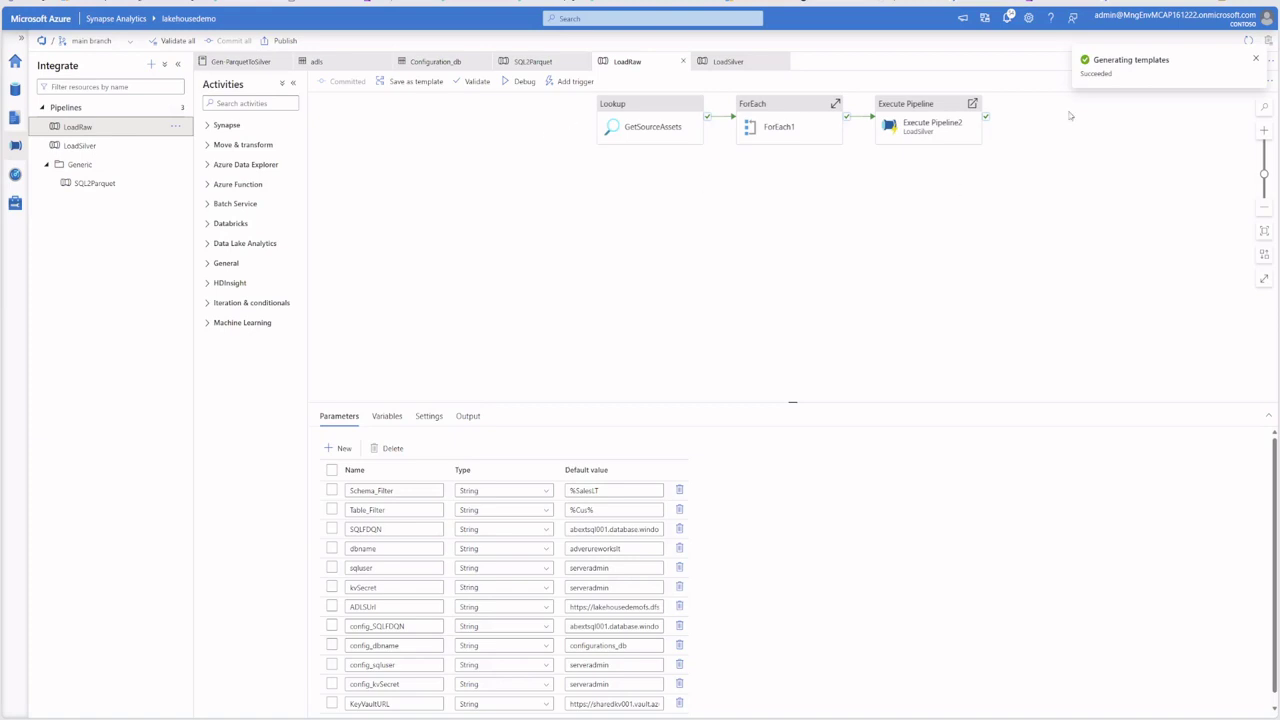
# Back in Synapse, trigger the LoadRaw pipeline immediately with its default parameter values and open the run's details
pyautogui.click(568, 81)
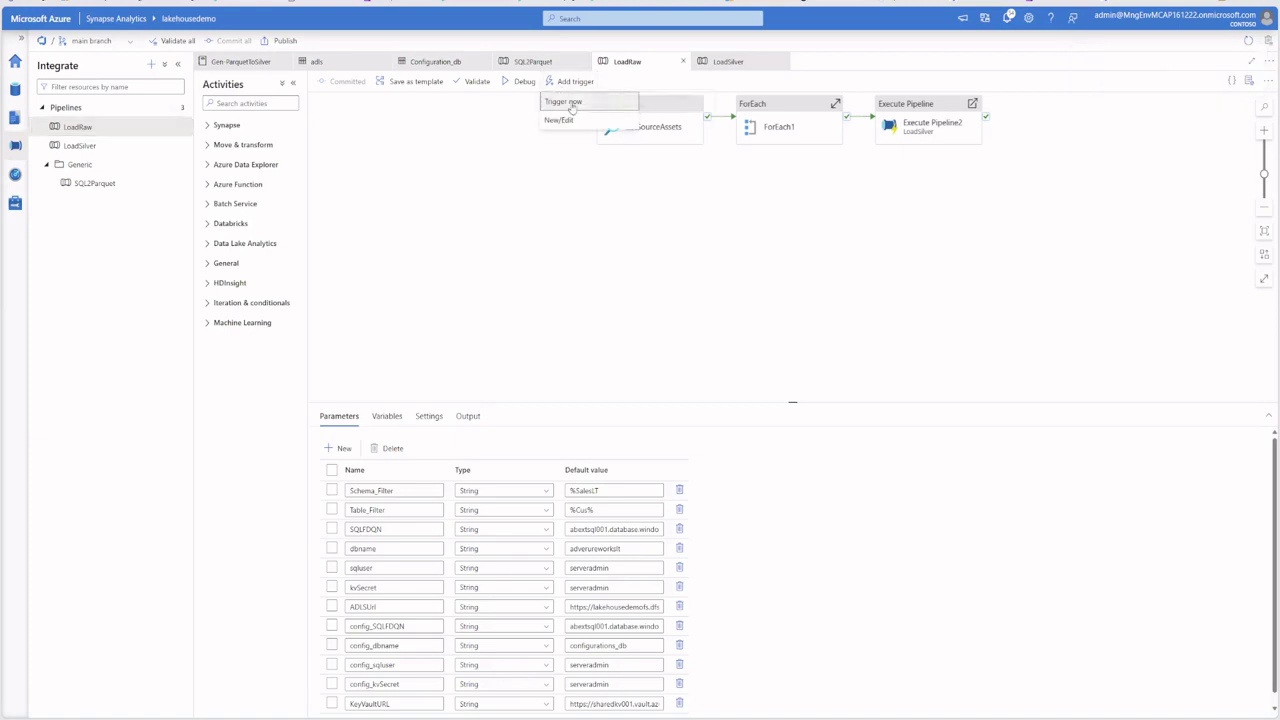
pyautogui.click(572, 104)
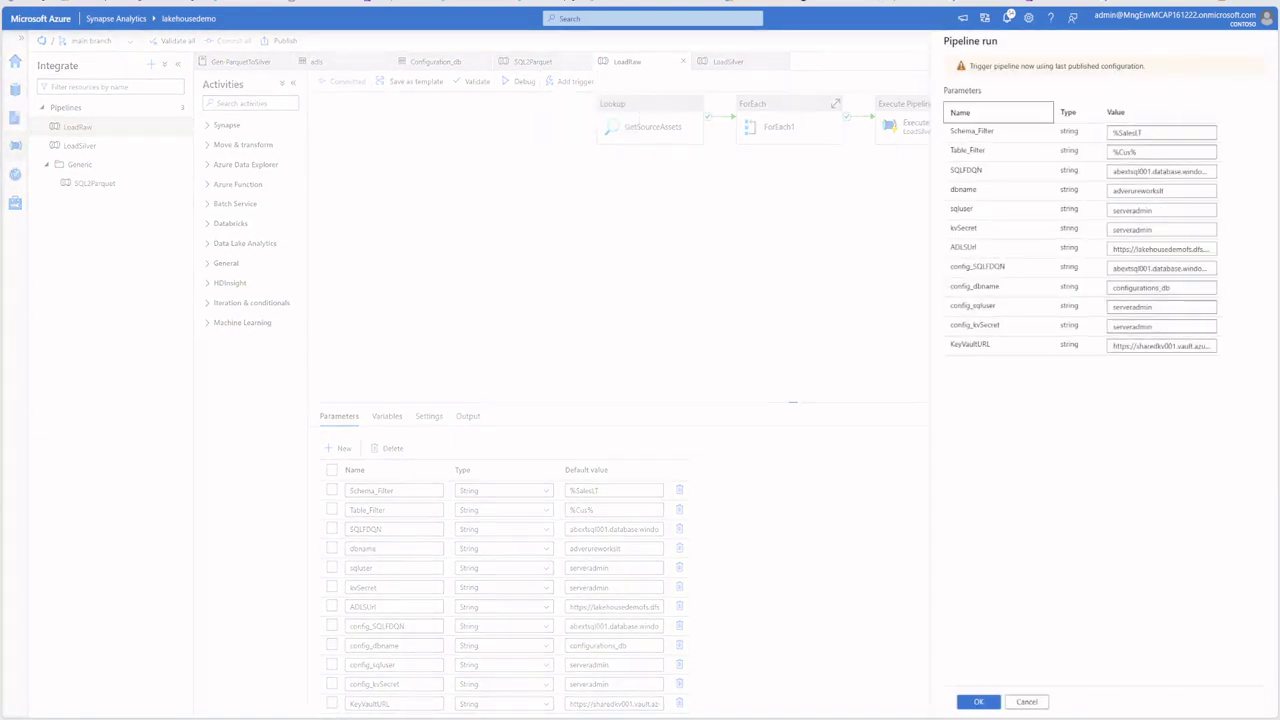
pyautogui.click(976, 701)
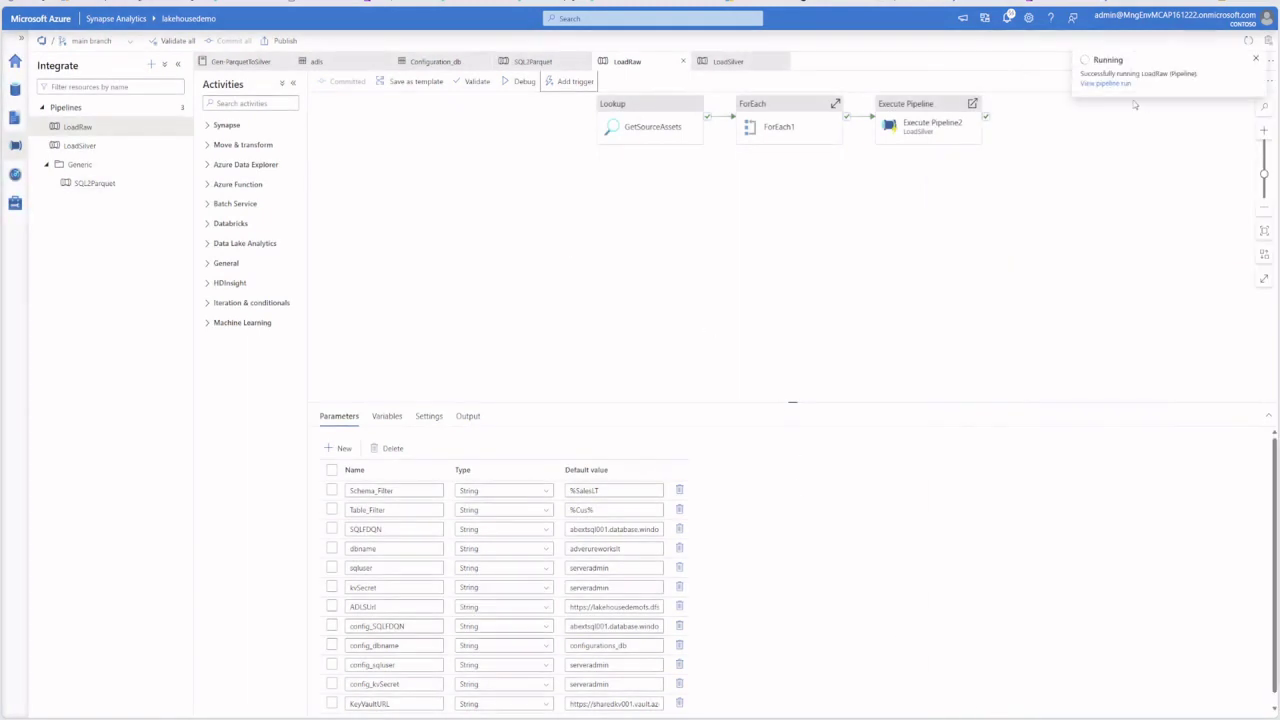
pyautogui.click(1118, 86)
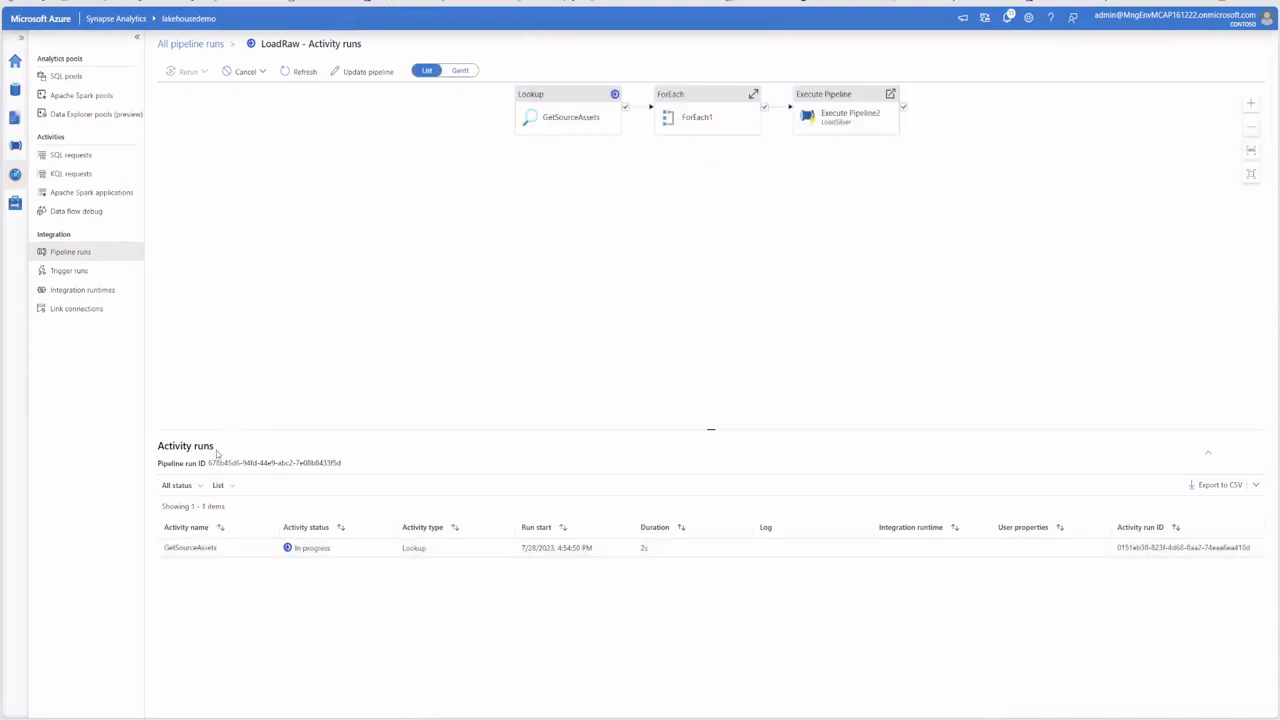
# Keep refreshing the LoadRaw activity runs to follow the run's progress until Execute Pipeline2 starts
pyautogui.click(302, 72)
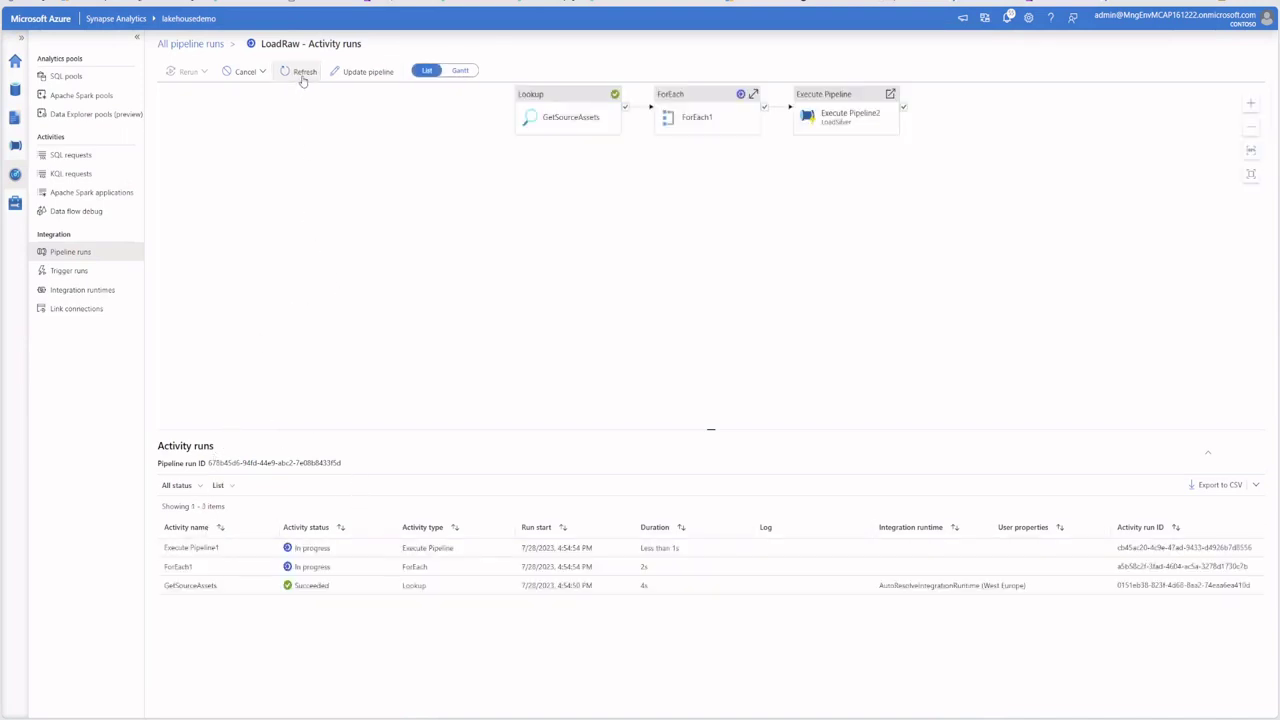
pyautogui.click(302, 72)
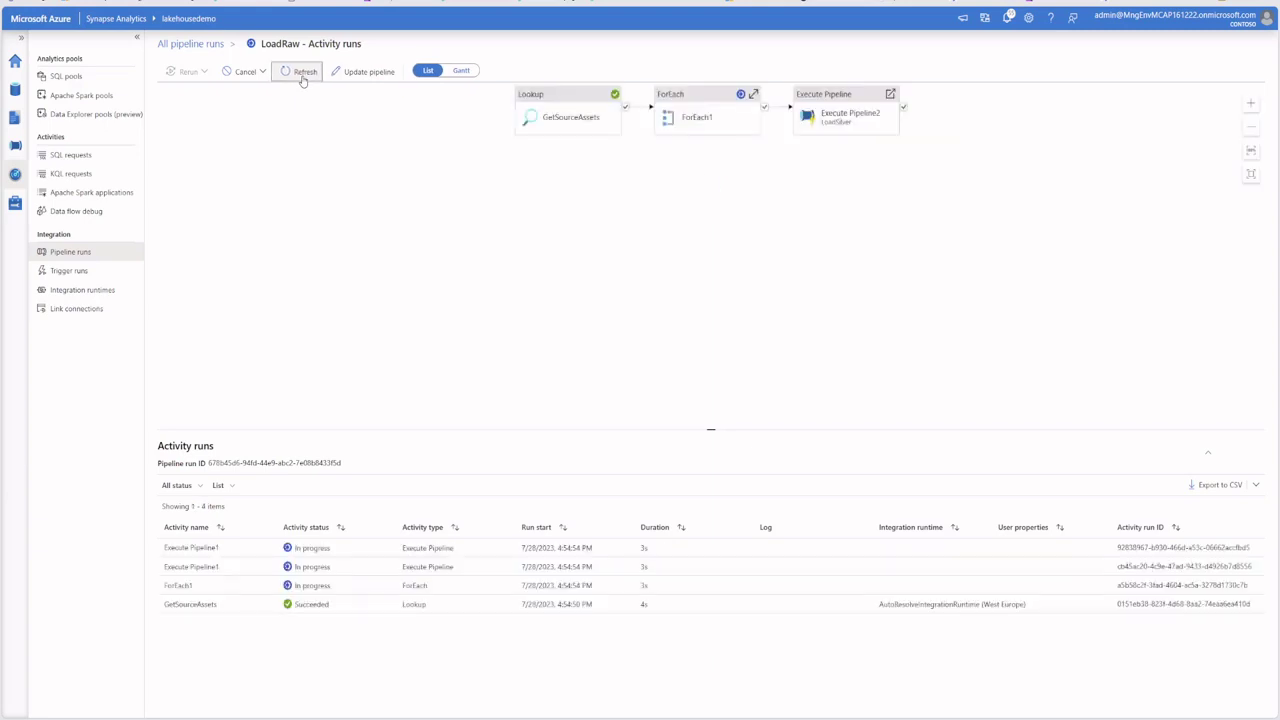
pyautogui.click(302, 72)
pyautogui.click(303, 72)
pyautogui.click(303, 72)
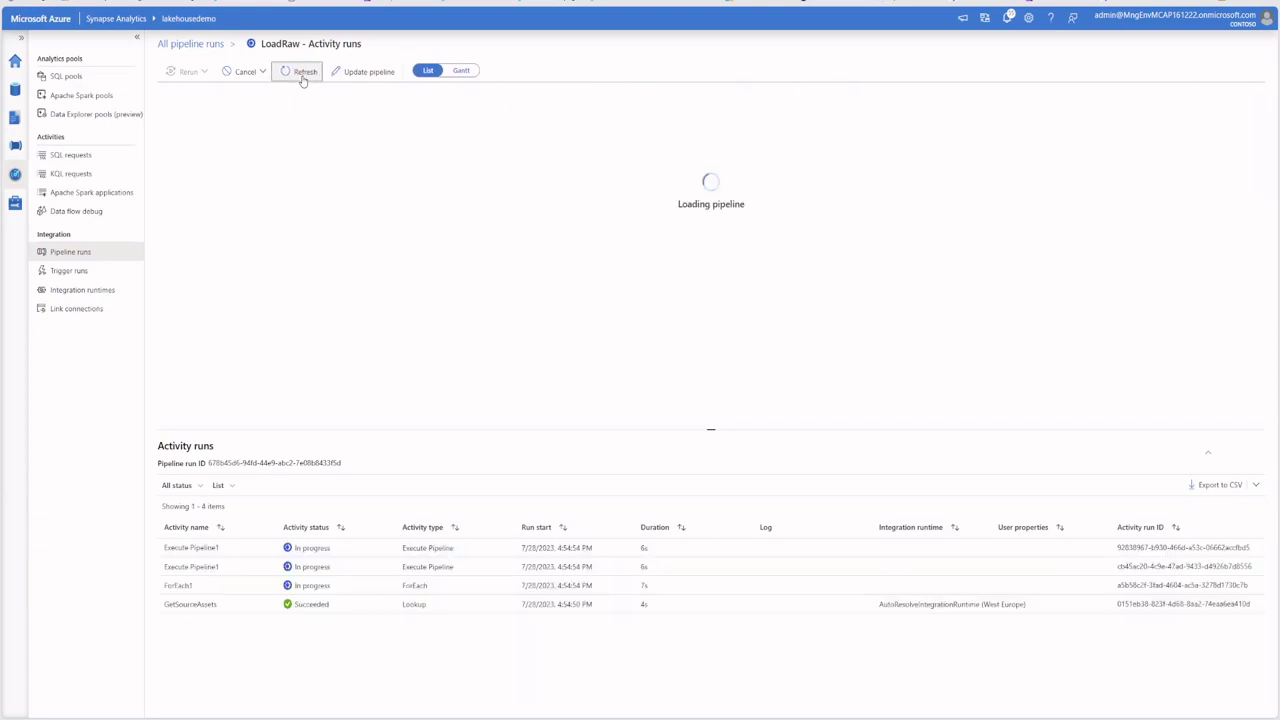
pyautogui.click(302, 77)
pyautogui.click(302, 77)
pyautogui.click(302, 77)
pyautogui.click(302, 77)
pyautogui.click(302, 77)
pyautogui.click(302, 77)
pyautogui.click(302, 77)
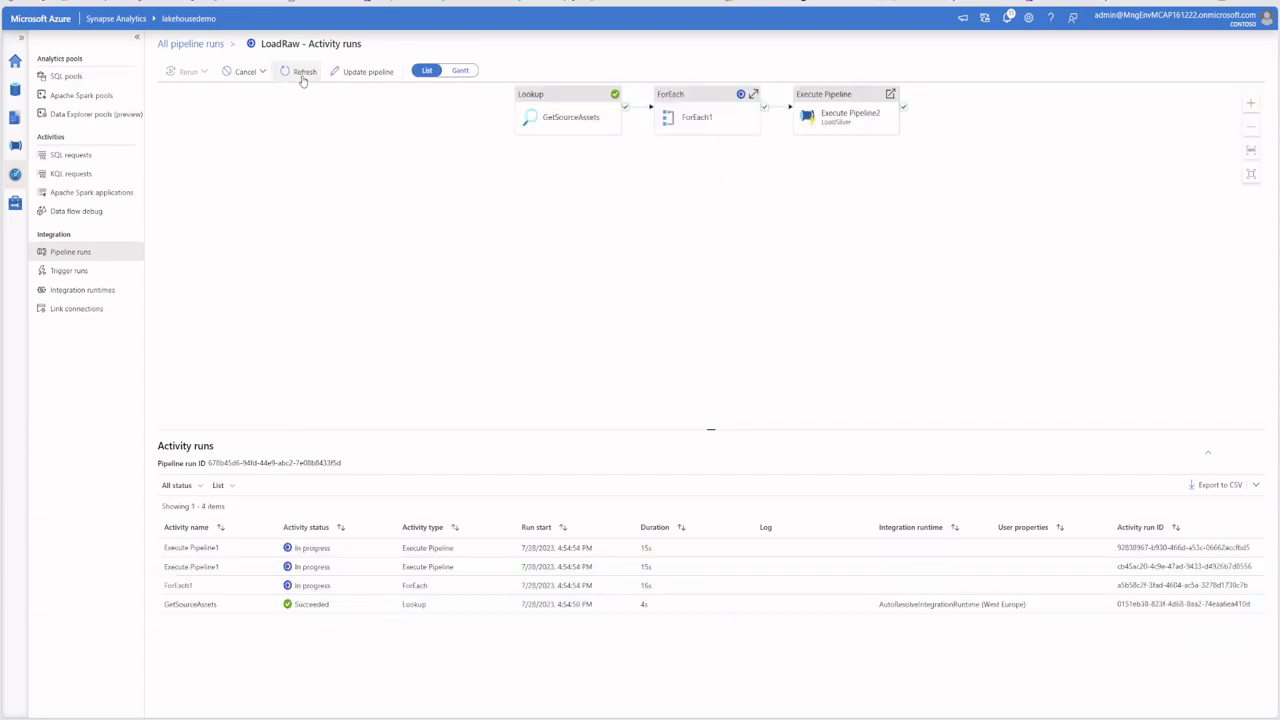
pyautogui.click(302, 77)
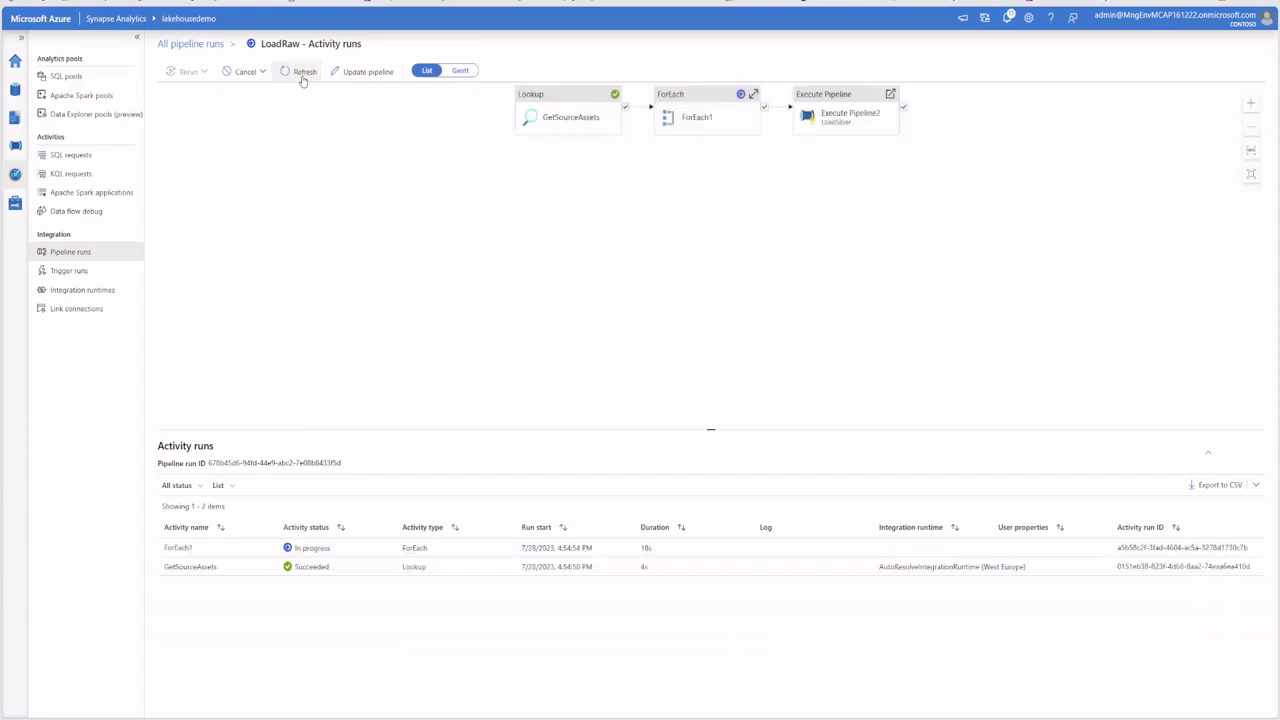
pyautogui.click(303, 78)
pyautogui.click(303, 78)
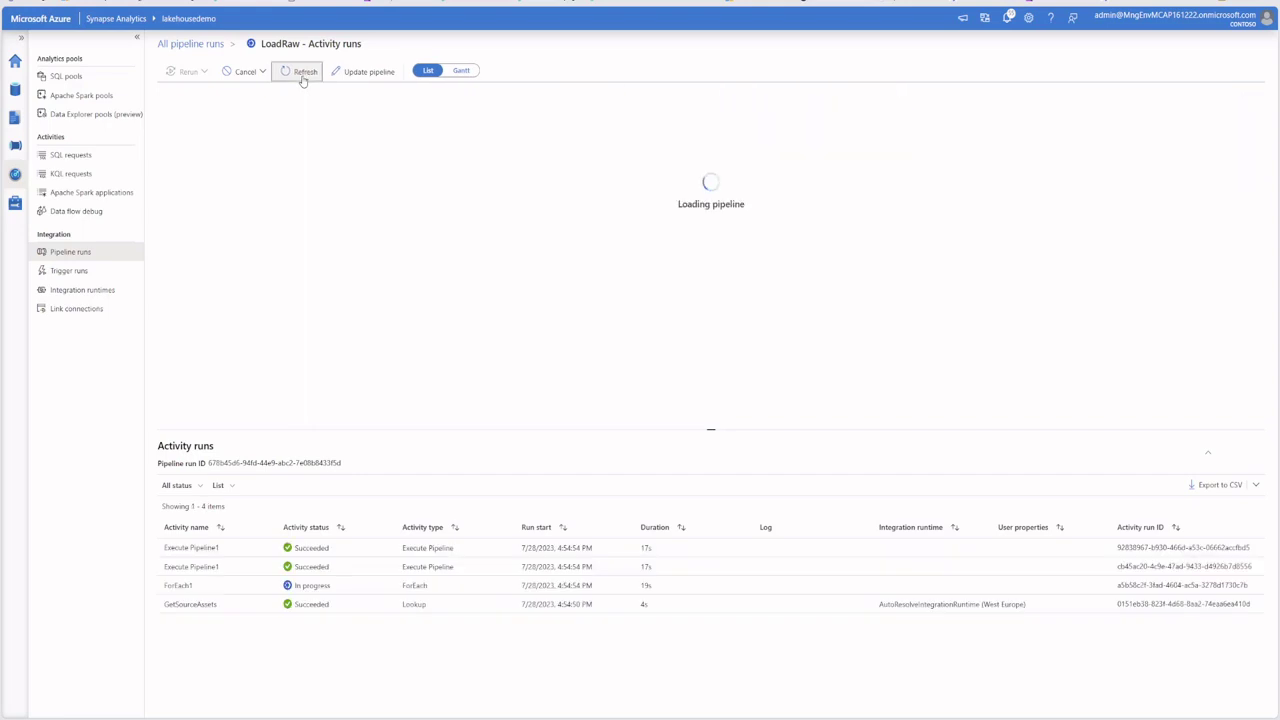
pyautogui.click(303, 78)
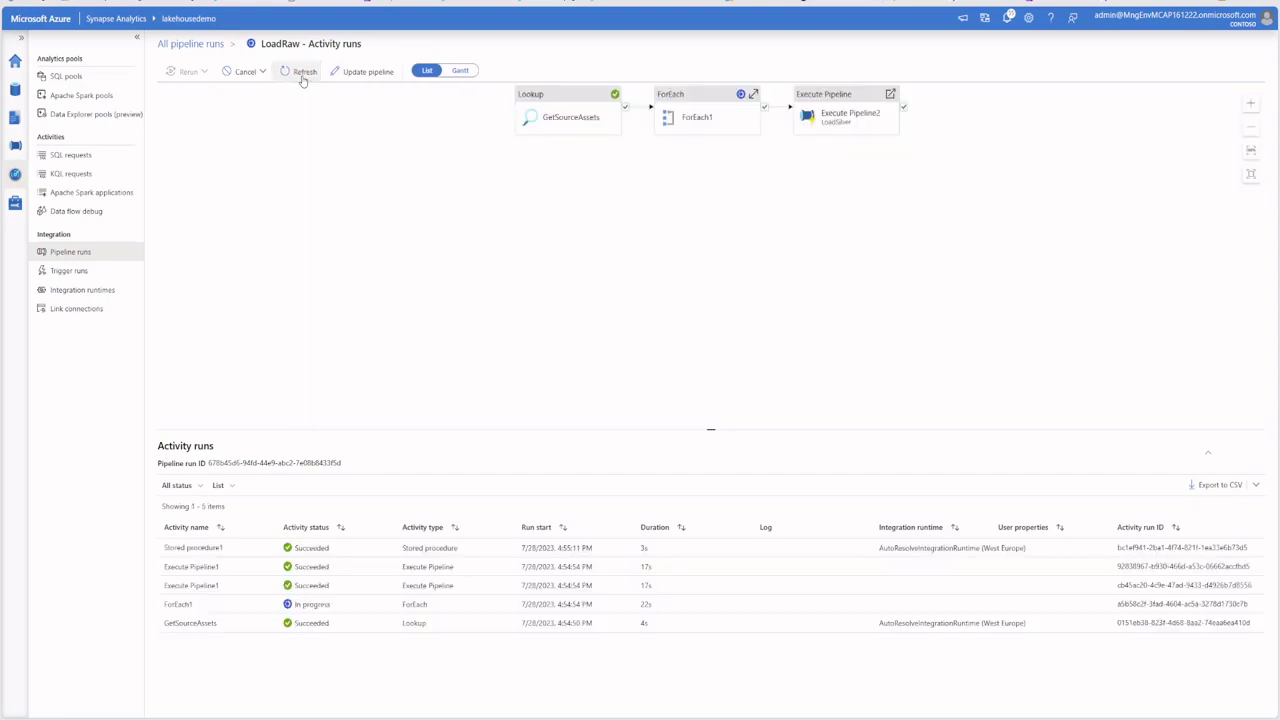
pyautogui.click(303, 78)
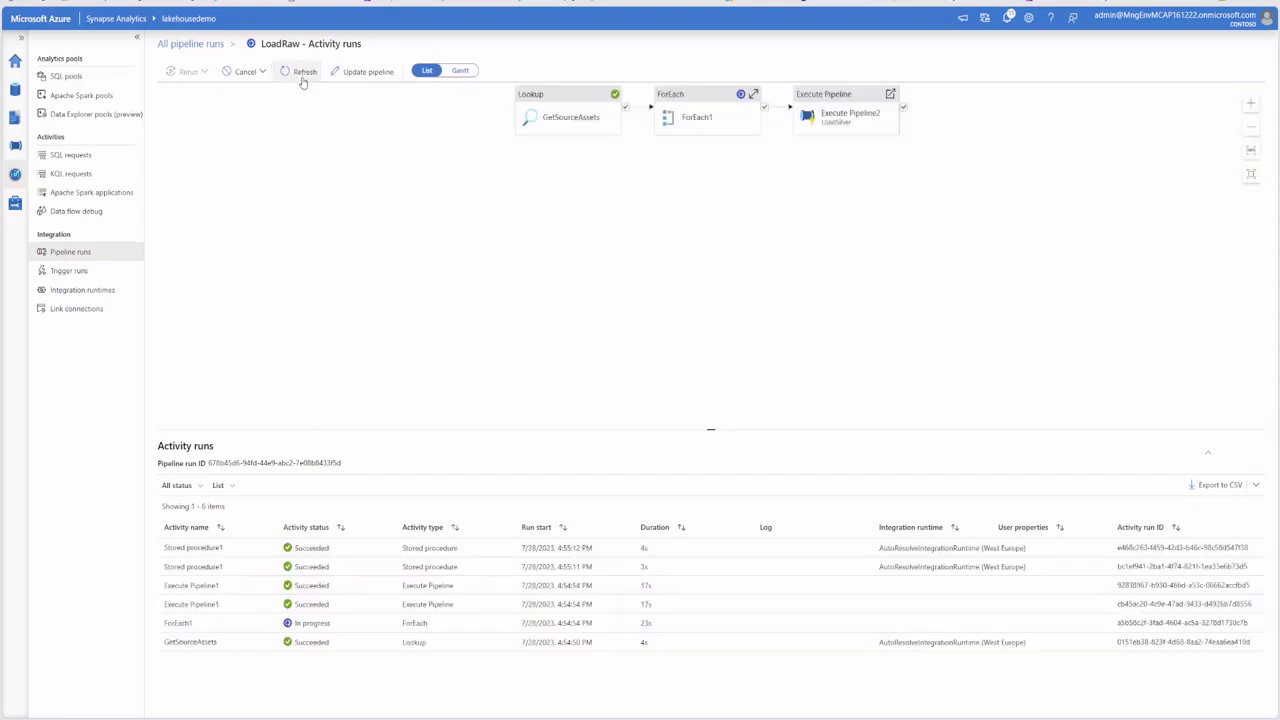
pyautogui.click(302, 80)
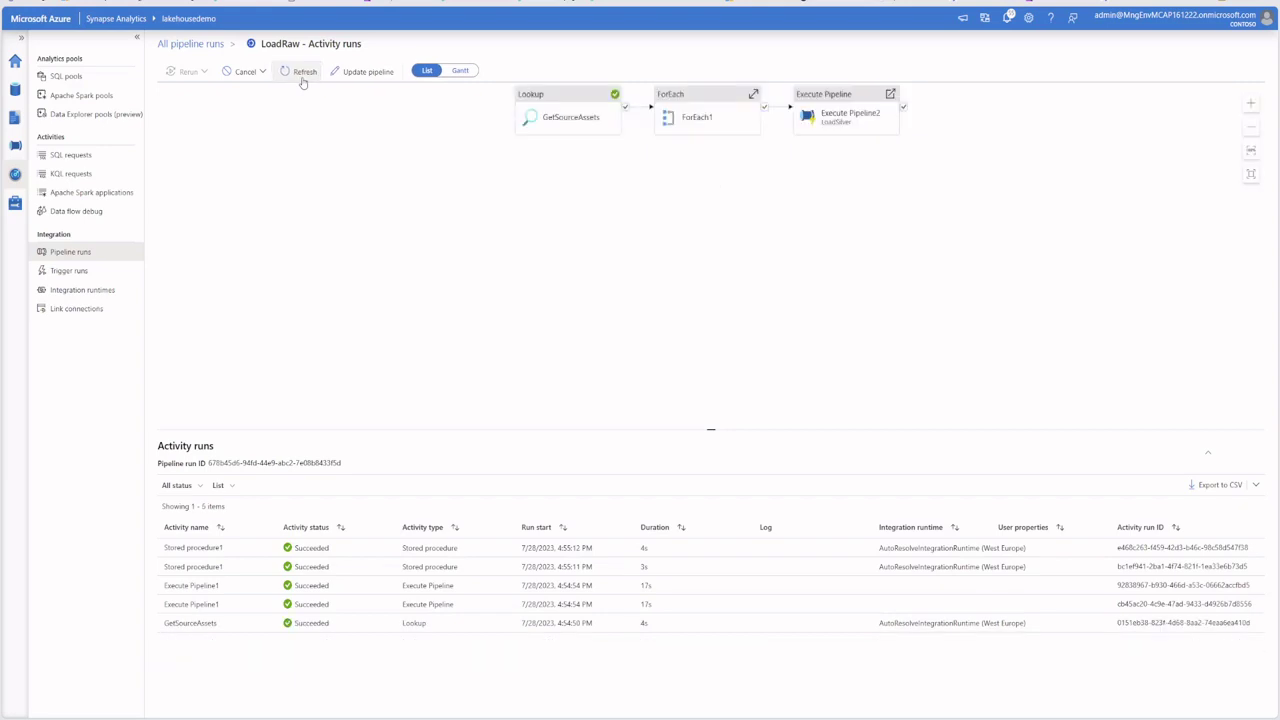
pyautogui.click(303, 79)
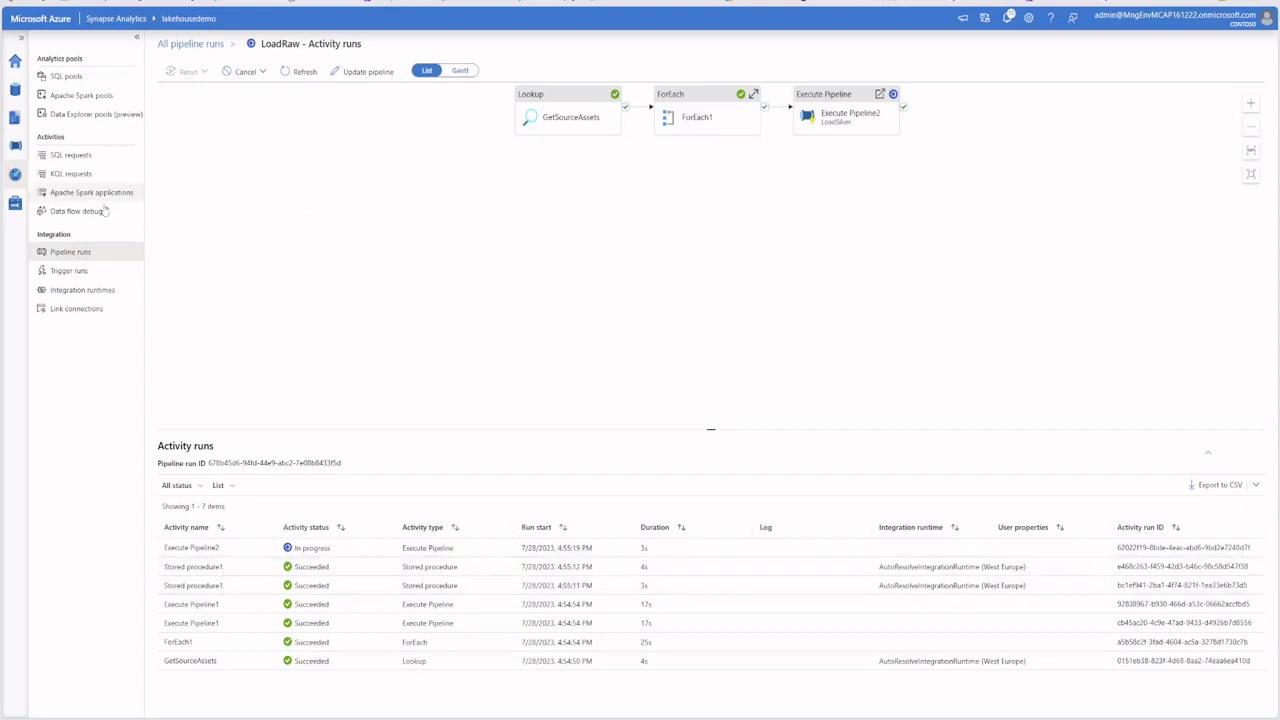
# Go back to the pipeline runs list, open the in-progress LoadSilver run and refresh its activity runs
pyautogui.click(70, 252)
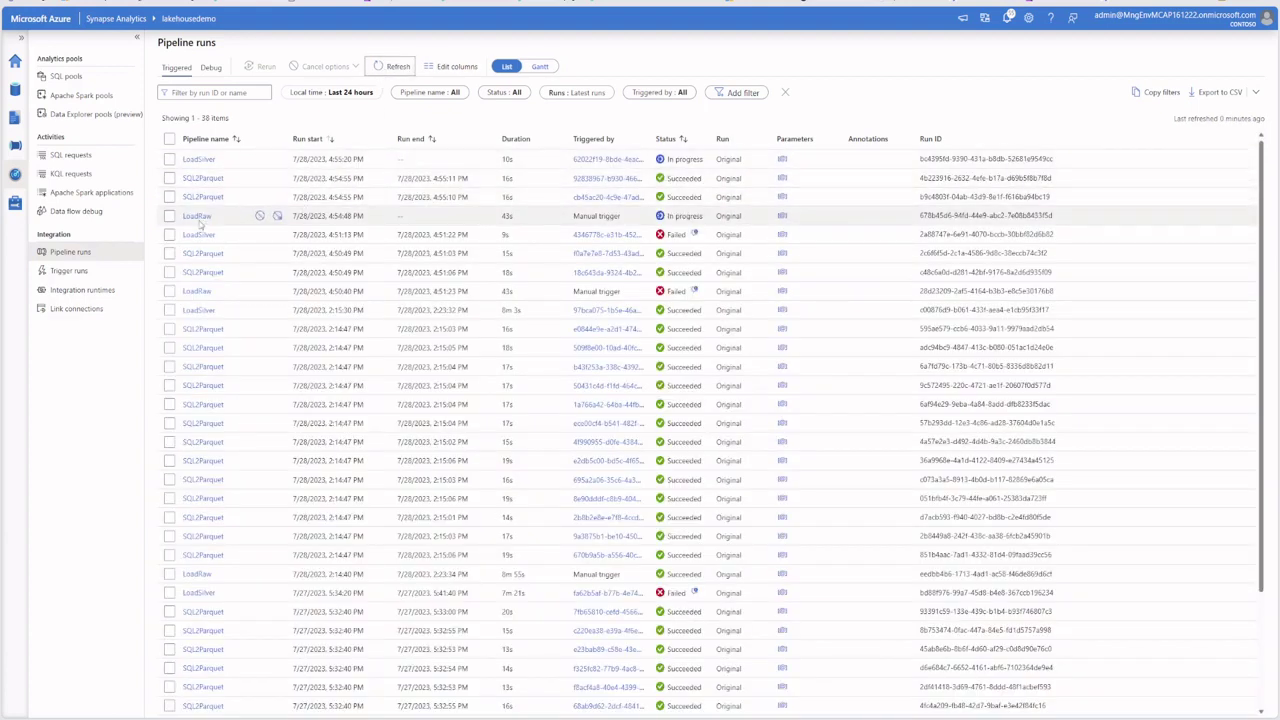
pyautogui.click(204, 160)
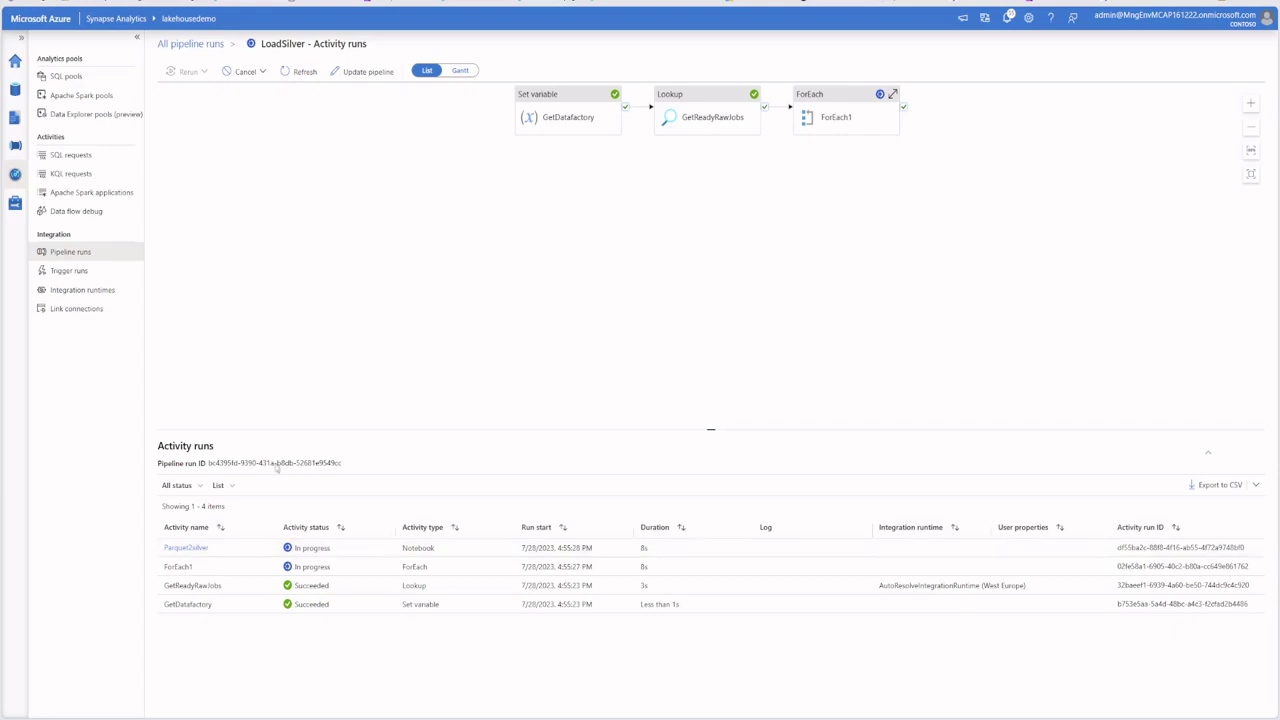
pyautogui.click(300, 71)
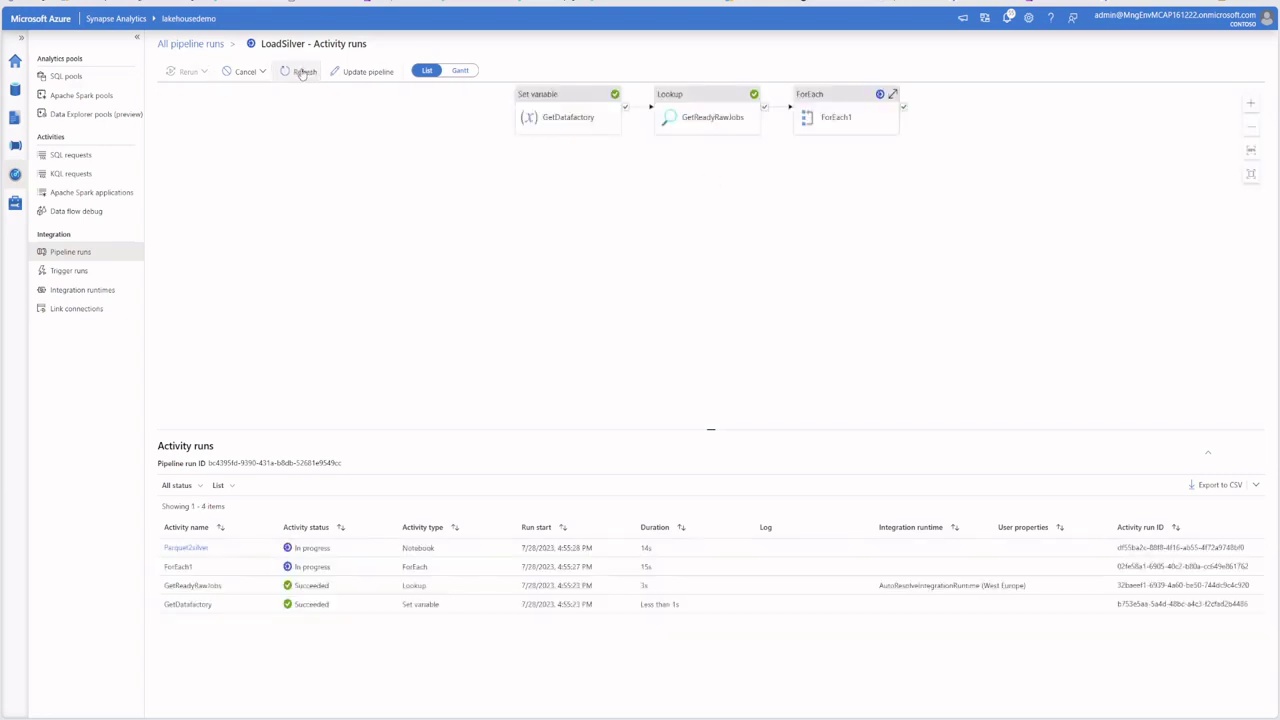
# Examine the output of the GetReadyRawJobs lookup, checking the customer and customeraddress entries under ListOfTables, and close it
pyautogui.click(268, 587)
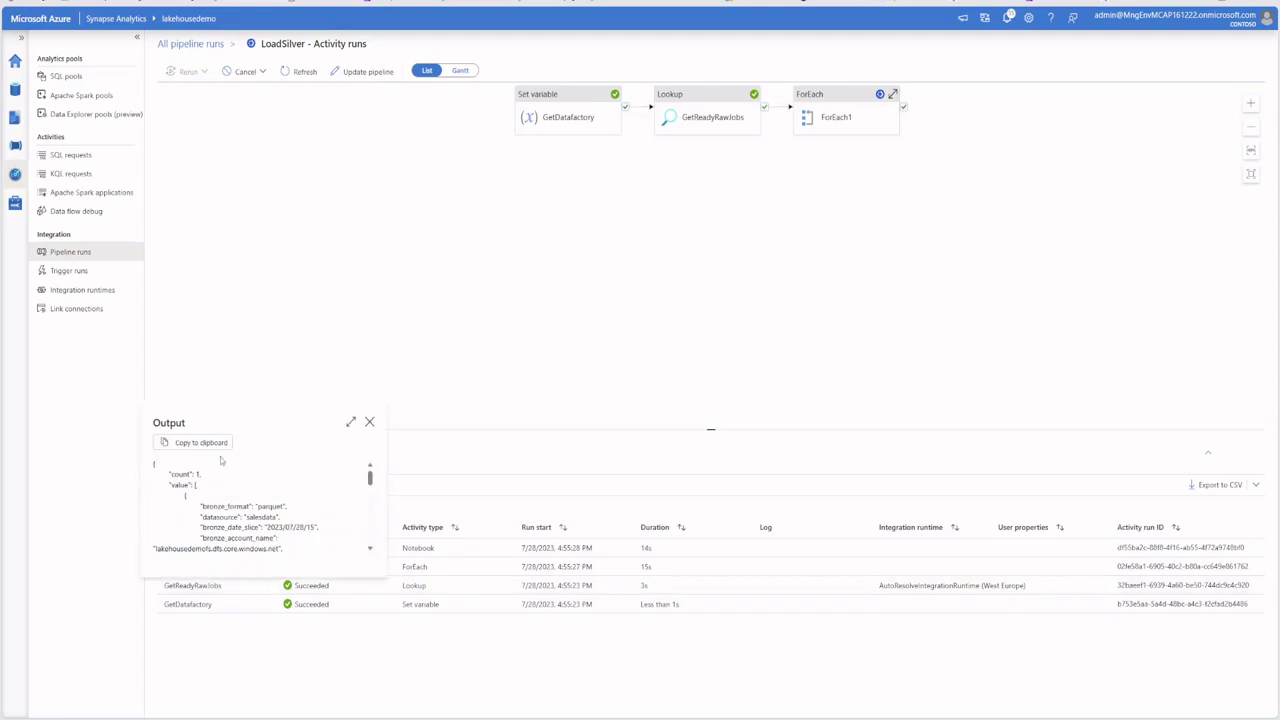
pyautogui.scroll(-4, 259, 516)
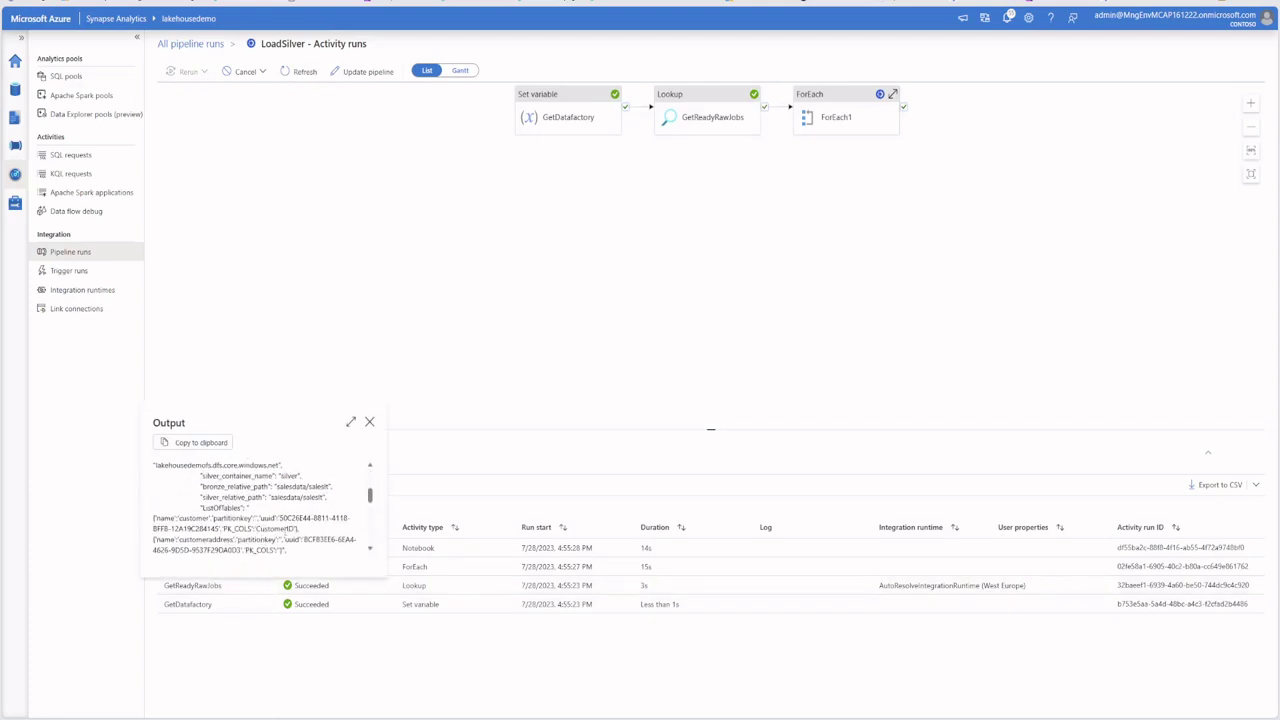
pyautogui.scroll(-1, 259, 507)
pyautogui.doubleClick(184, 505)
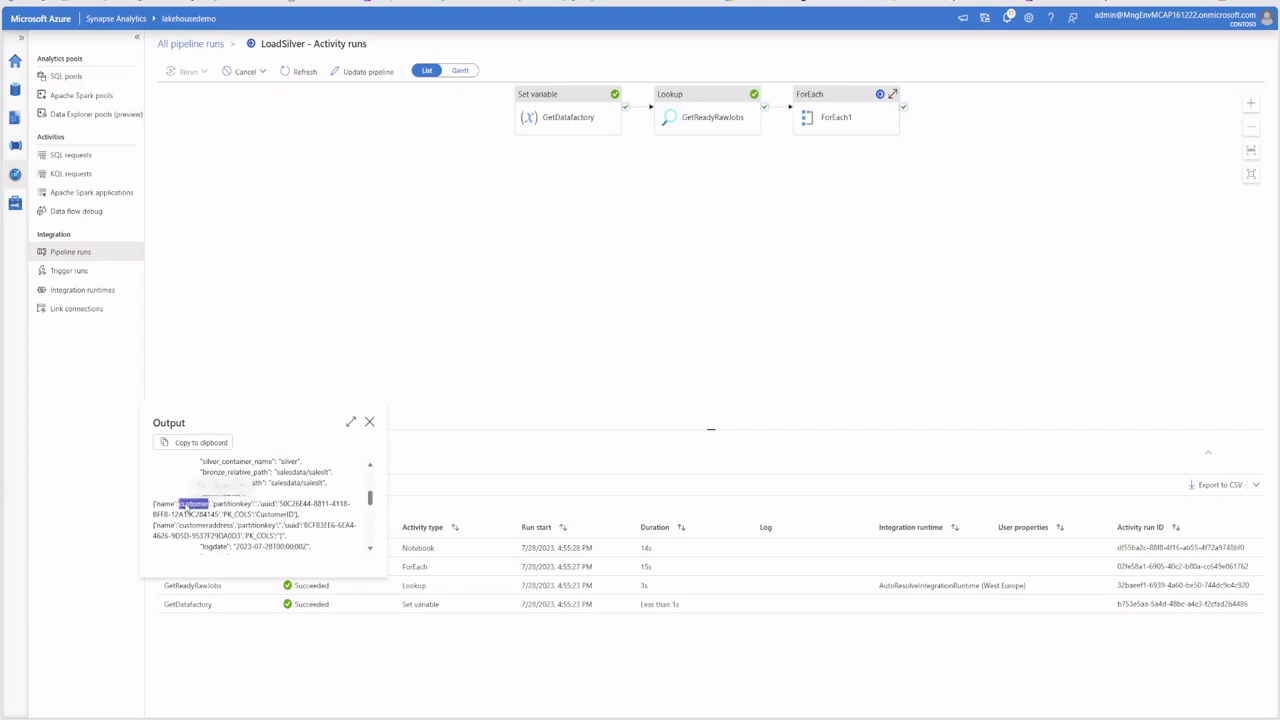
pyautogui.click(203, 518)
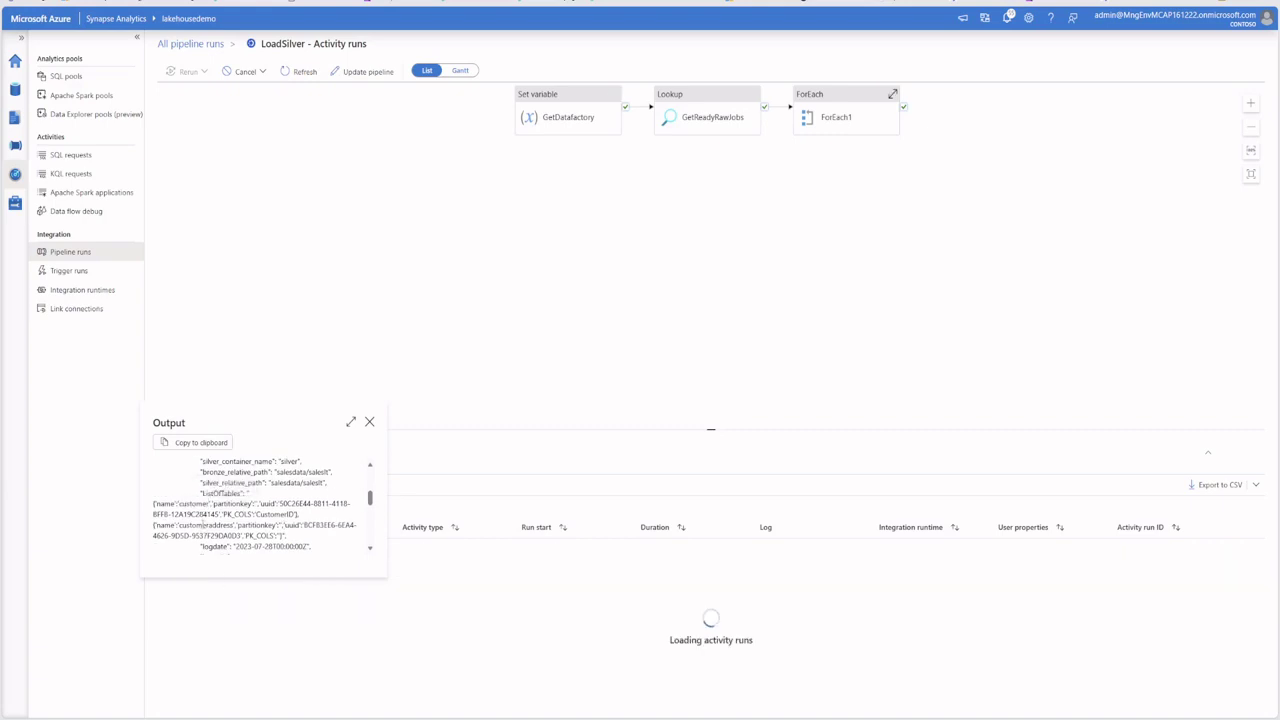
pyautogui.doubleClick(205, 525)
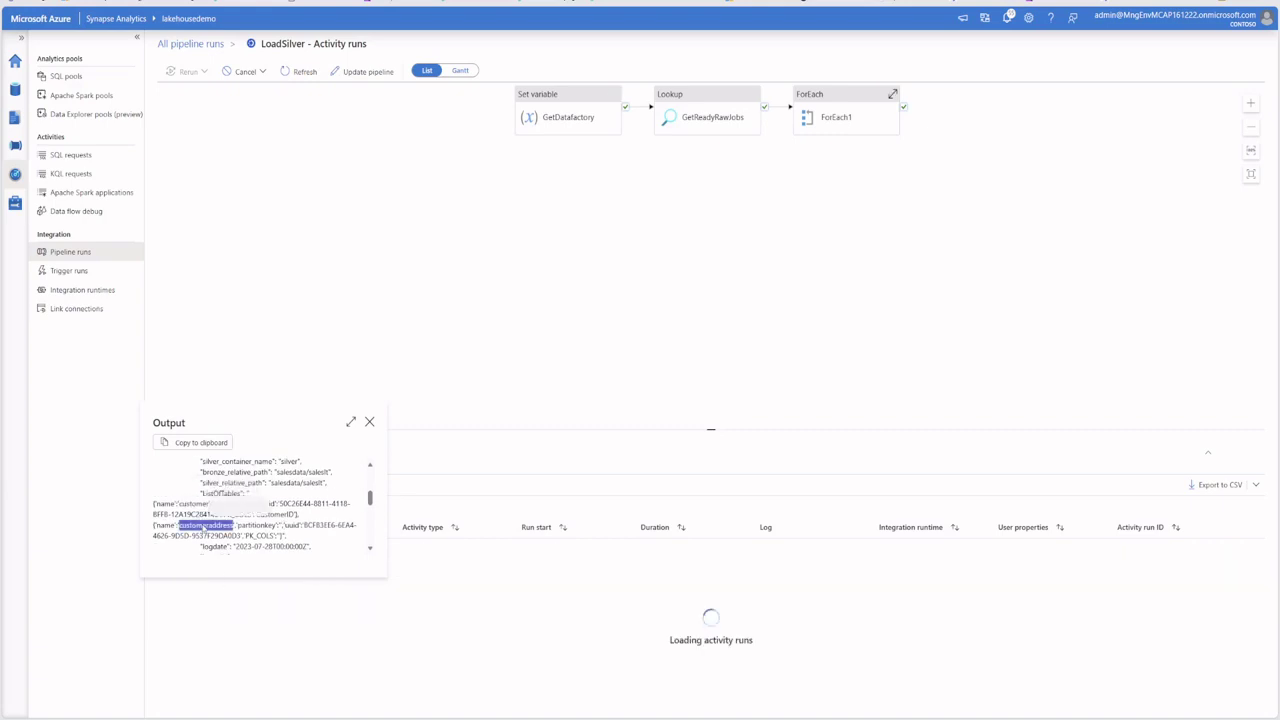
pyautogui.click(345, 549)
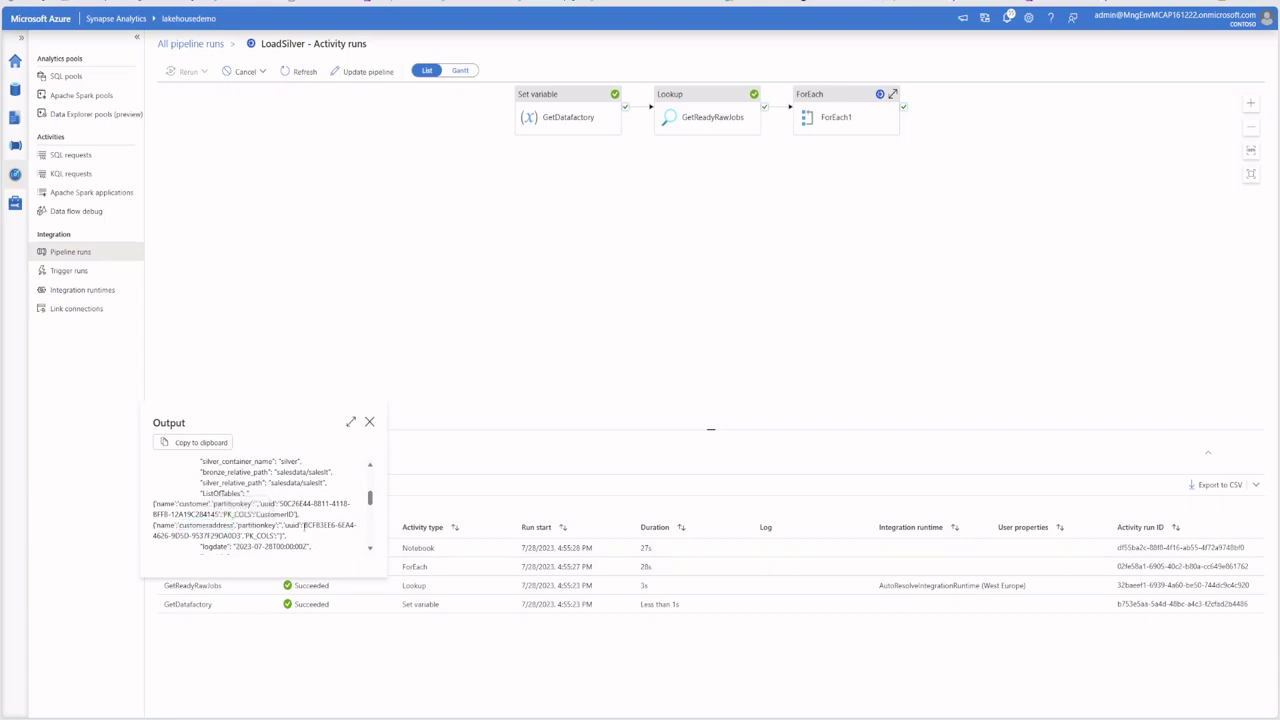
pyautogui.click(369, 422)
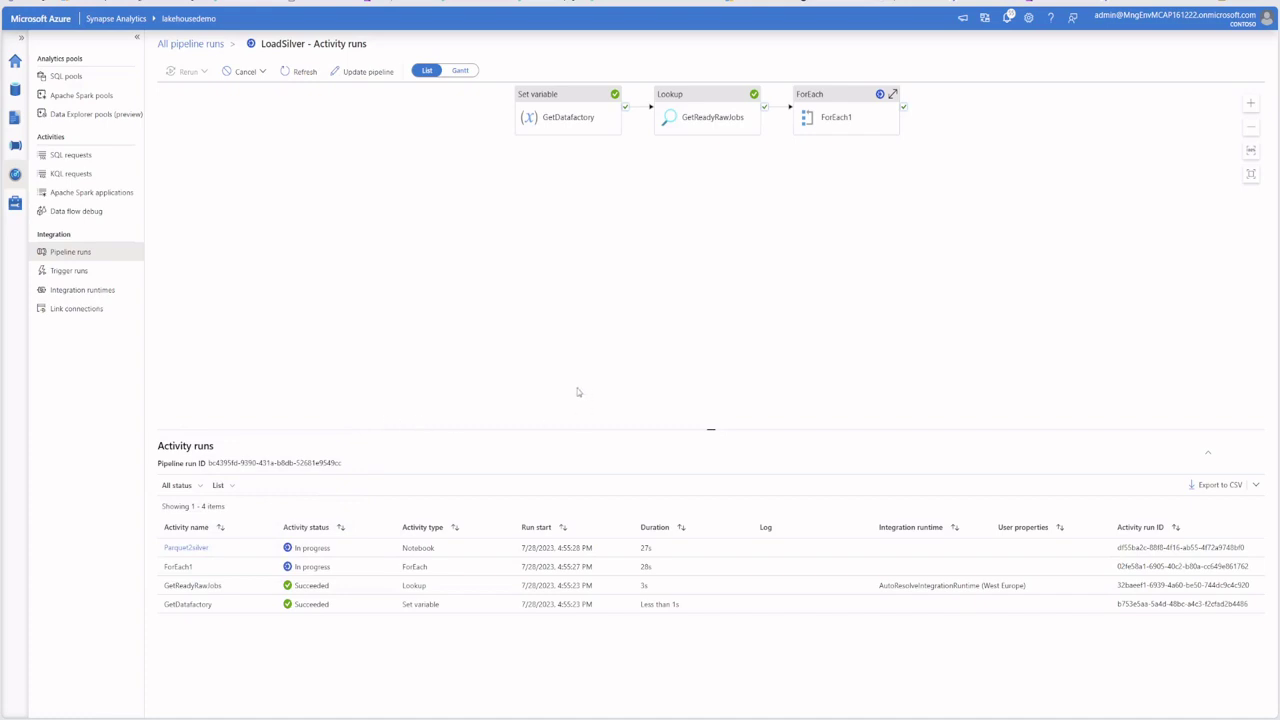
# Refresh the LoadSilver activity runs several times to check on the Parquet2silver notebook
pyautogui.click(300, 72)
pyautogui.click(297, 74)
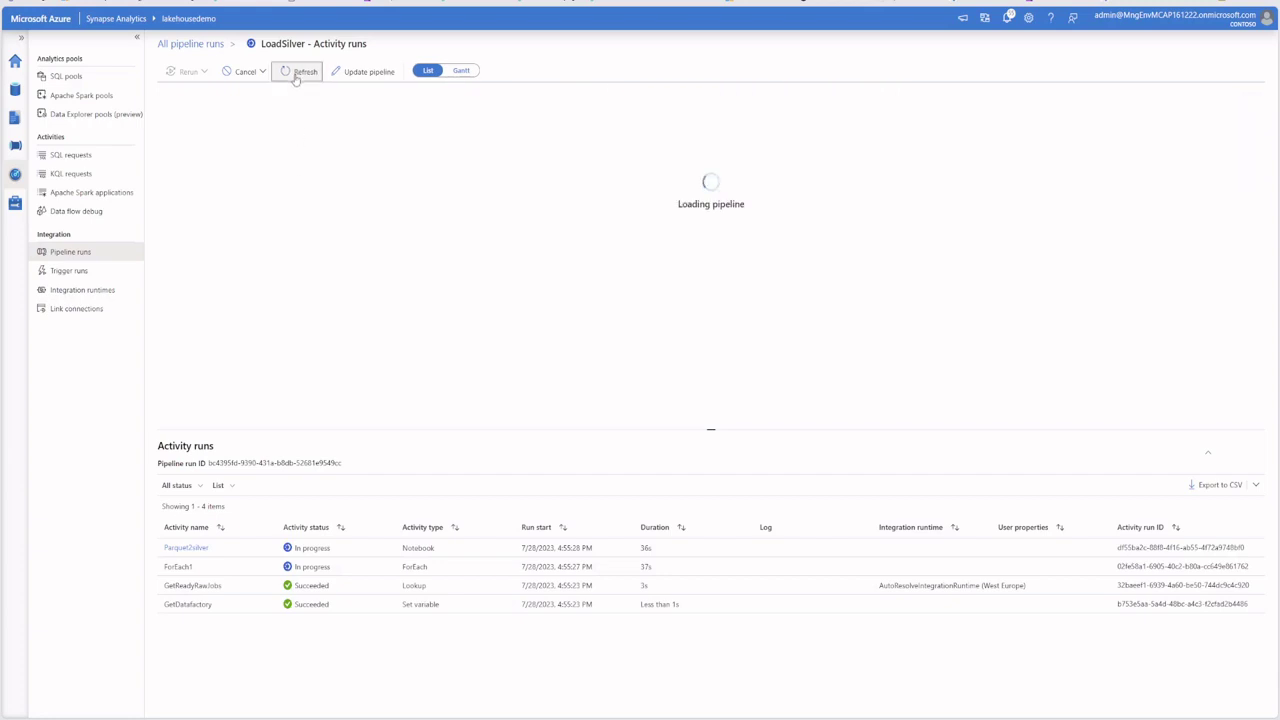
pyautogui.click(296, 74)
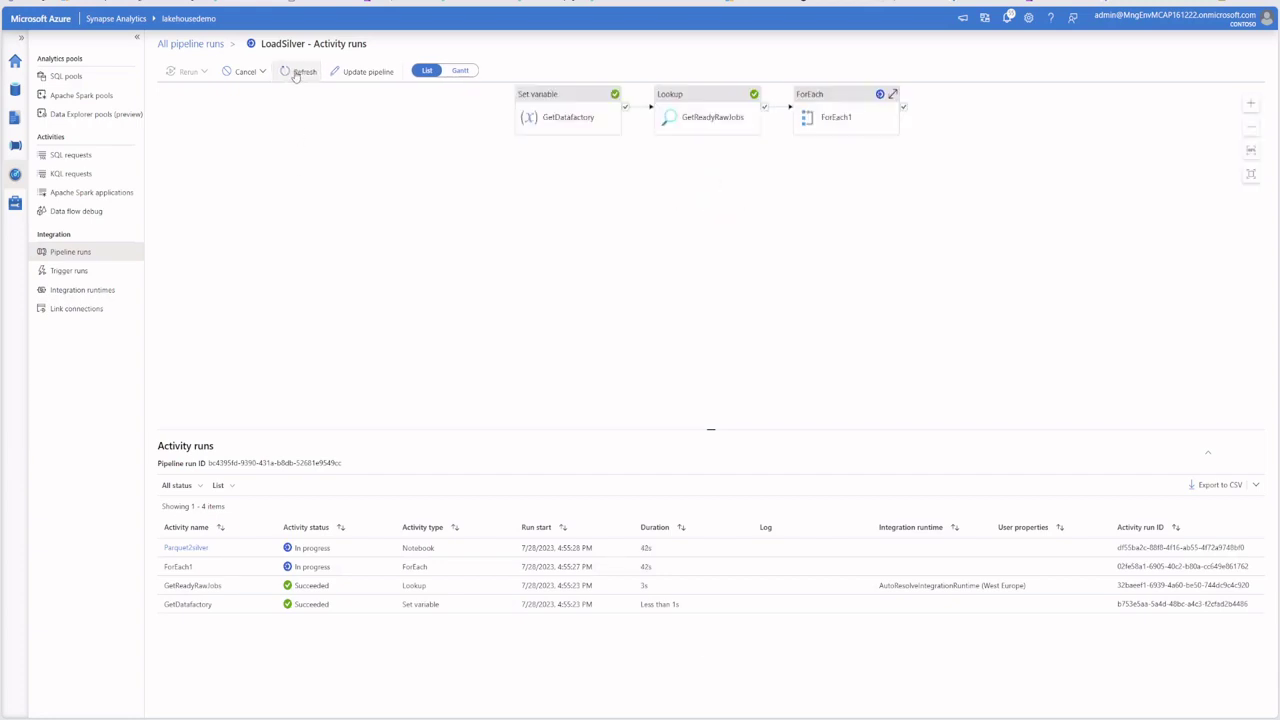
pyautogui.click(296, 74)
pyautogui.click(296, 74)
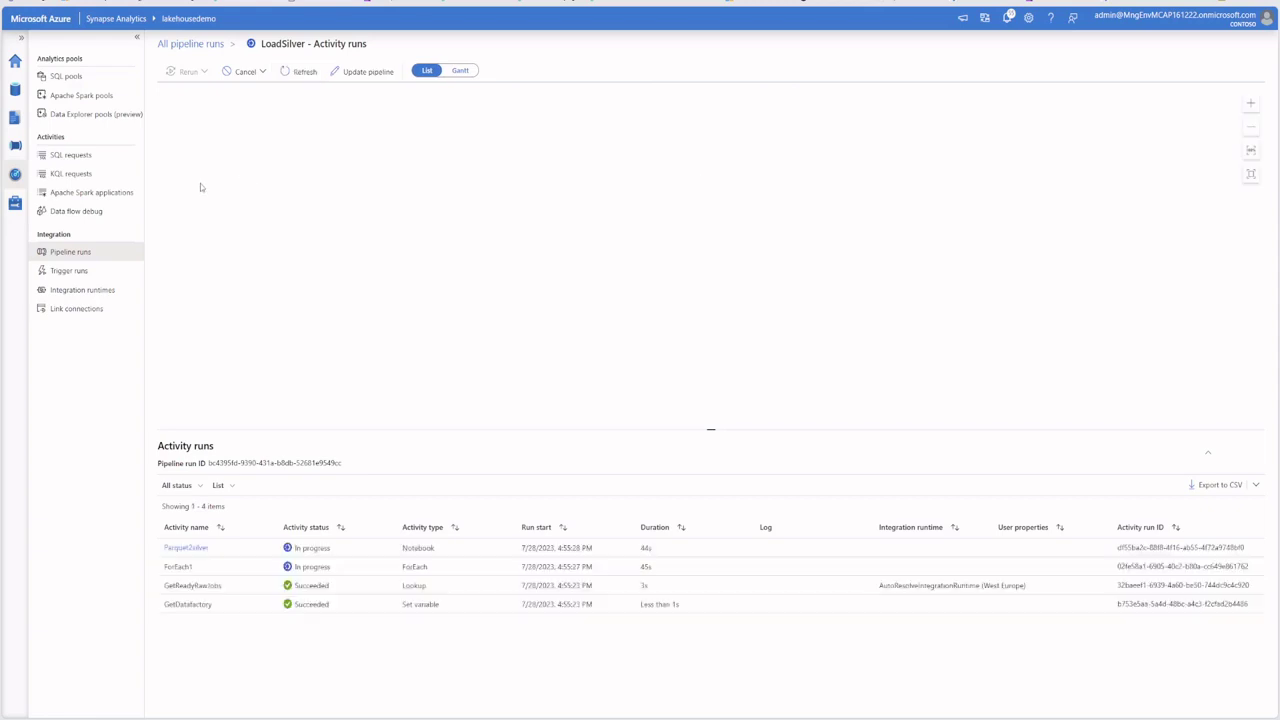
# In the linked data, expand the primary lakehousedemo storage under Azure Data Lake Storage Gen2 and open the silver container
pyautogui.click(15, 90)
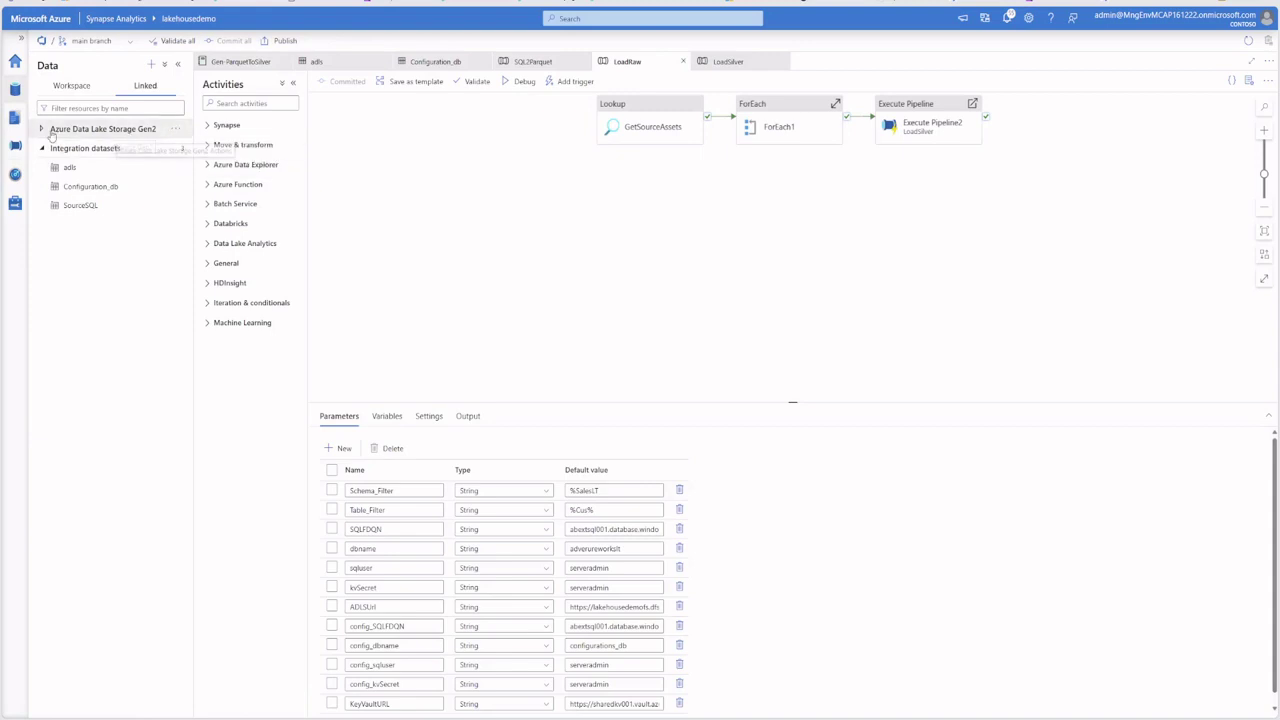
pyautogui.click(44, 130)
pyautogui.click(50, 167)
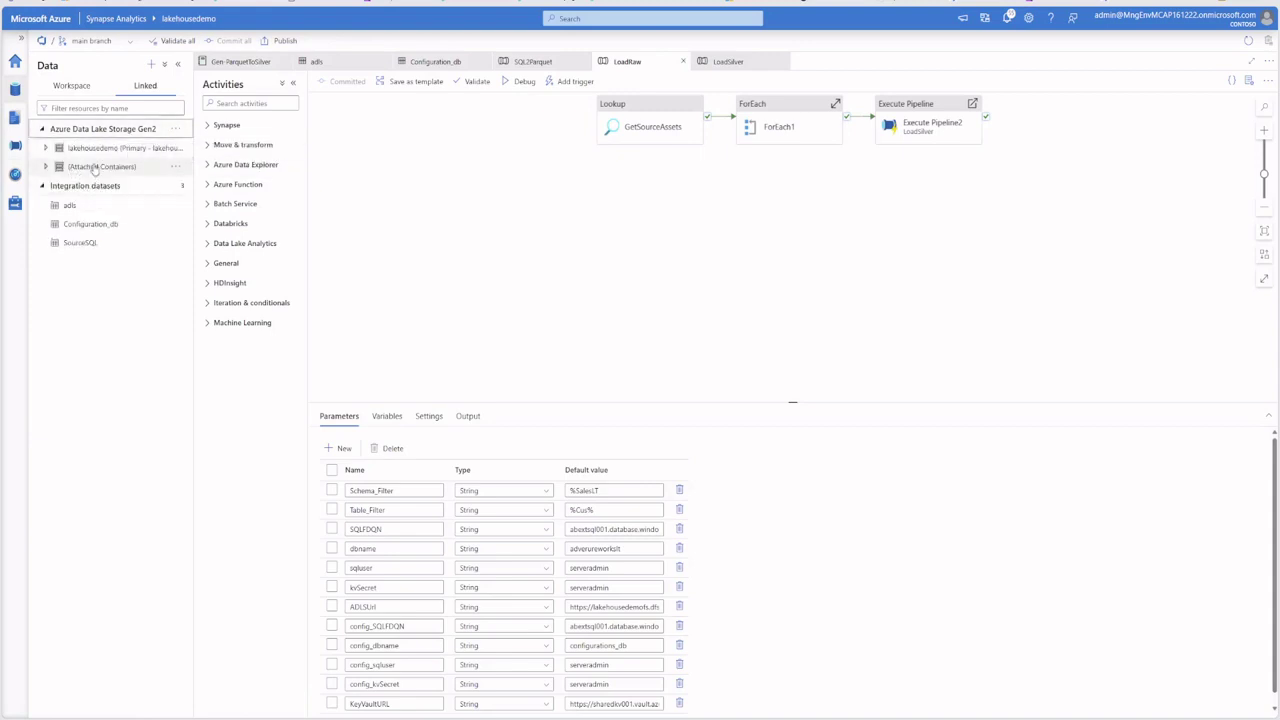
pyautogui.click(45, 147)
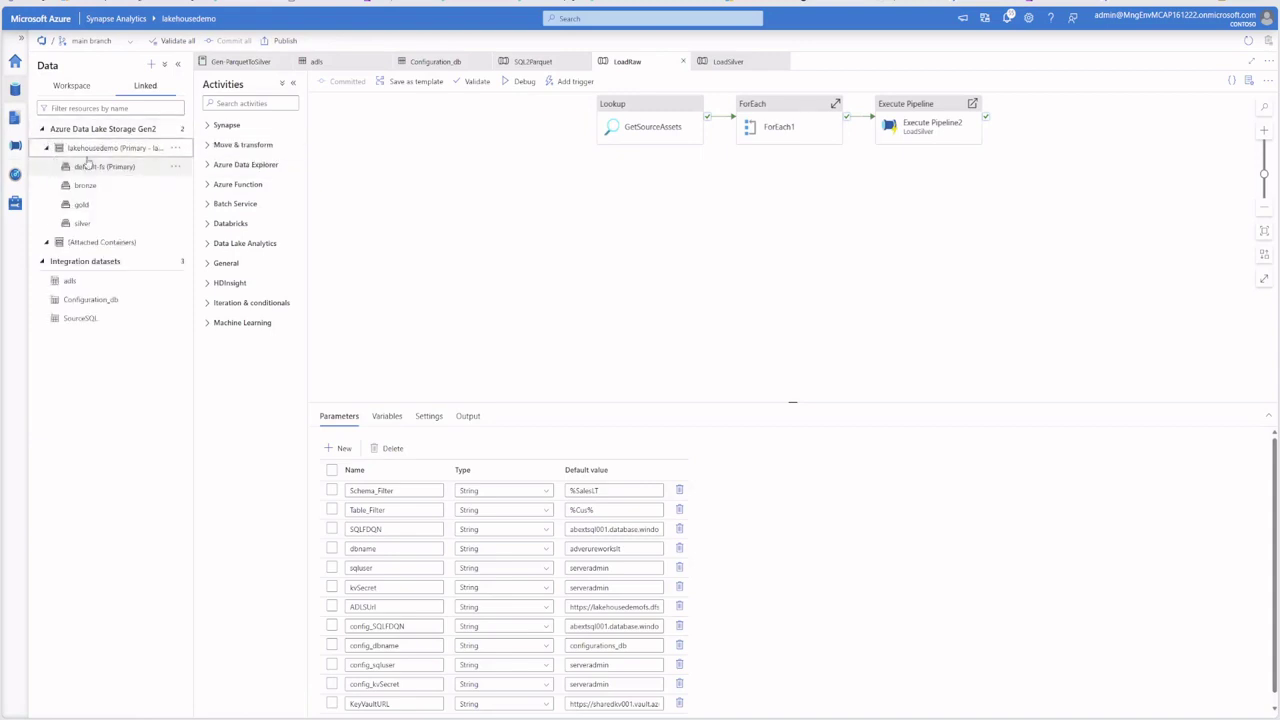
pyautogui.click(80, 223)
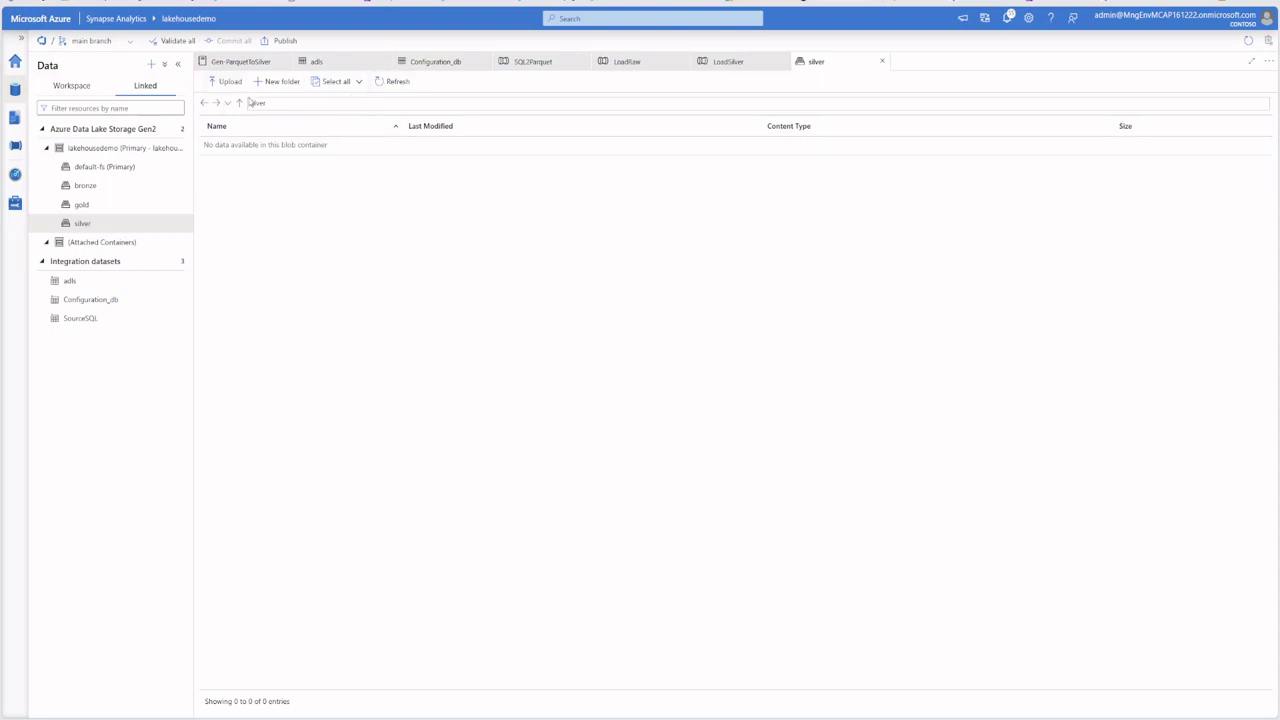
# Check the contents of the gold and bronze containers, then return to the silver container and refresh it
pyautogui.click(96, 224)
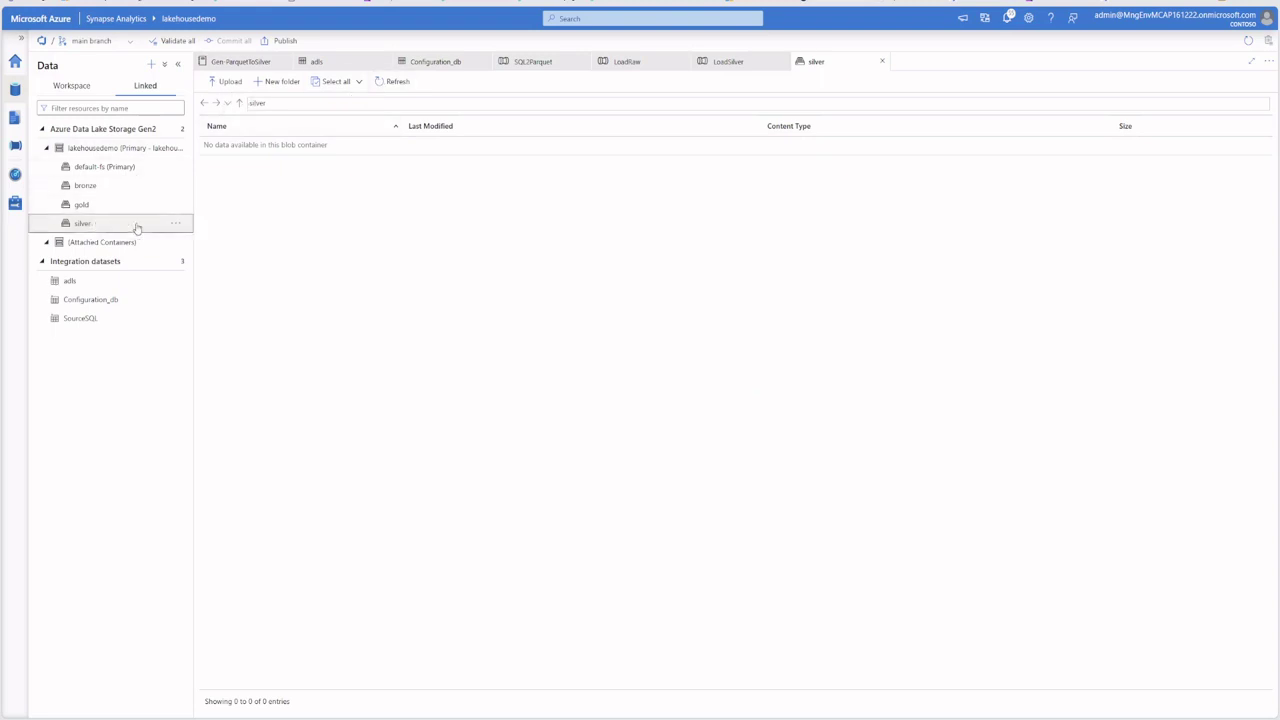
pyautogui.click(176, 224)
pyautogui.click(205, 224)
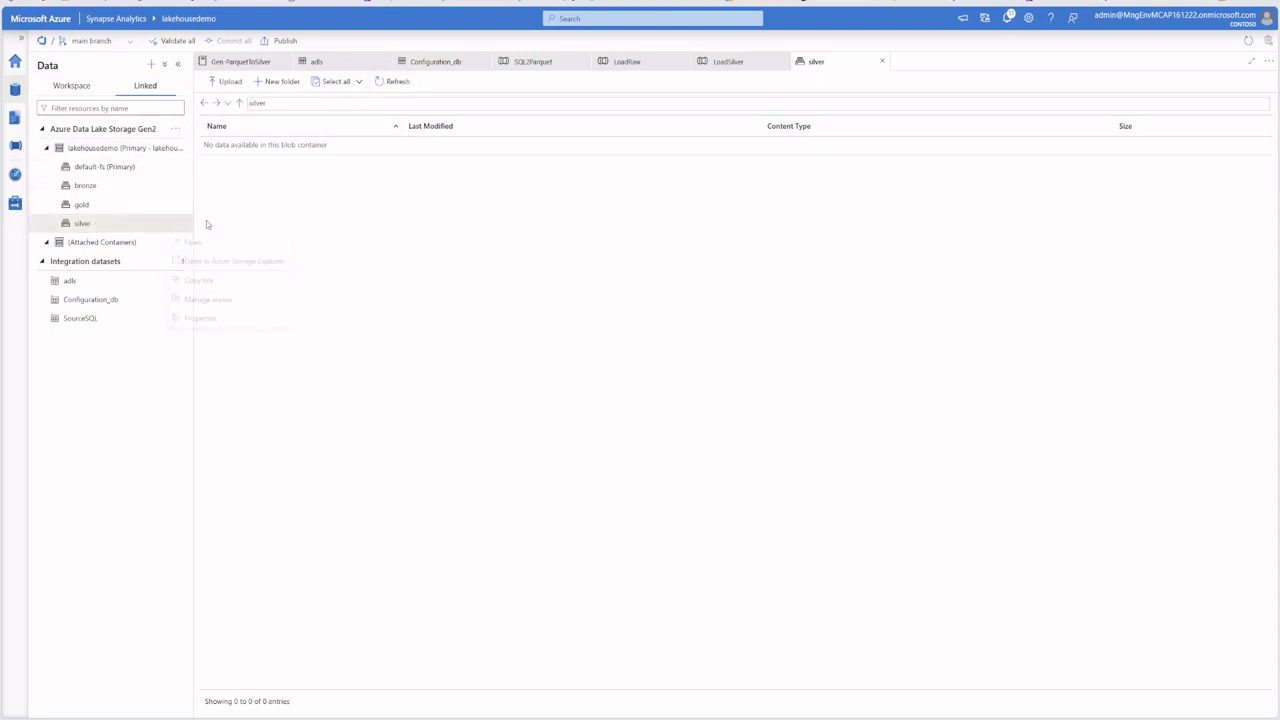
pyautogui.click(100, 204)
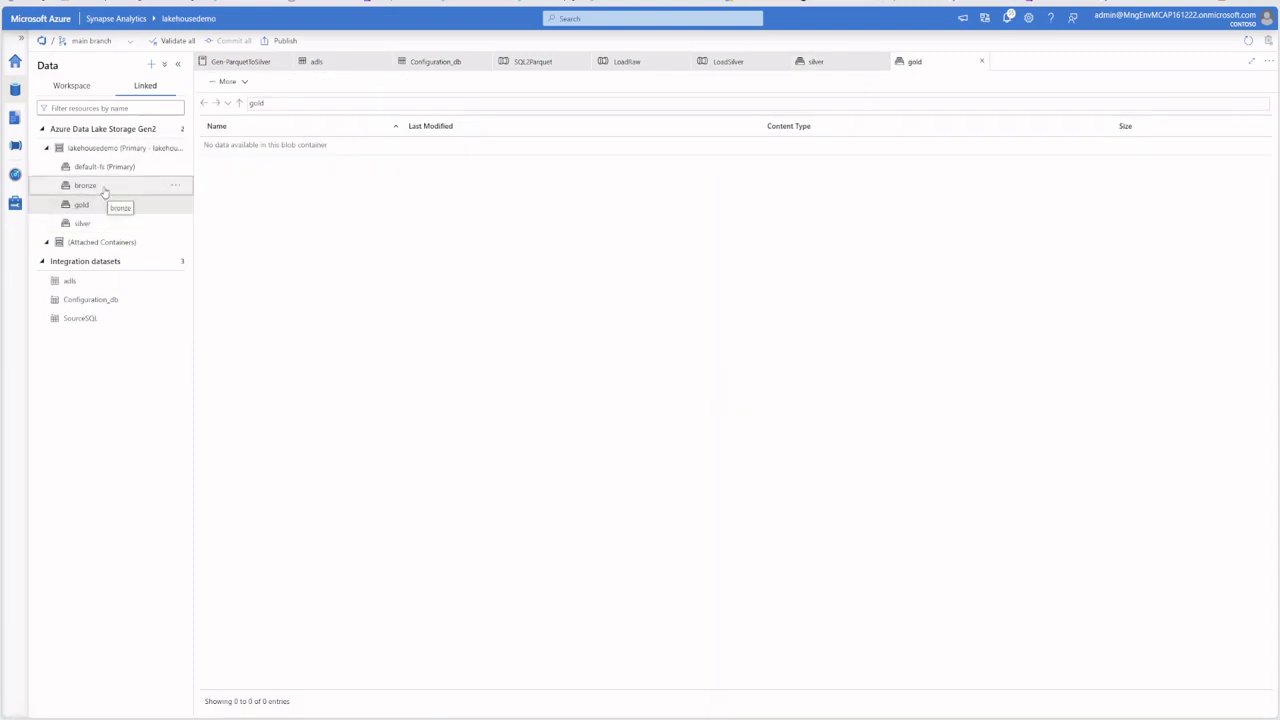
pyautogui.click(100, 187)
pyautogui.click(112, 224)
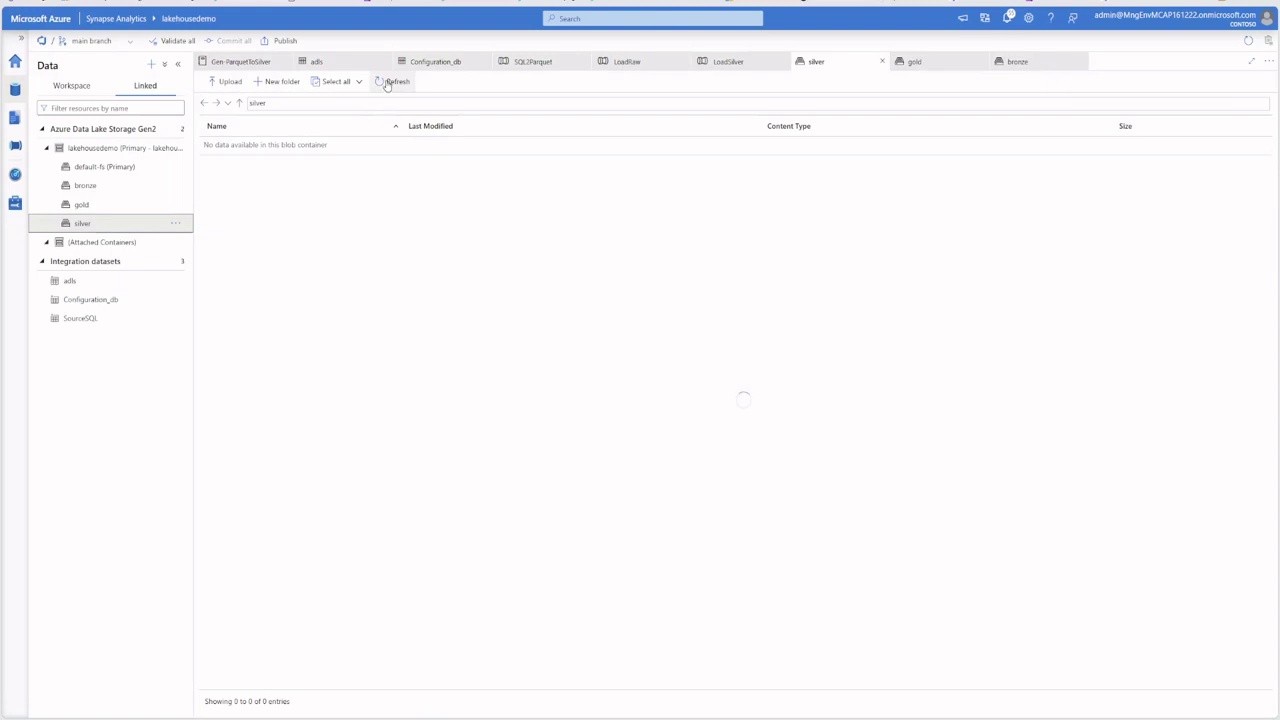
# Browse the bronze container to salesdata/saleslt/customer/2023/07/28/15 and generate a SQL script that selects rows from the first parquet file
pyautogui.click(88, 188)
pyautogui.doubleClick(230, 152)
pyautogui.doubleClick(230, 152)
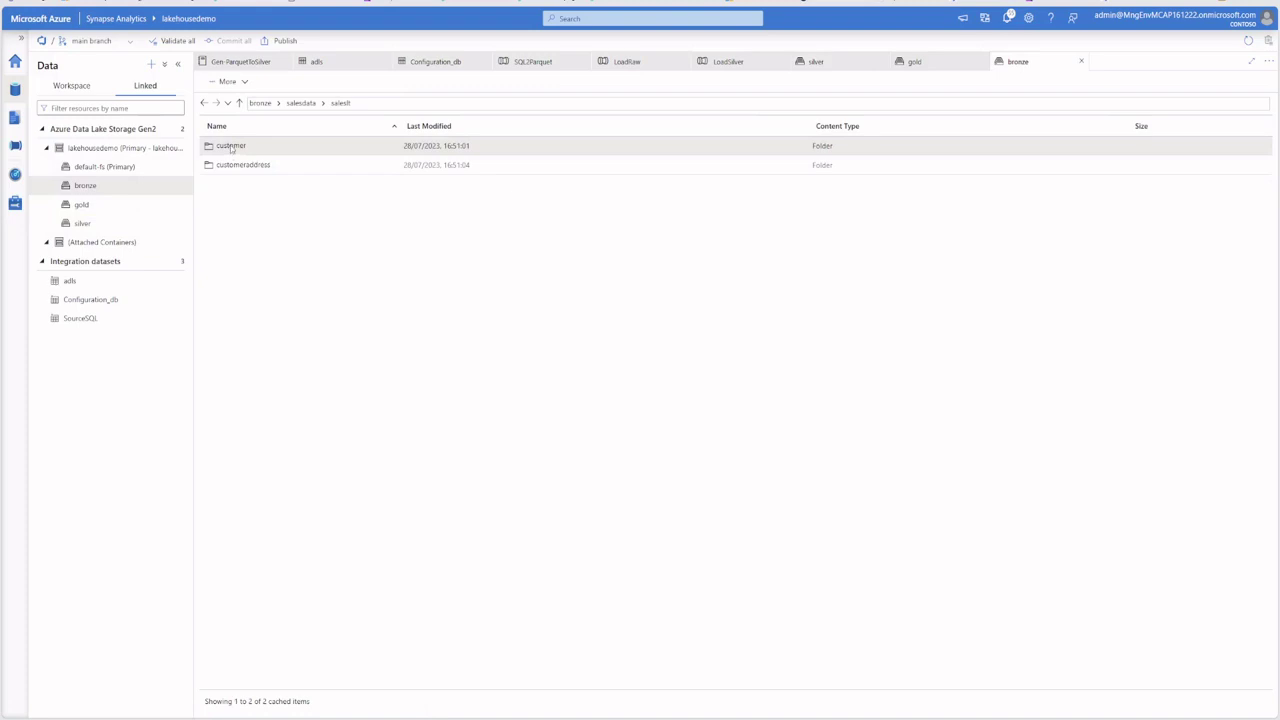
pyautogui.doubleClick(231, 147)
pyautogui.doubleClick(233, 147)
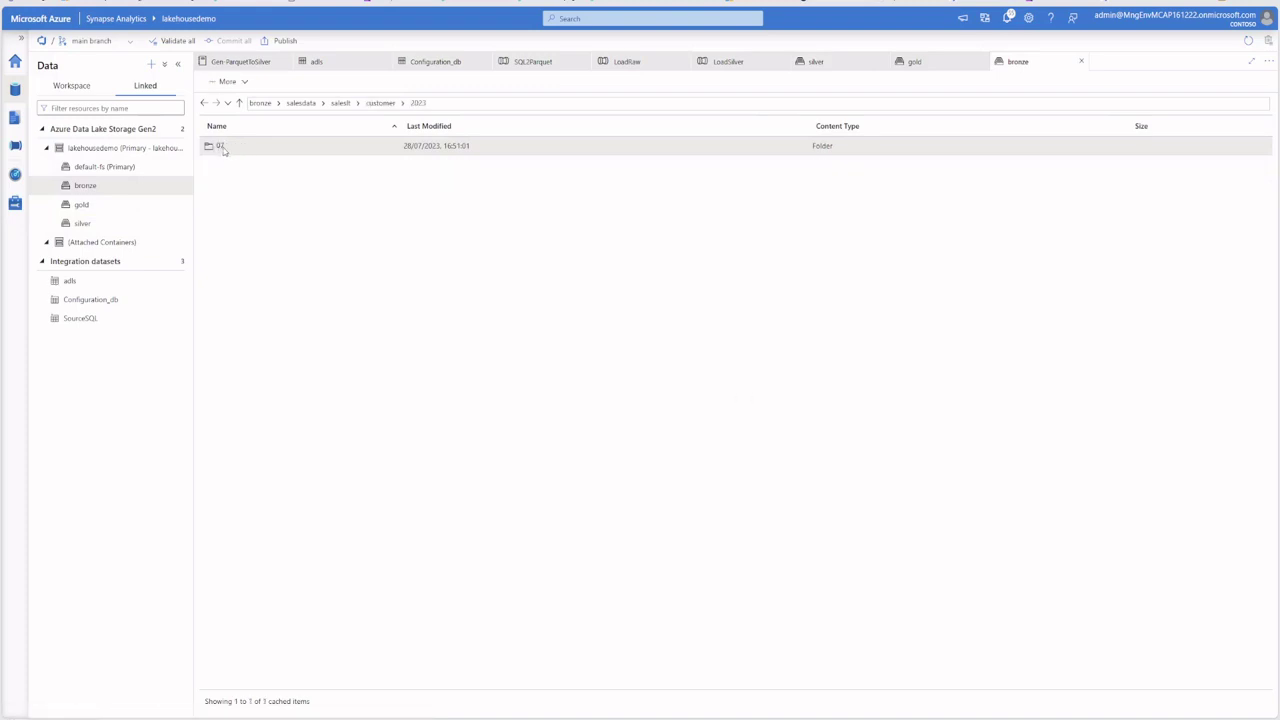
pyautogui.doubleClick(222, 147)
pyautogui.doubleClick(223, 147)
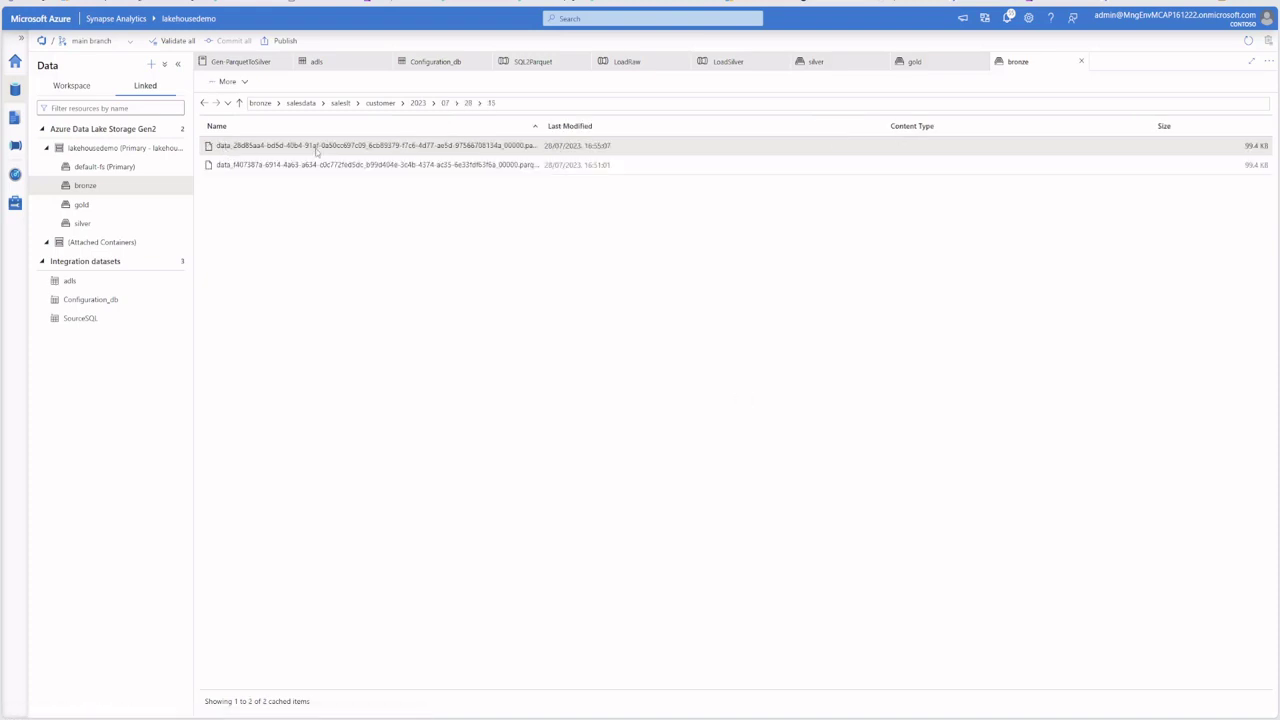
pyautogui.rightClick(318, 148)
pyautogui.click(462, 160)
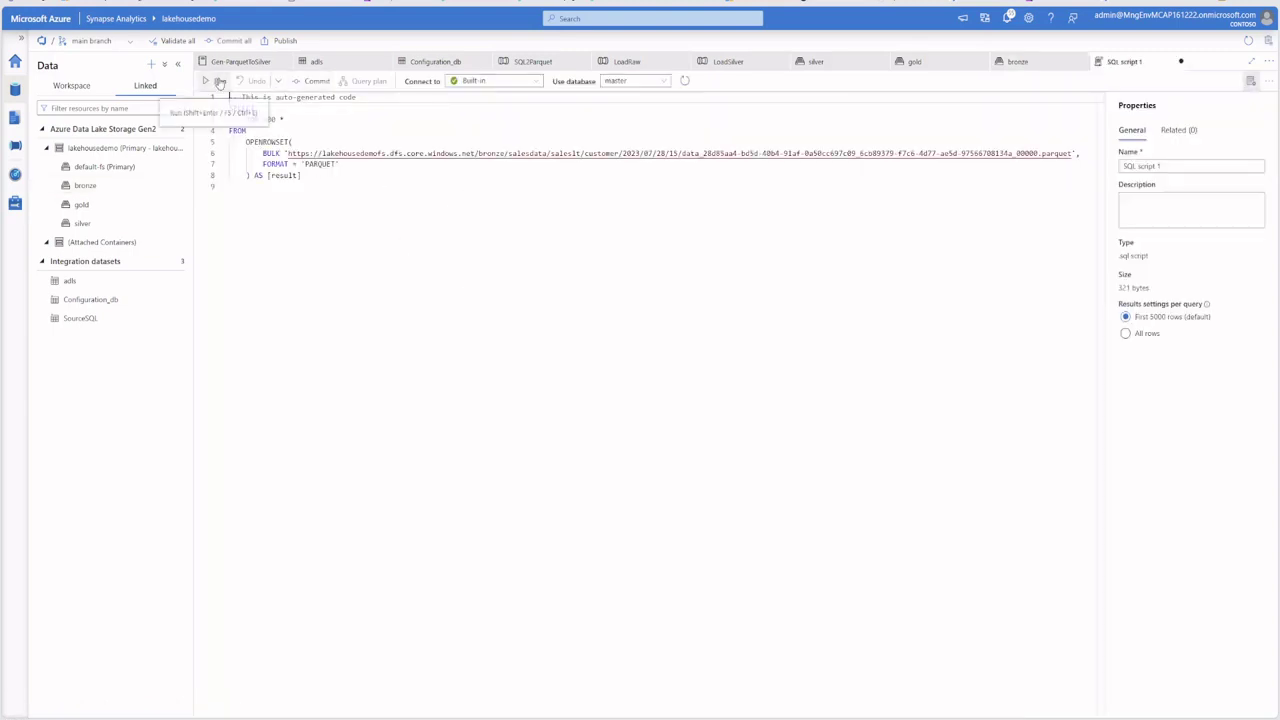
# Run the generated customer parquet query, look through the returned rows, and close SQL script 1, discarding its changes
pyautogui.click(220, 82)
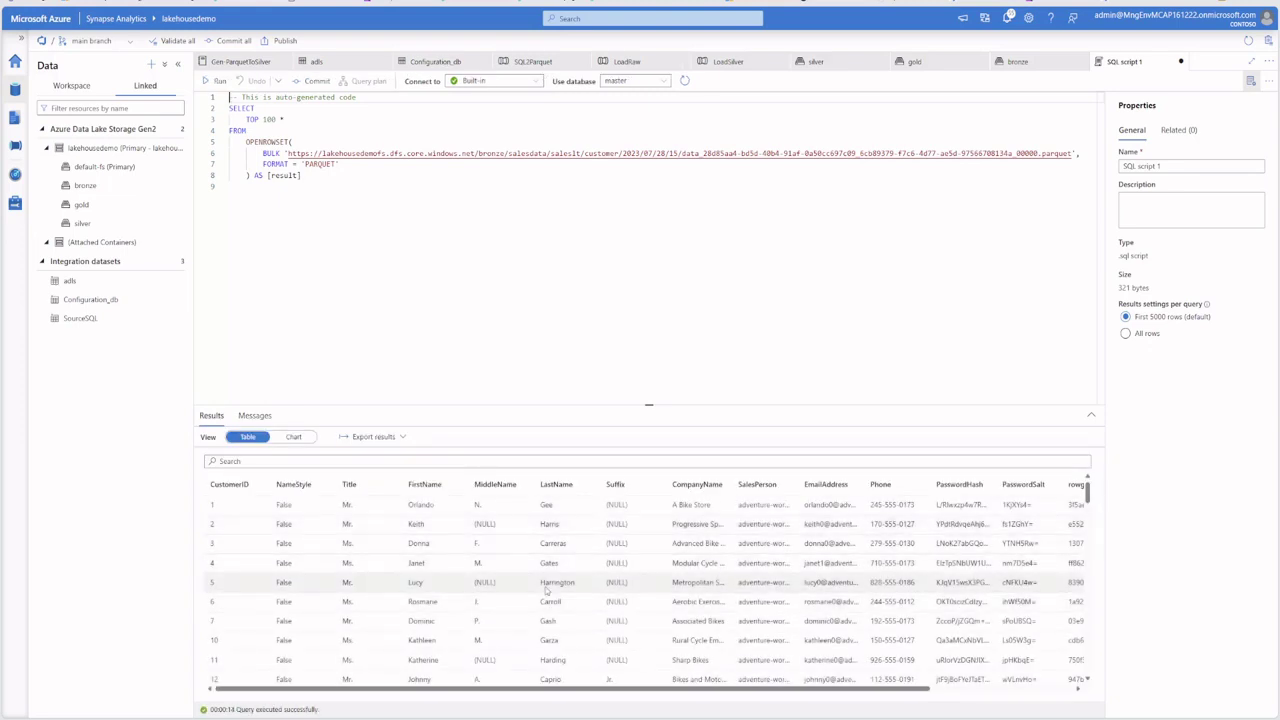
pyautogui.scroll(-5, 525, 572)
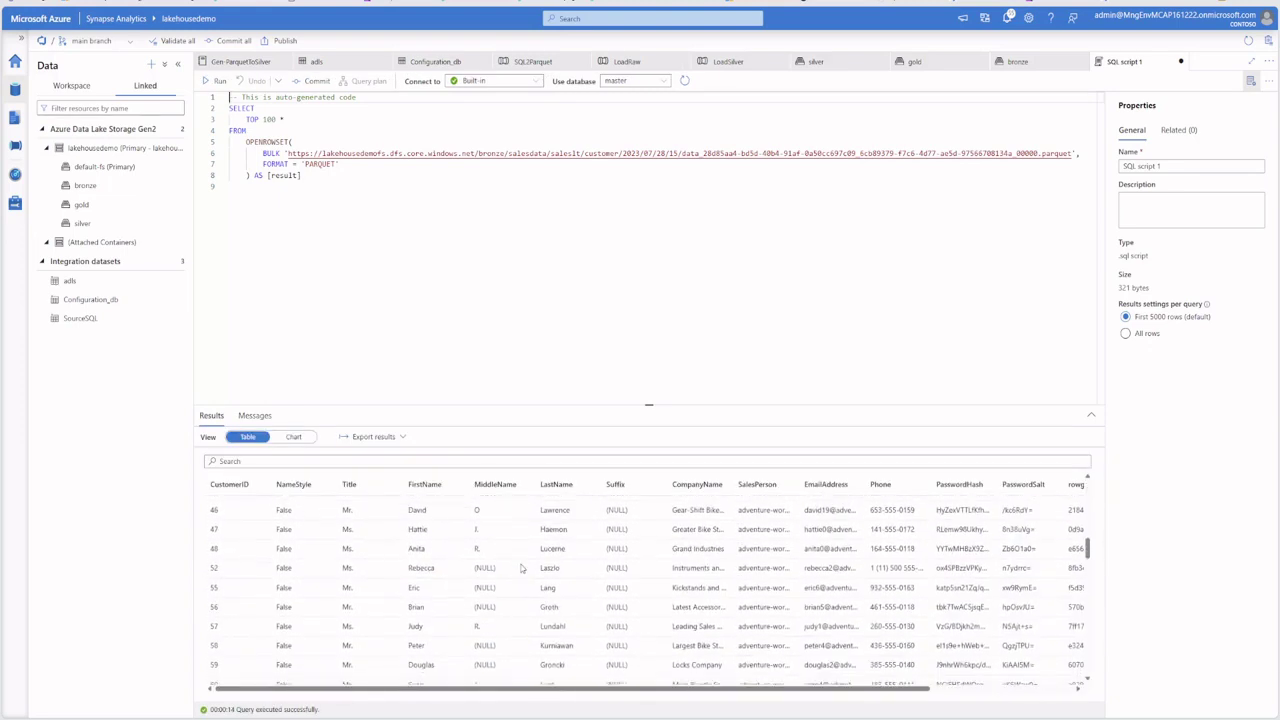
pyautogui.scroll(-4, 521, 568)
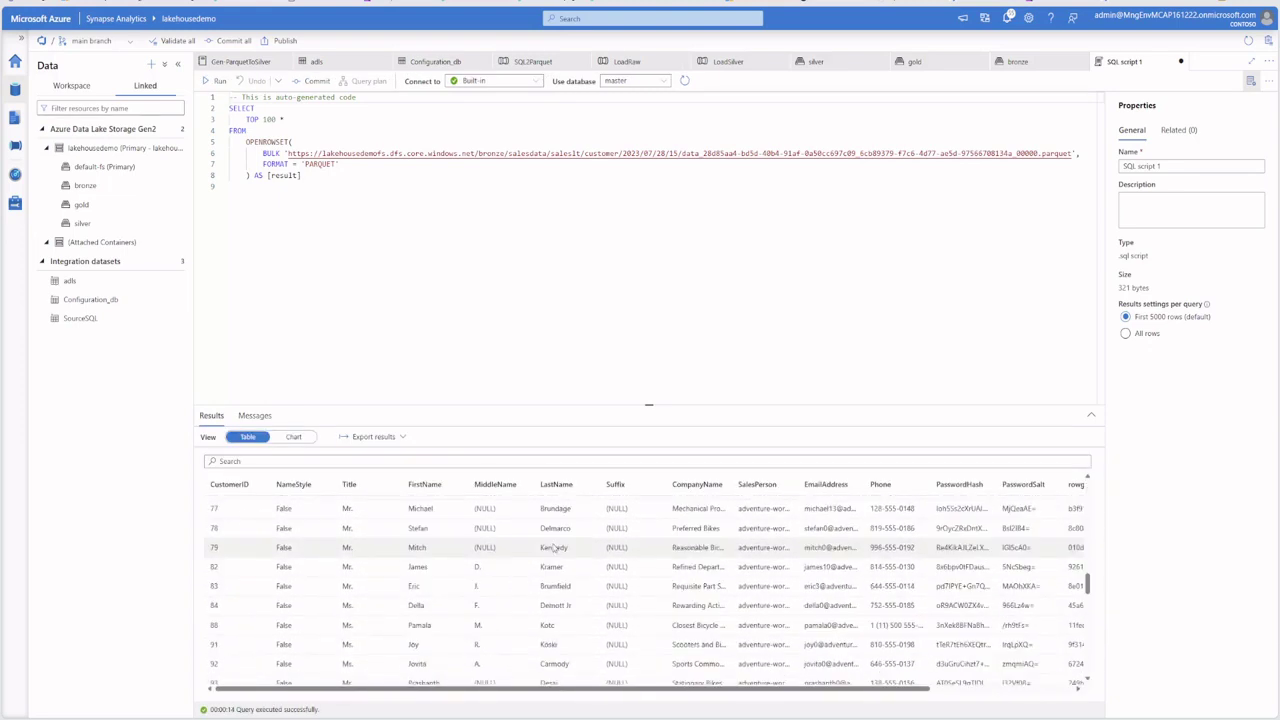
pyautogui.click(1183, 64)
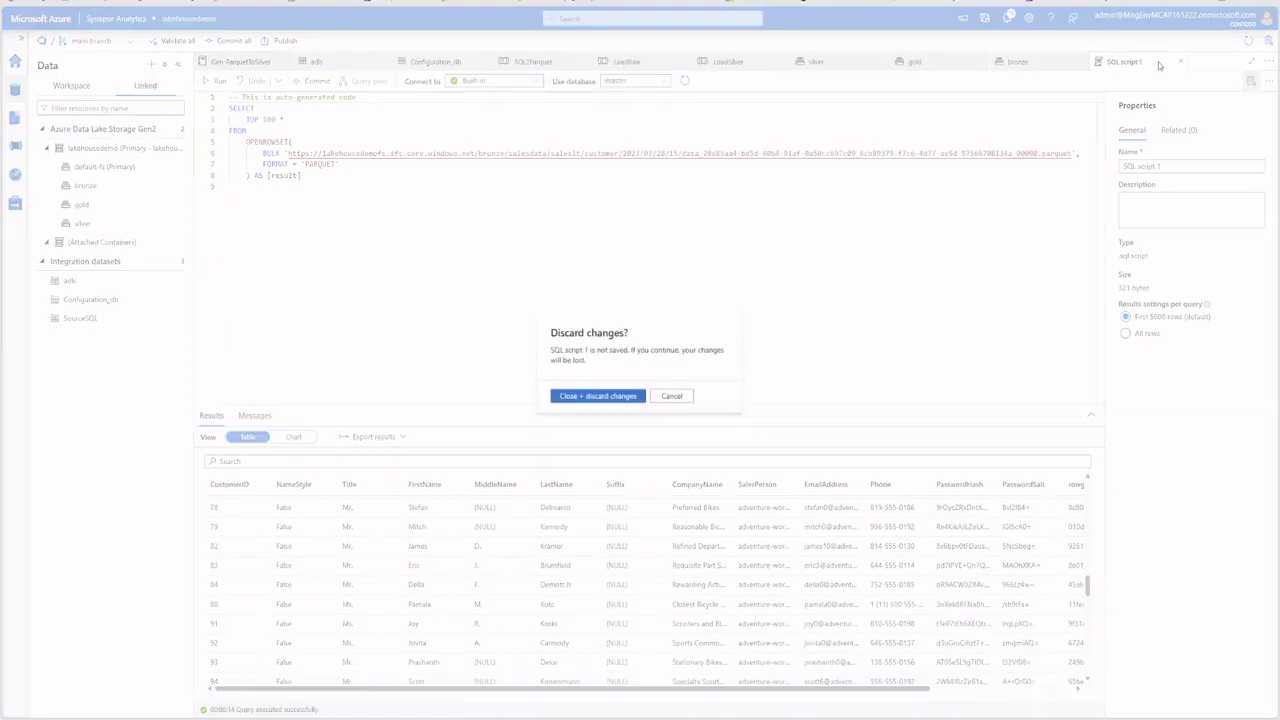
pyautogui.click(620, 398)
# Refresh the silver container and check the in-progress LoadSilver run by opening and refreshing its Parquet2silver Spark application
pyautogui.click(82, 223)
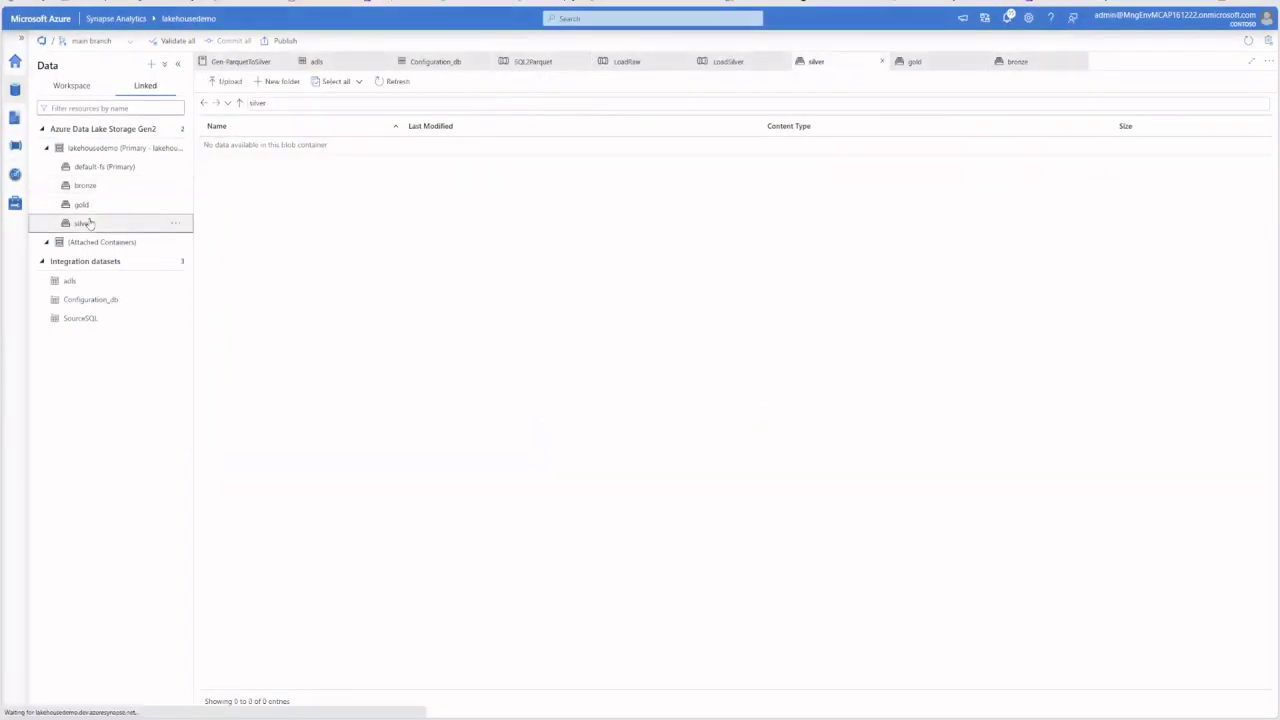
pyautogui.click(395, 84)
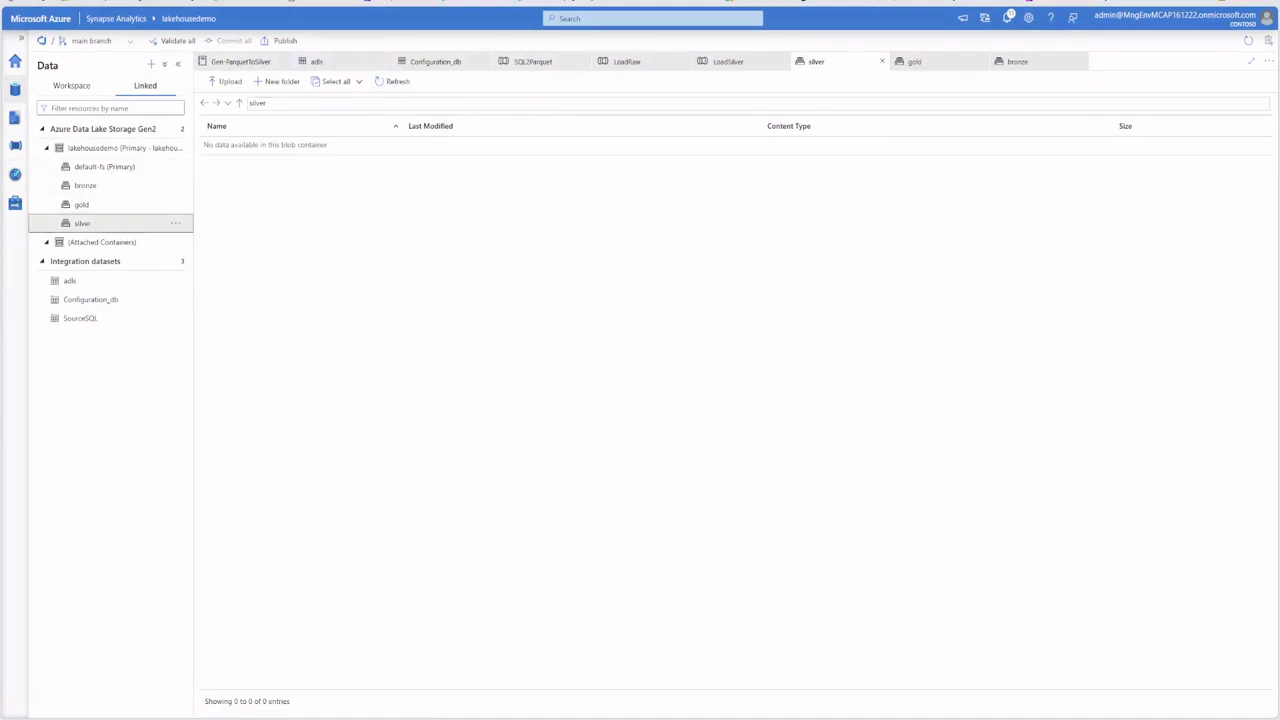
pyautogui.click(16, 174)
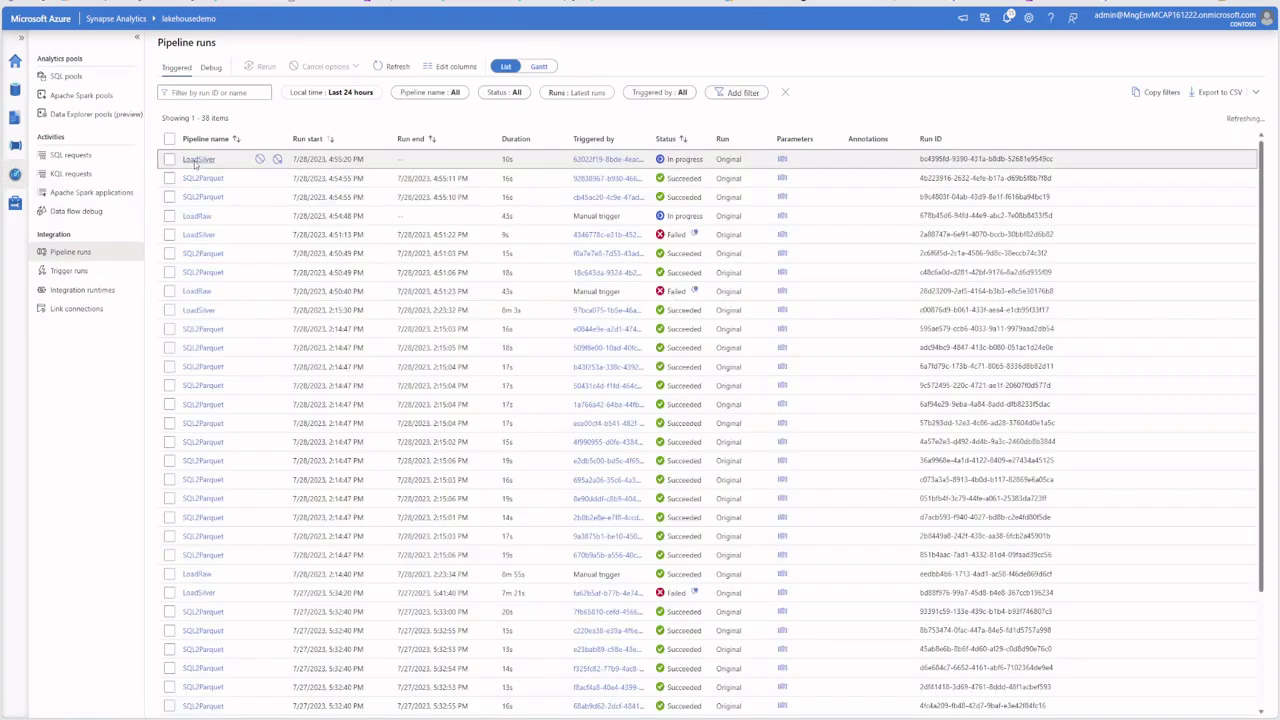
pyautogui.click(199, 160)
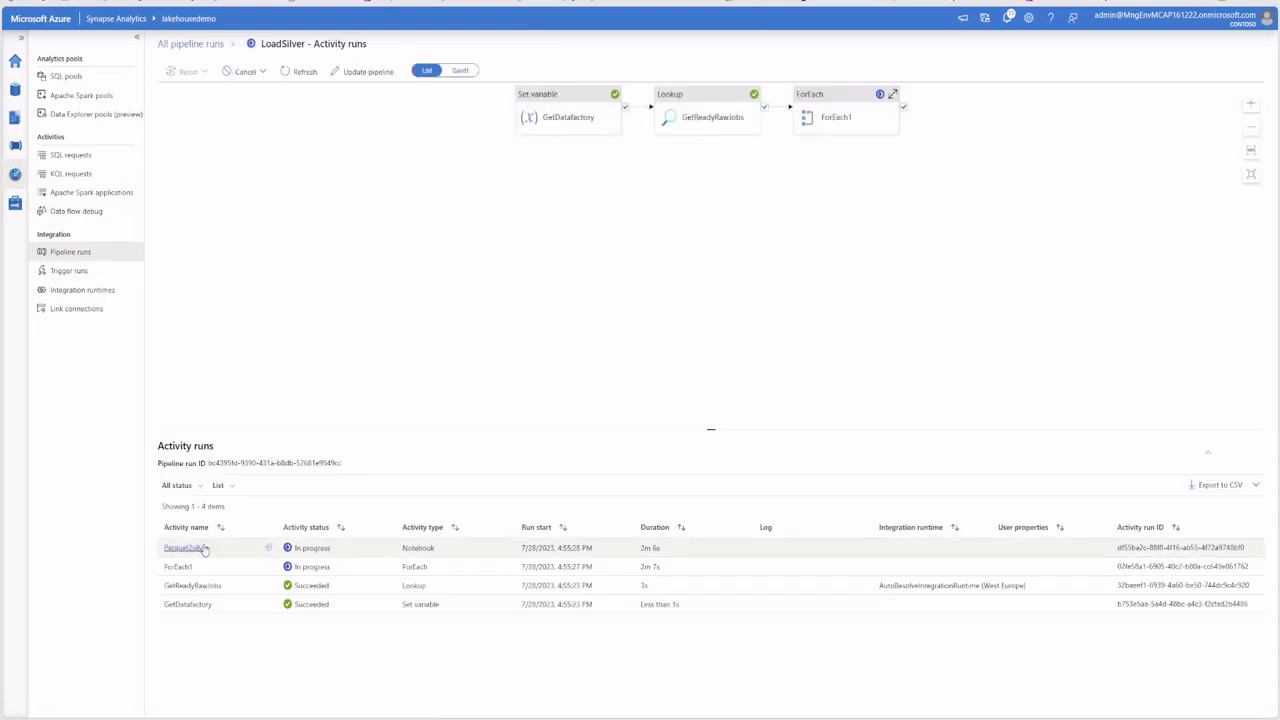
pyautogui.click(200, 548)
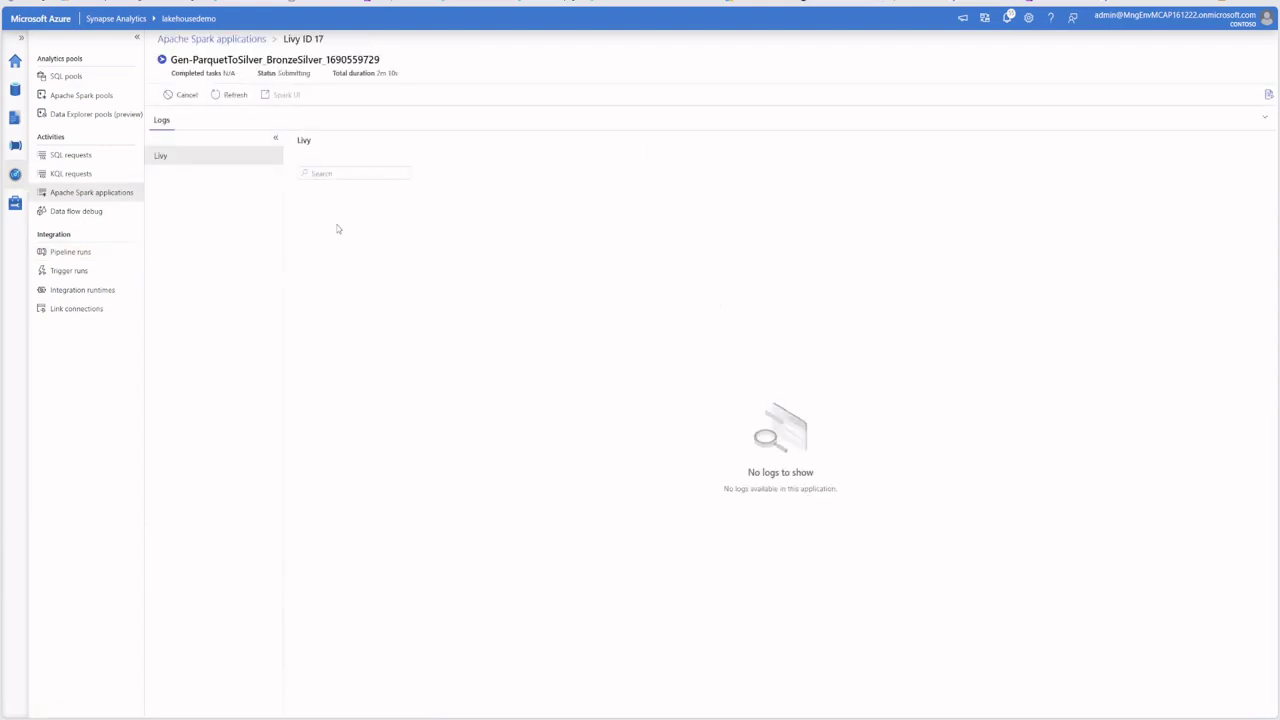
pyautogui.click(234, 98)
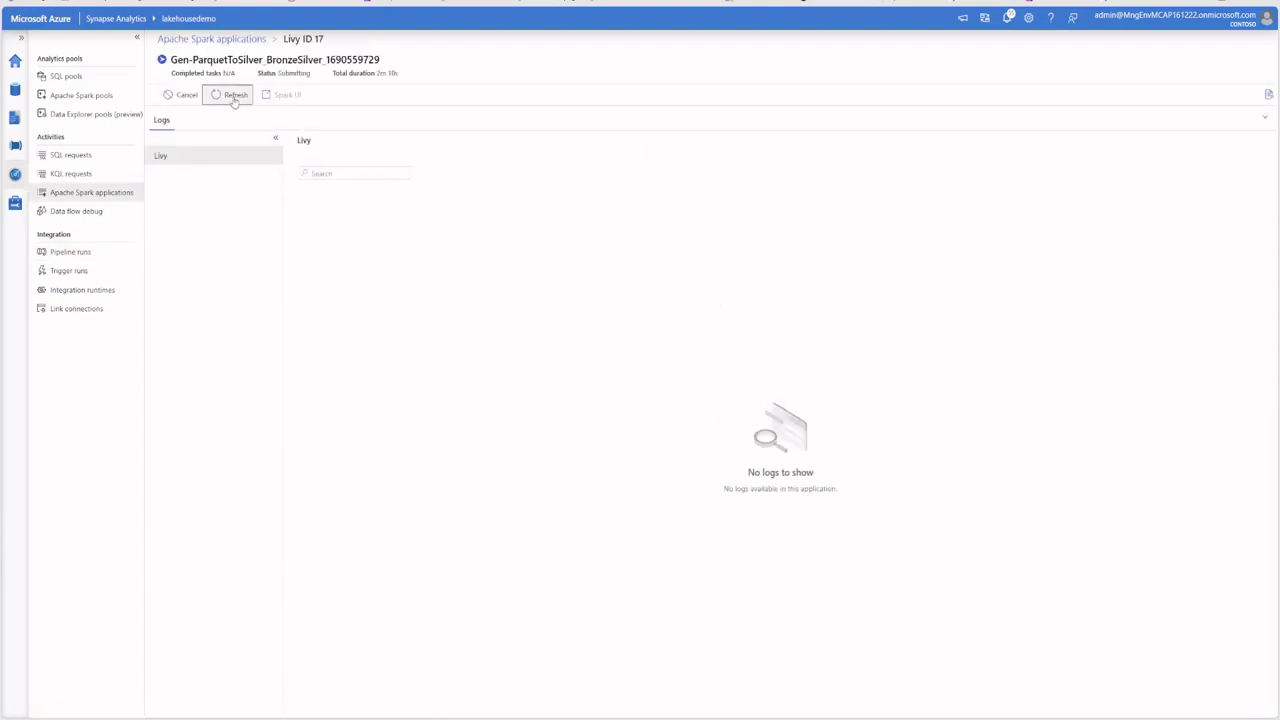
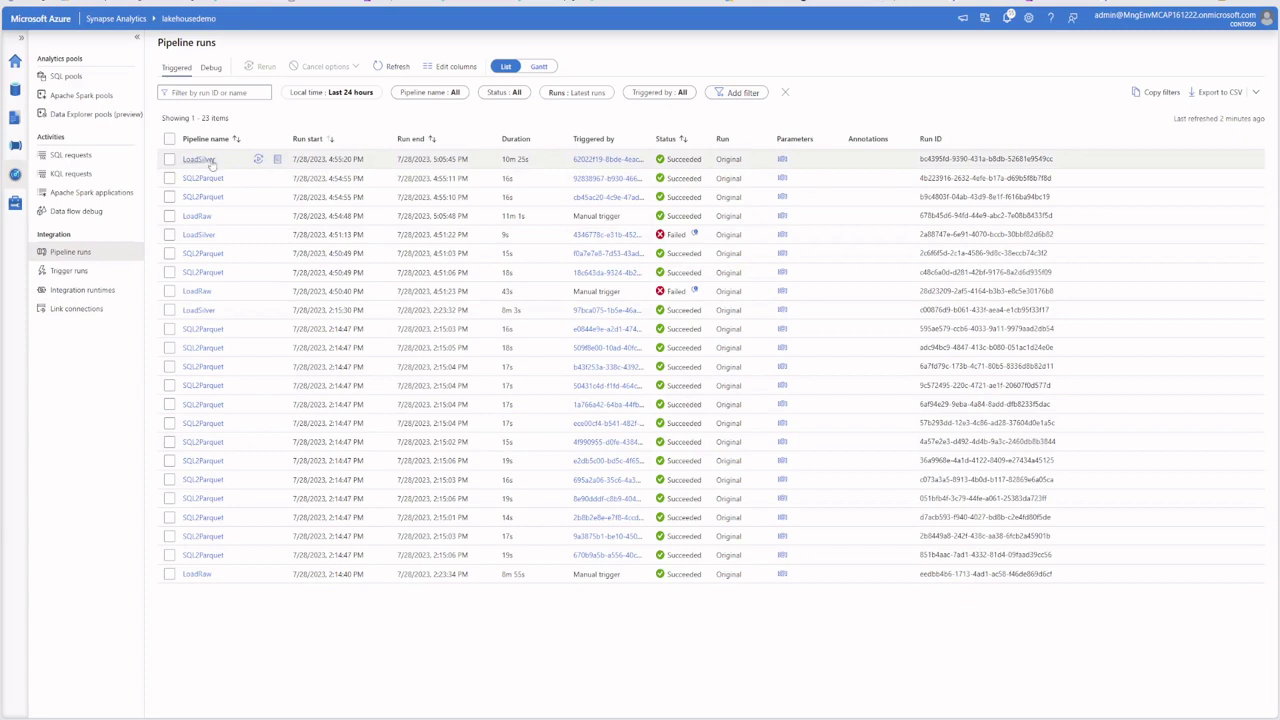
# Open the latest LoadSilver pipeline run and examine the input of its GetReadyRawJobs lookup, including the source query and dataset parameters
pyautogui.click(206, 161)
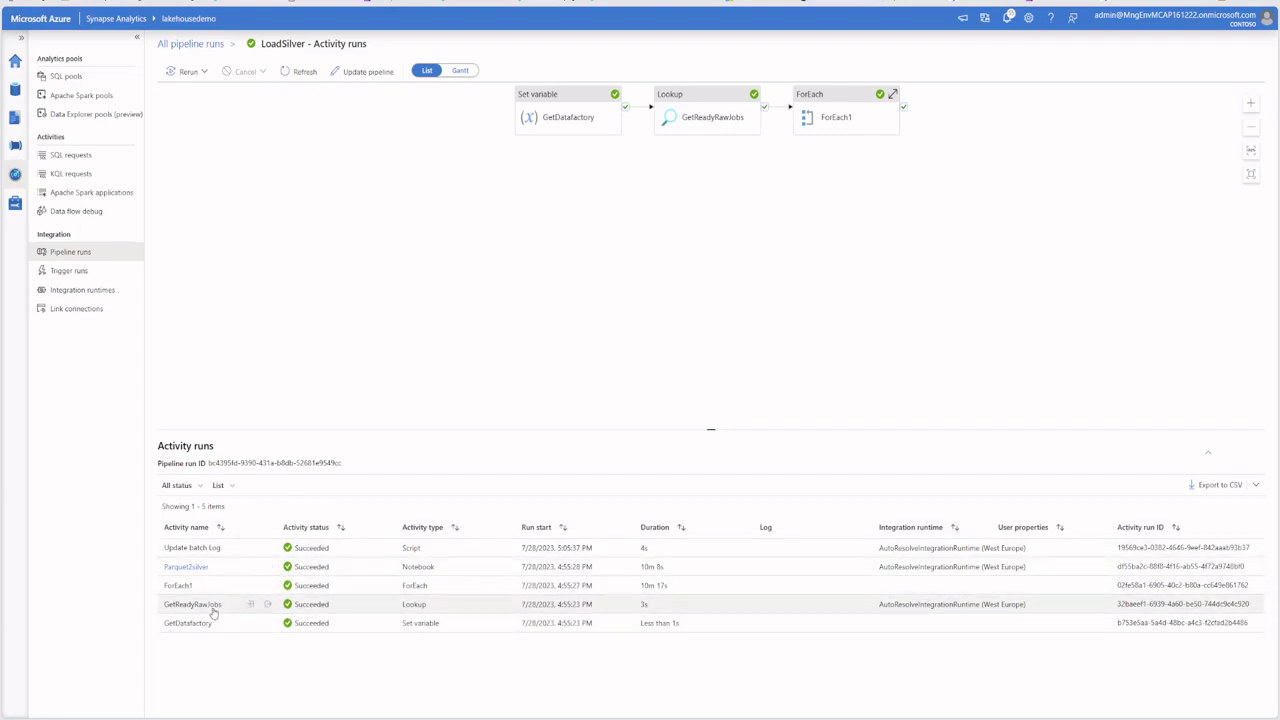
pyautogui.click(251, 606)
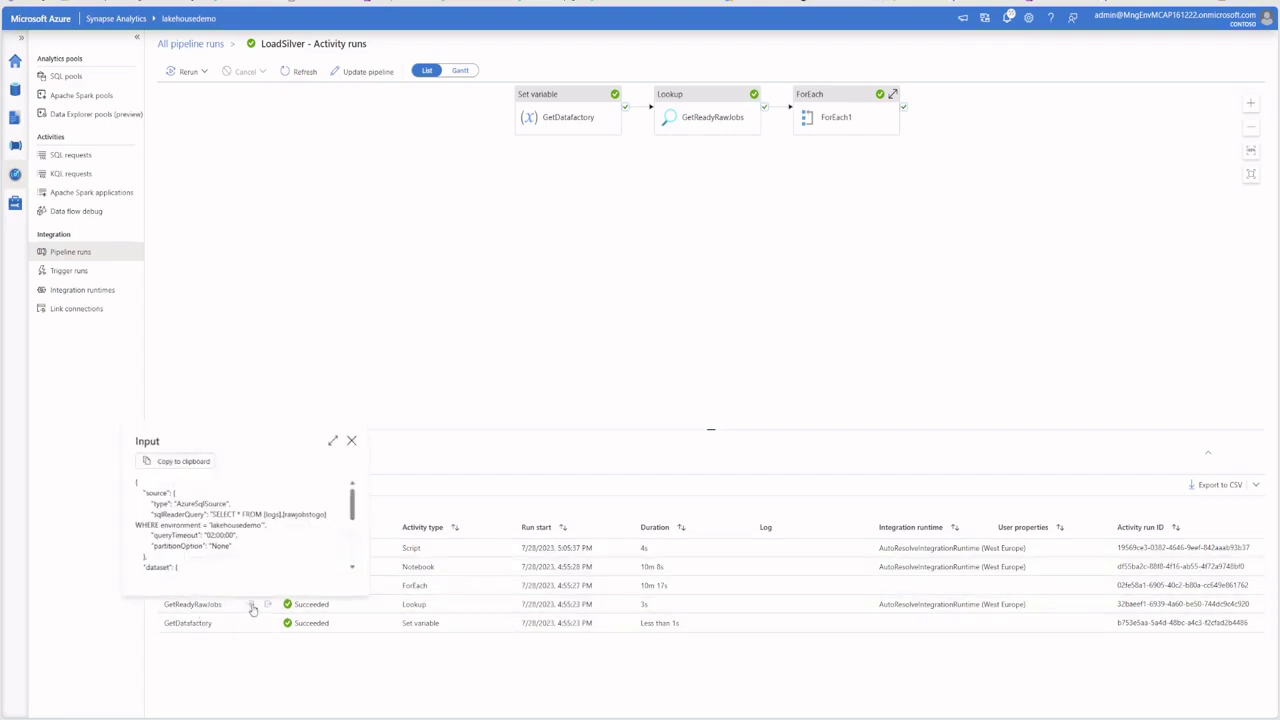
pyautogui.click(351, 445)
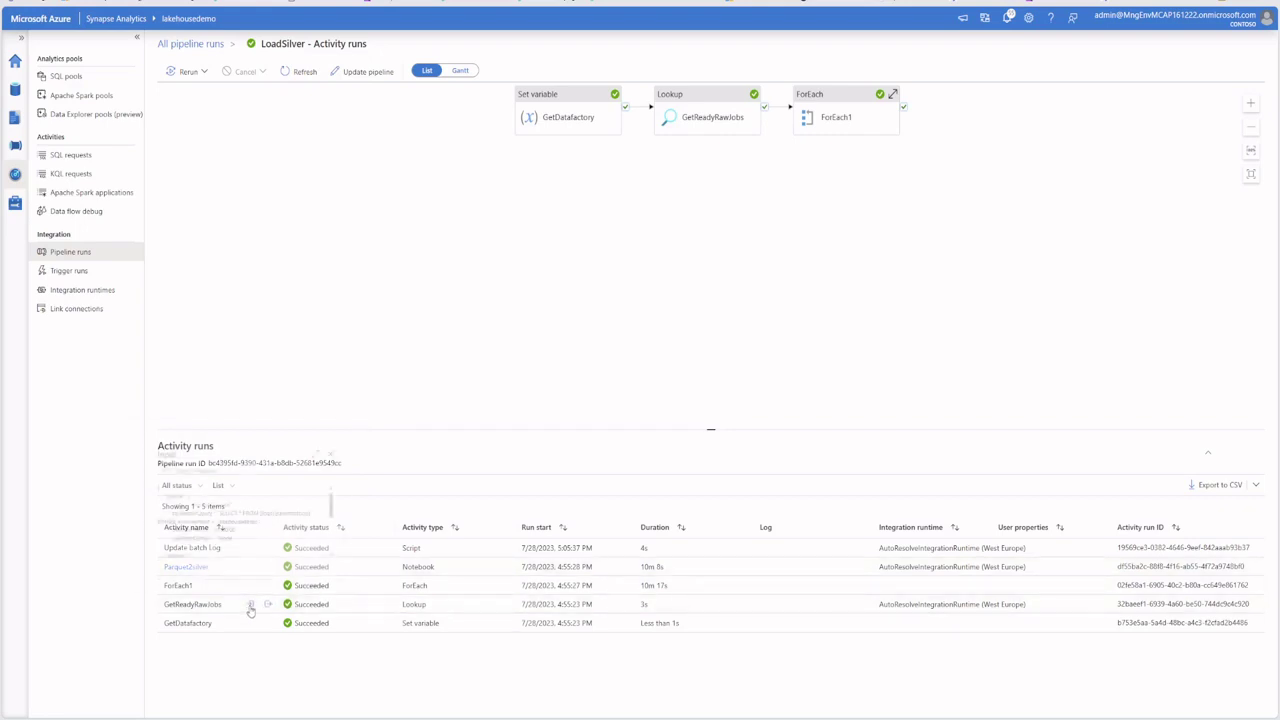
pyautogui.click(250, 605)
pyautogui.scroll(-5, 263, 513)
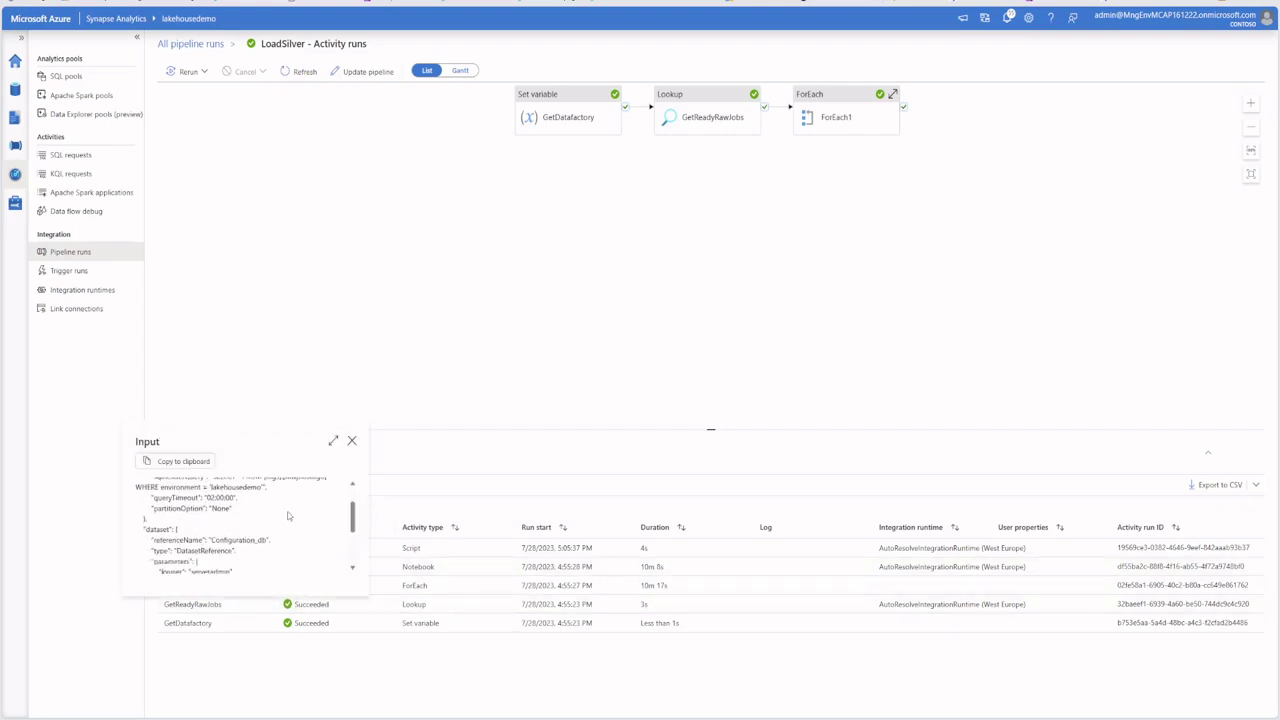
pyautogui.scroll(5, 289, 515)
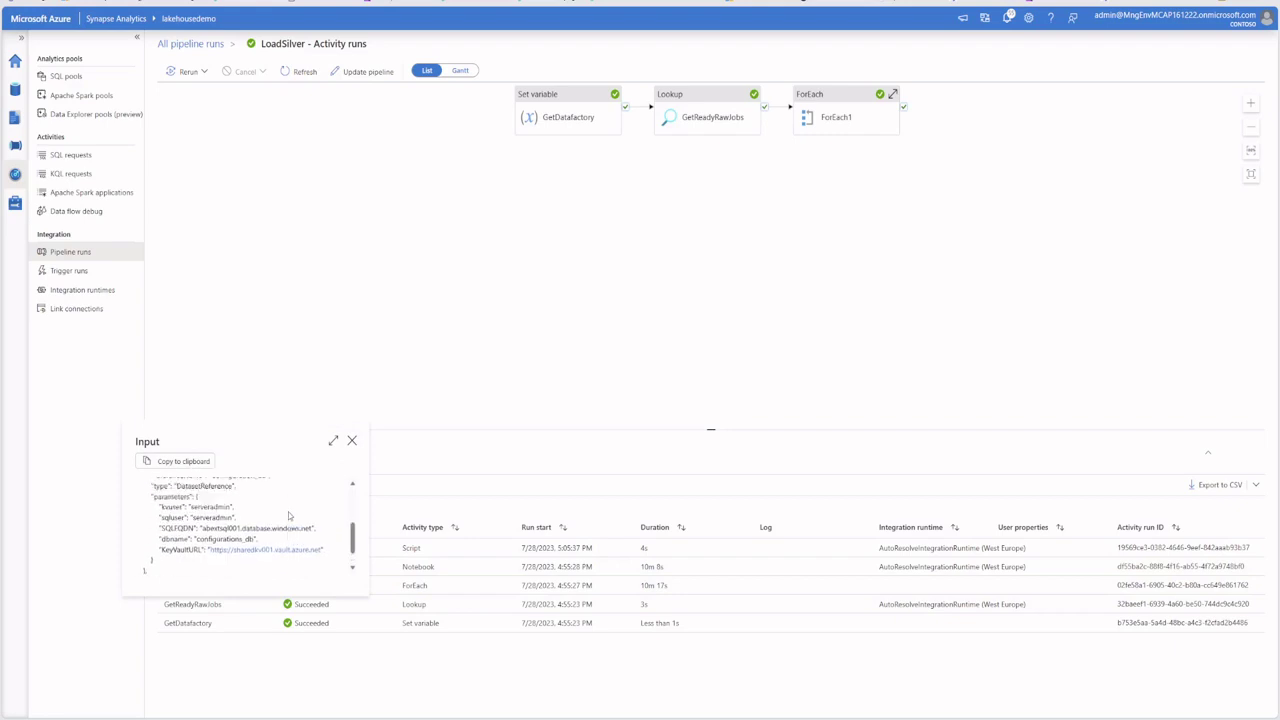
pyautogui.scroll(-2, 289, 515)
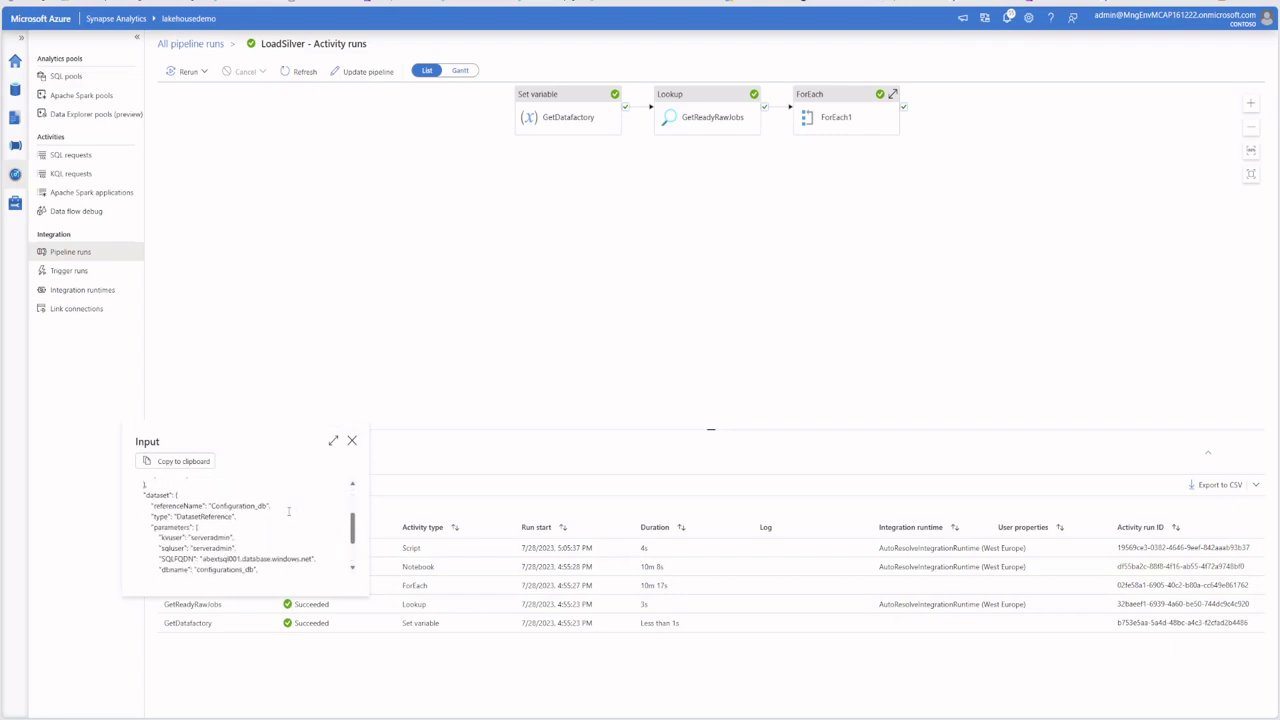
pyautogui.scroll(-2, 289, 512)
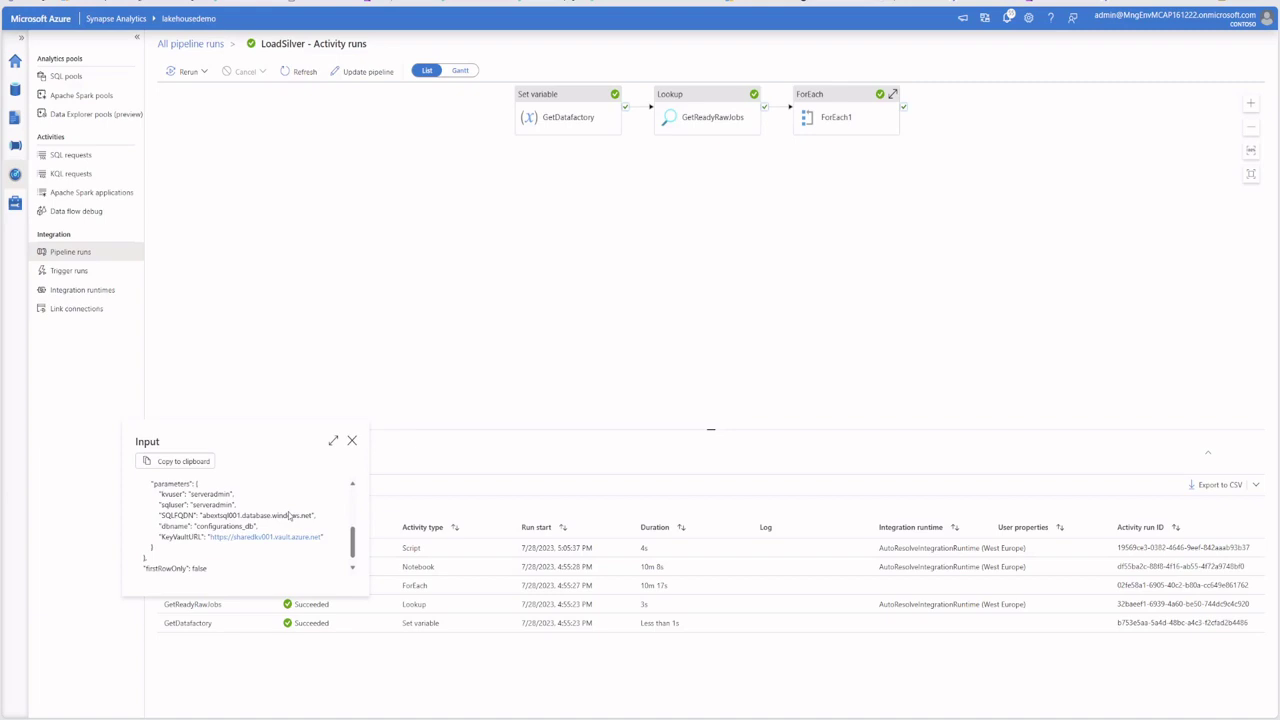
pyautogui.click(352, 441)
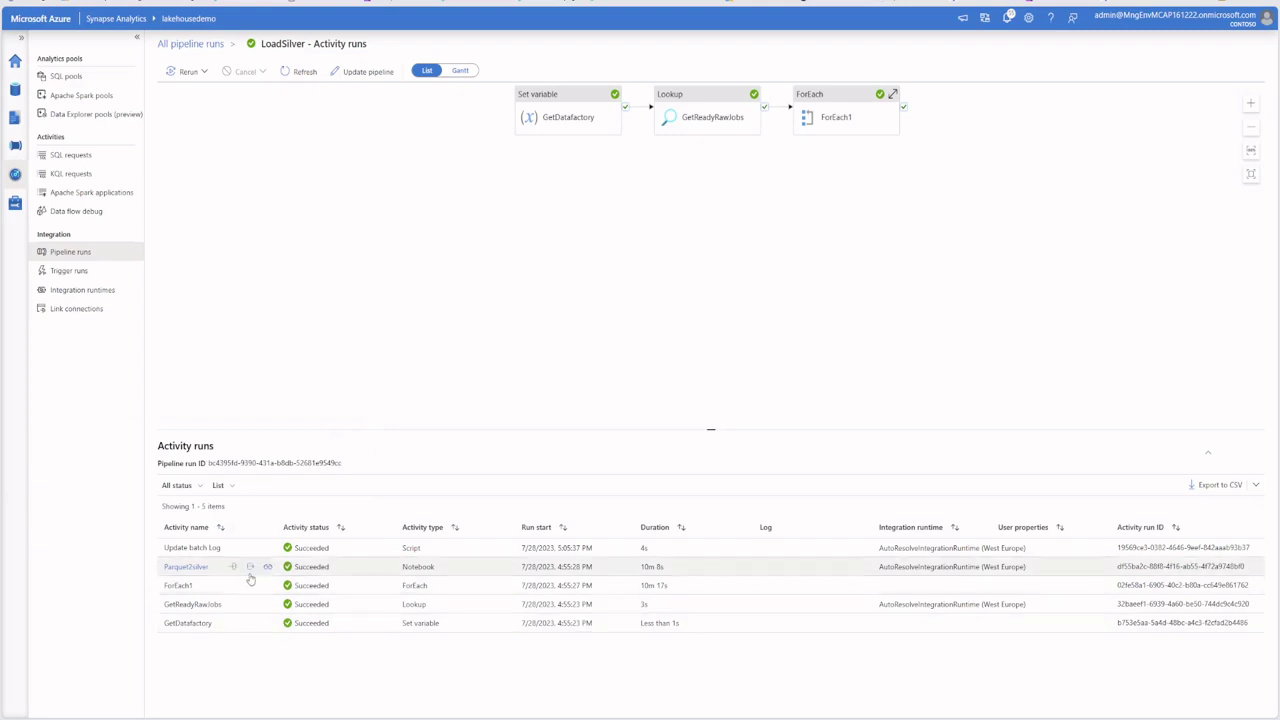
# Open the input of the Parquet2silver activity and read through its notebook parameters down to ListOfTables
pyautogui.click(233, 567)
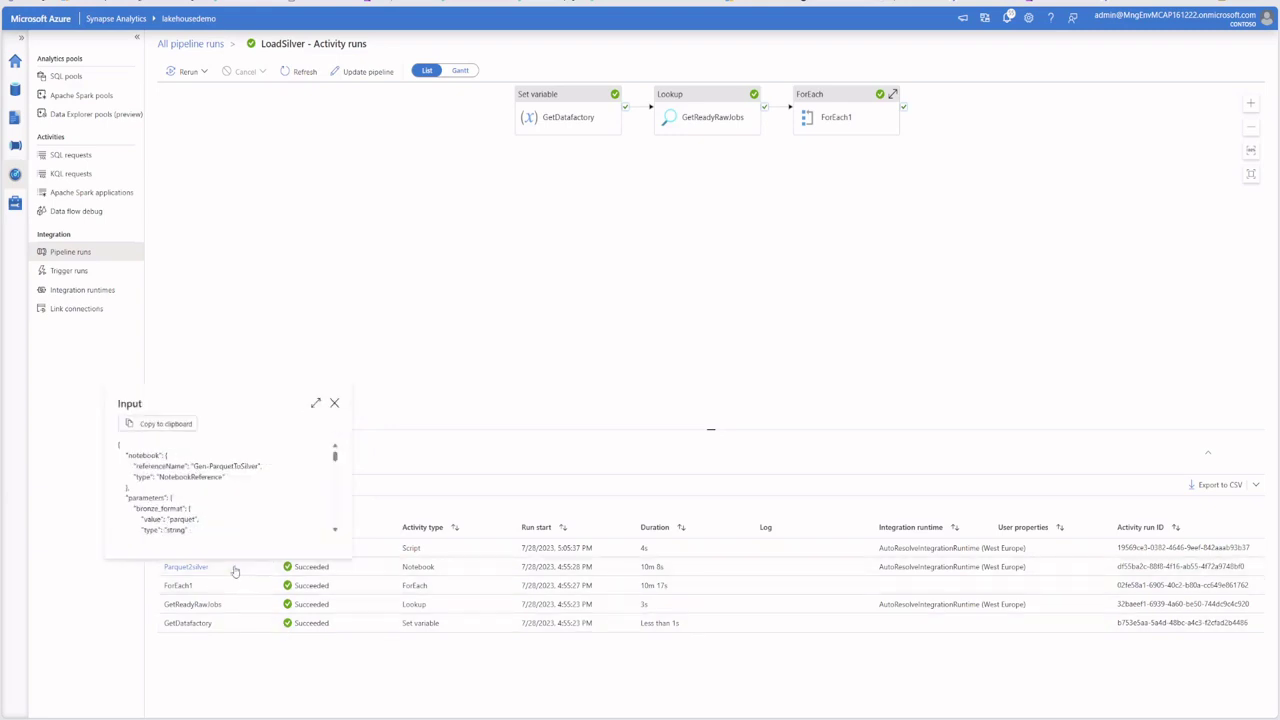
pyautogui.scroll(-5, 253, 506)
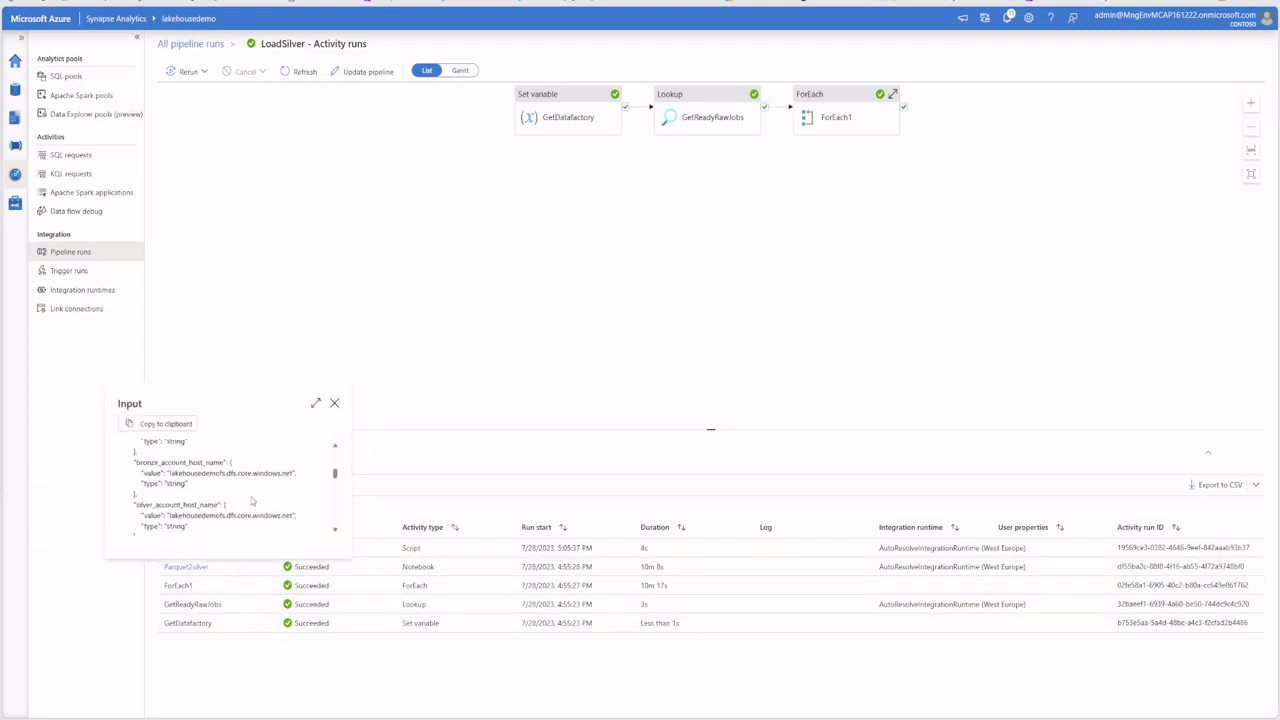
pyautogui.scroll(-5, 253, 501)
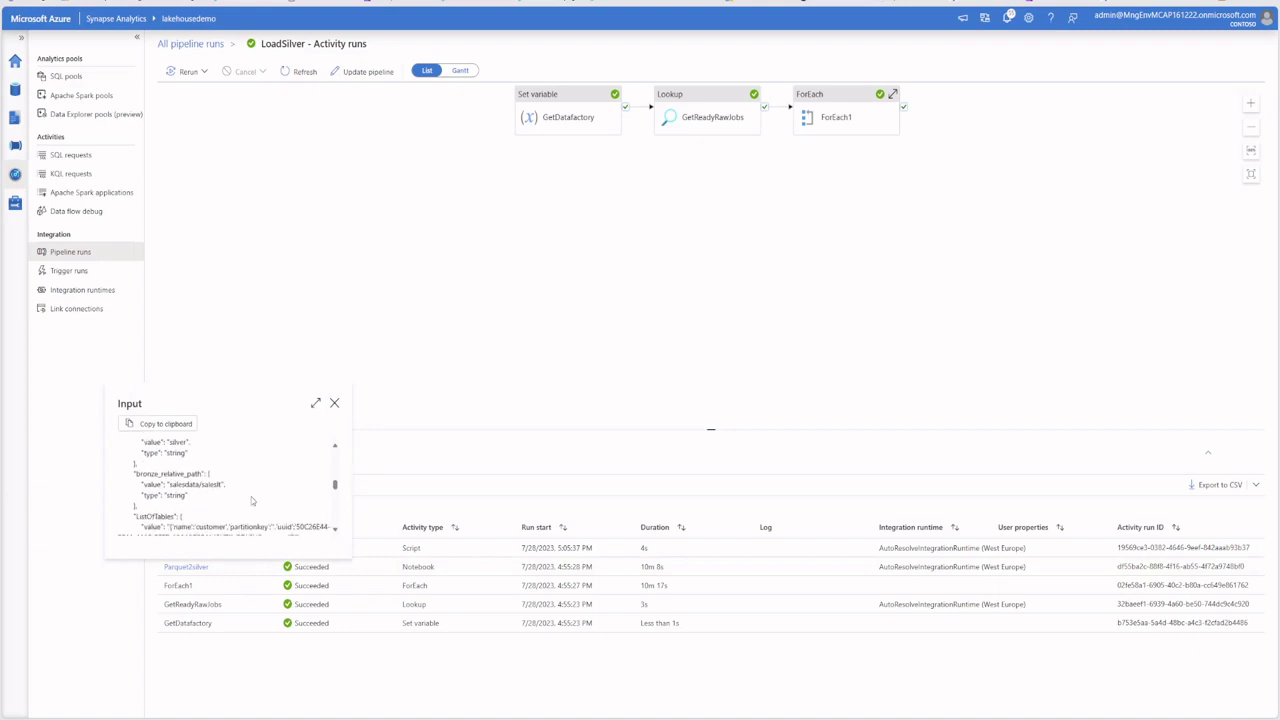
pyautogui.scroll(-1, 253, 501)
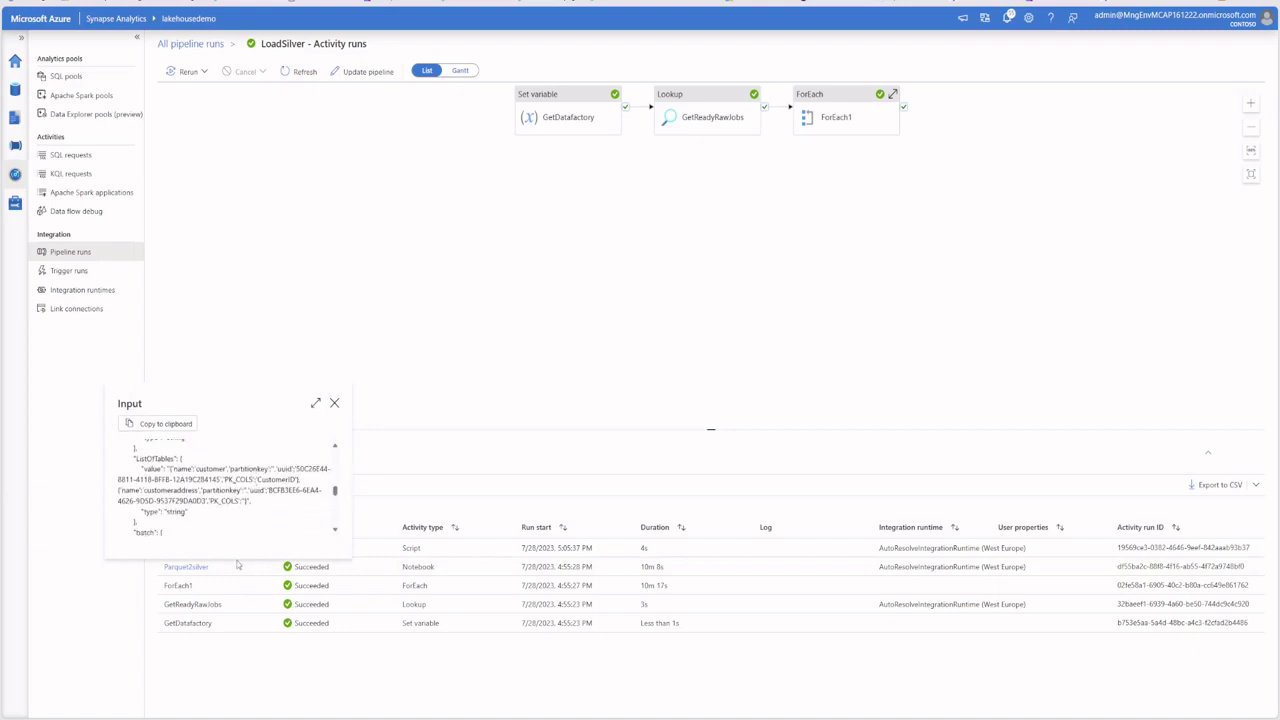
pyautogui.moveTo(230, 403); pyautogui.dragTo(414, 346)
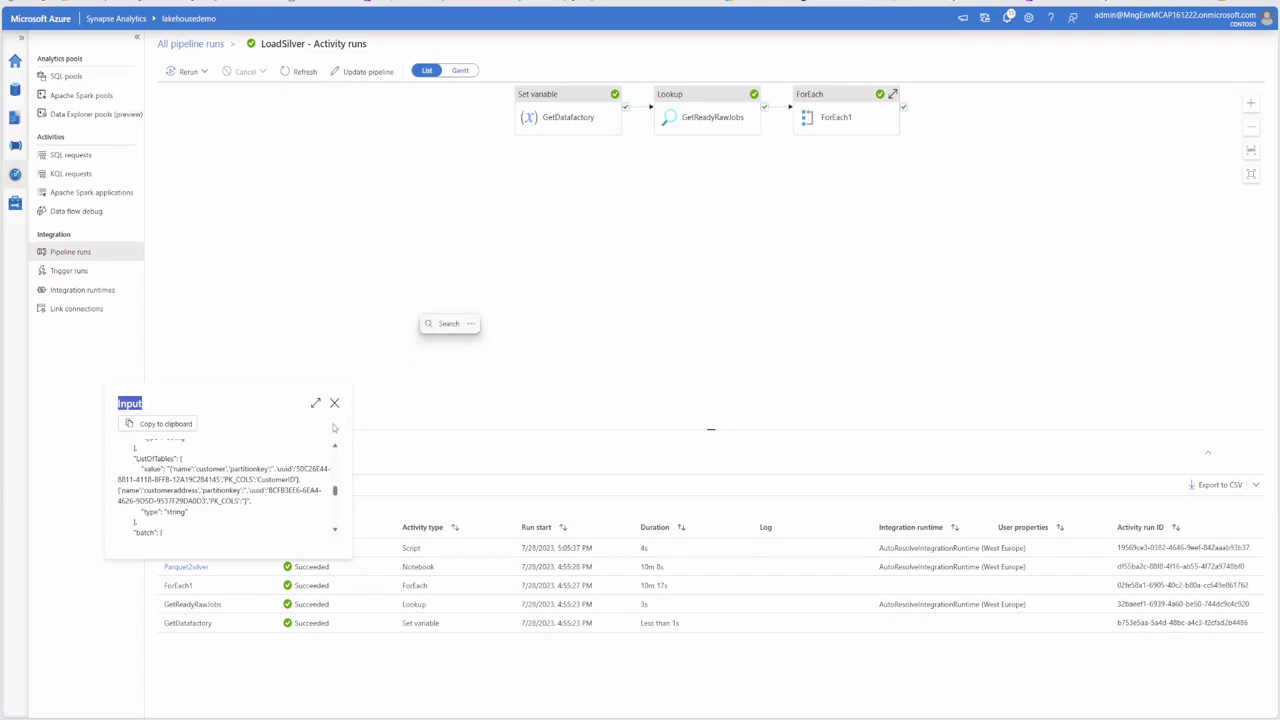
pyautogui.click(267, 399)
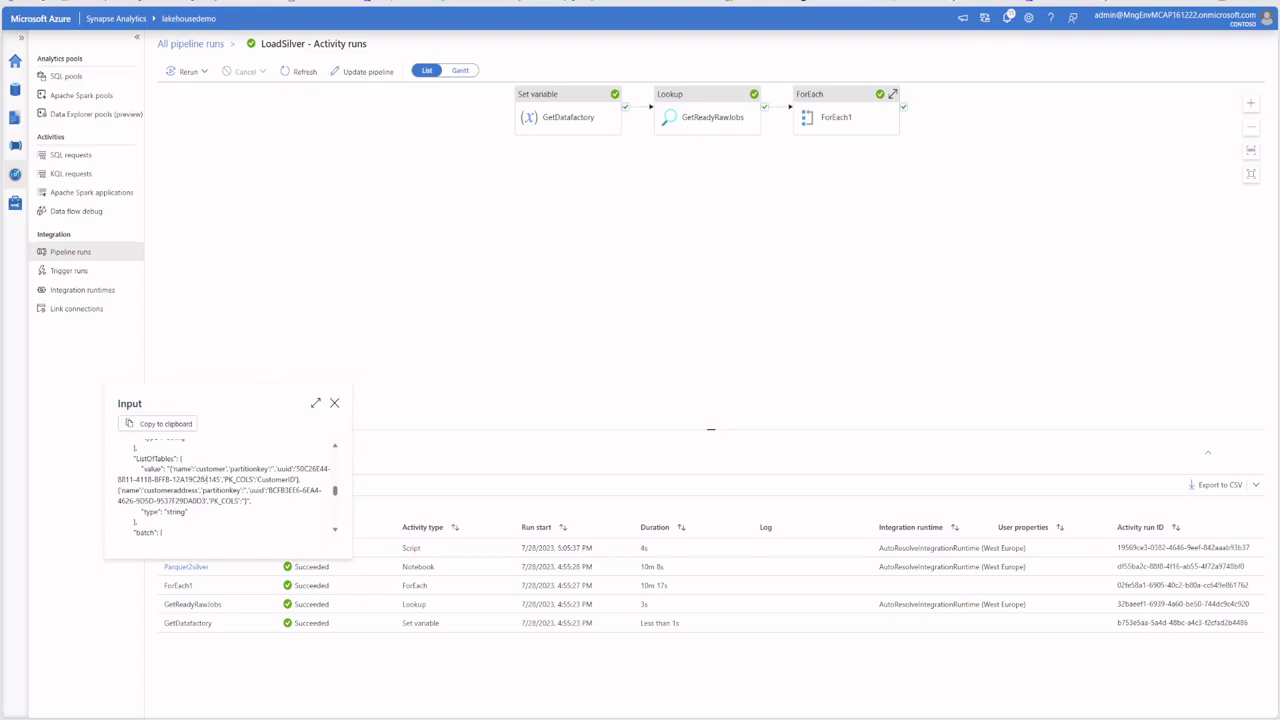
# Examine the customer and customeraddress entries in the ListOfTables parameter and close the activity input
pyautogui.scroll(3, 233, 497)
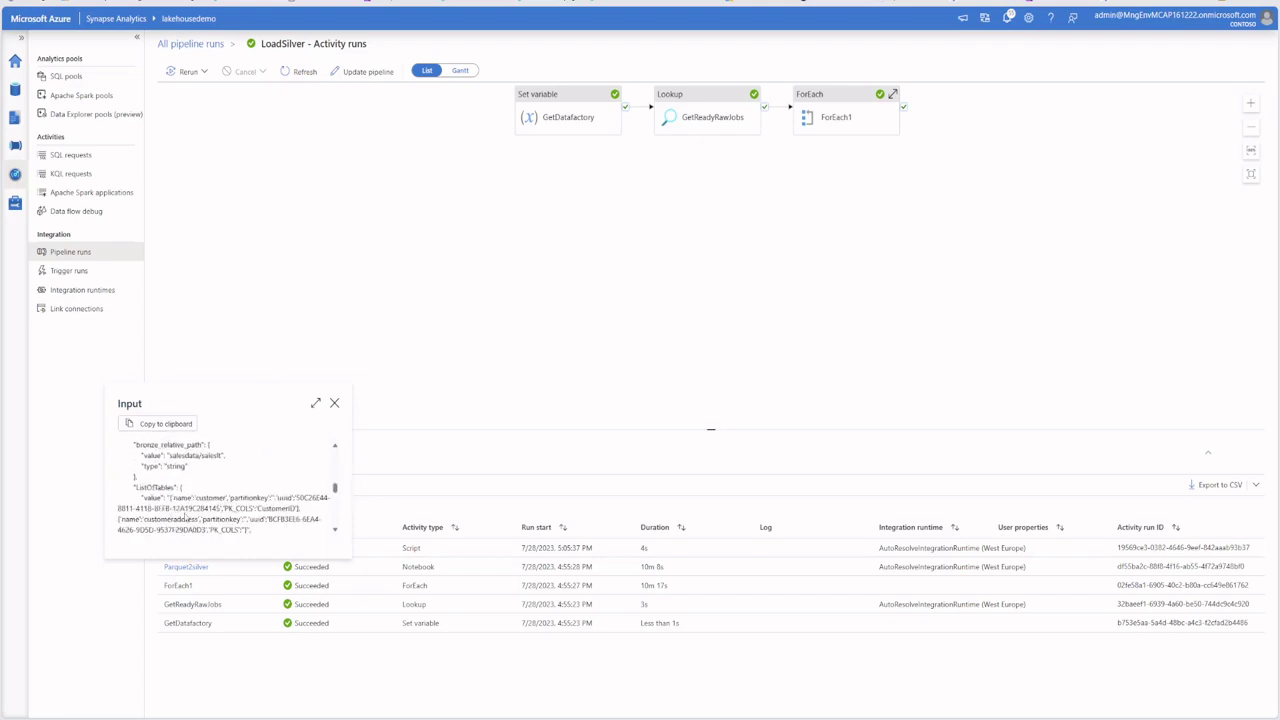
pyautogui.scroll(-2, 225, 485)
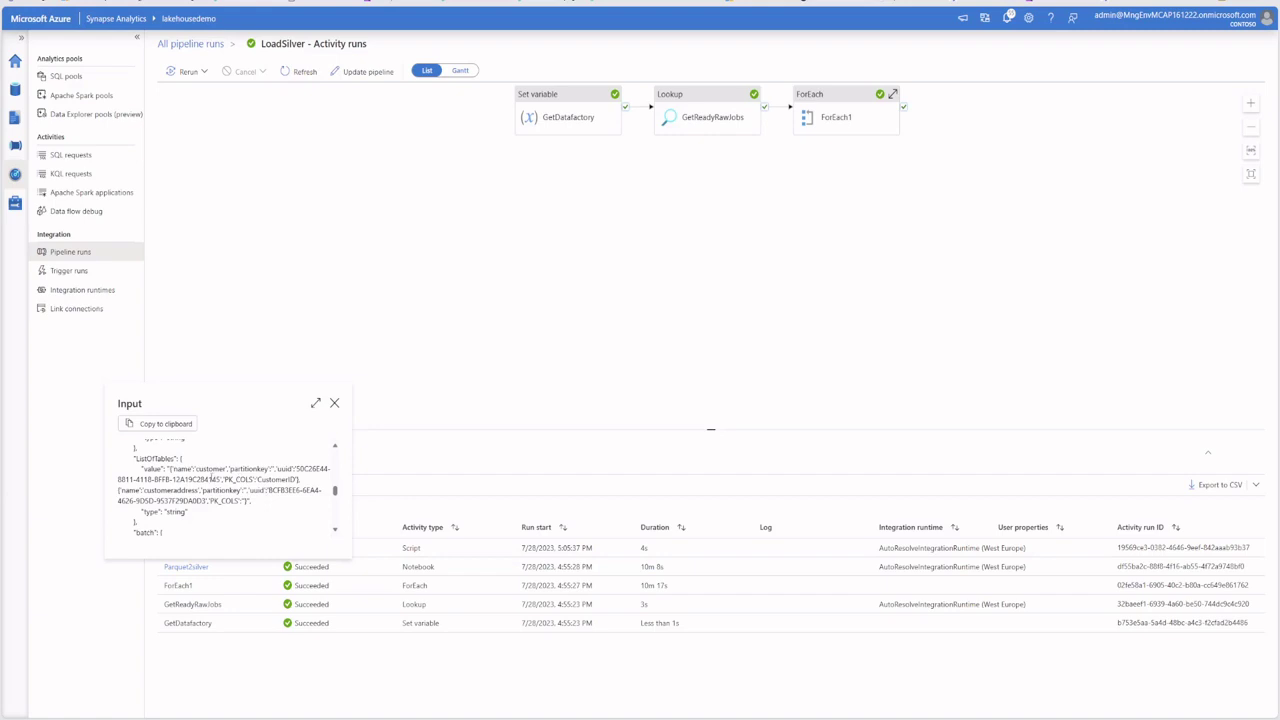
pyautogui.doubleClick(211, 469)
pyautogui.doubleClick(178, 491)
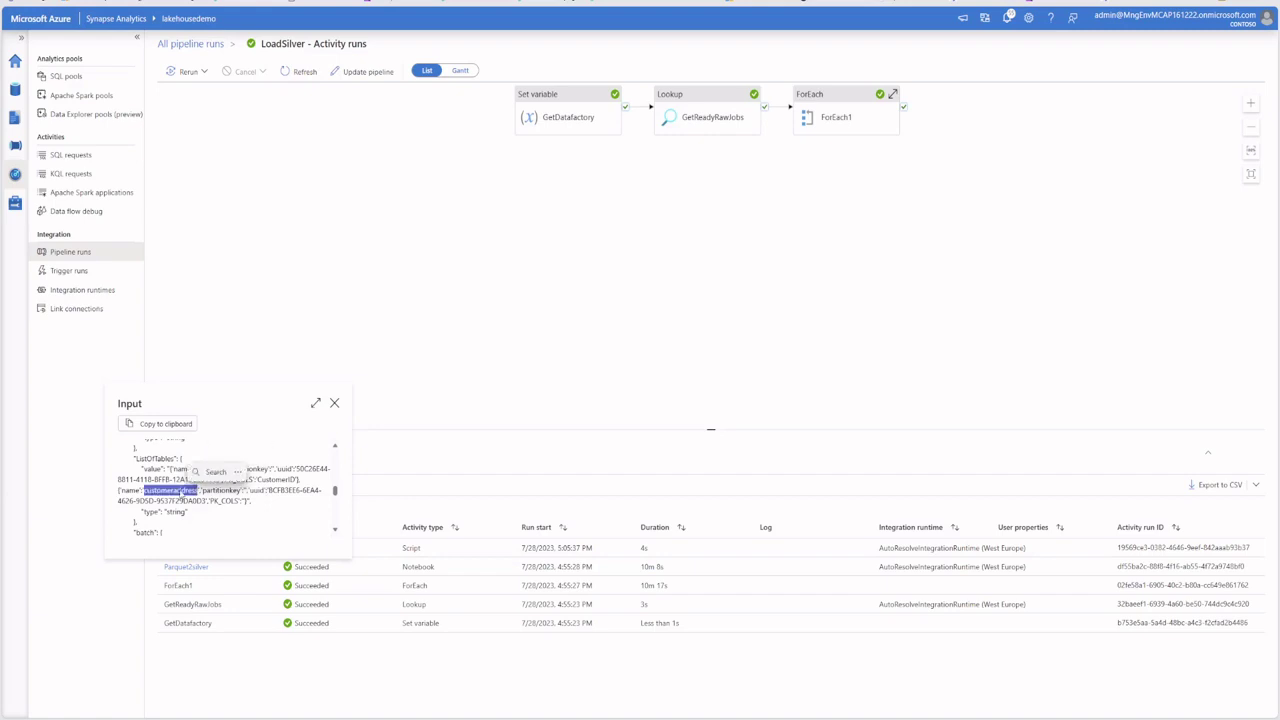
pyautogui.click(182, 491)
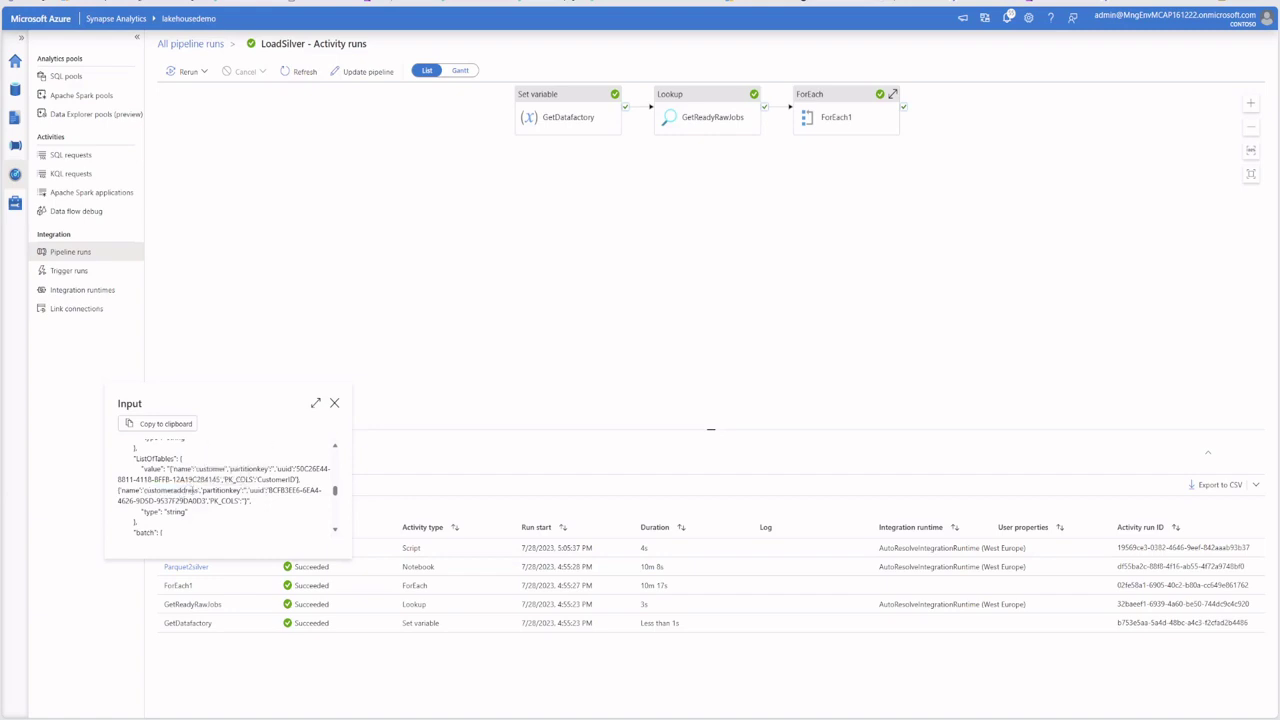
pyautogui.click(334, 403)
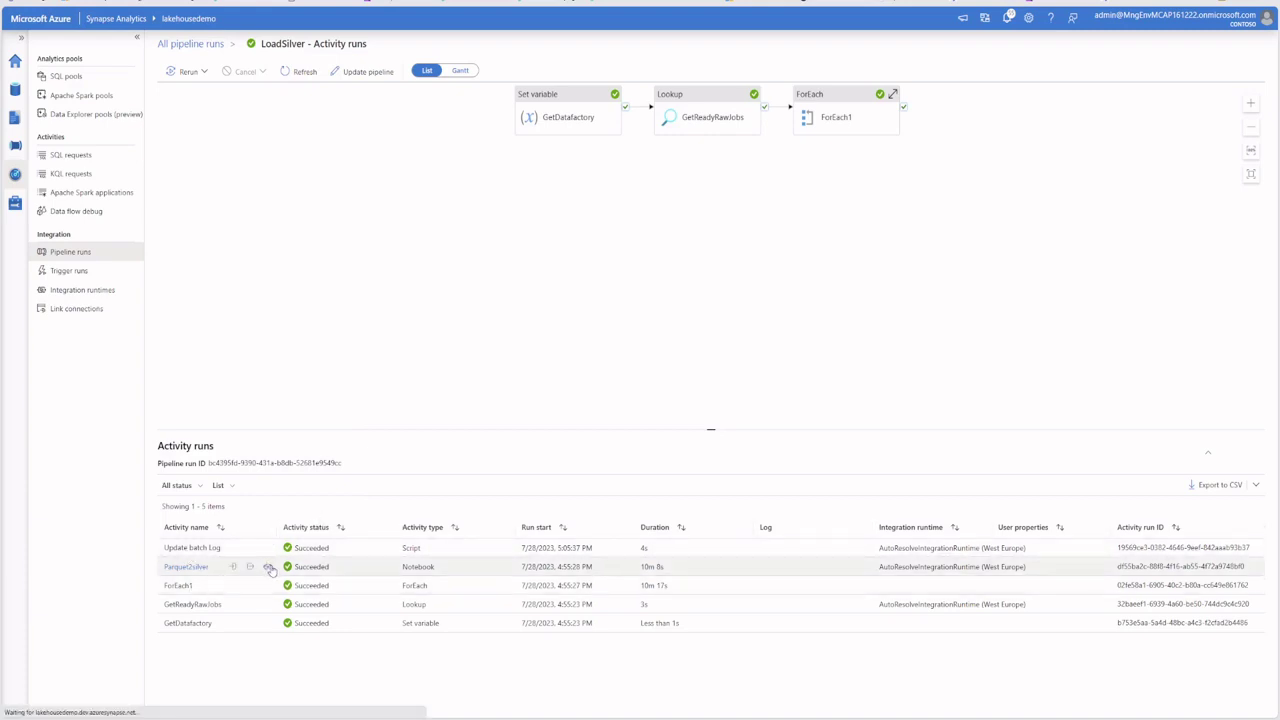
# Open the Gen-ParquetToSilver notebook snapshot of the Parquet2silver run and examine the host and container names in its runtime-parameter cell
pyautogui.click(268, 567)
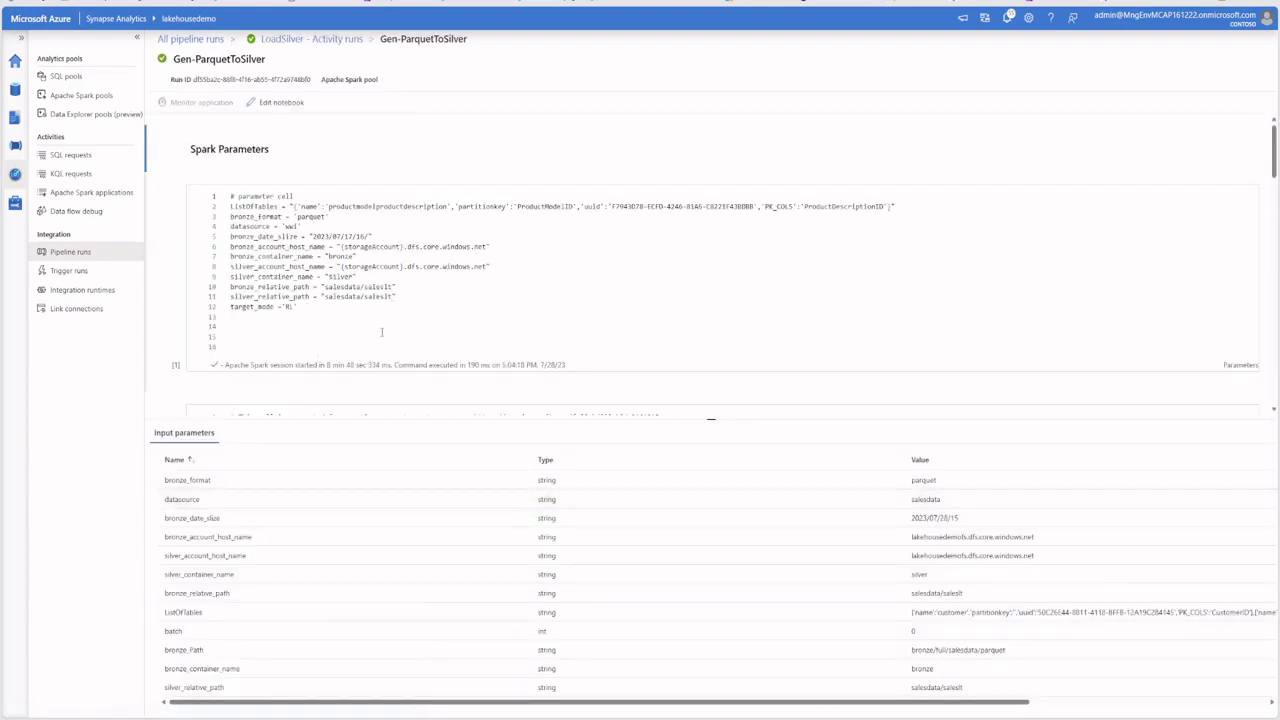
pyautogui.scroll(-3, 352, 362)
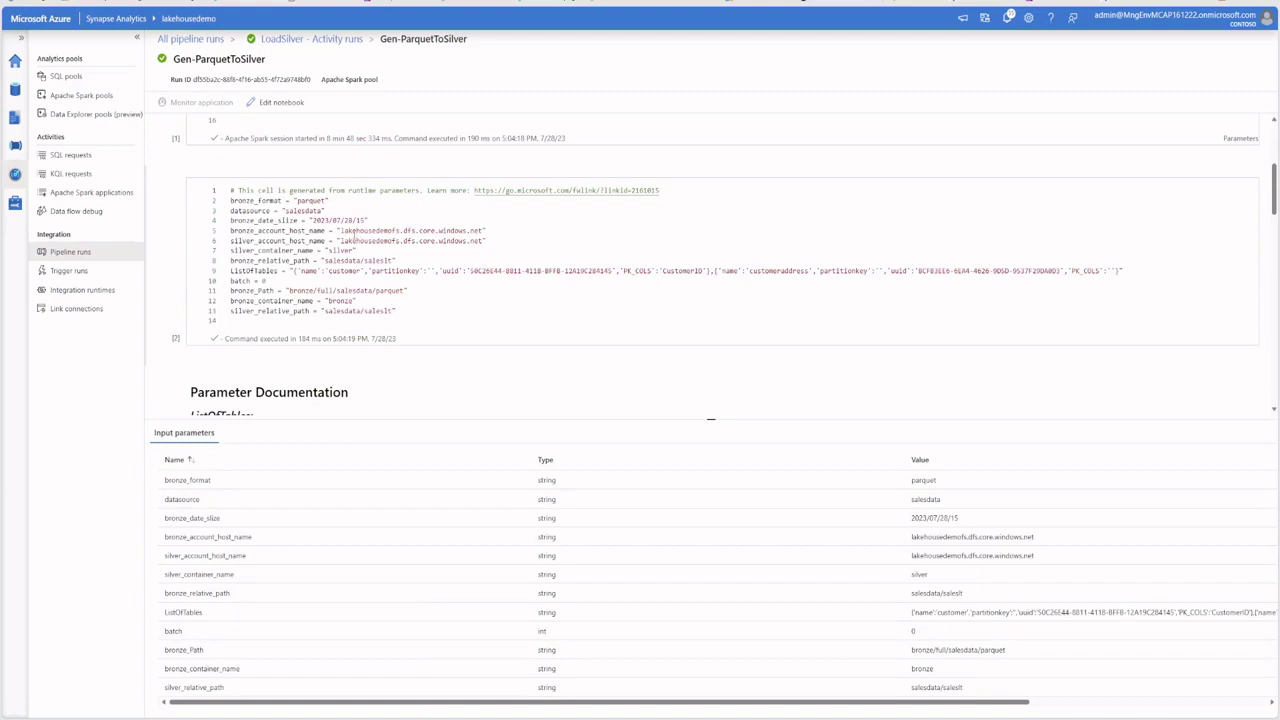
pyautogui.click(337, 232)
pyautogui.click(416, 241)
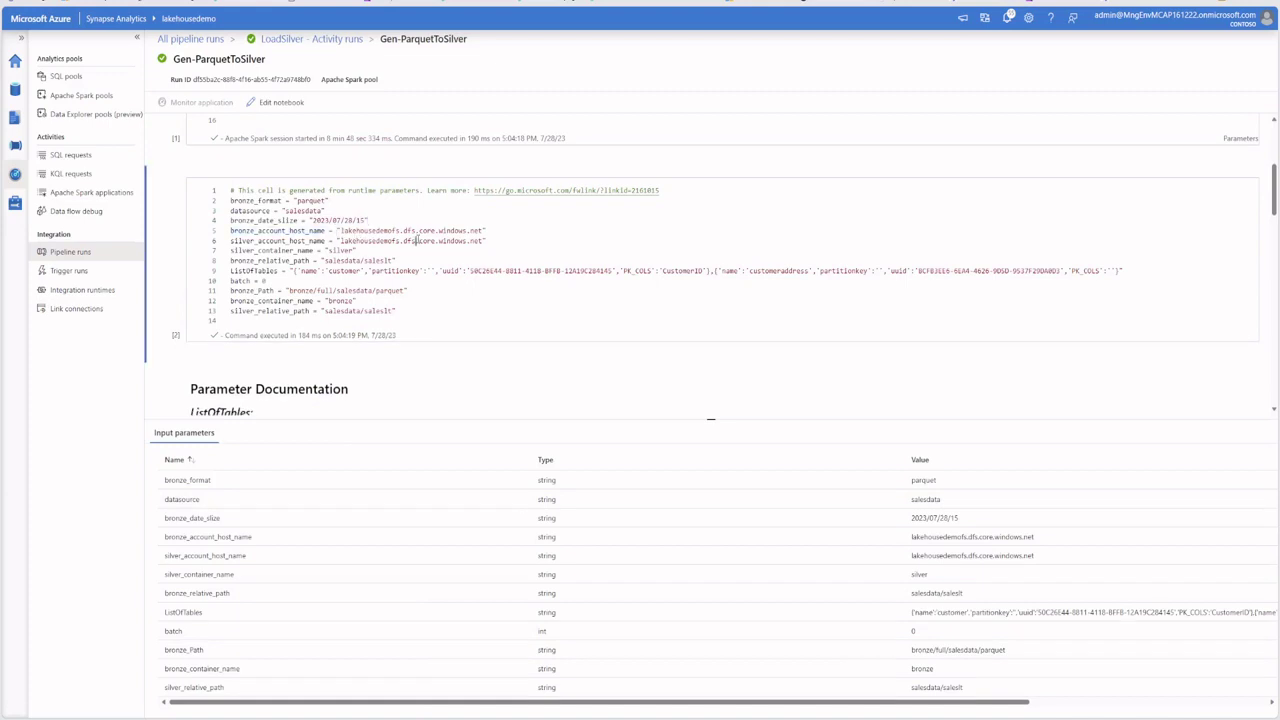
pyautogui.click(368, 241)
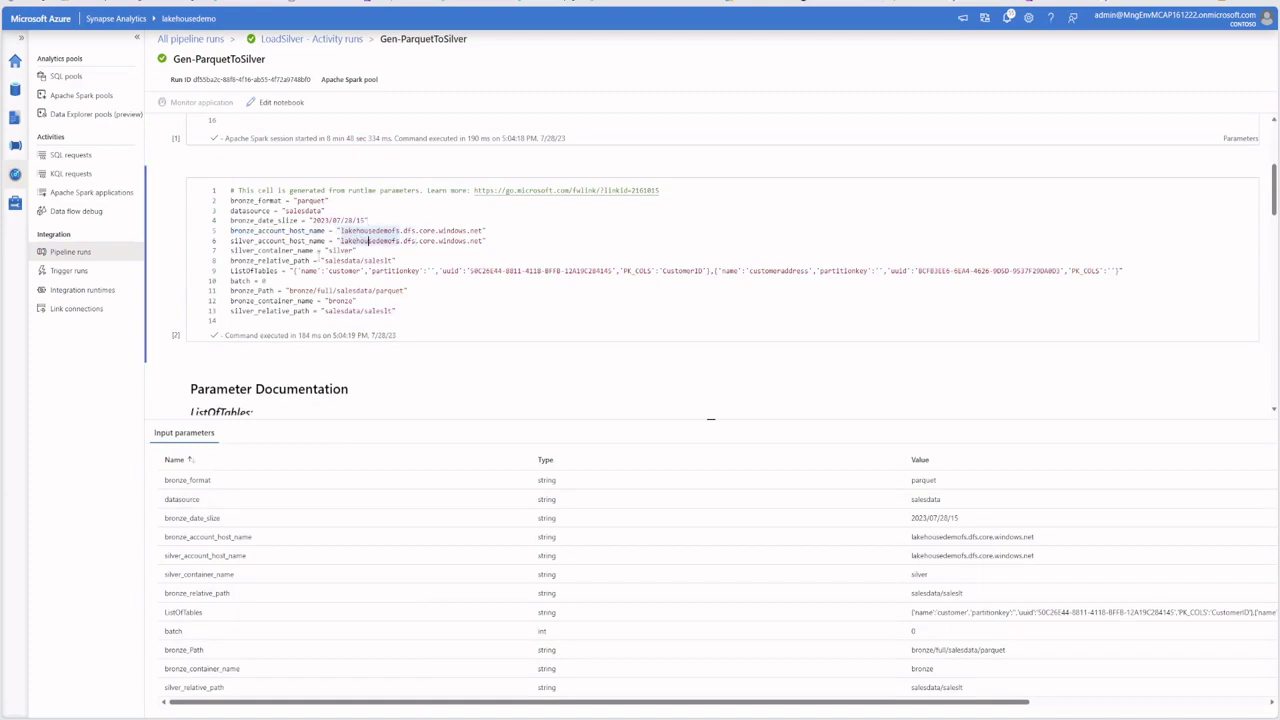
pyautogui.click(341, 251)
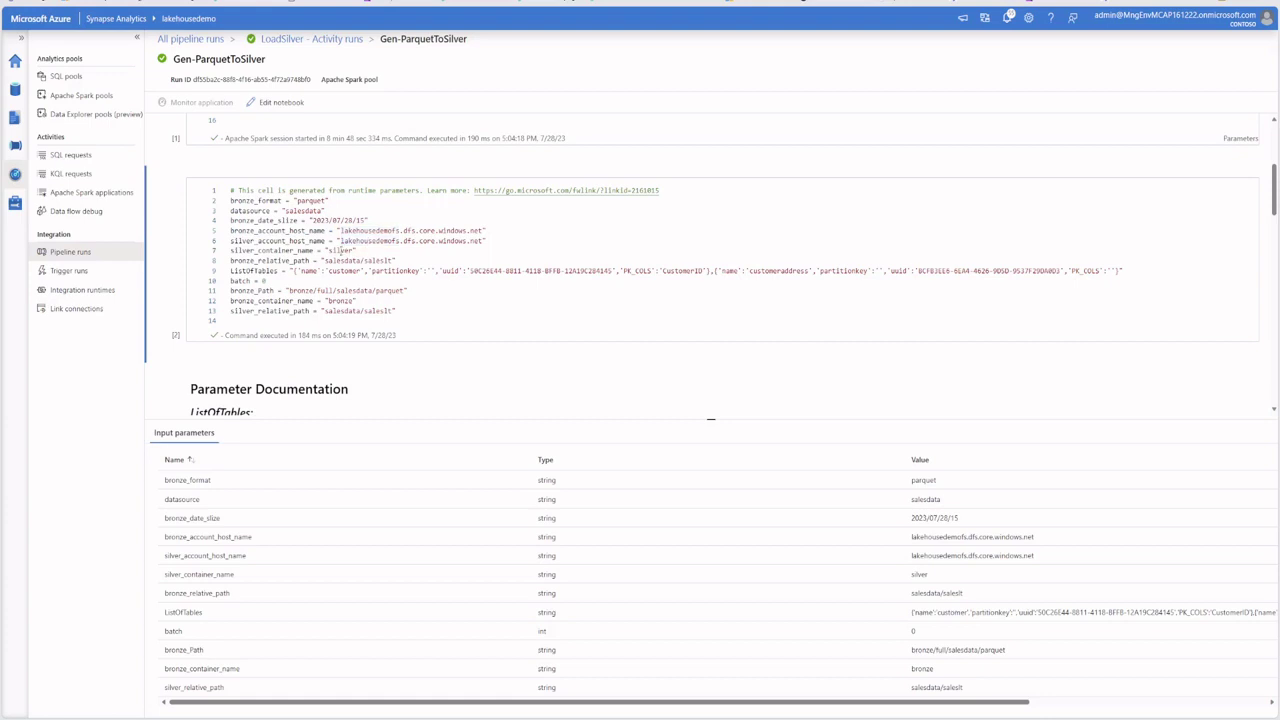
# Examine the silver_container_name value and the customer and customeraddress entries of ListOfTables in the notebook's runtime-parameter cell
pyautogui.doubleClick(341, 250)
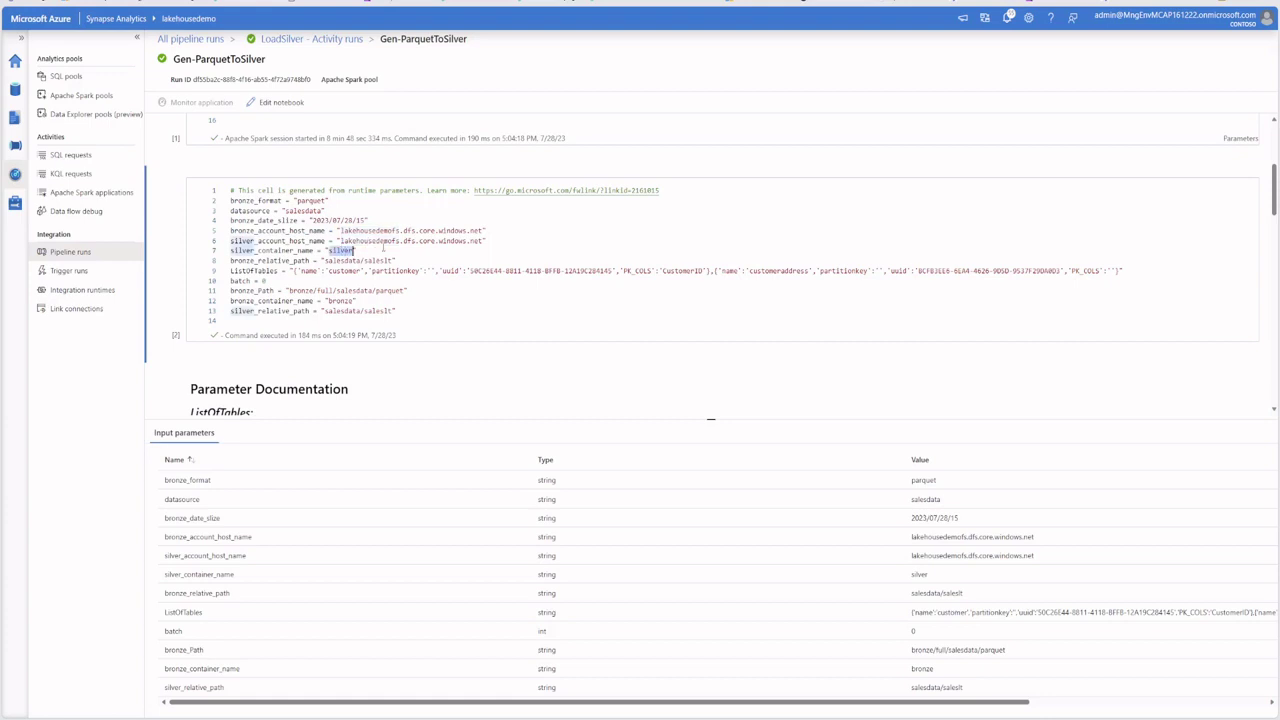
pyautogui.click(383, 249)
pyautogui.click(293, 271)
pyautogui.doubleClick(345, 271)
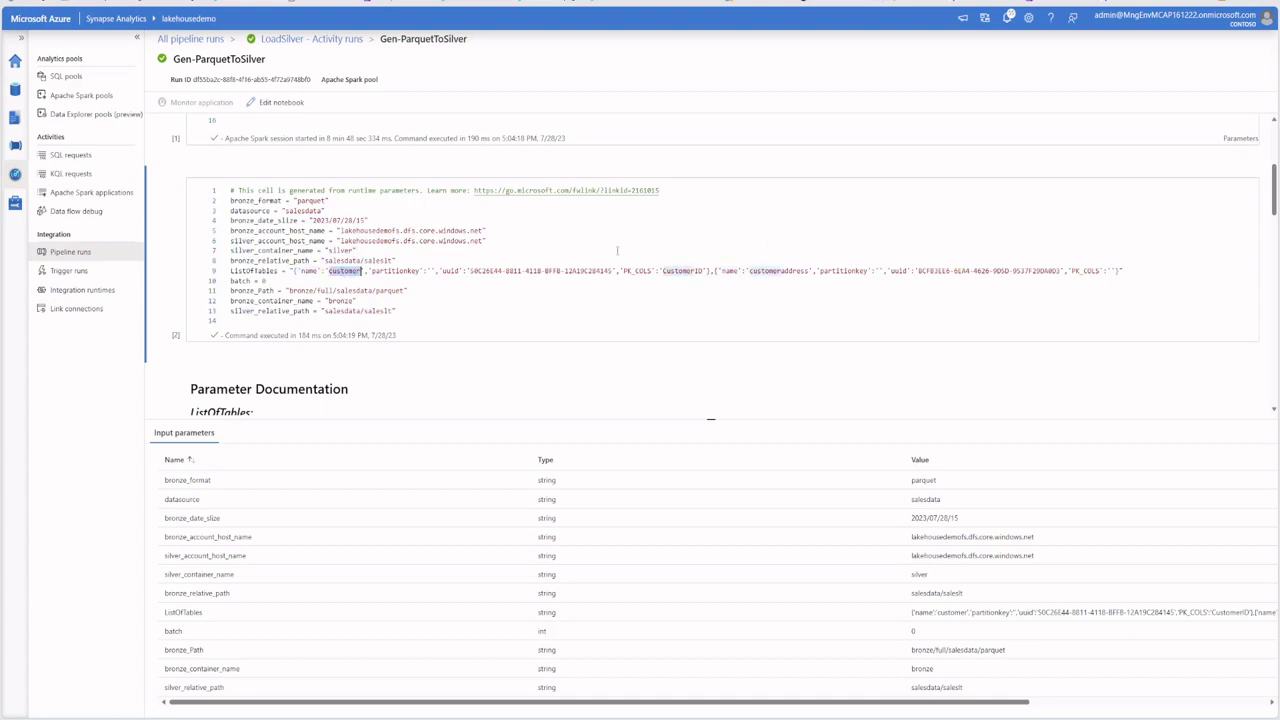
pyautogui.click(780, 271)
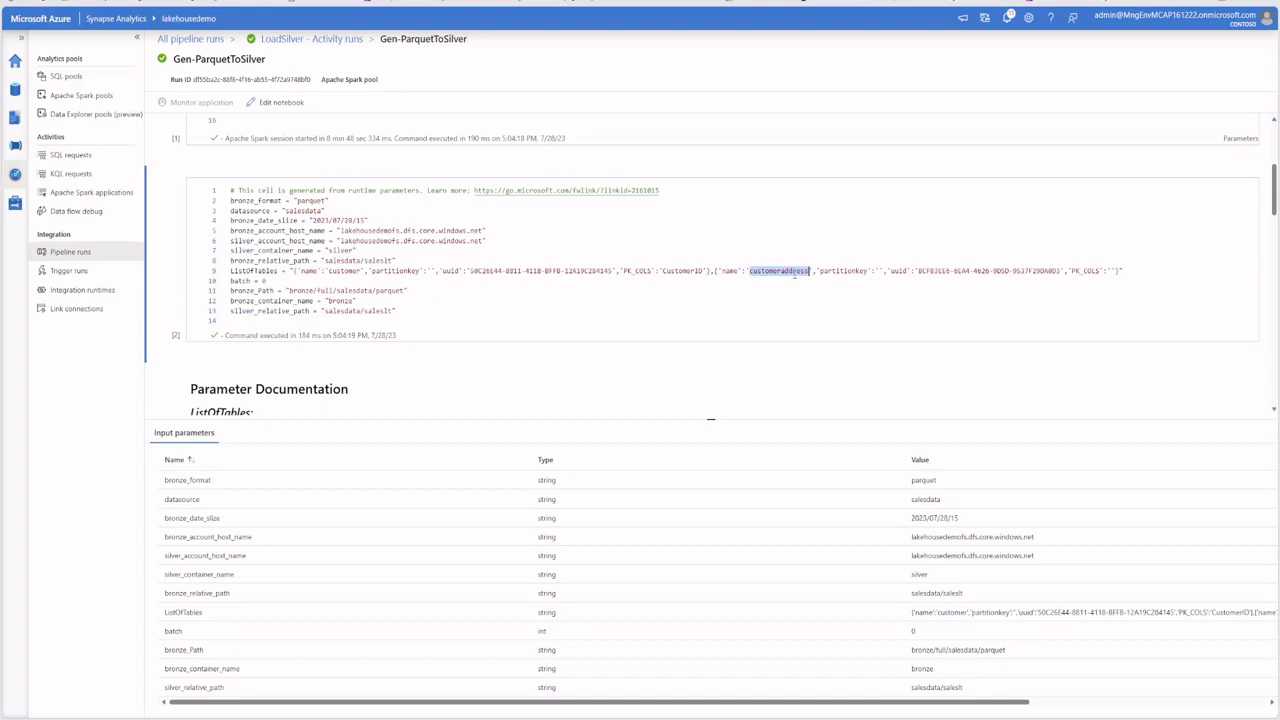
pyautogui.click(793, 271)
pyautogui.click(679, 277)
pyautogui.click(515, 316)
# Read through the Gen-ParquetToSilver load functions down to the target_mode loop and its cell output
pyautogui.scroll(-10, 506, 316)
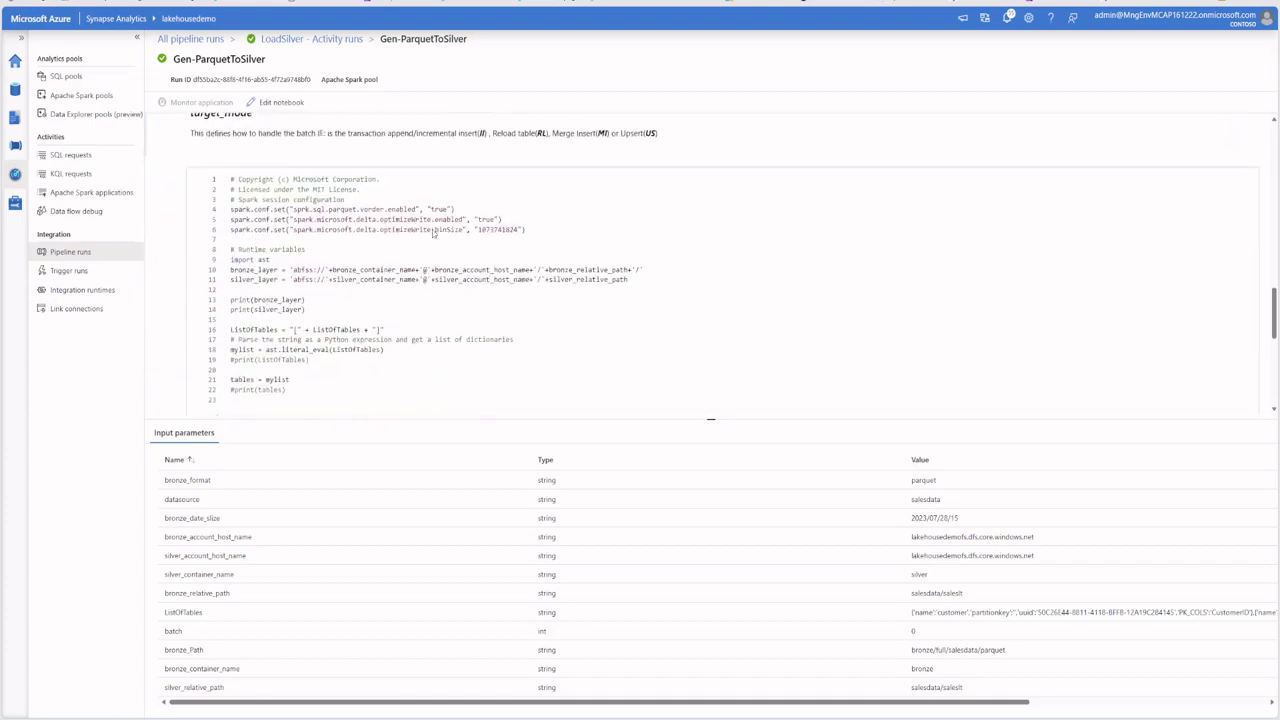
pyautogui.scroll(-10, 433, 232)
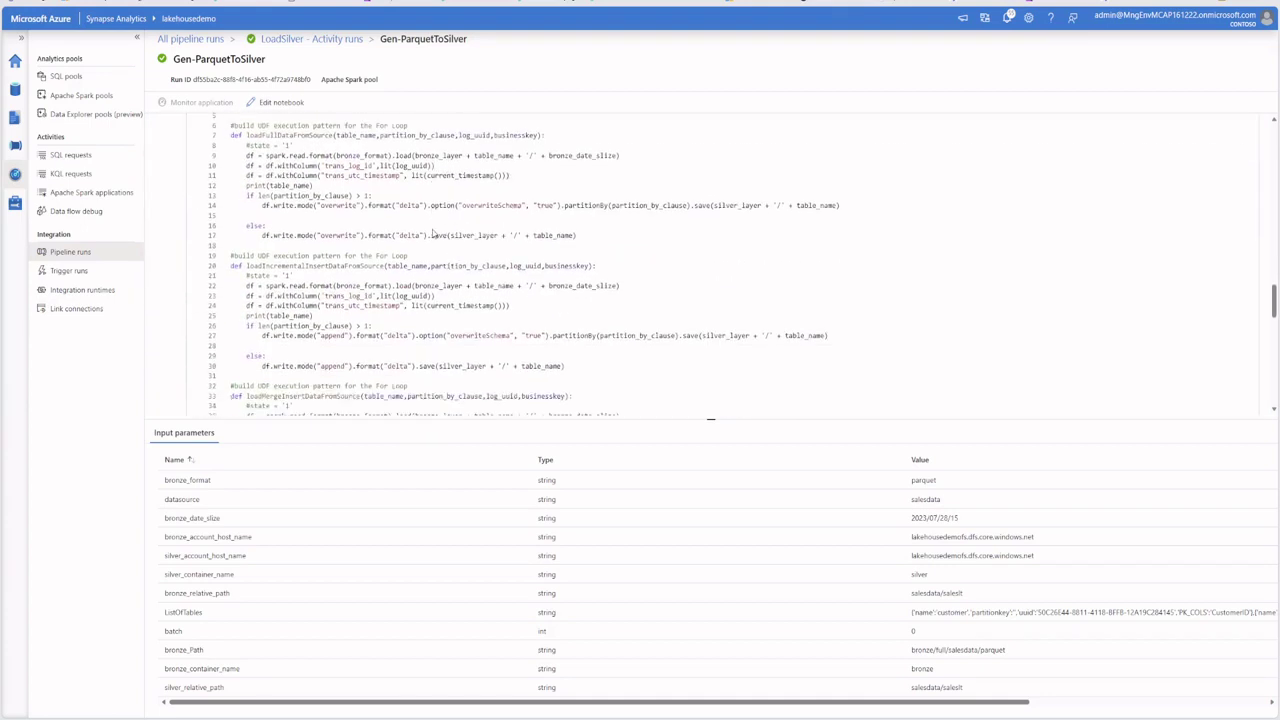
pyautogui.scroll(-10, 433, 233)
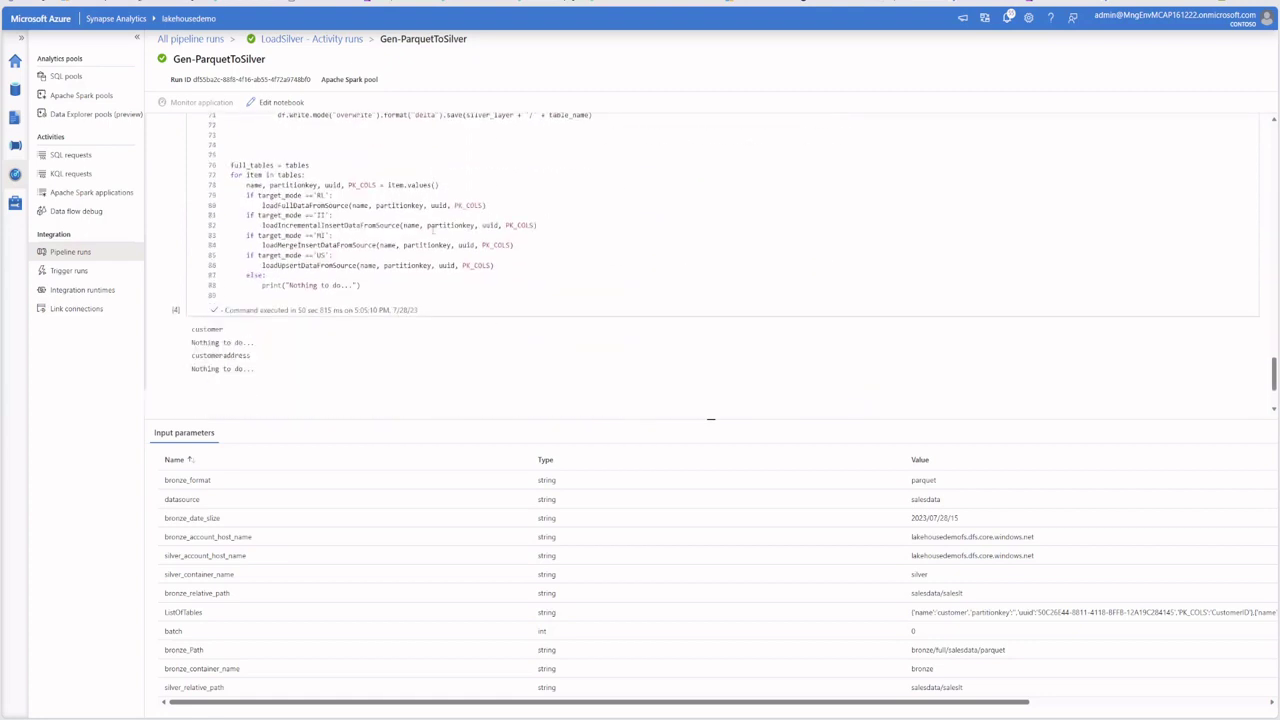
pyautogui.scroll(-3, 433, 231)
pyautogui.scroll(3, 433, 231)
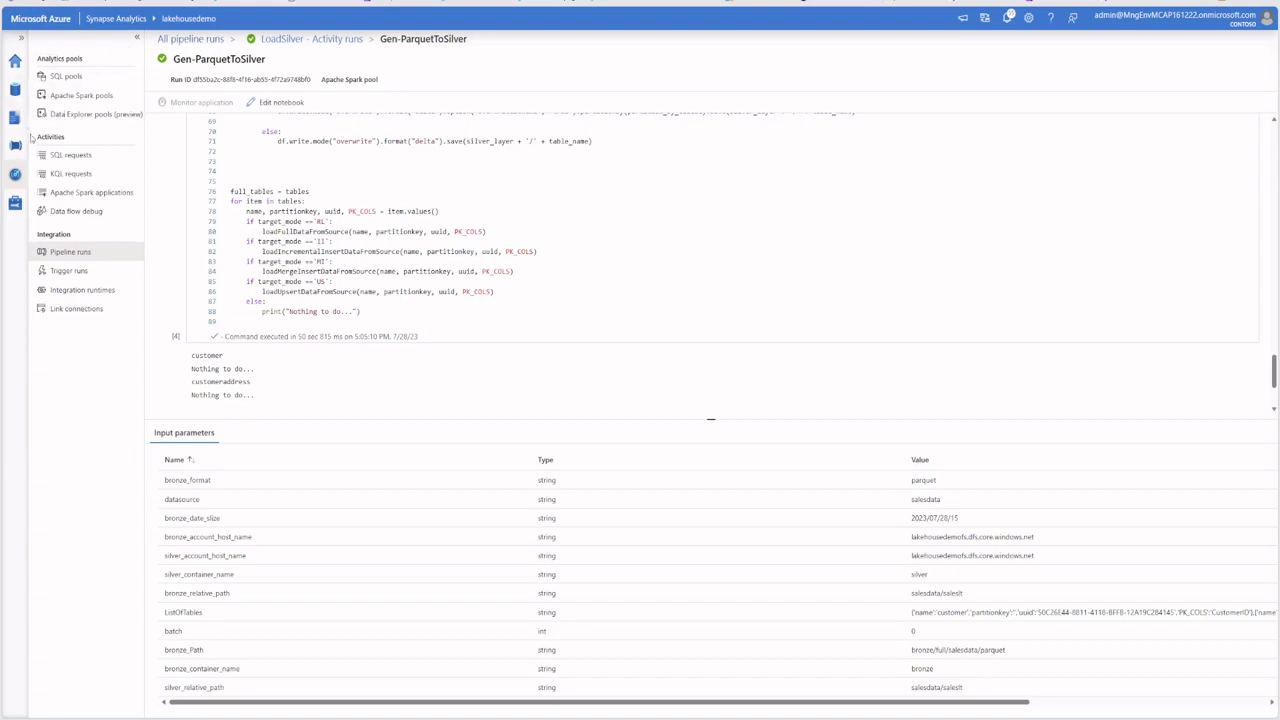
# Check the linked bronze container, and browse the silver container through salesdata/saleslt/customer and back to the saleslt folder
pyautogui.click(15, 89)
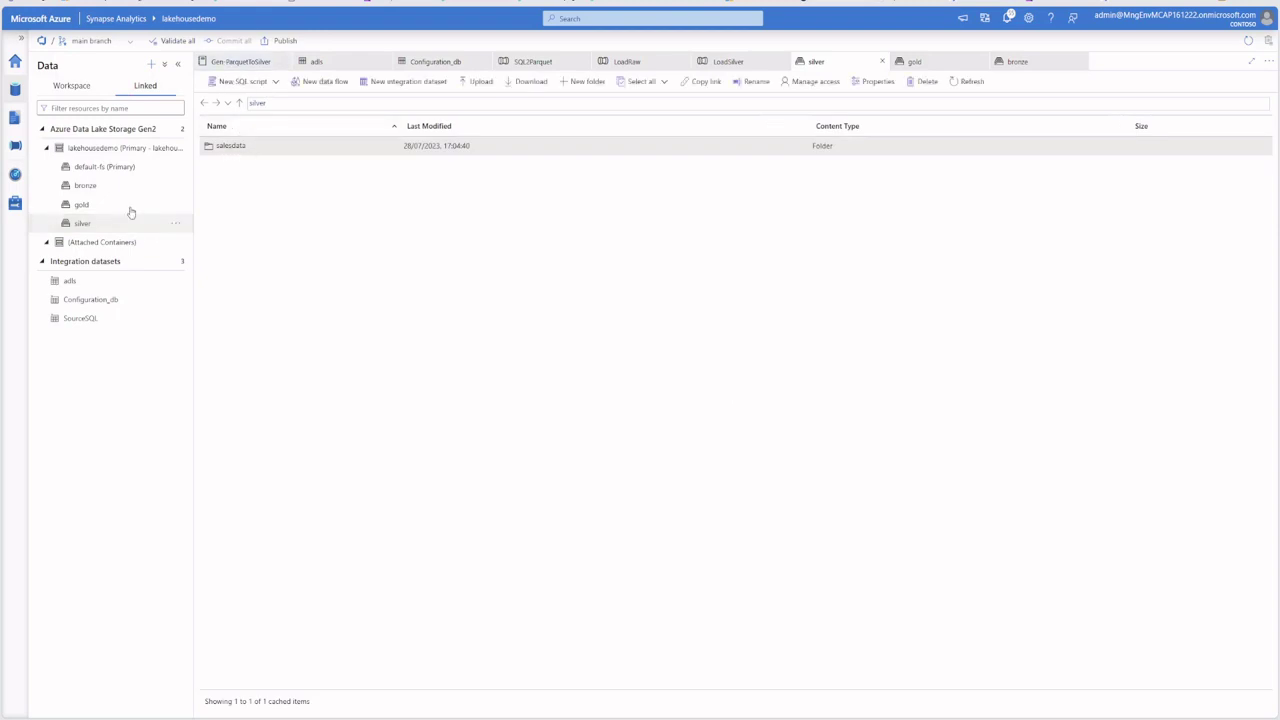
pyautogui.click(86, 186)
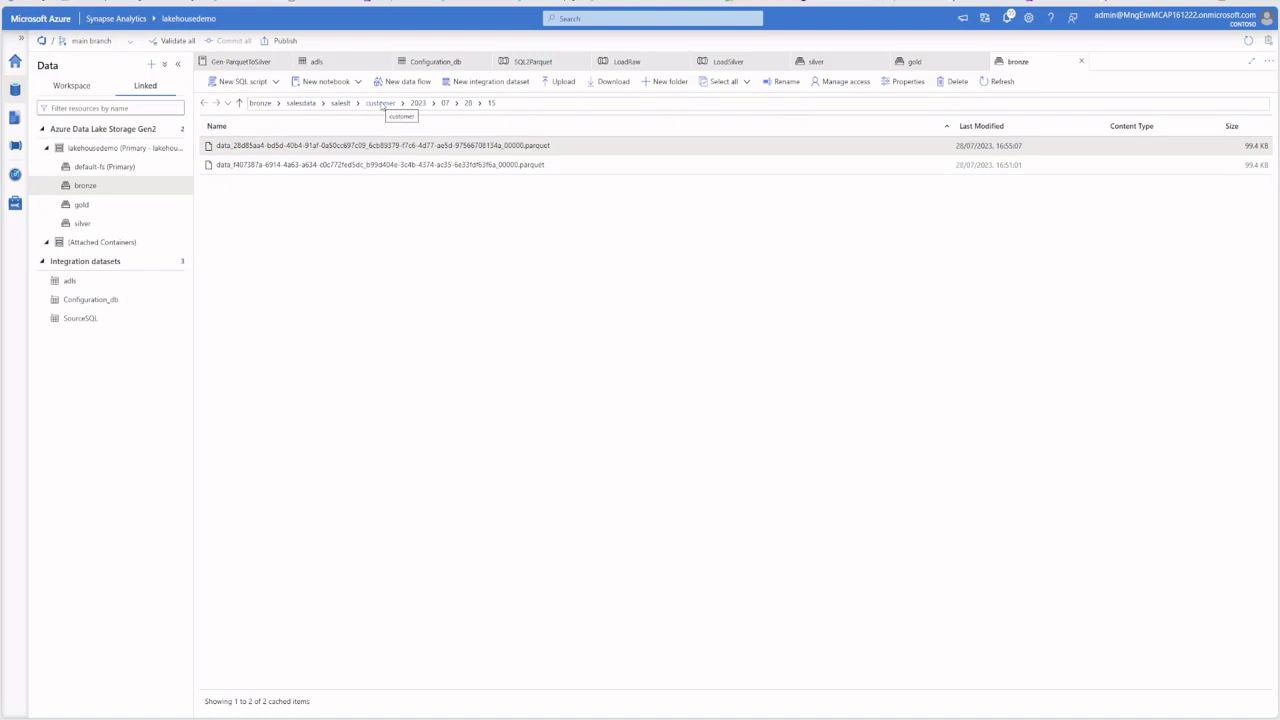
pyautogui.click(101, 223)
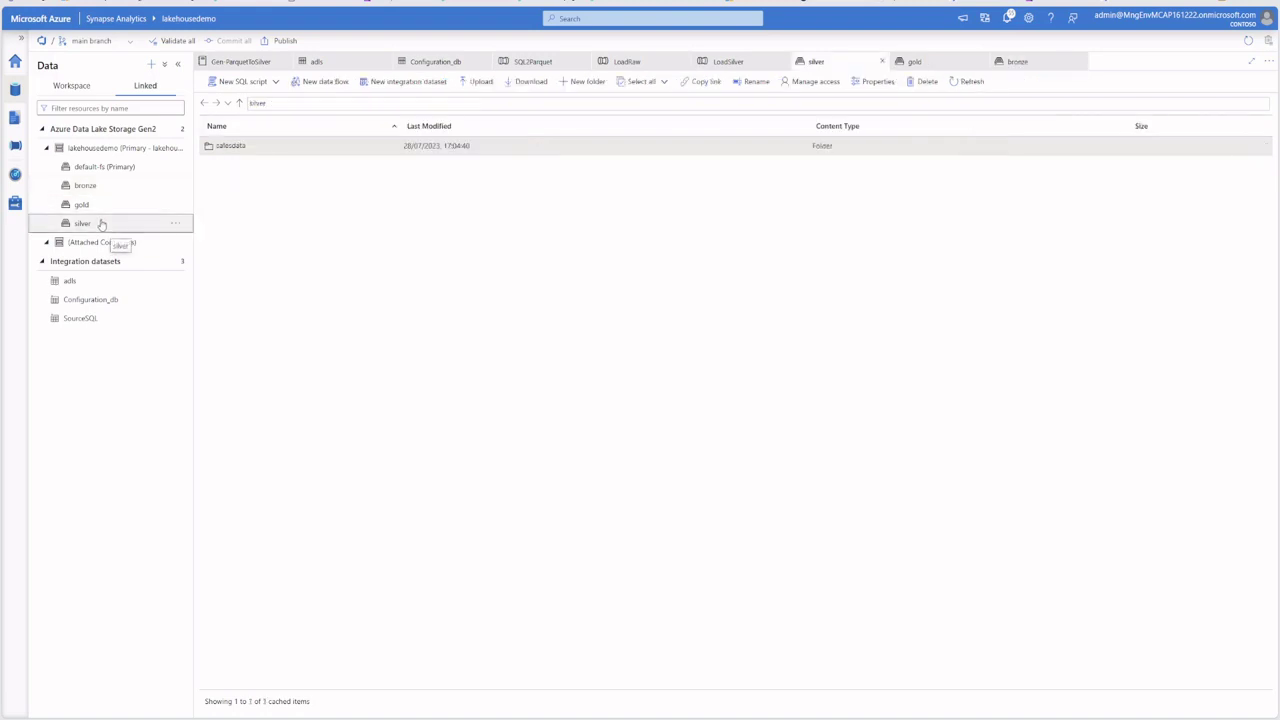
pyautogui.doubleClick(231, 147)
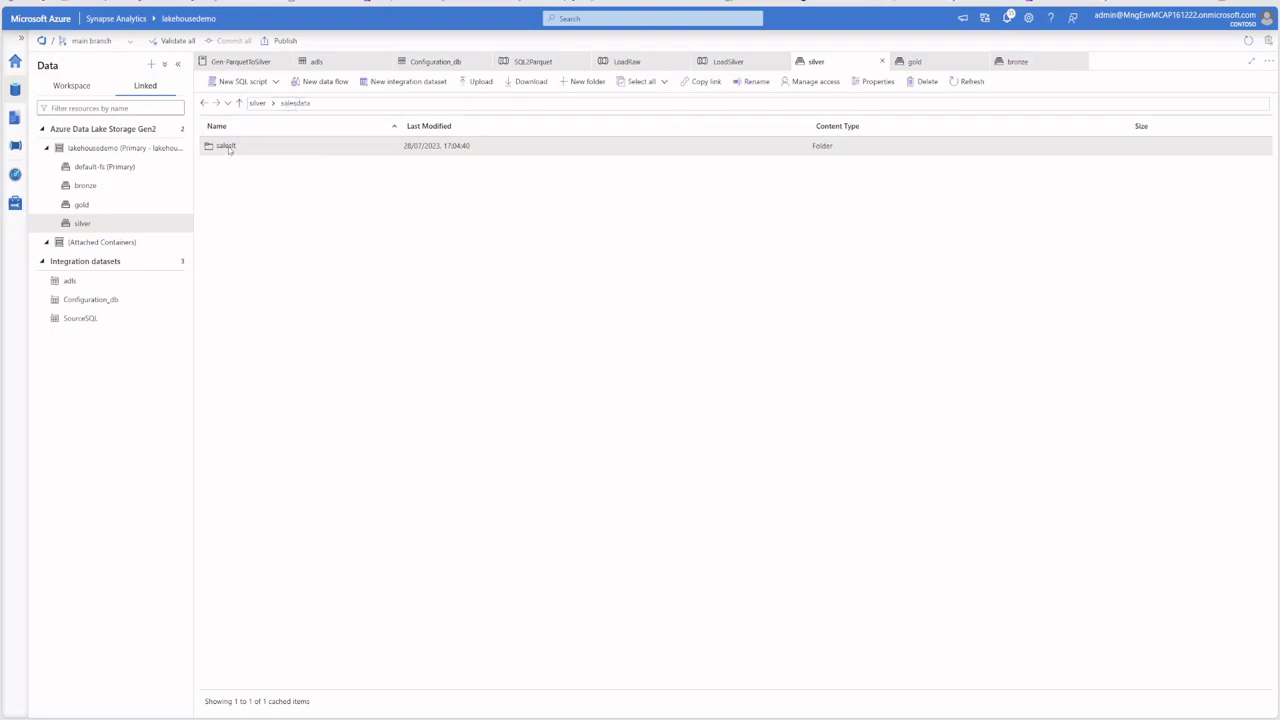
pyautogui.doubleClick(226, 147)
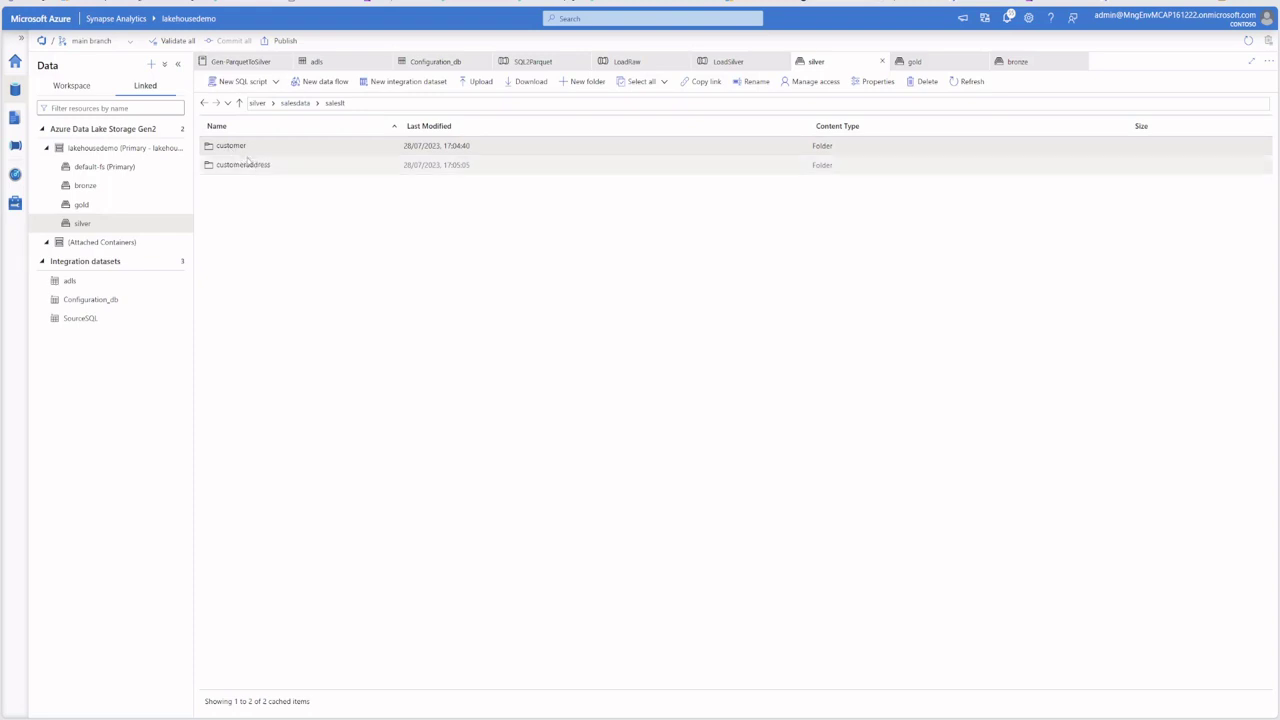
pyautogui.doubleClick(226, 145)
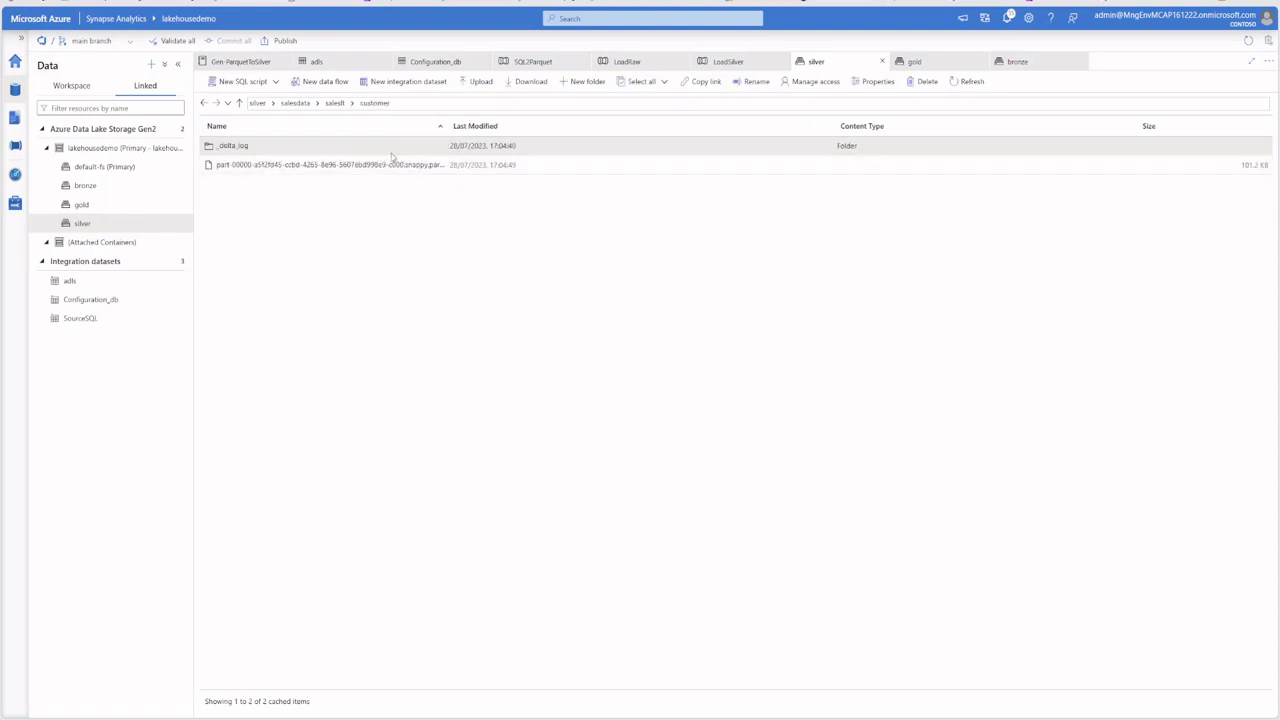
pyautogui.click(334, 103)
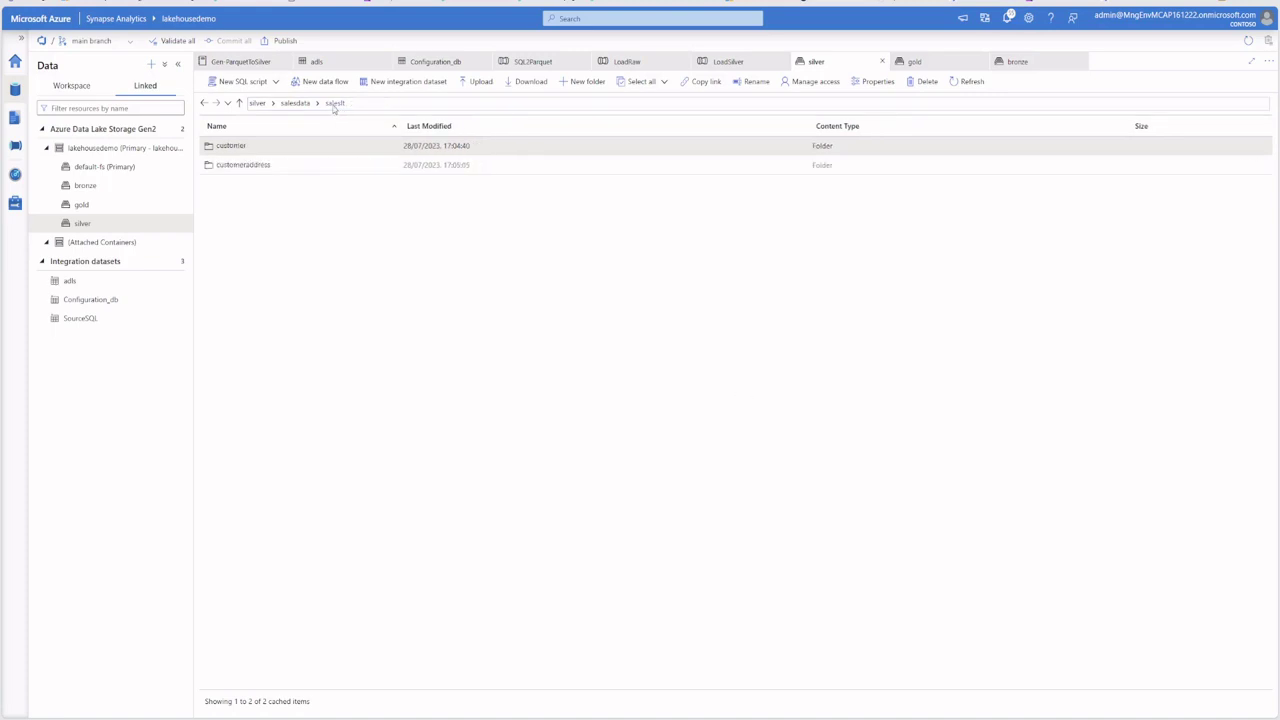
# Create a Select TOP 100 rows SQL script for the silver customer folder in Delta format and run it
pyautogui.click(252, 146)
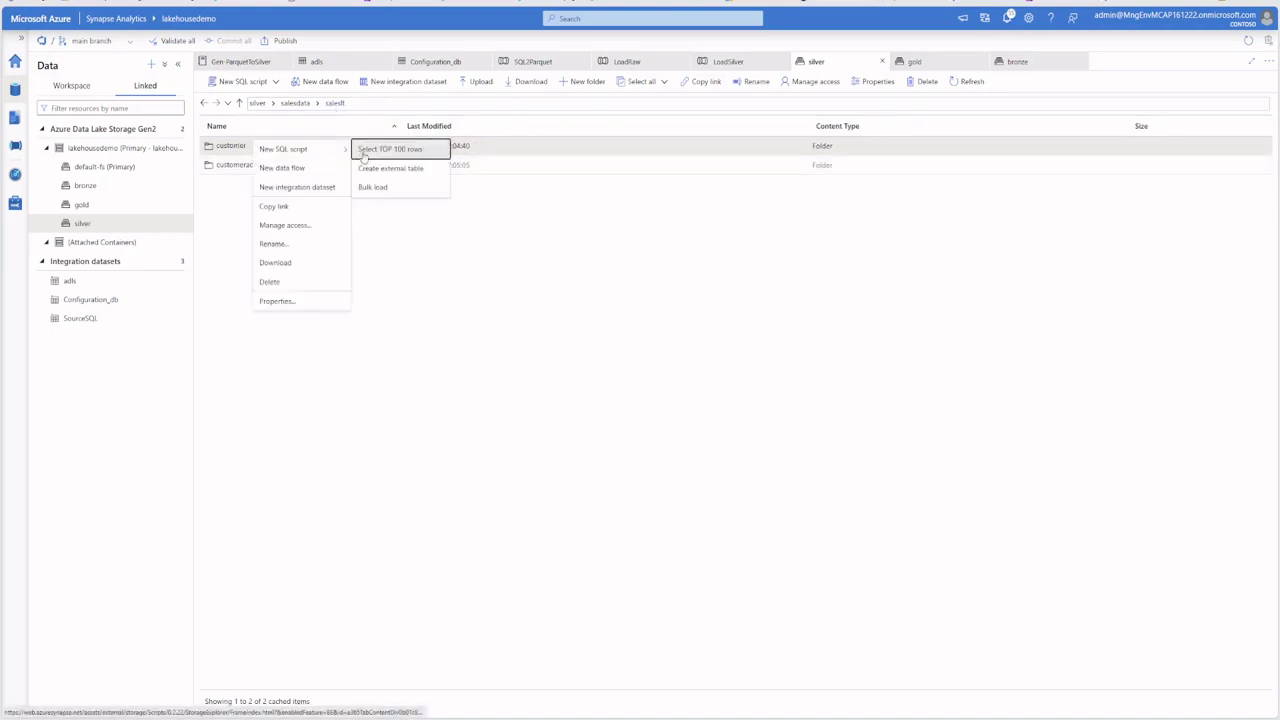
pyautogui.moveTo(300, 149)
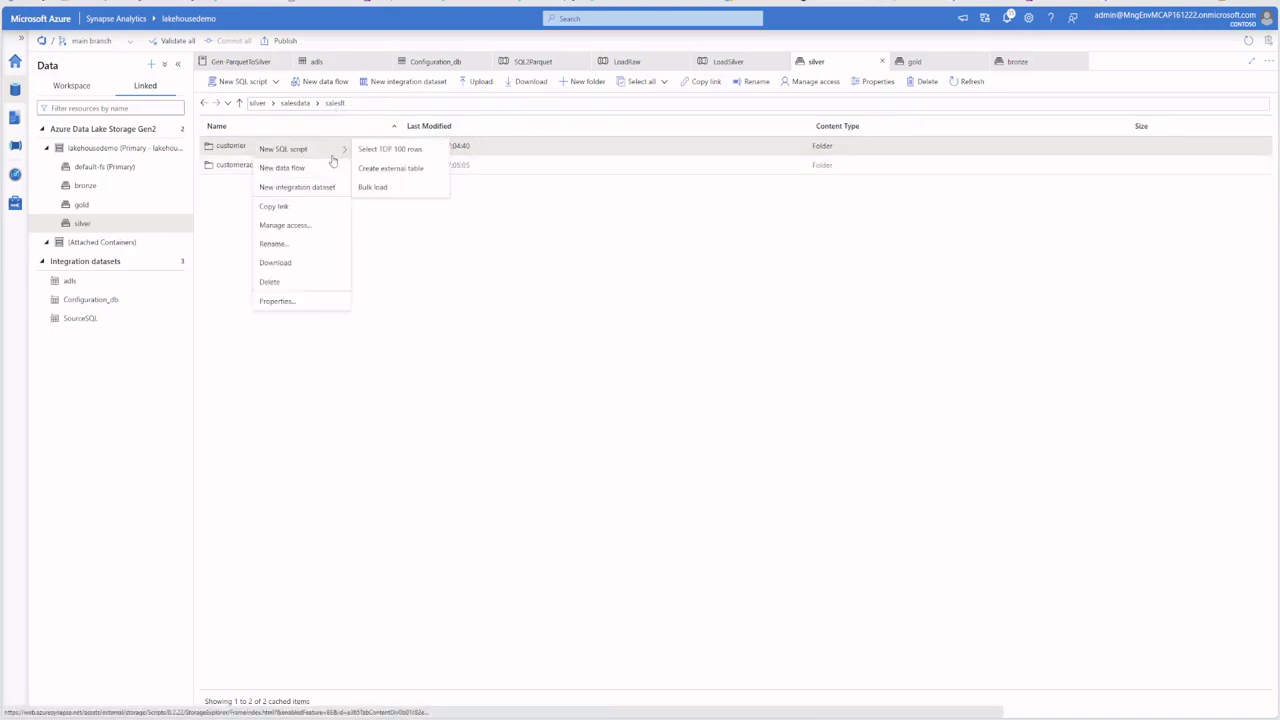
pyautogui.click(387, 149)
pyautogui.click(984, 162)
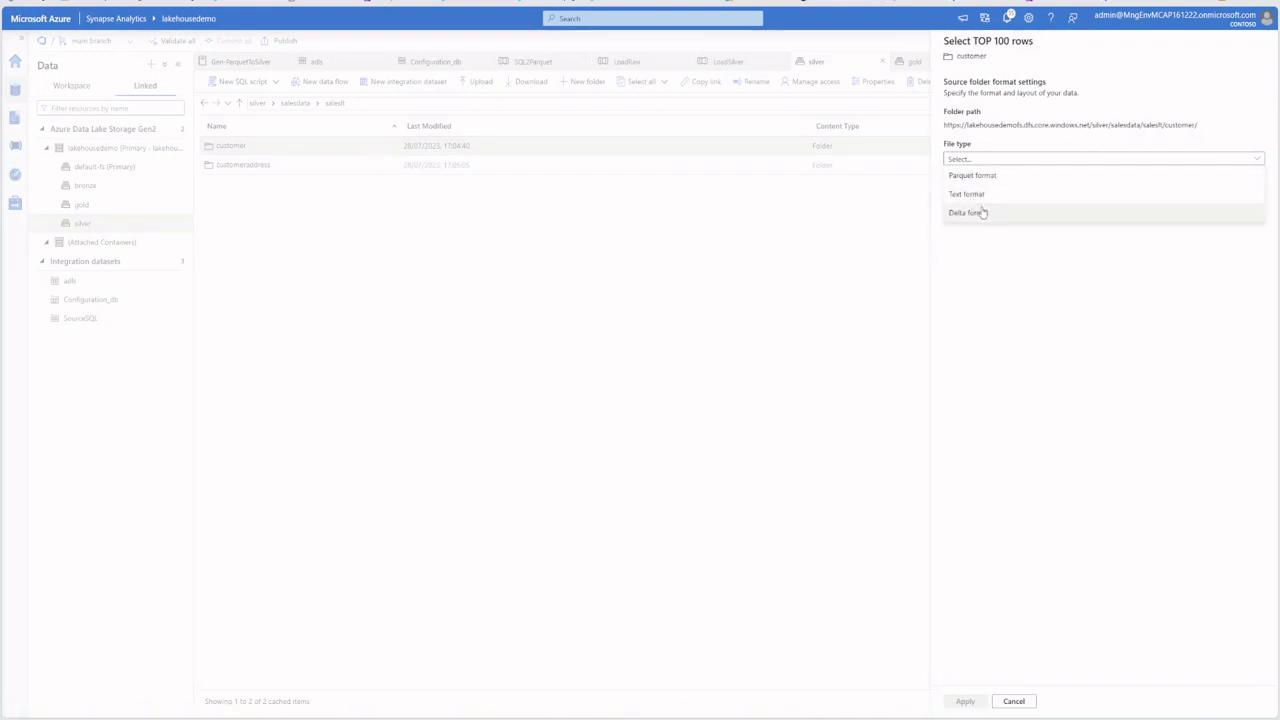
pyautogui.click(989, 215)
pyautogui.click(964, 701)
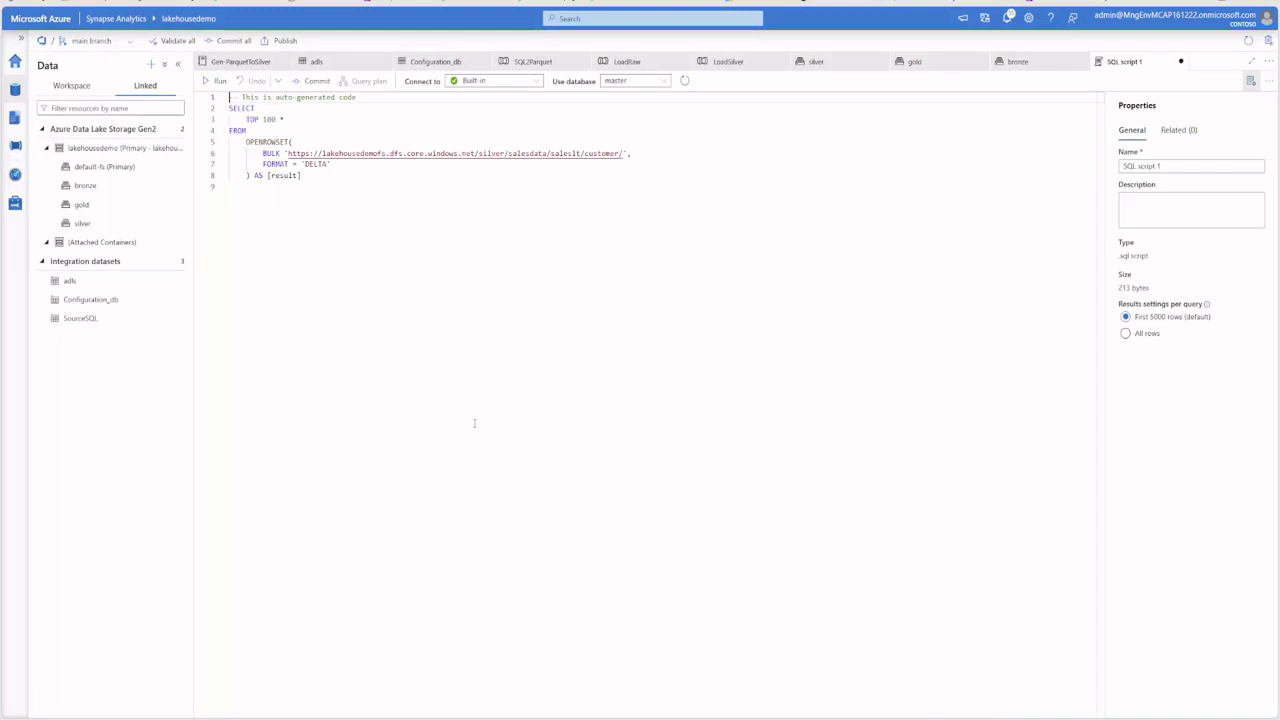
pyautogui.click(218, 81)
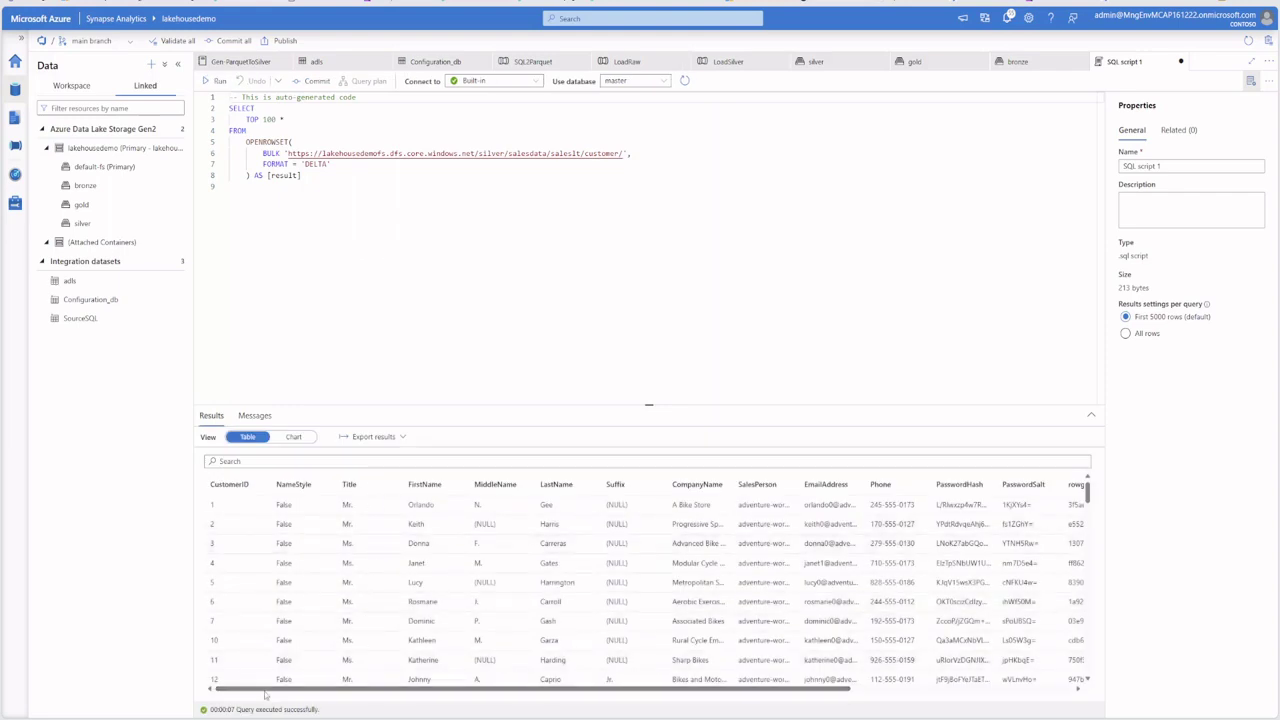
# Examine the trans_log_id and trans_utc_timestamp columns at the end of the customer query results
pyautogui.moveTo(266, 694); pyautogui.dragTo(487, 690)
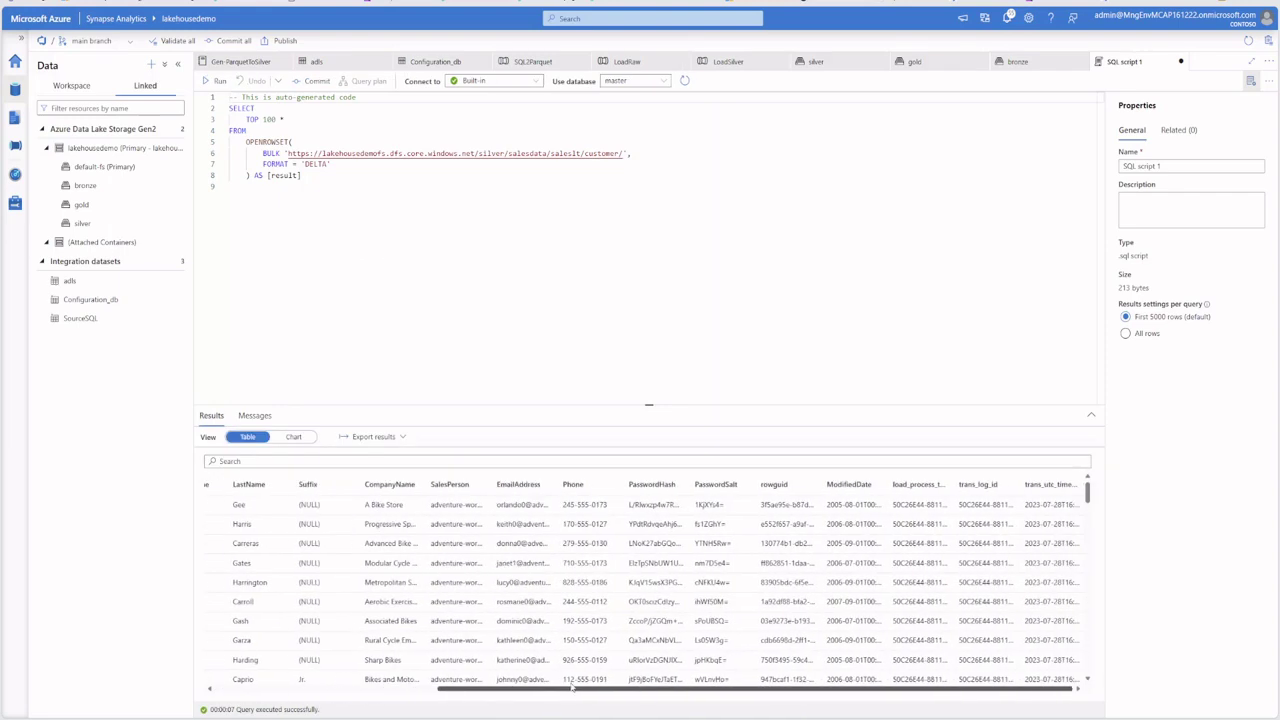
pyautogui.click(958, 508)
pyautogui.click(917, 506)
pyautogui.click(980, 505)
pyautogui.click(1028, 505)
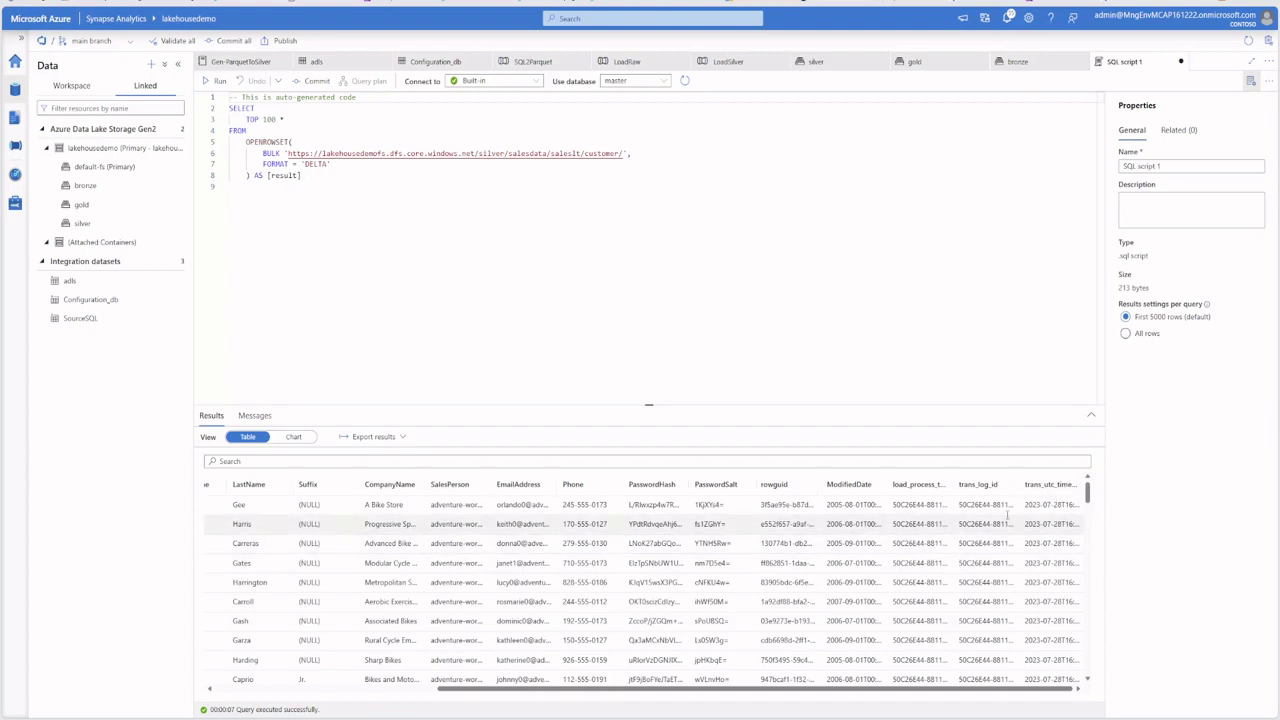
pyautogui.scroll(-3, 1000, 550)
pyautogui.scroll(-10, 1003, 550)
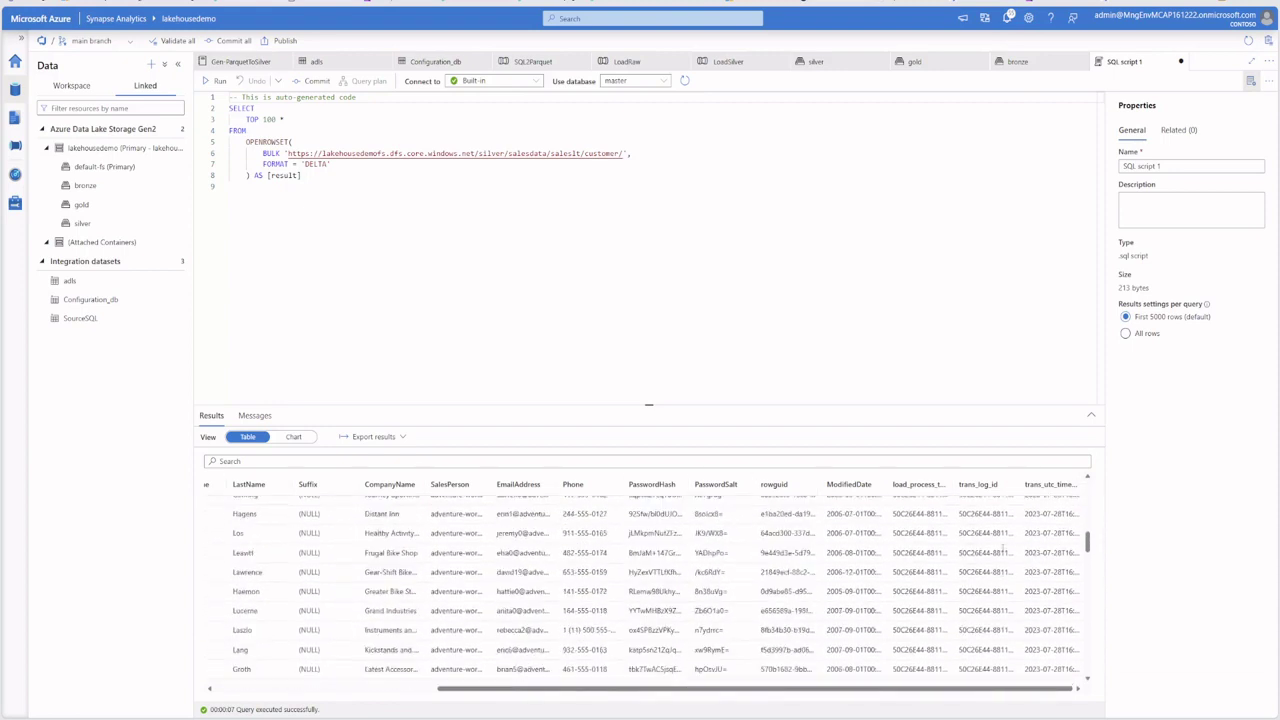
pyautogui.scroll(12, 1002, 549)
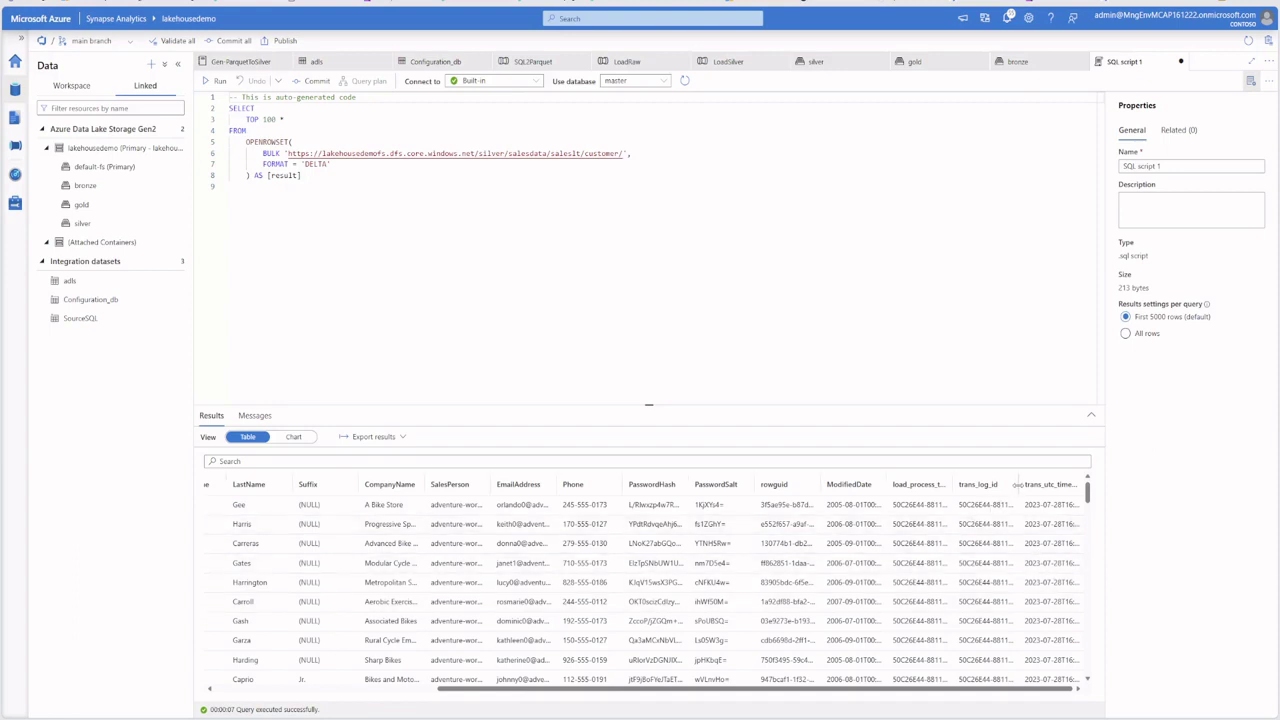
# Widen the trans_log_id column in the results and copy its full value from the first row
pyautogui.moveTo(1018, 485); pyautogui.dragTo(1181, 485)
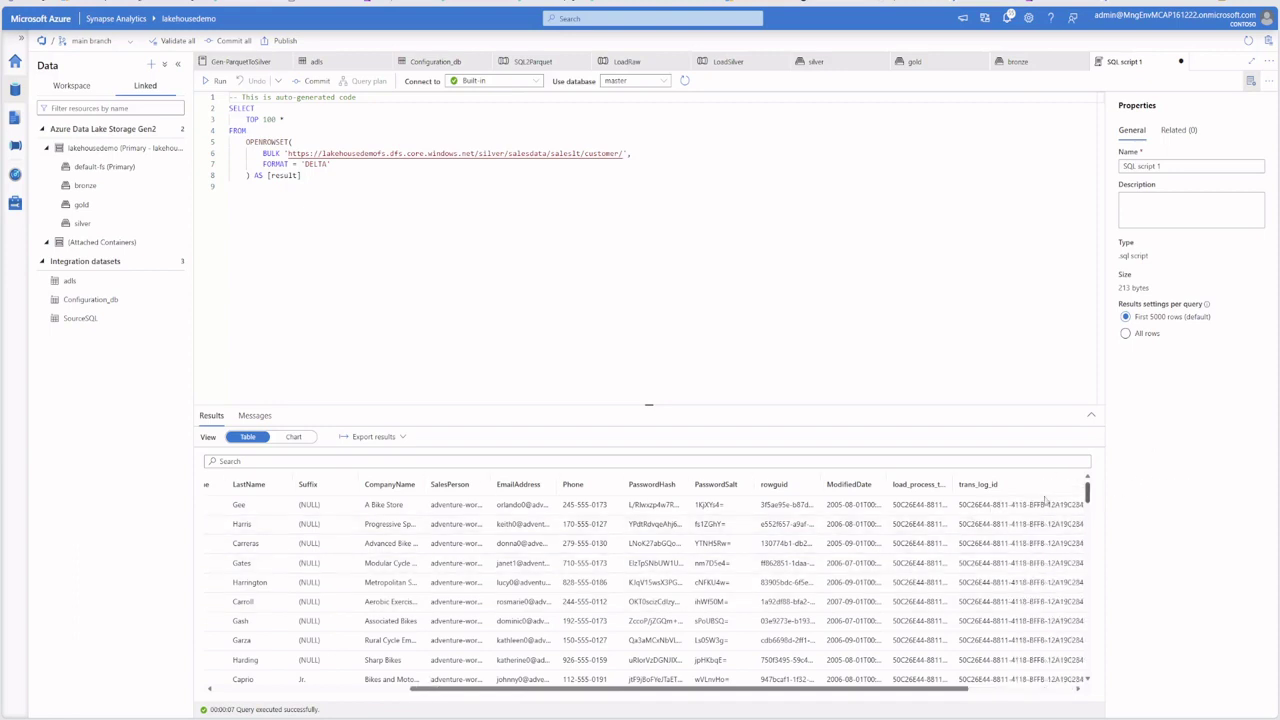
pyautogui.moveTo(936, 689); pyautogui.dragTo(998, 689)
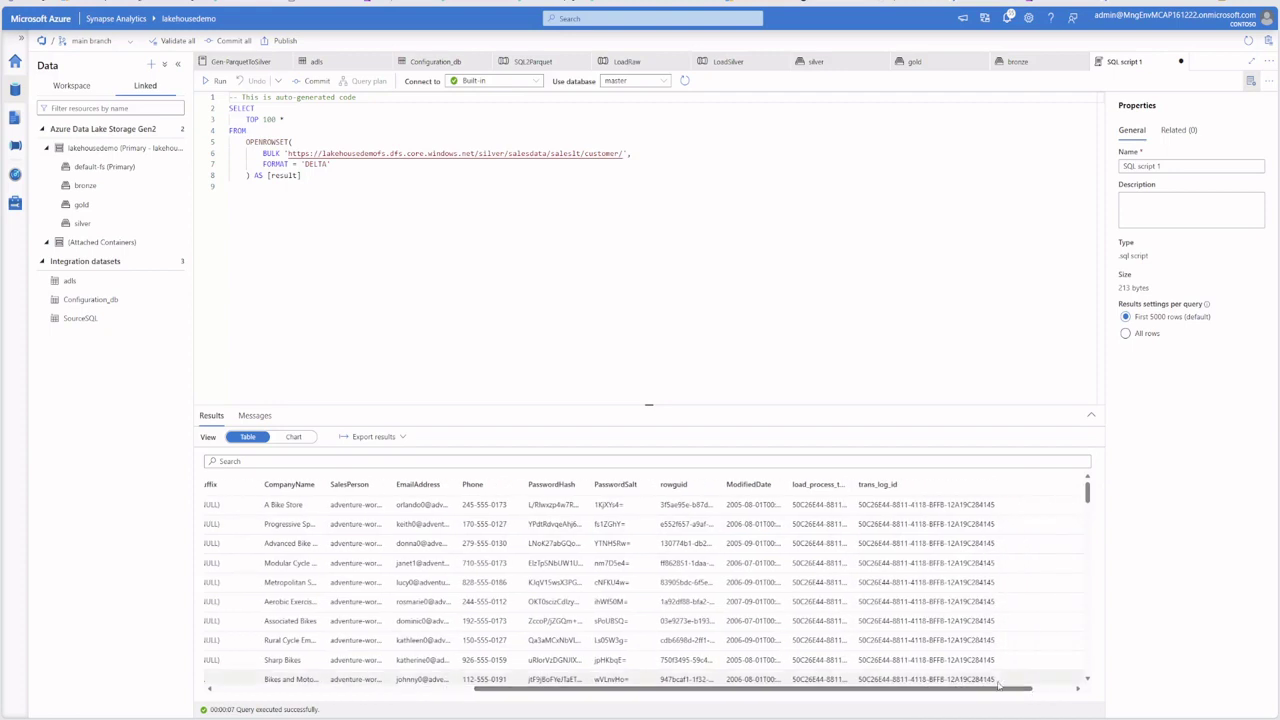
pyautogui.moveTo(943, 504); pyautogui.dragTo(857, 504)
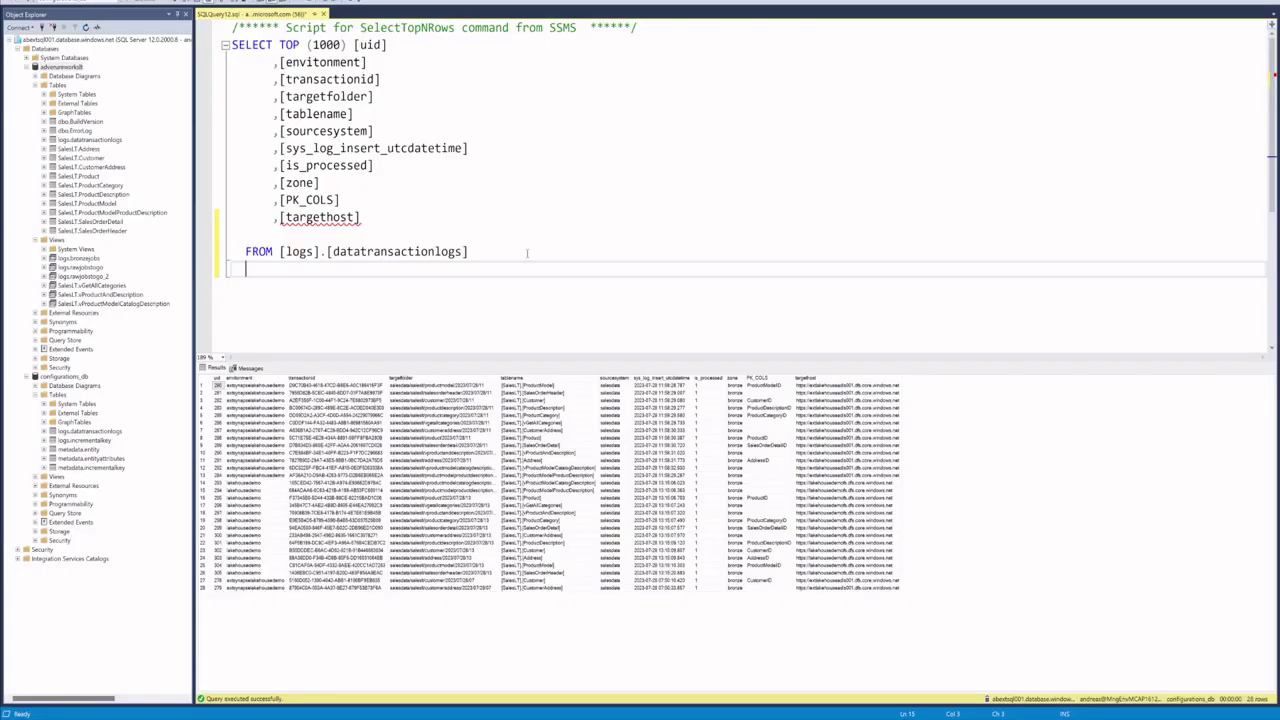
# In SQL Server Management Studio, add a where clause on UUID with the copied trans_log_id to the datatransactionlogs query and run it
pyautogui.click(535, 251)
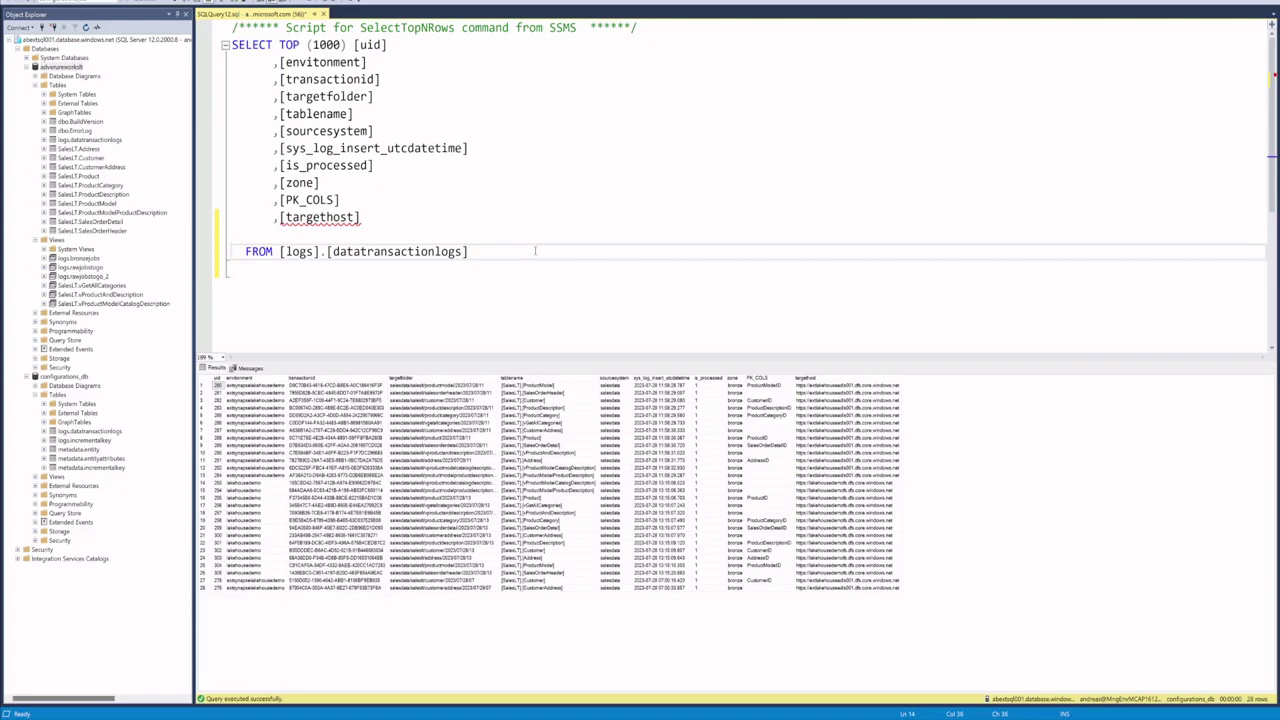
pyautogui.press('Return')
pyautogui.write('where')
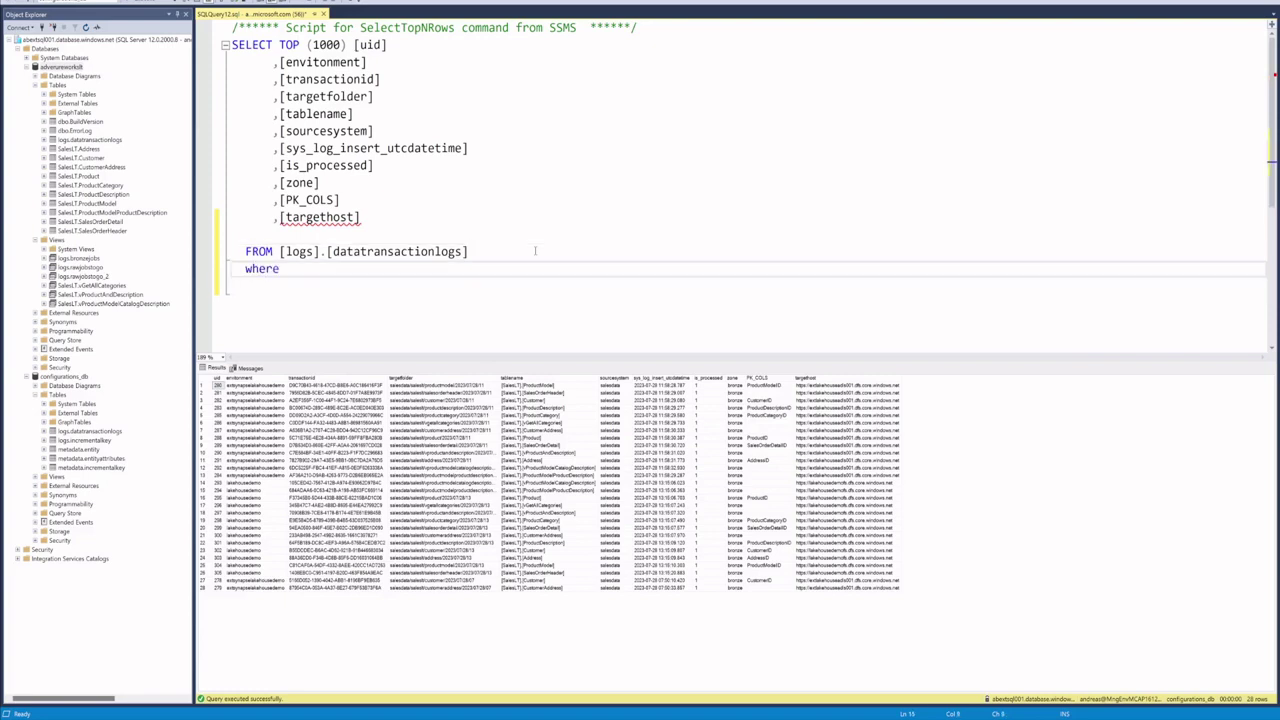
pyautogui.write(" UUID =''")
pyautogui.press('Left')
pyautogui.hotkey('ctrl', 'v')
pyautogui.press('F5')
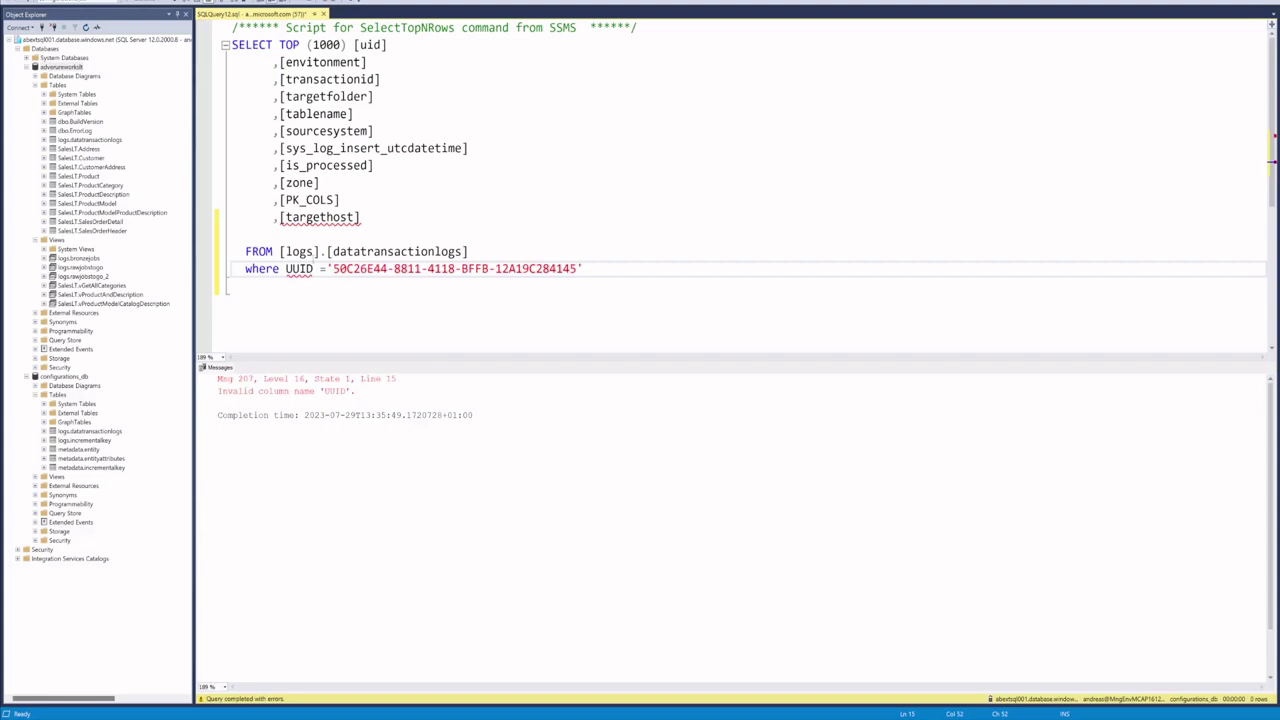
# Try filtering the datatransactionlogs query on UID instead of UUID and rerun it
pyautogui.click(286, 269)
pyautogui.press('Delete')
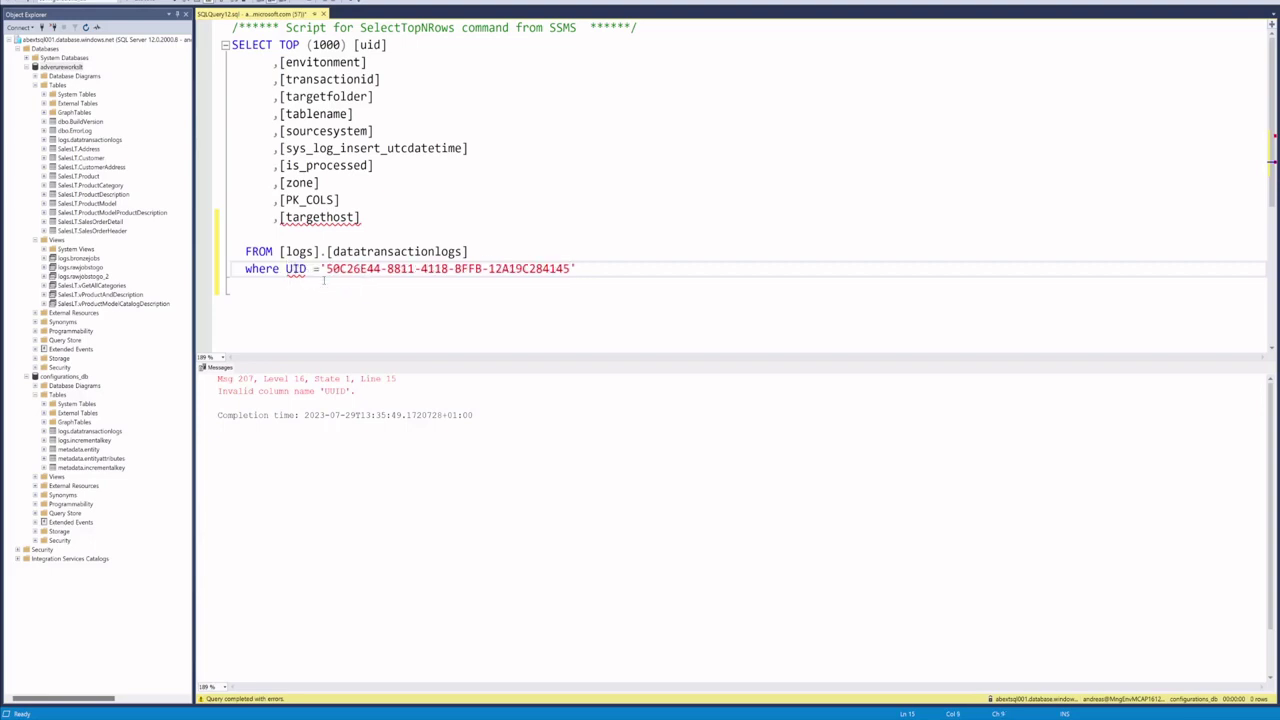
pyautogui.press('F5')
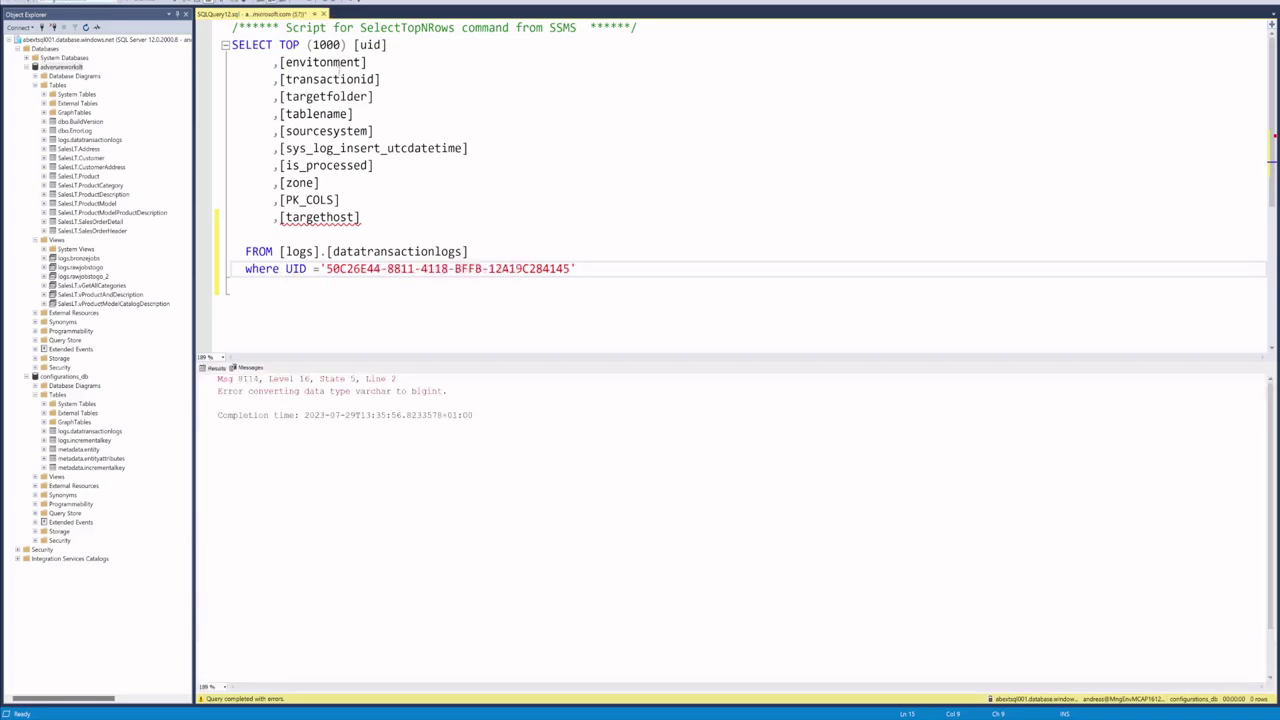
# Replace the where clause's column with [transactionid], rerun the datatransactionlogs query and inspect the returned row
pyautogui.doubleClick(336, 80)
pyautogui.hotkey('ctrl', 'c')
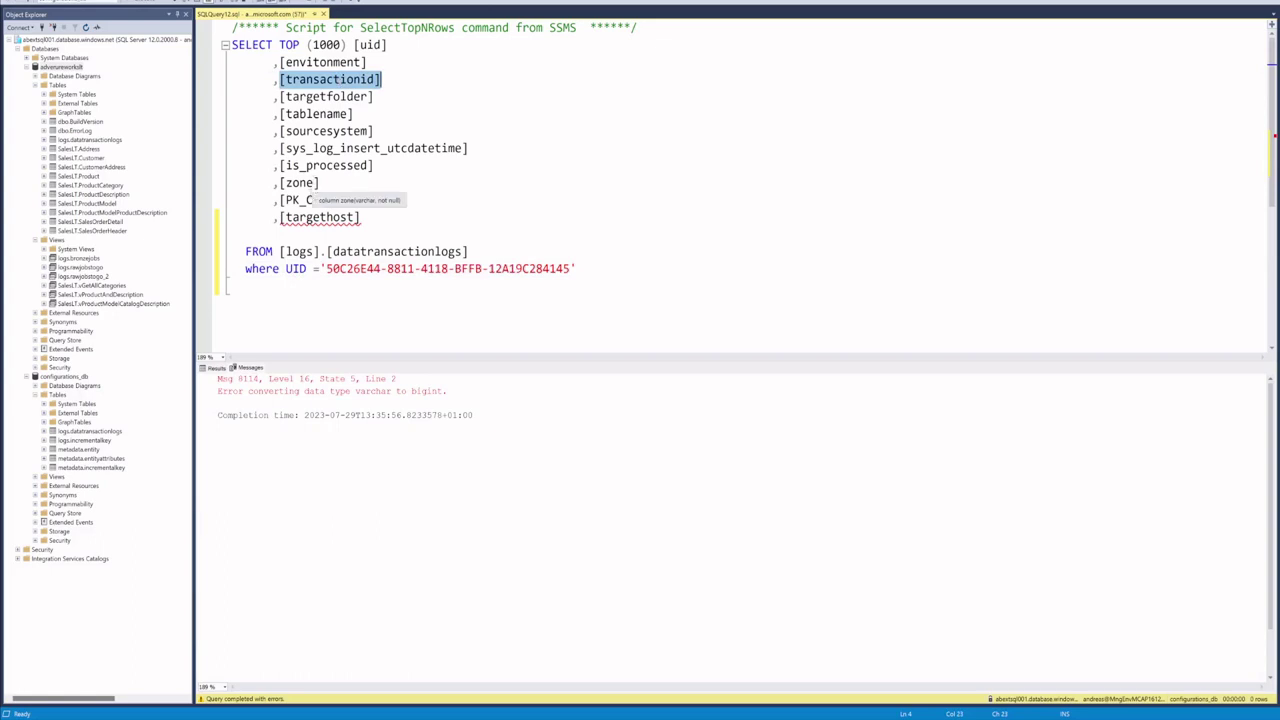
pyautogui.doubleClick(296, 269)
pyautogui.hotkey('ctrl', 'v')
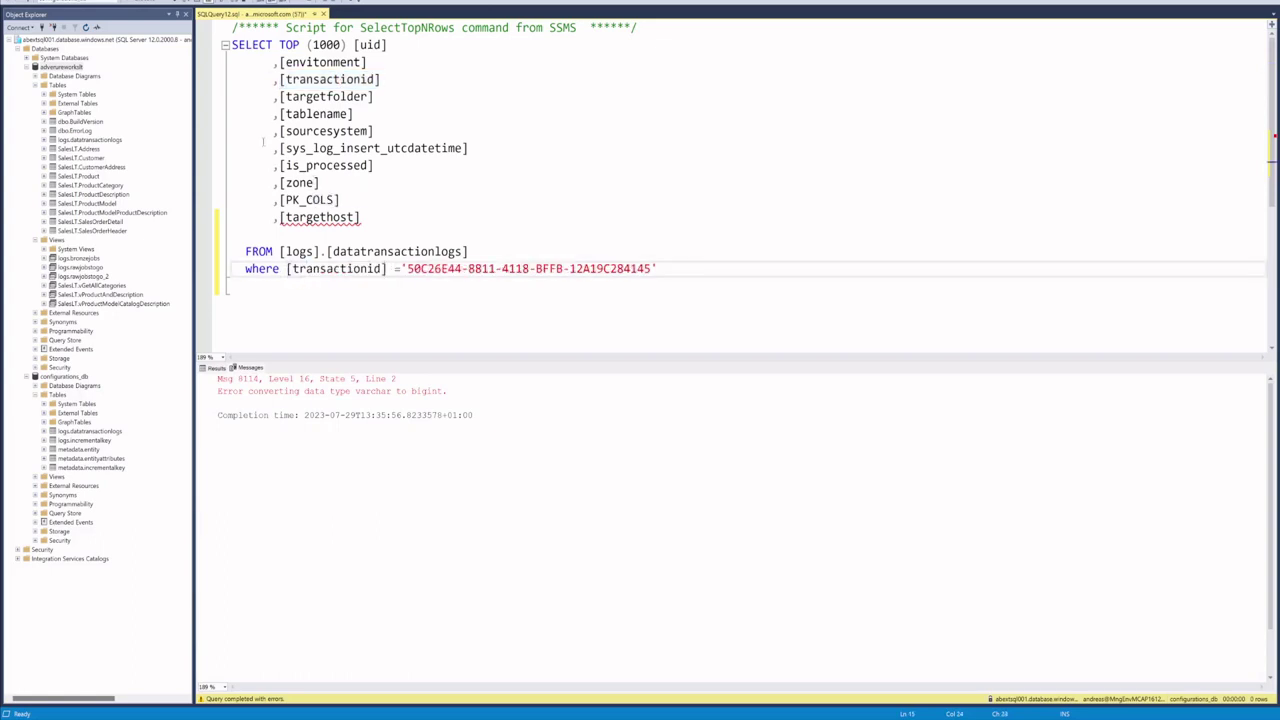
pyautogui.press('F5')
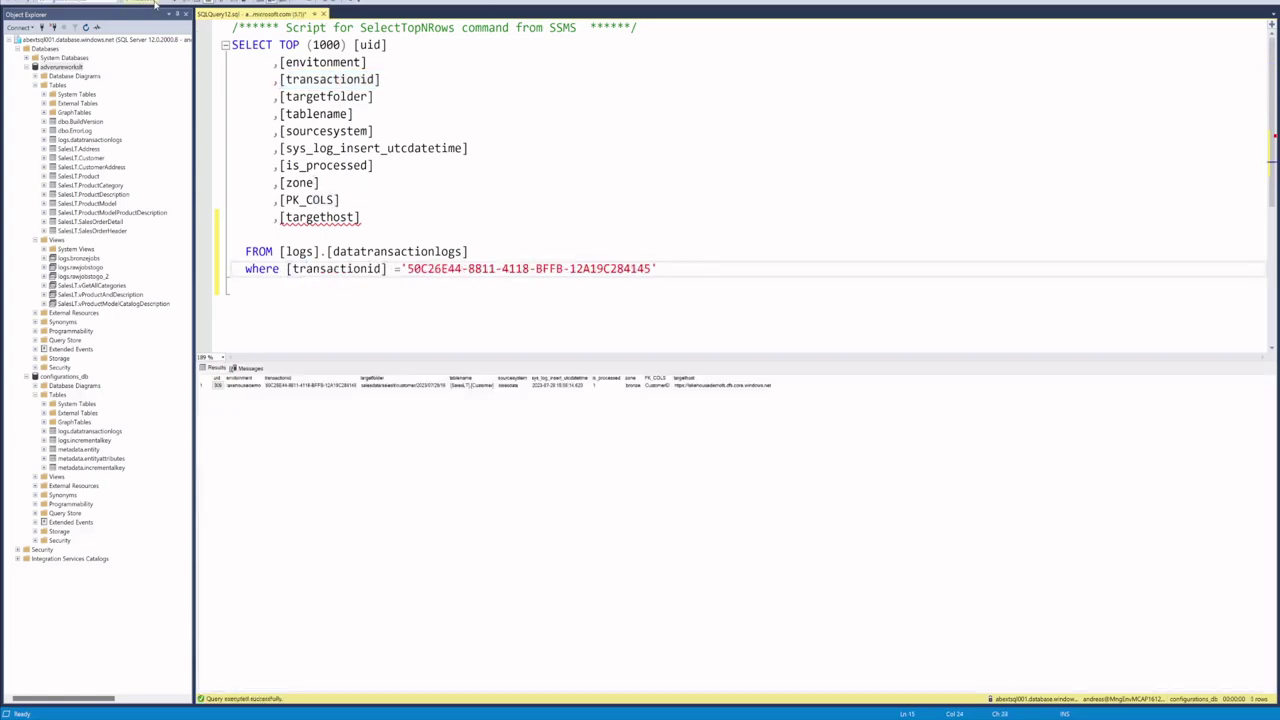
pyautogui.click(481, 388)
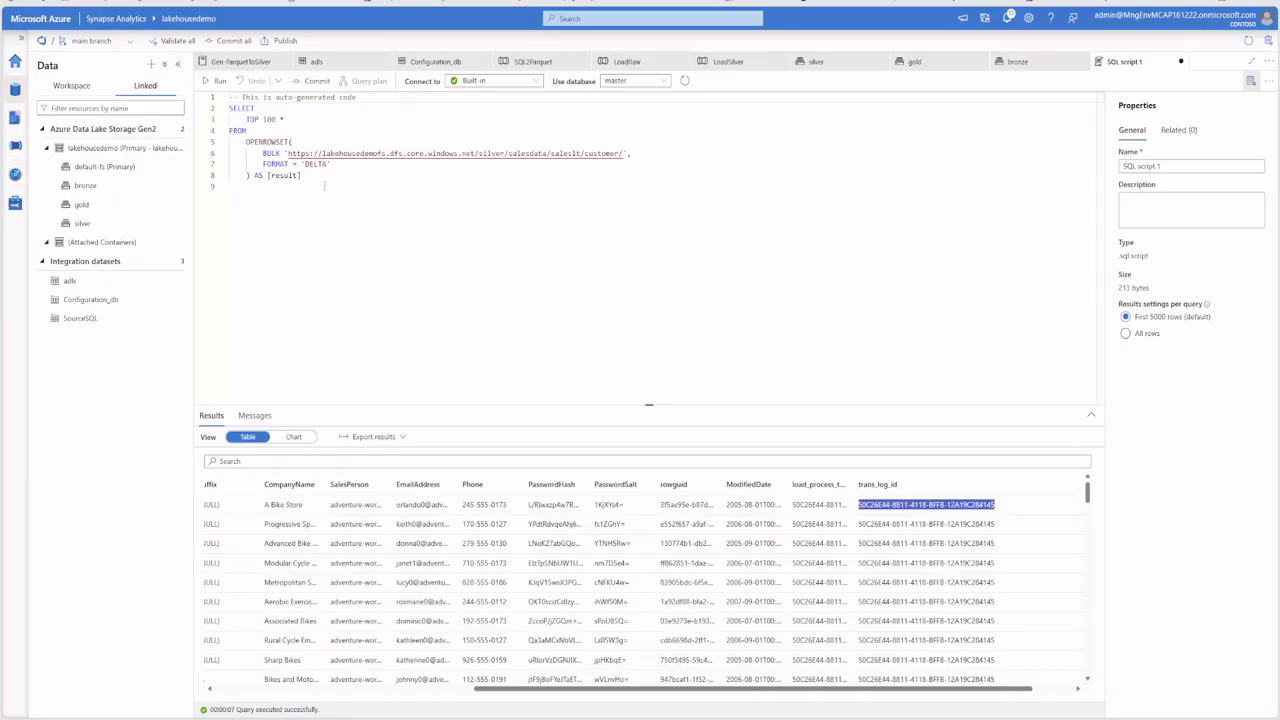
# Widen the ModifiedDate column in the silver customer results and look through the rows and the load and transaction log columns
pyautogui.doubleClick(601, 153)
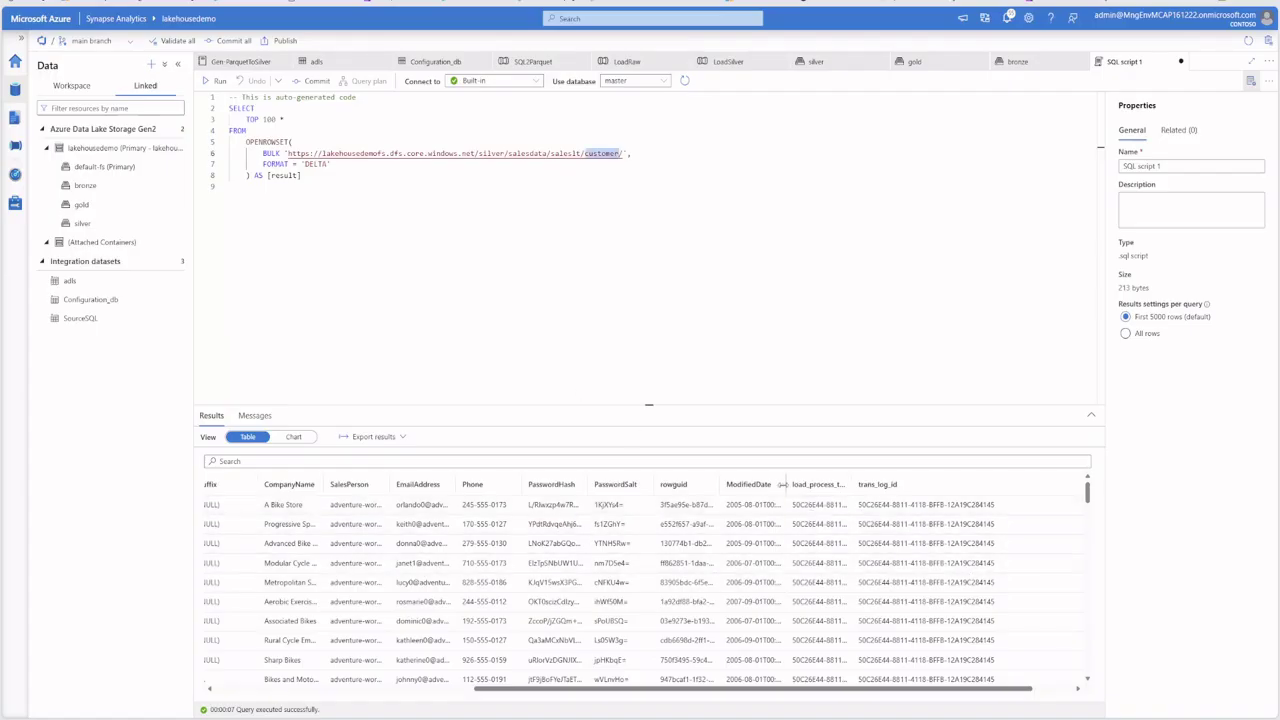
pyautogui.moveTo(785, 484); pyautogui.dragTo(882, 484)
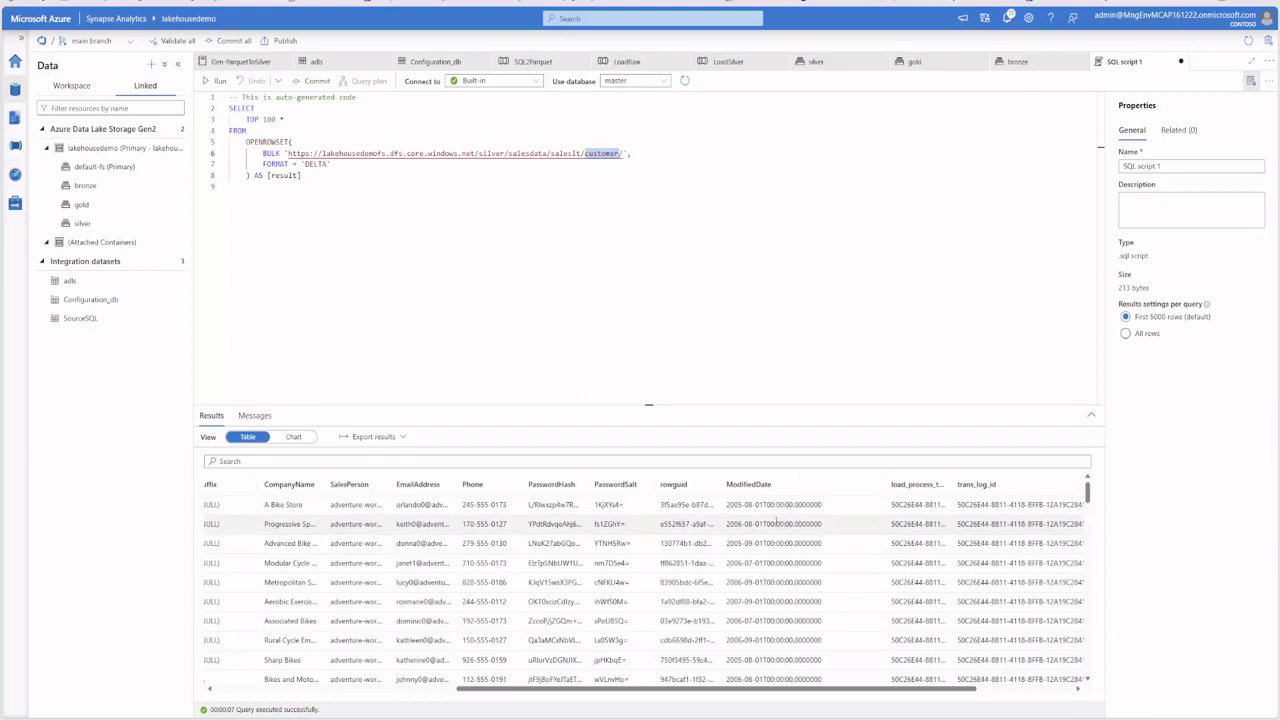
pyautogui.scroll(-5, 762, 530)
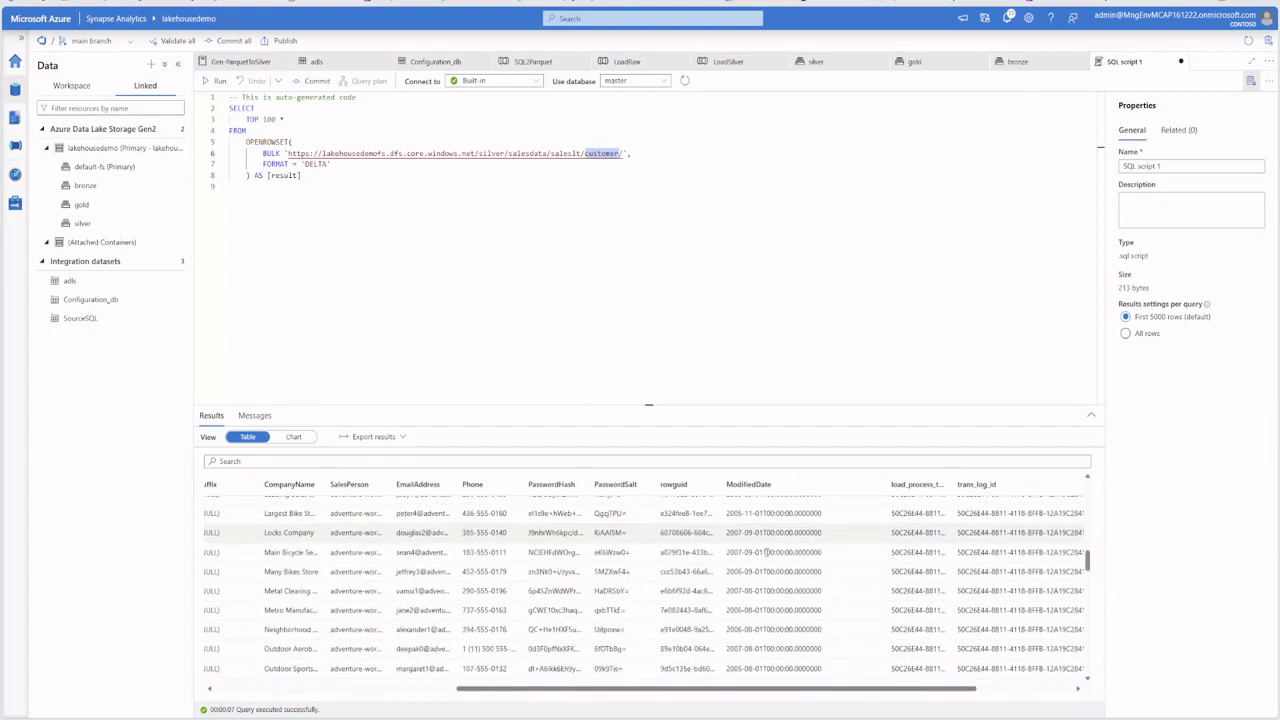
pyautogui.scroll(2, 766, 553)
pyautogui.scroll(5, 767, 555)
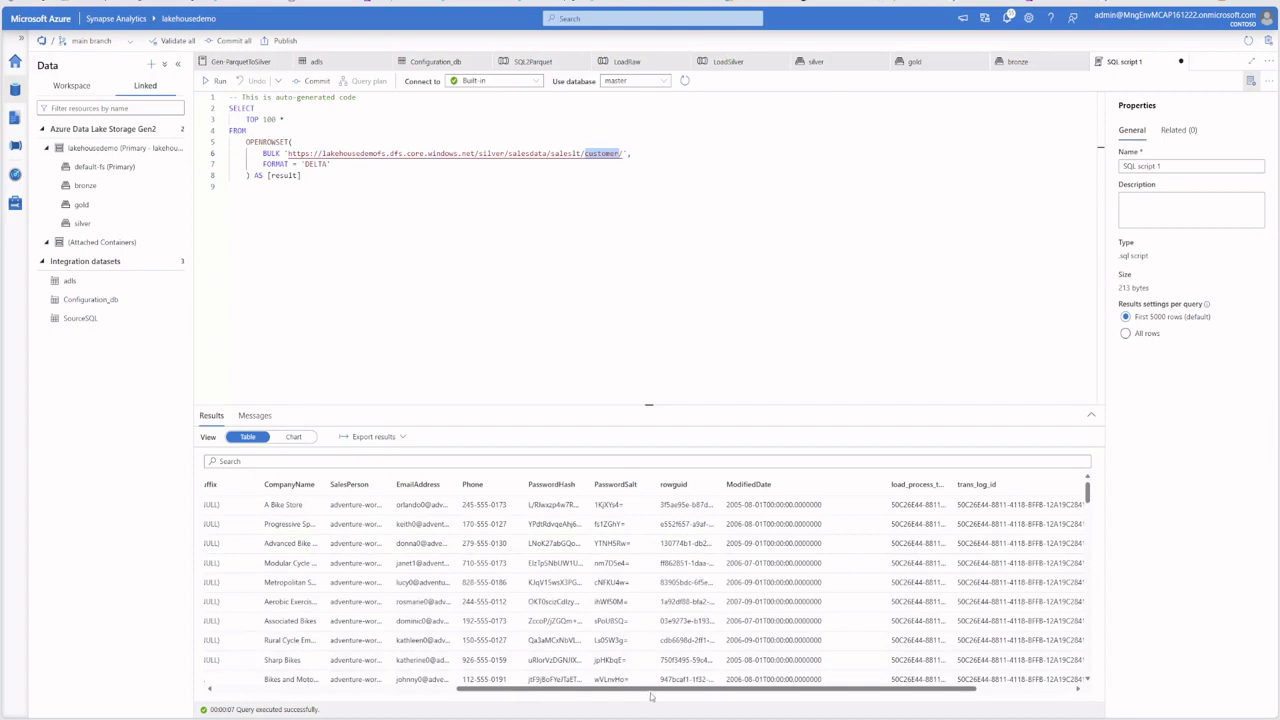
pyautogui.moveTo(652, 690); pyautogui.dragTo(748, 707)
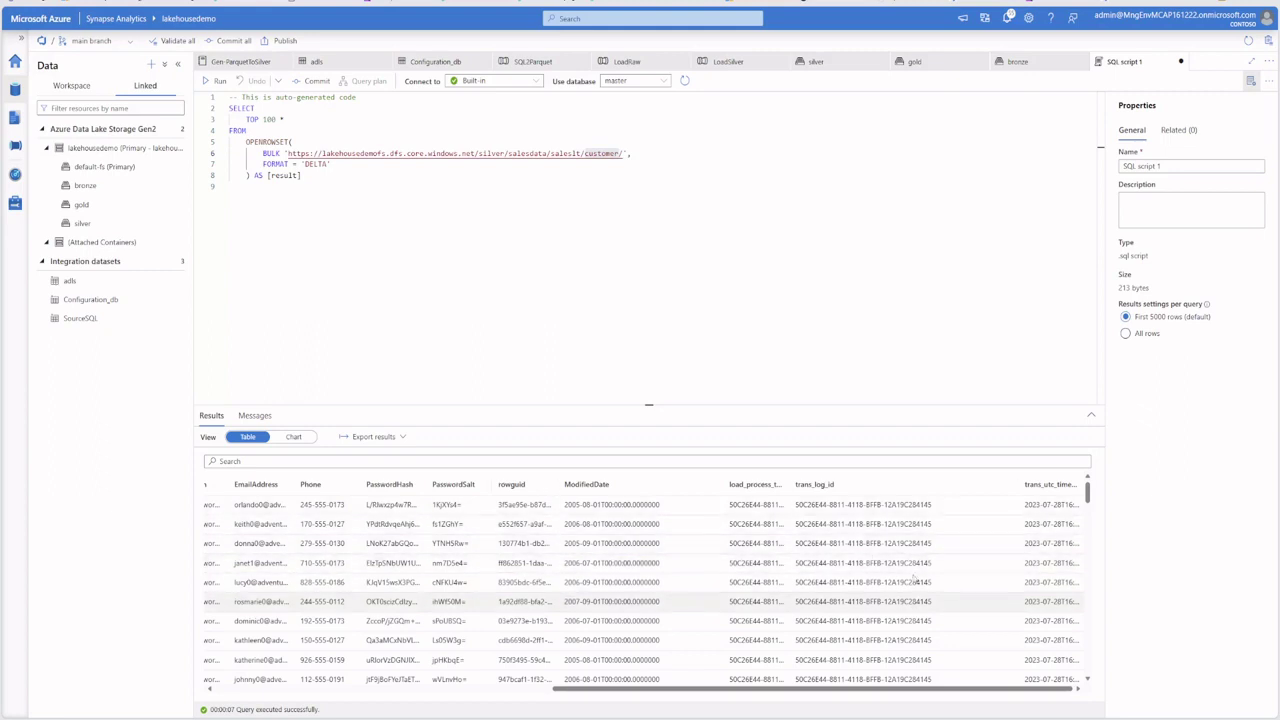
# Switch to the Metdata2Lakehouse repository on GitHub and review its README diagram and the options for cloning or downloading the code
pyautogui.click(478, 204)
pyautogui.press('Return')
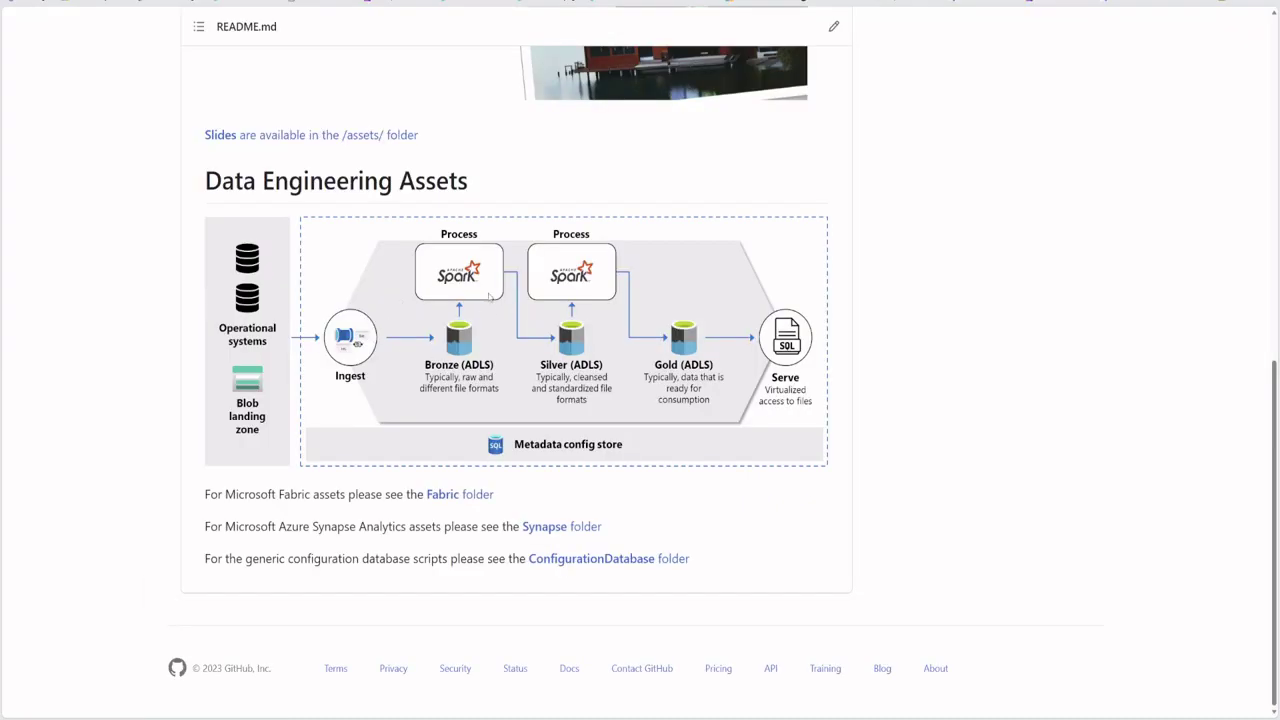
pyautogui.scroll(10, 490, 296)
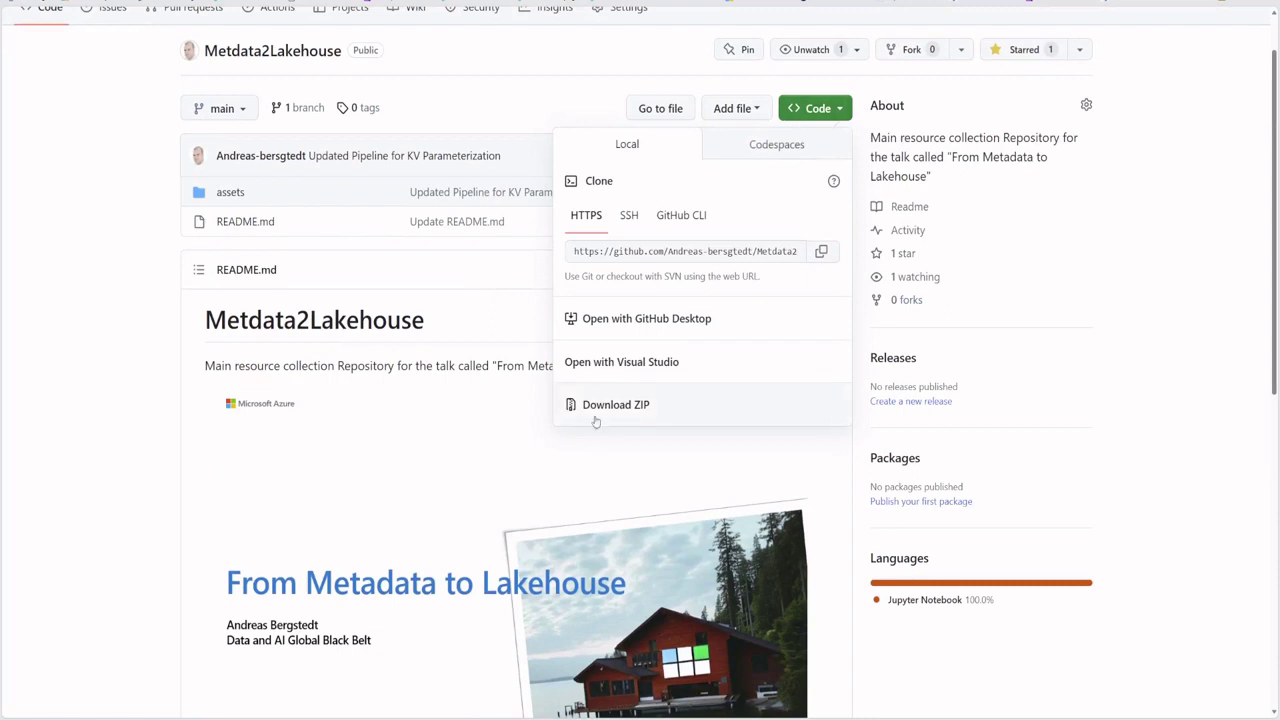
pyautogui.click(120, 355)
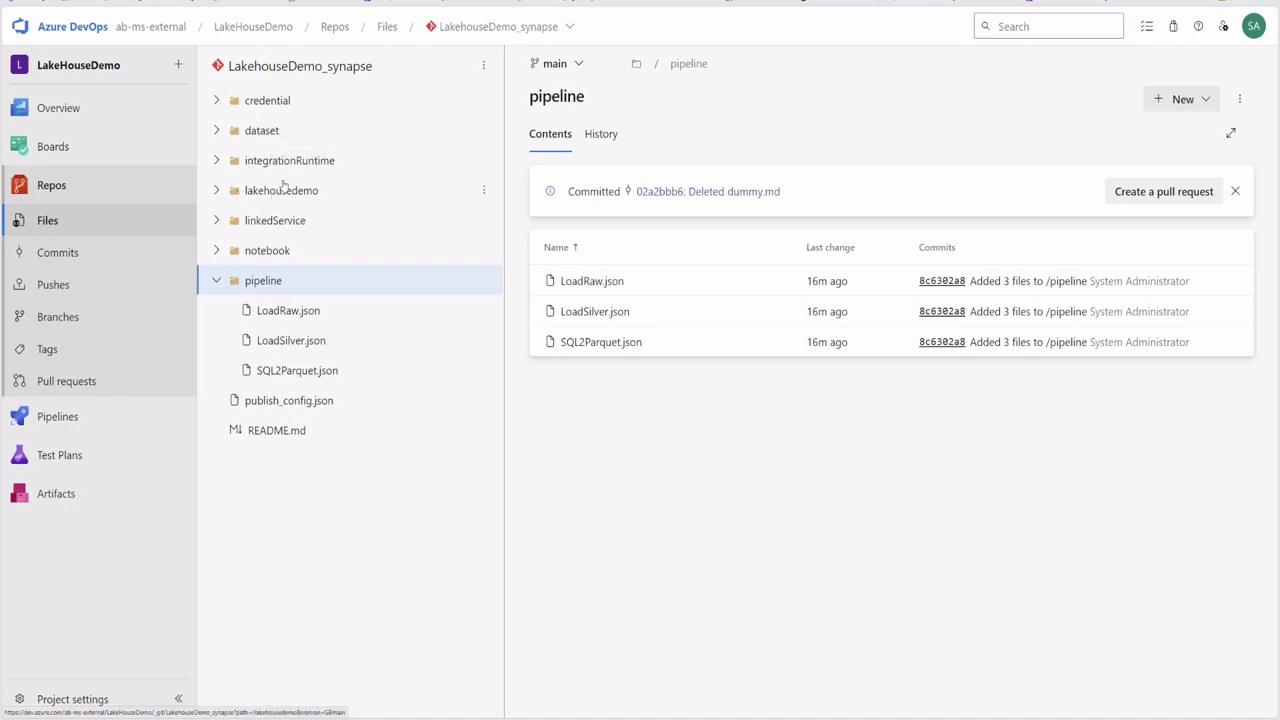
# In the Azure DevOps LakehouseDemo_synapse repository, open LoadRaw.json from the pipeline folder and read through its activities and parameter defaults
pyautogui.click(305, 312)
pyautogui.scroll(-13, 793, 325)
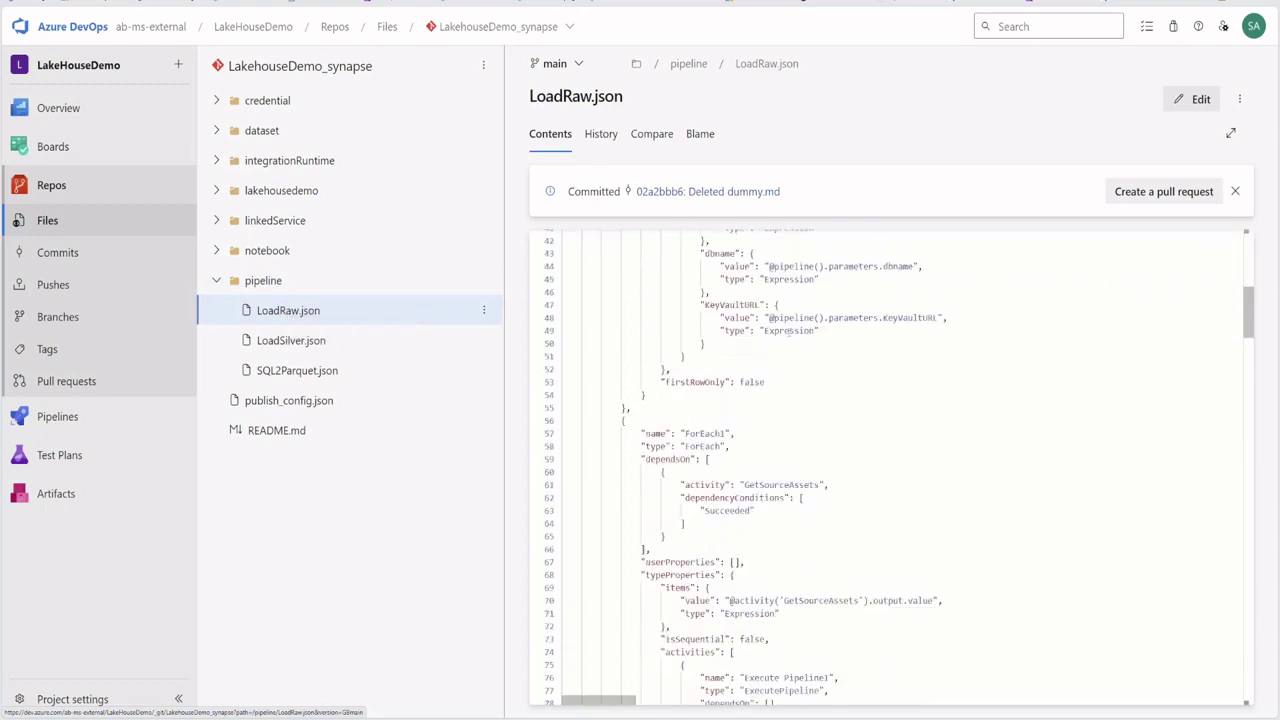
pyautogui.scroll(-12, 793, 325)
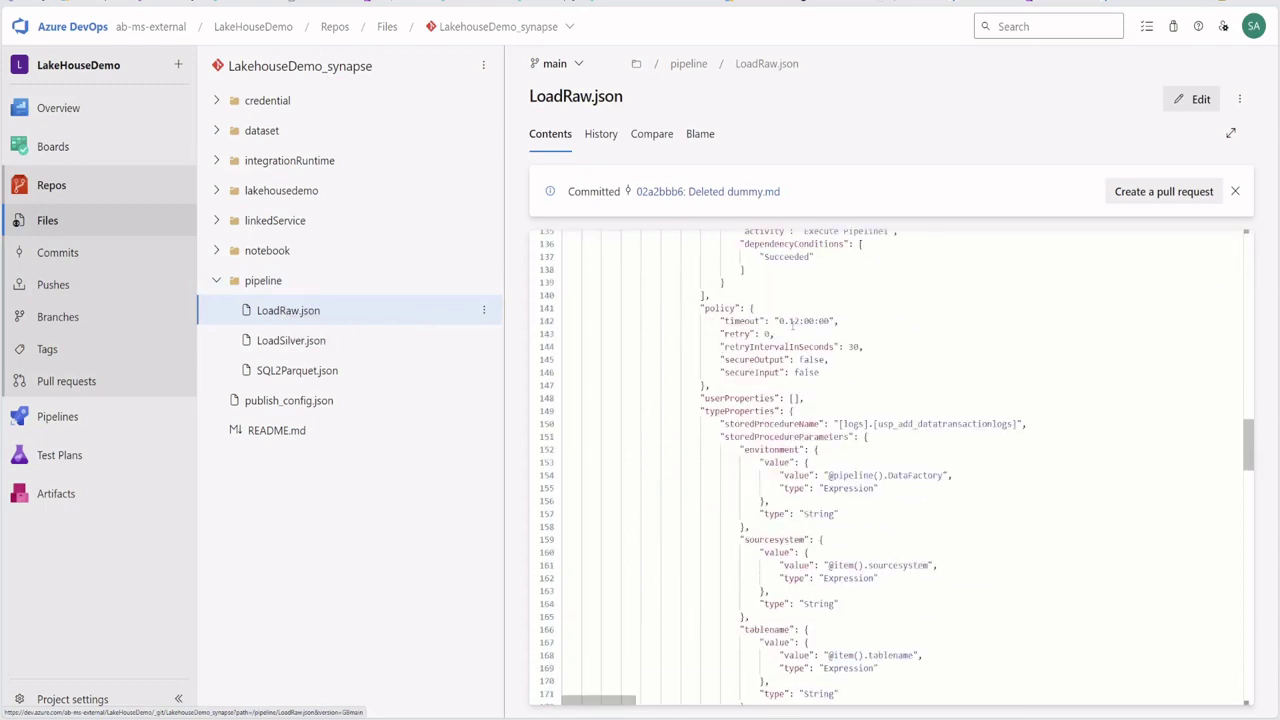
pyautogui.scroll(-13, 793, 325)
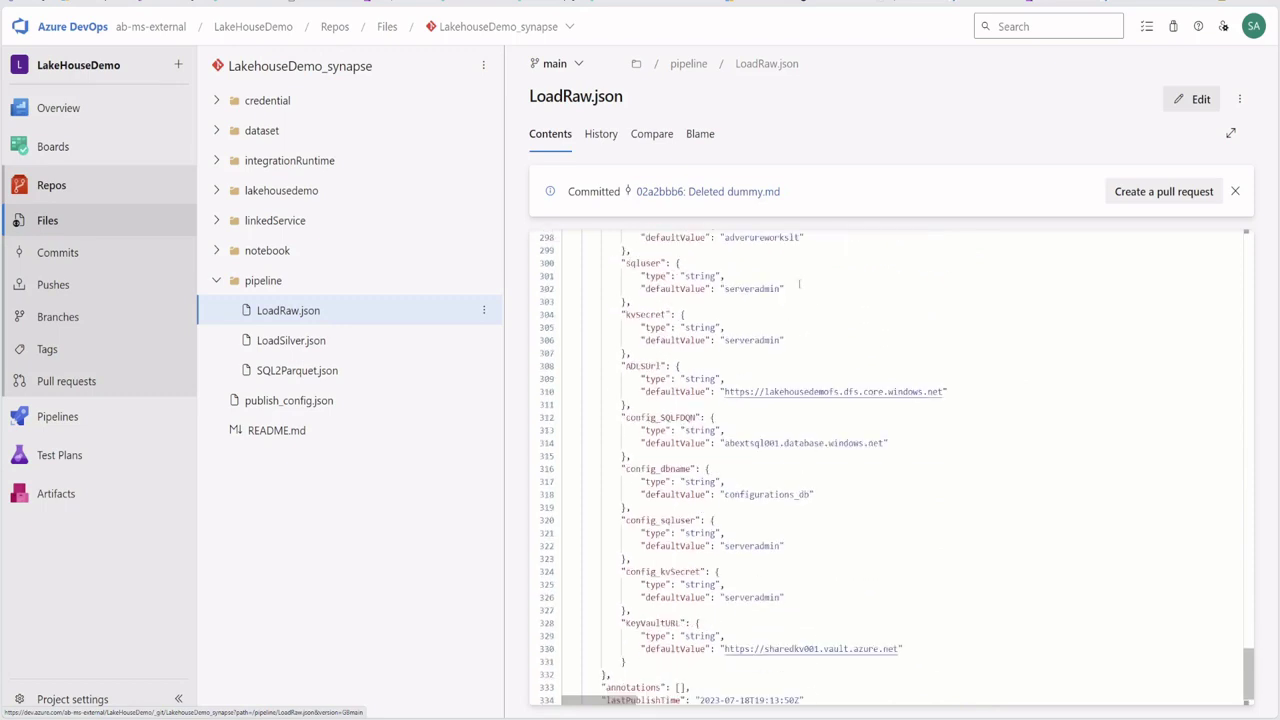
pyautogui.scroll(3, 684, 508)
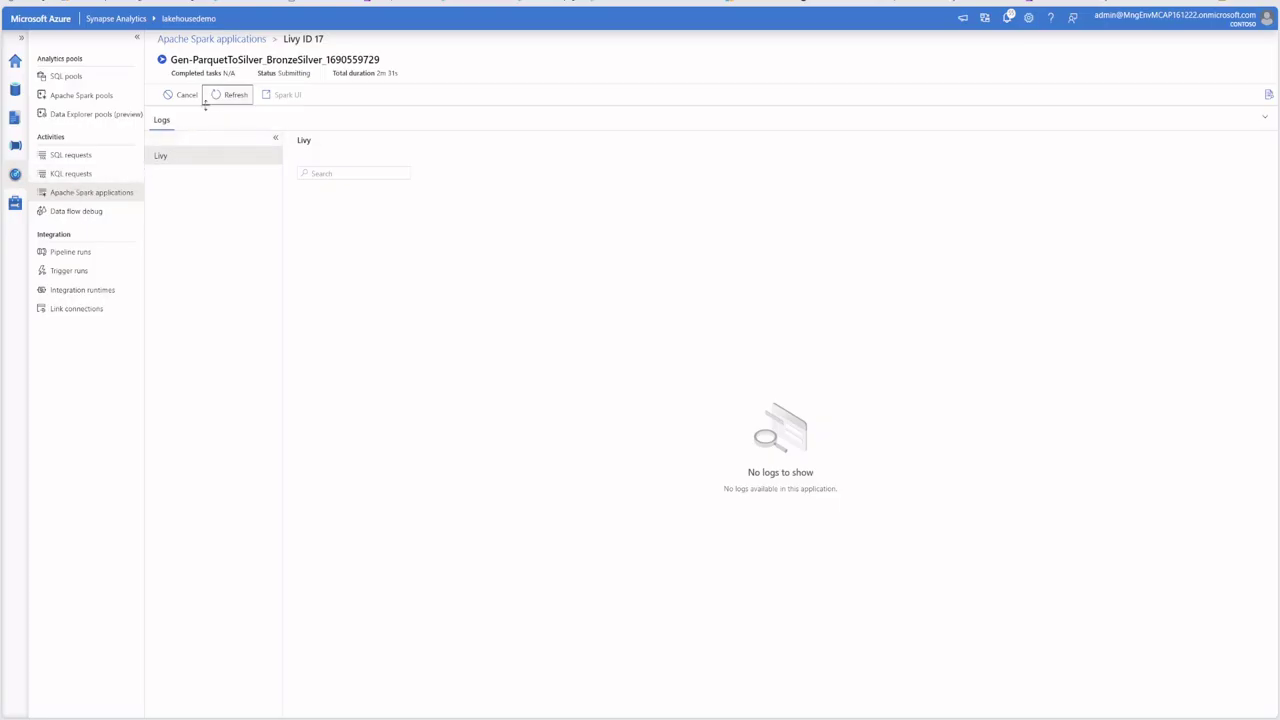
# Back in Synapse, refresh the Gen-ParquetToSilver Spark application with Livy ID 17 repeatedly to check its status and logs
pyautogui.click(214, 96)
pyautogui.click(225, 98)
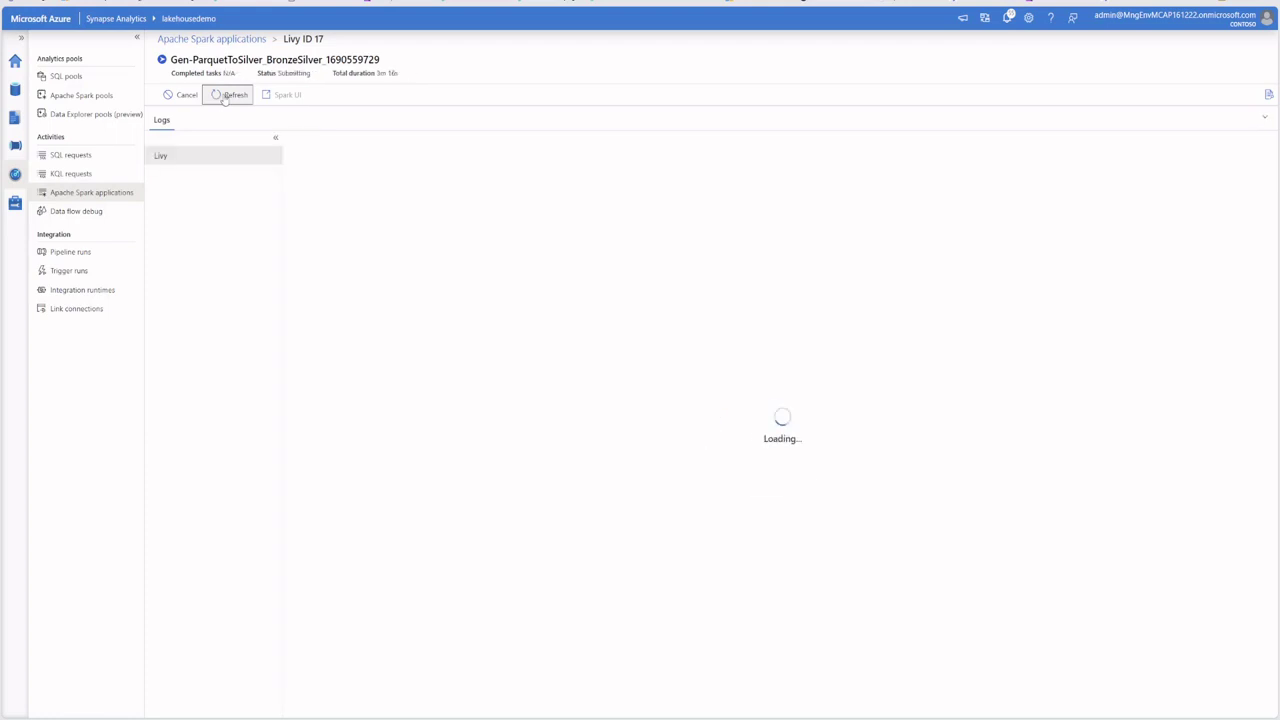
pyautogui.click(225, 99)
pyautogui.click(227, 98)
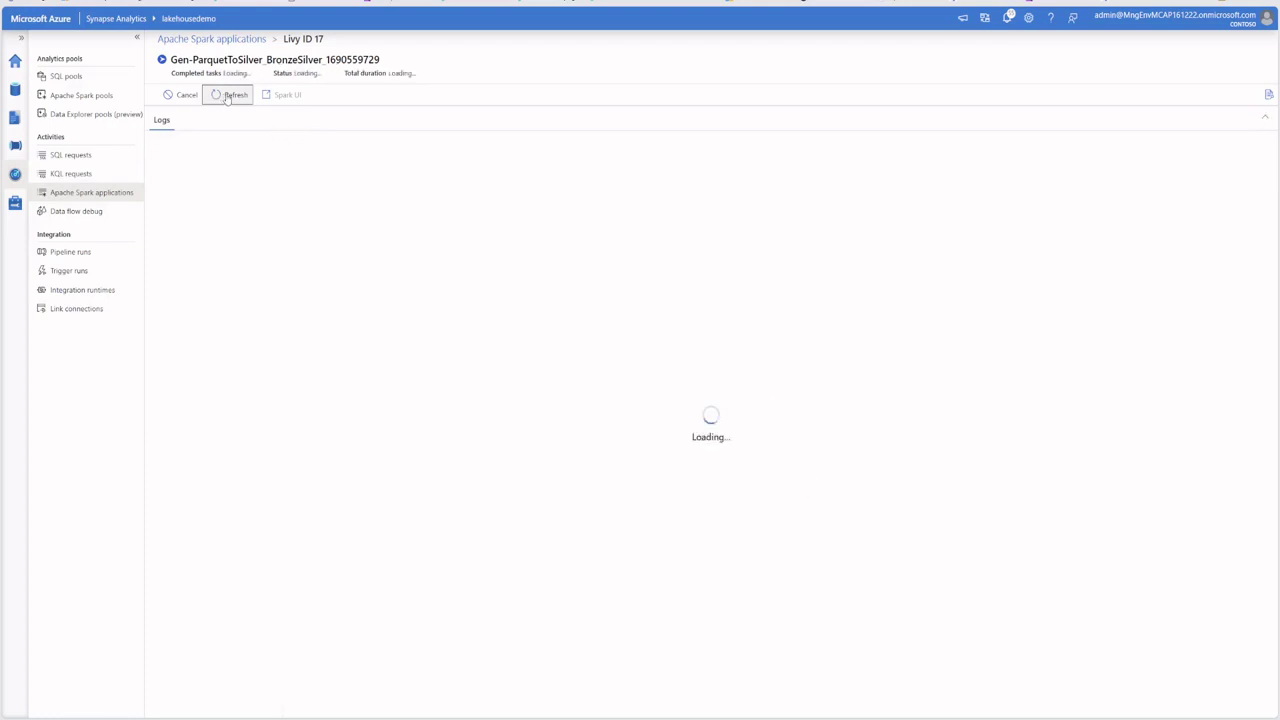
pyautogui.click(228, 98)
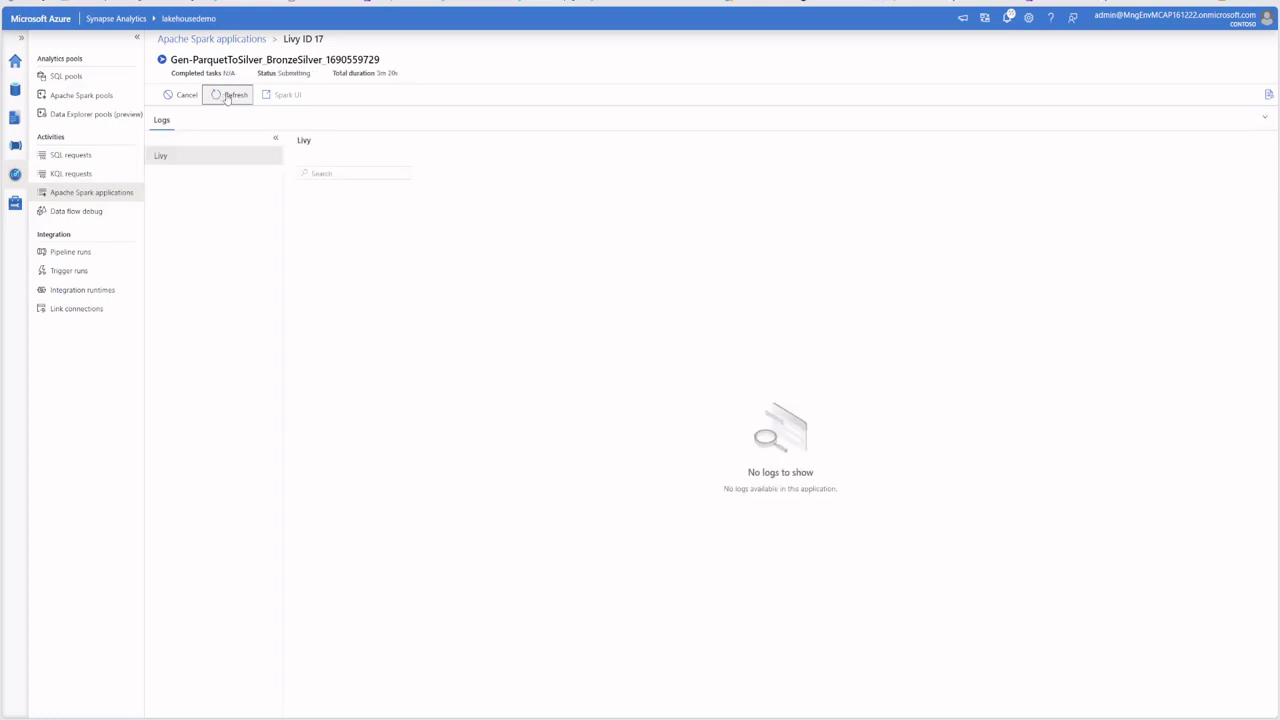
pyautogui.click(228, 98)
# Return to the Apache Spark applications list, reopen the Livy ID 17 session, recheck its status and go back to the list
pyautogui.click(226, 42)
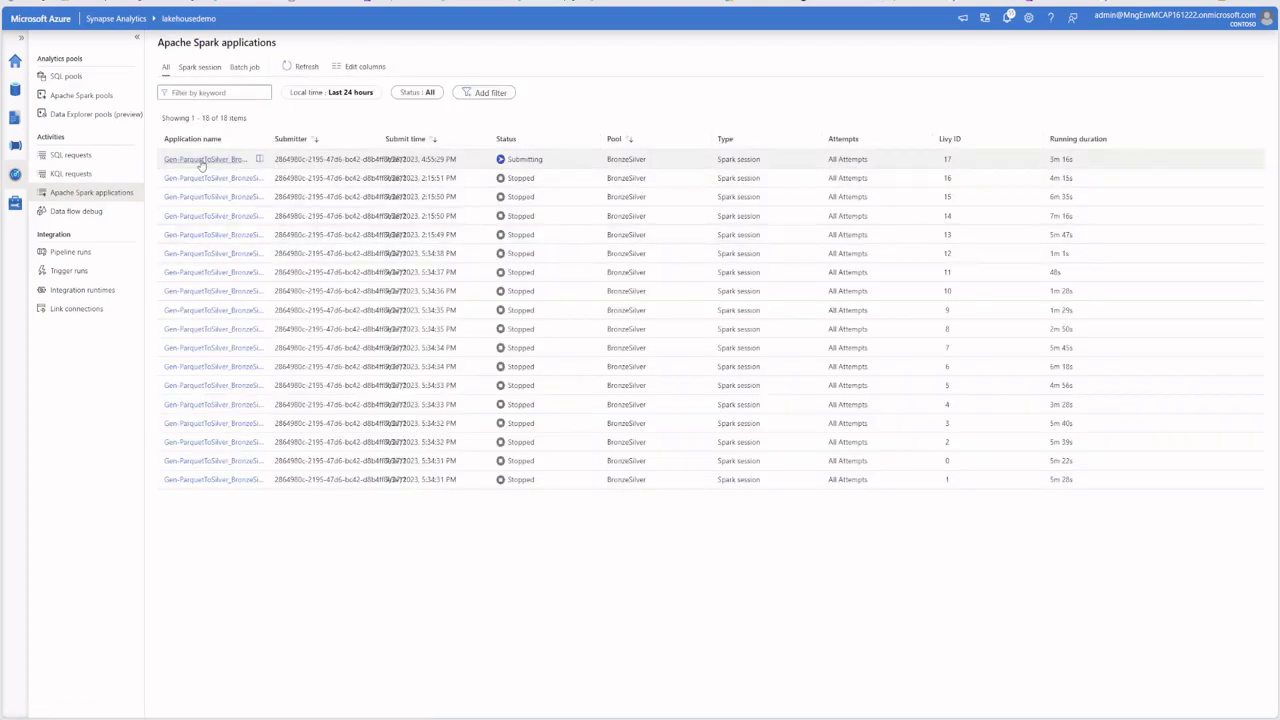
pyautogui.click(202, 161)
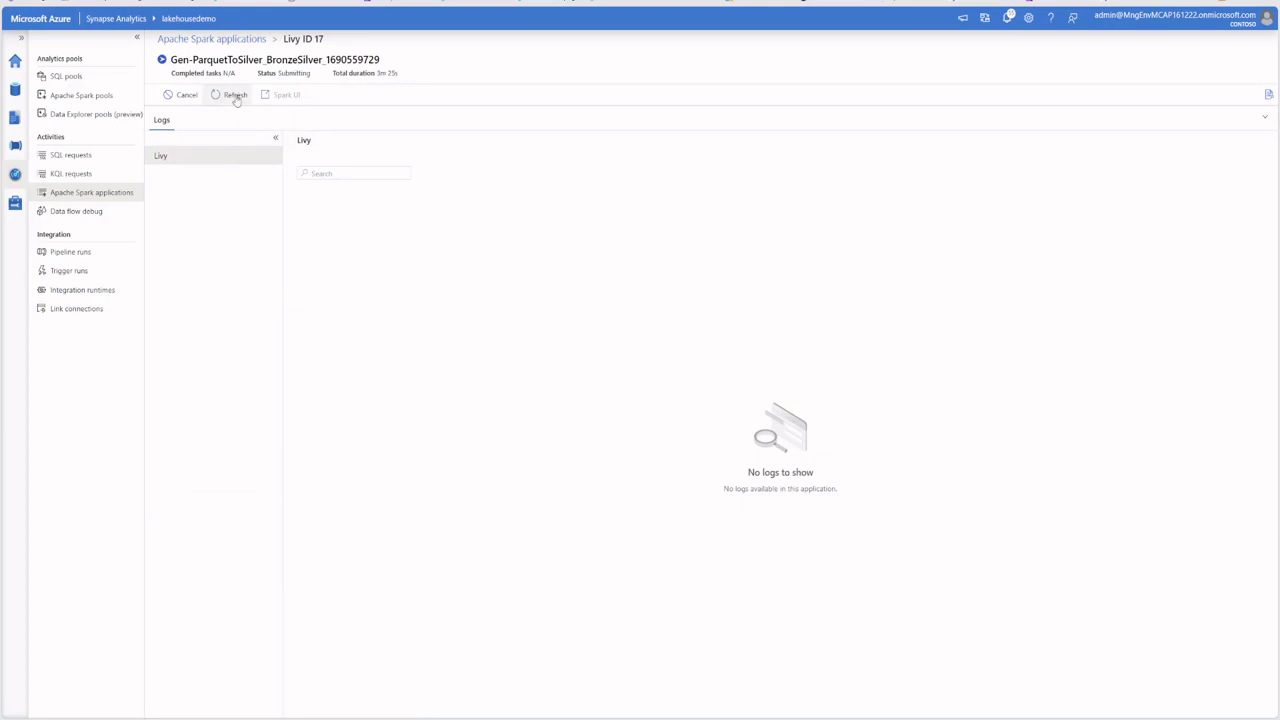
pyautogui.click(236, 95)
pyautogui.click(236, 95)
pyautogui.click(236, 95)
pyautogui.click(240, 40)
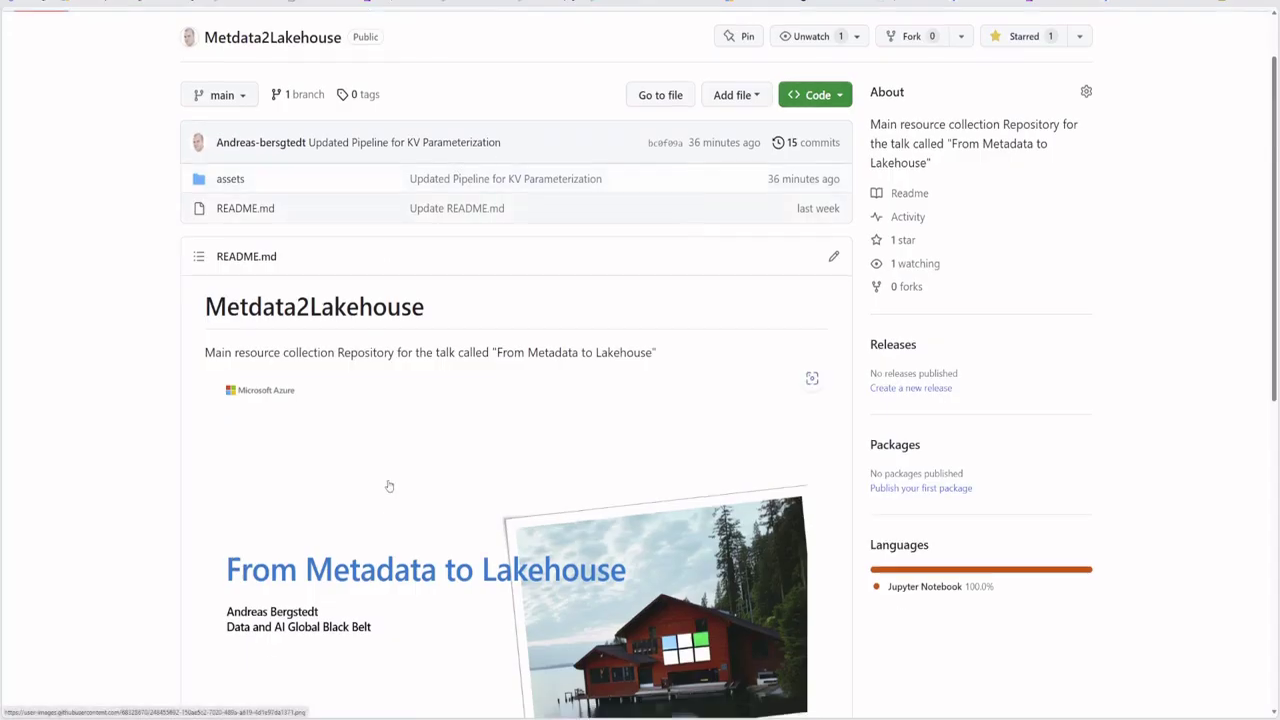
# On the Metdata2Lakehouse GitHub page, review the README's Data Engineering Assets diagram and its folder links
pyautogui.scroll(-7, 386, 486)
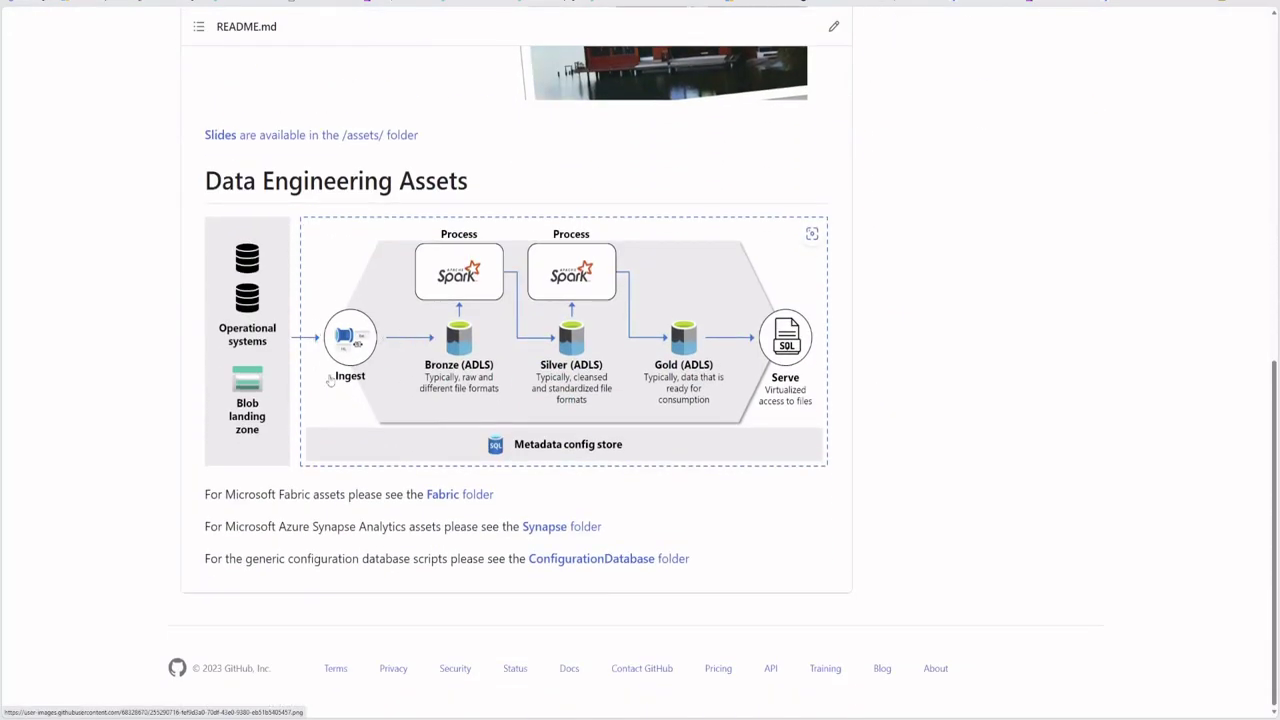